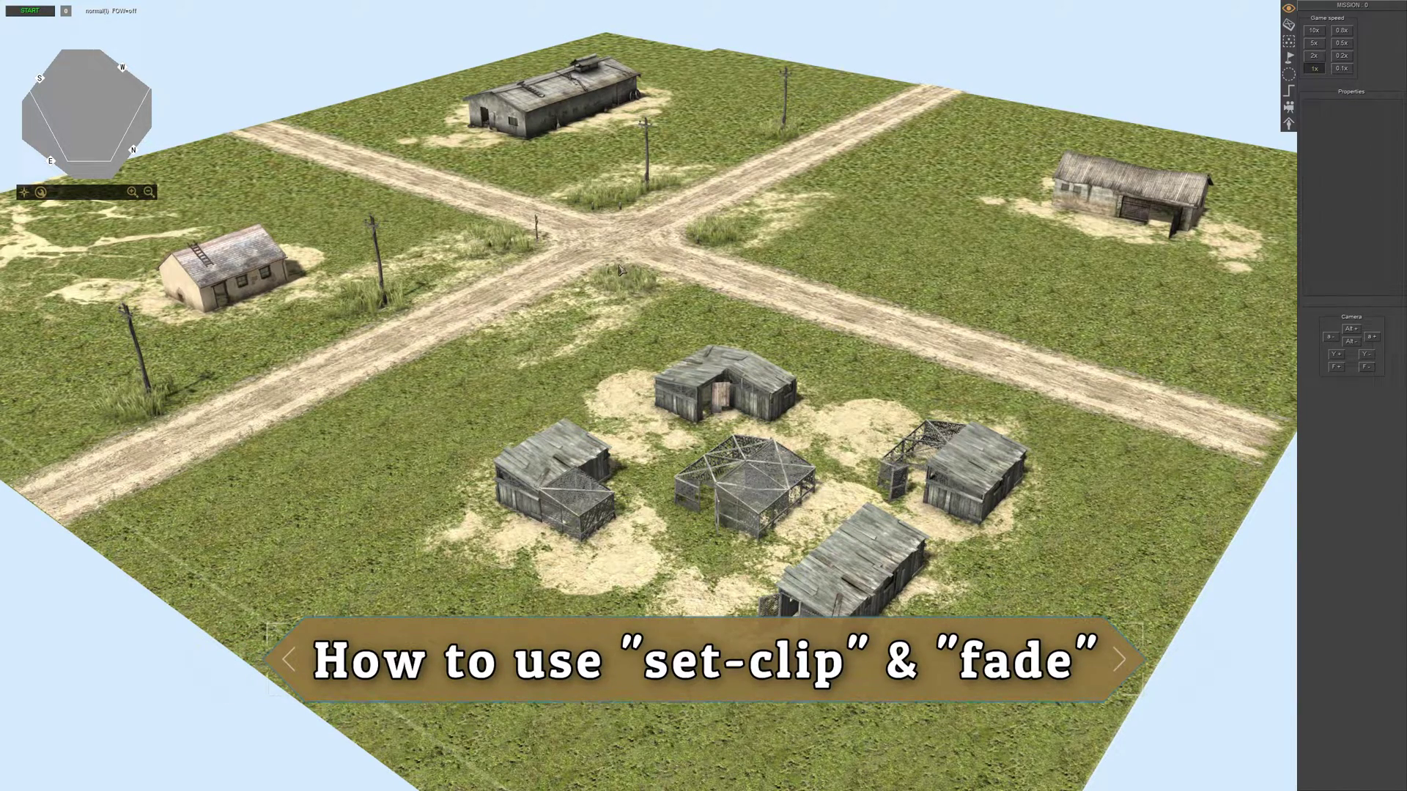
Switch from the mission editor to the map editor and collapse the landscape folder in the entity tree.
scroll(634, 285, "down", 1)
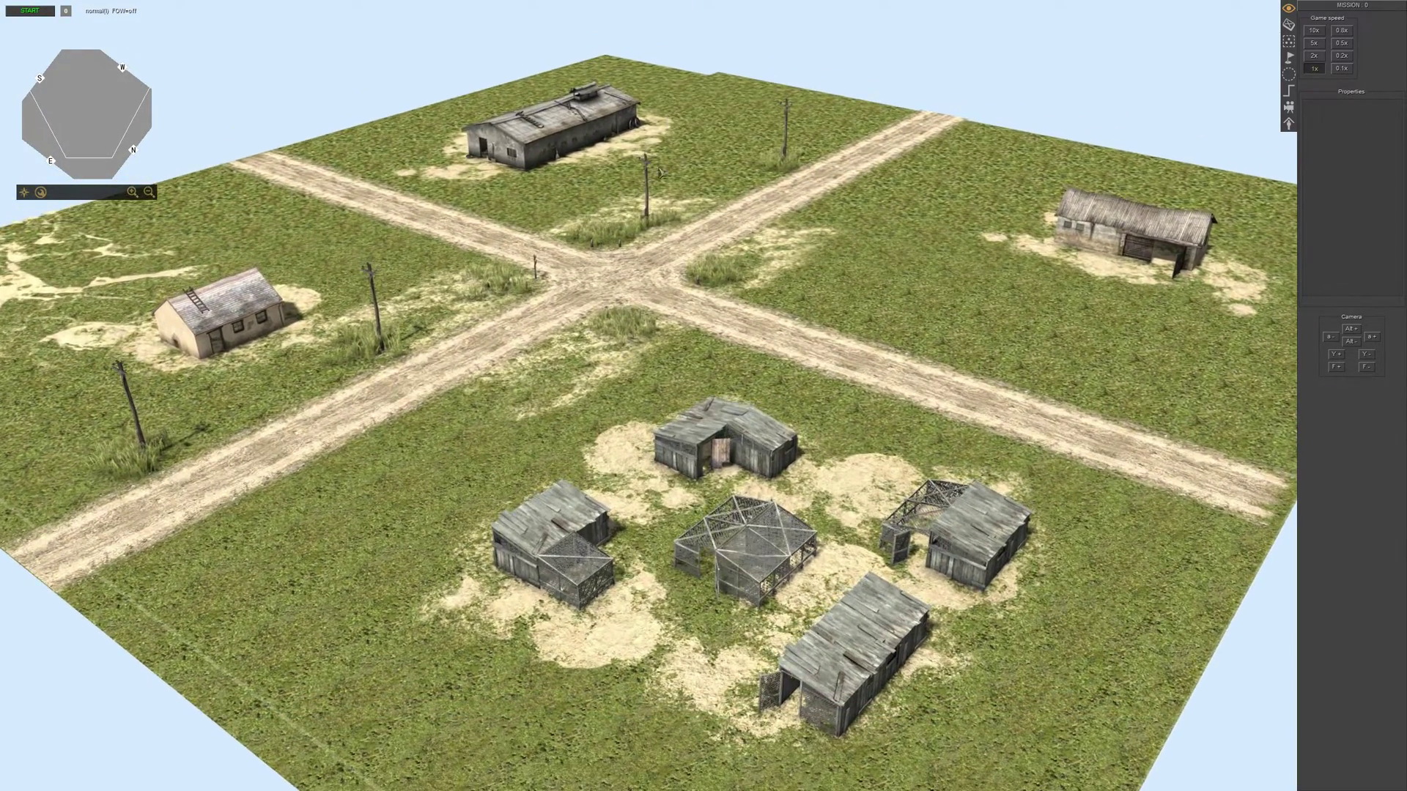
middle_click_drag(664, 218, 568, 218)
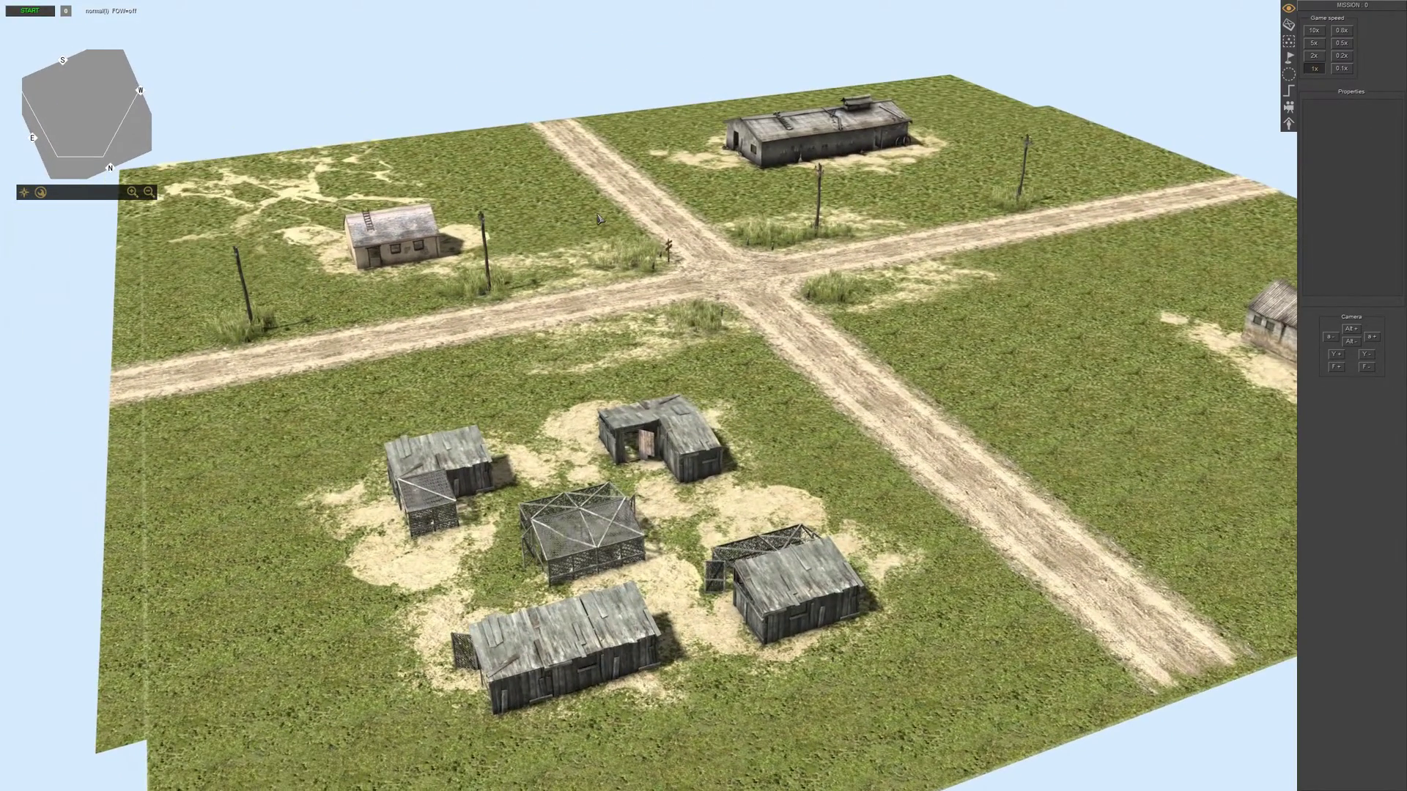
key("F2")
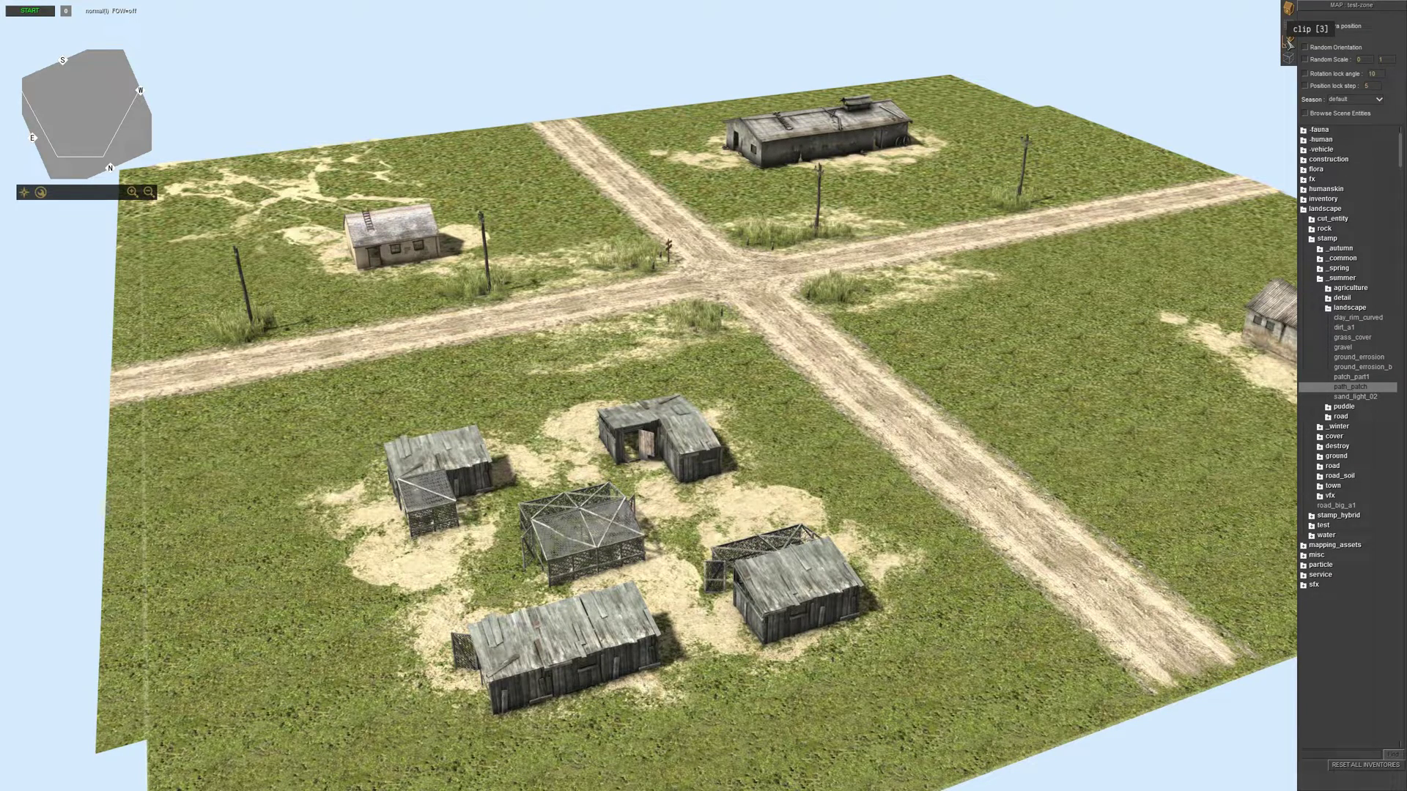
key("F3")
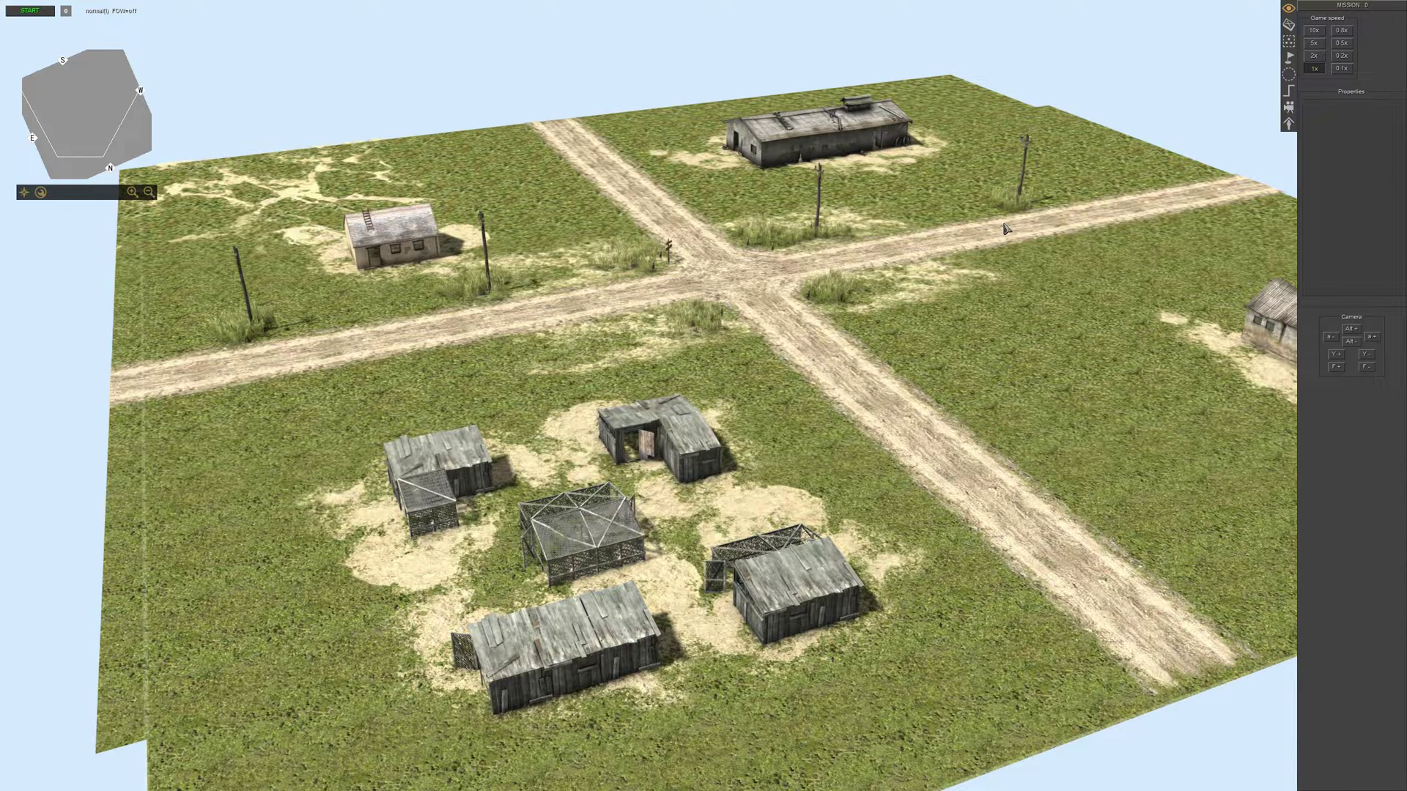
key("F2")
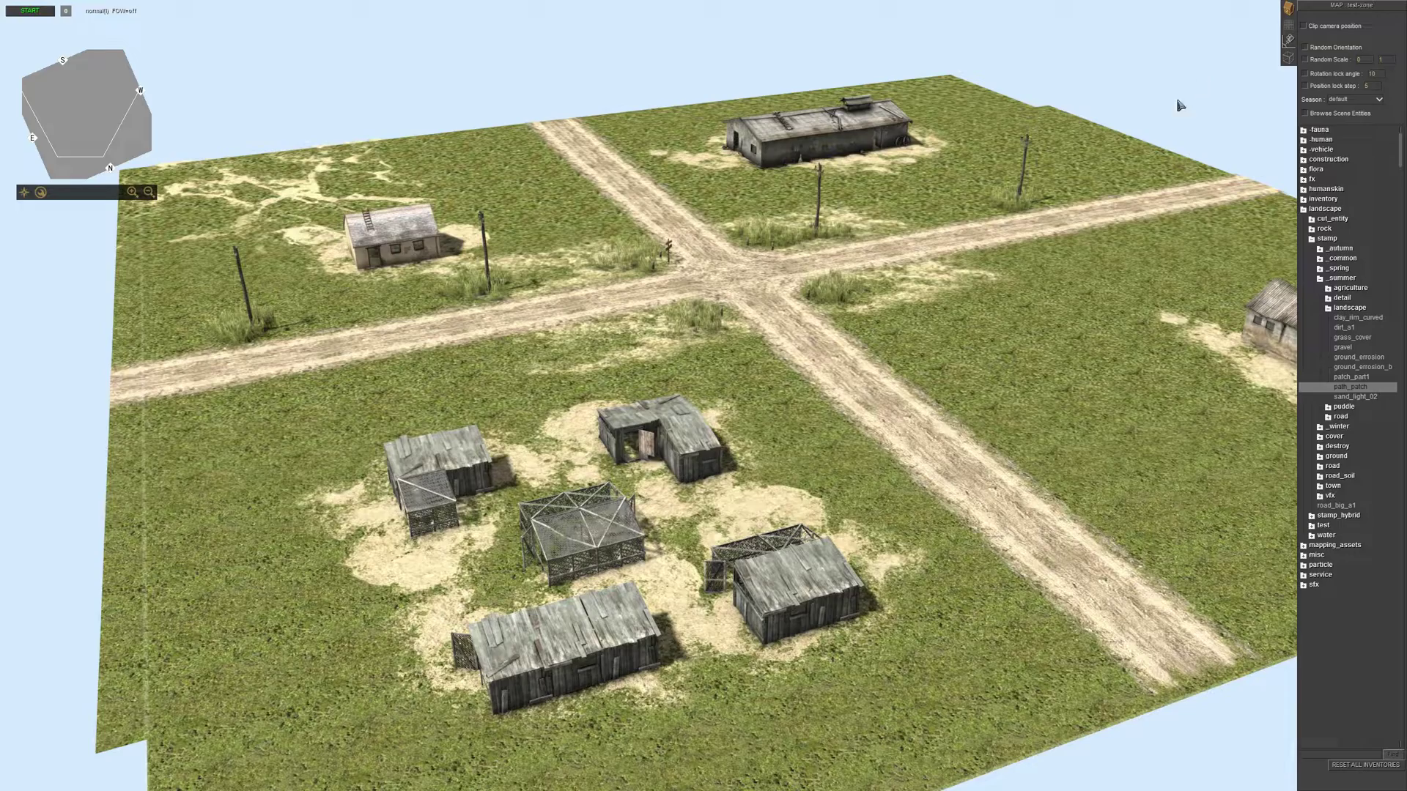
middle_click_drag(940, 202, 1024, 196)
left_click(1325, 209)
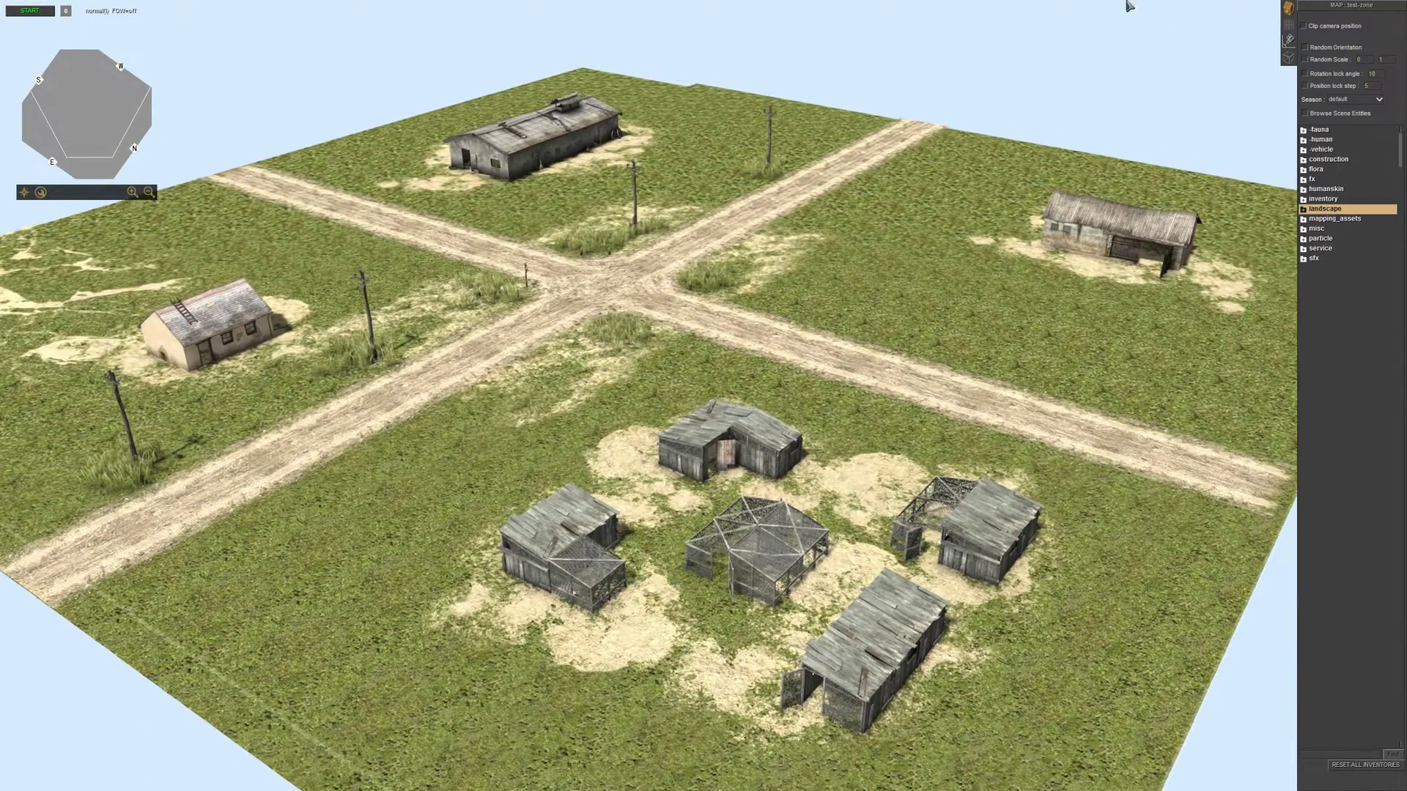
Open the clip settings and turn on the display of map borders.
scroll(1002, 259, "down", 1)
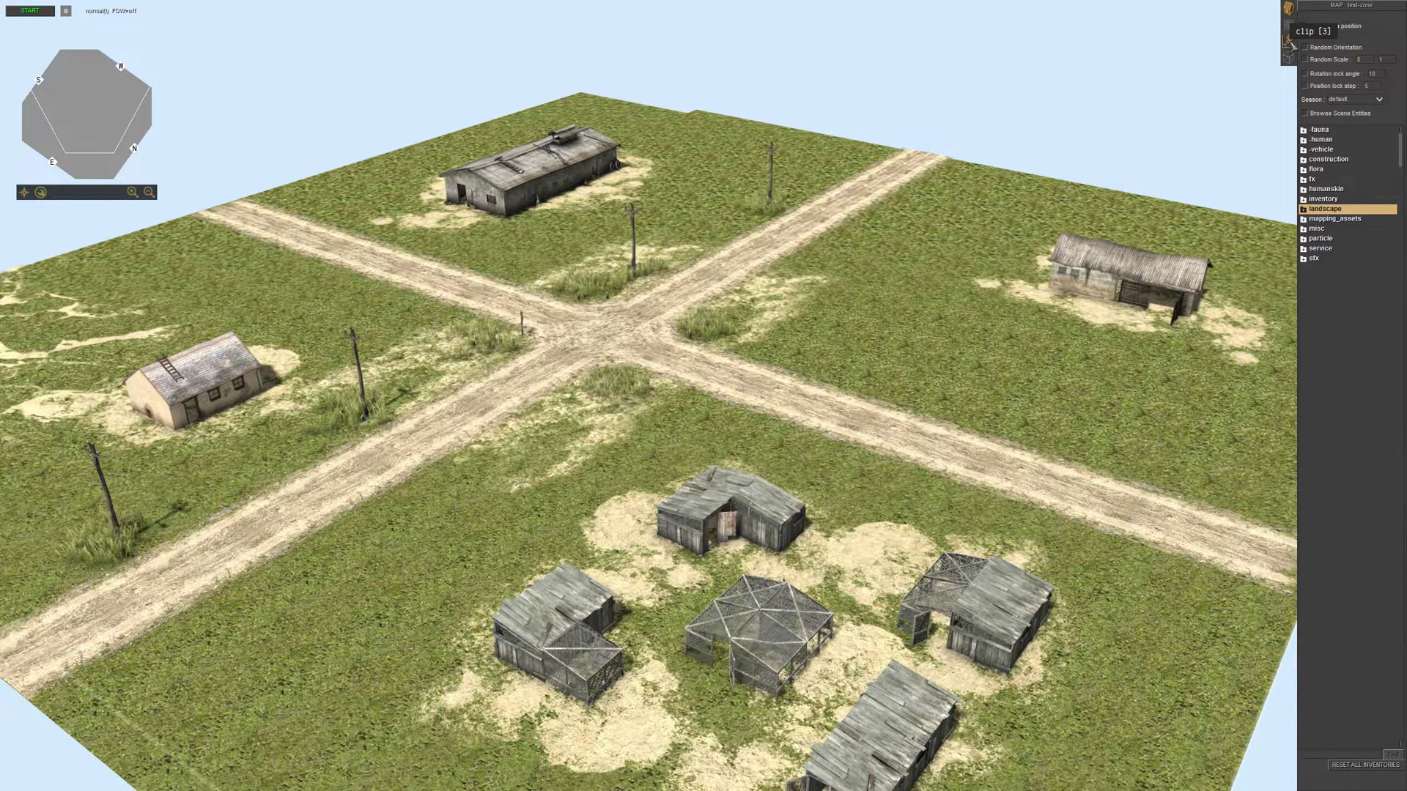
left_click(1290, 42)
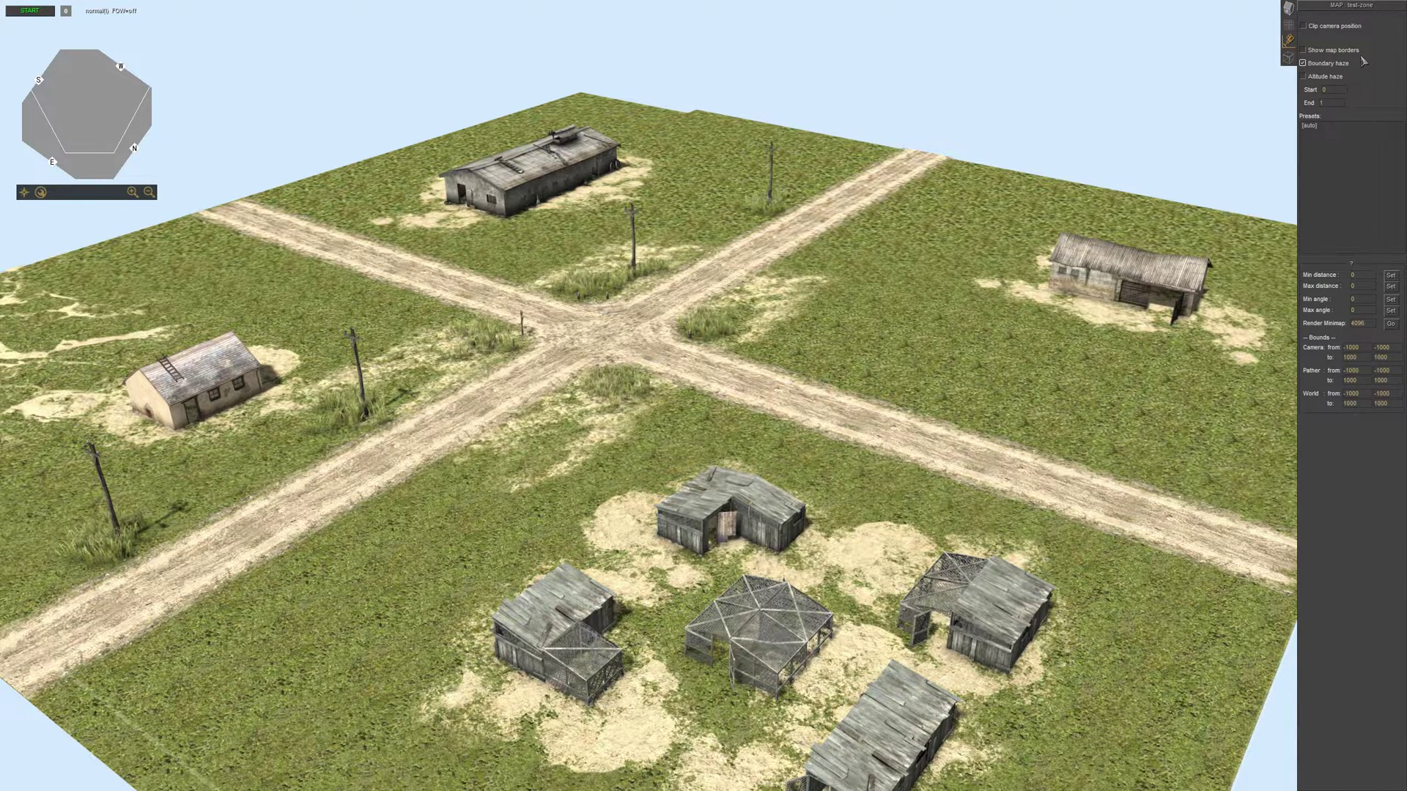
left_click(1317, 55)
Select the auto preset in the clip presets.
scroll(806, 308, "down", 2)
mouse_move(733, 322)
middle_mouse_down()
mouse_move(513, 411)
mouse_move(357, 504)
middle_mouse_up()
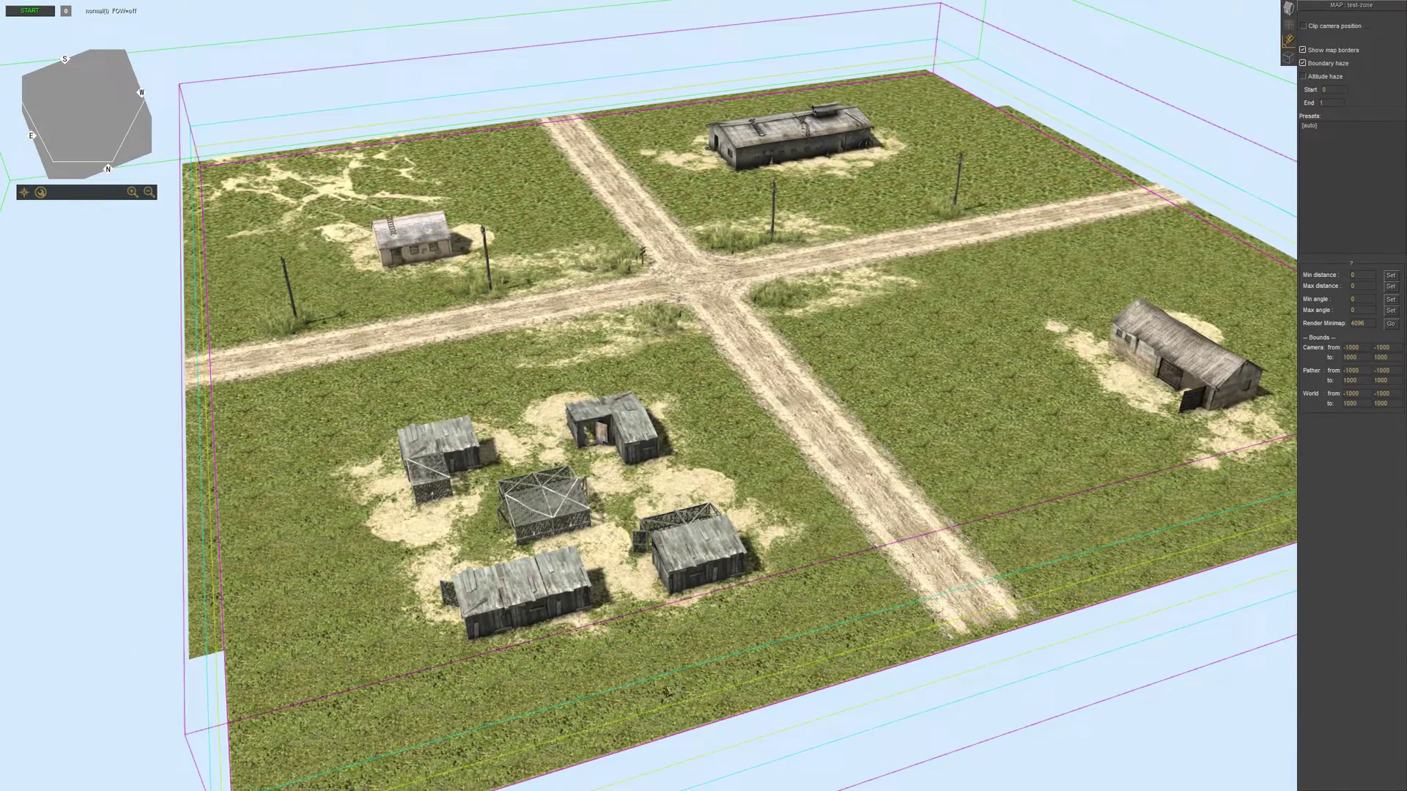
middle_click_drag(818, 632, 1024, 270)
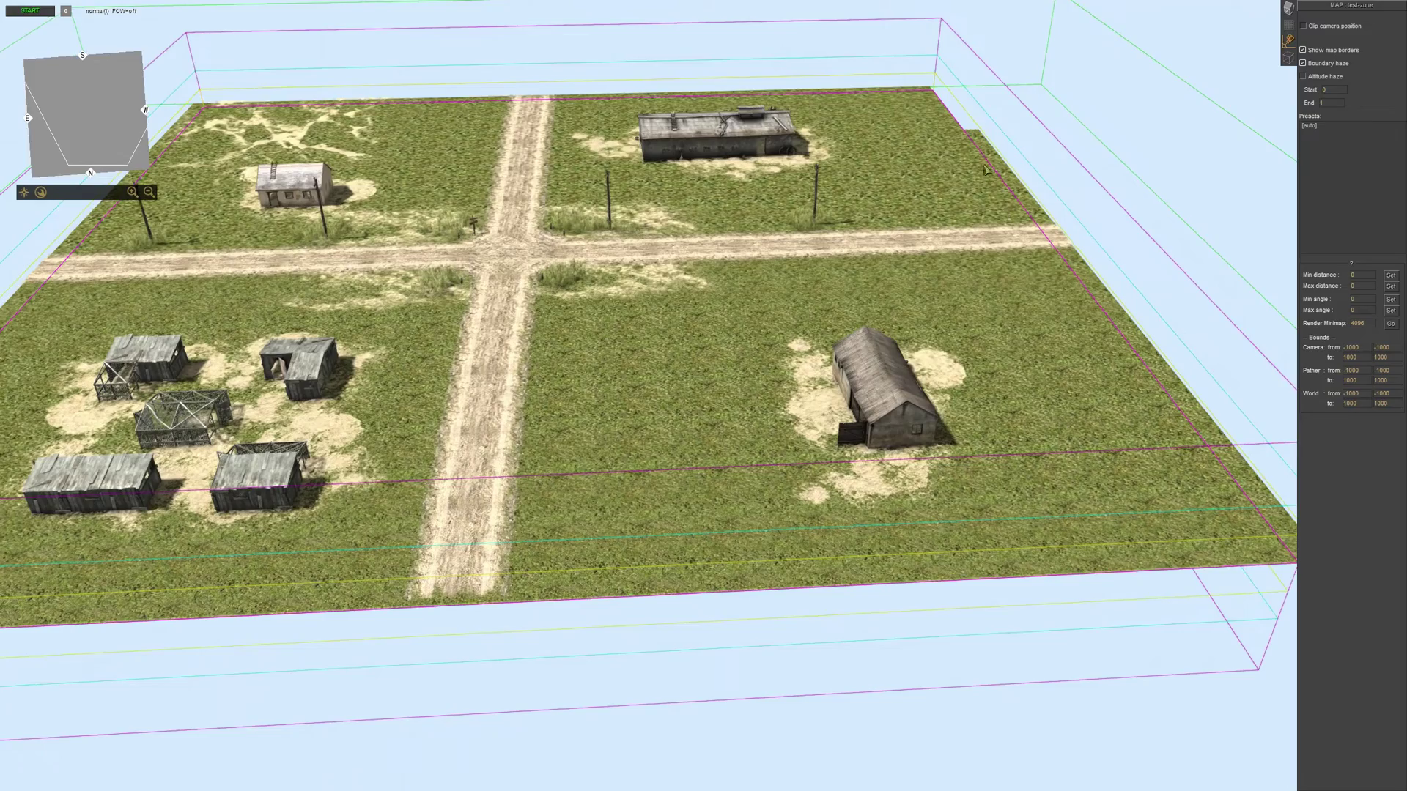
scroll(894, 226, "down", 1)
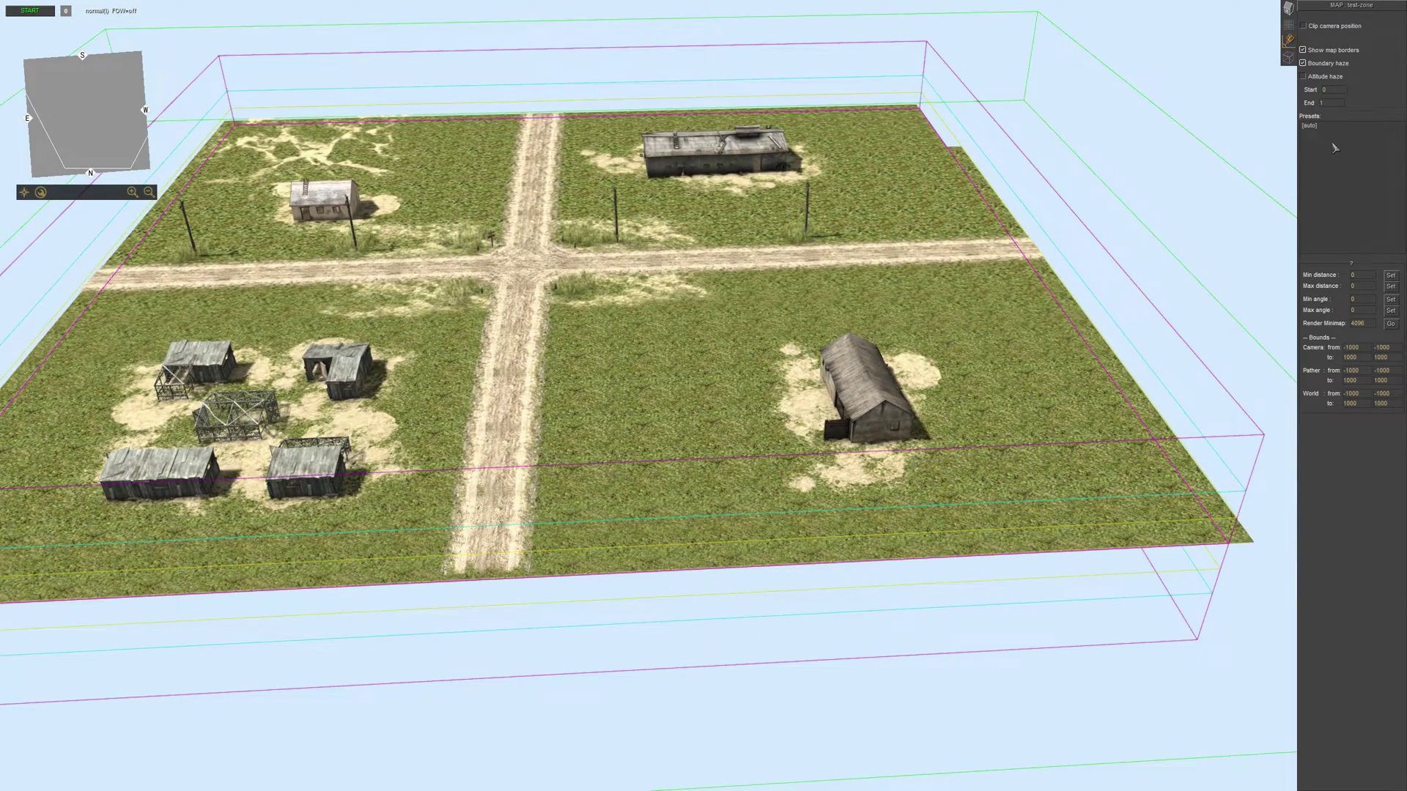
left_click(1314, 127)
Examine the coloured border lines around the map from all sides.
middle_click_drag(1088, 177, 883, 309)
middle_click_drag(454, 478, 547, 370)
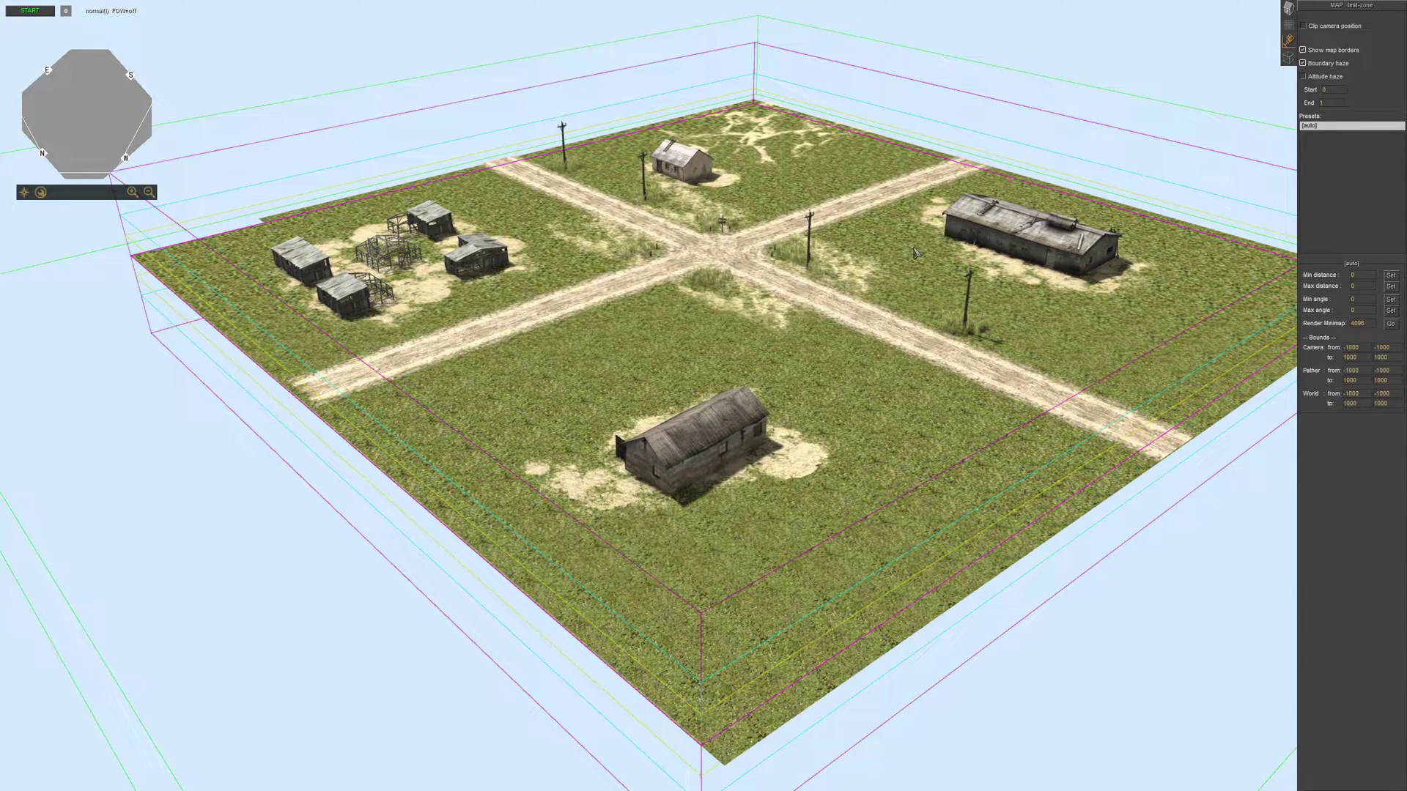
scroll(915, 253, "up", 2)
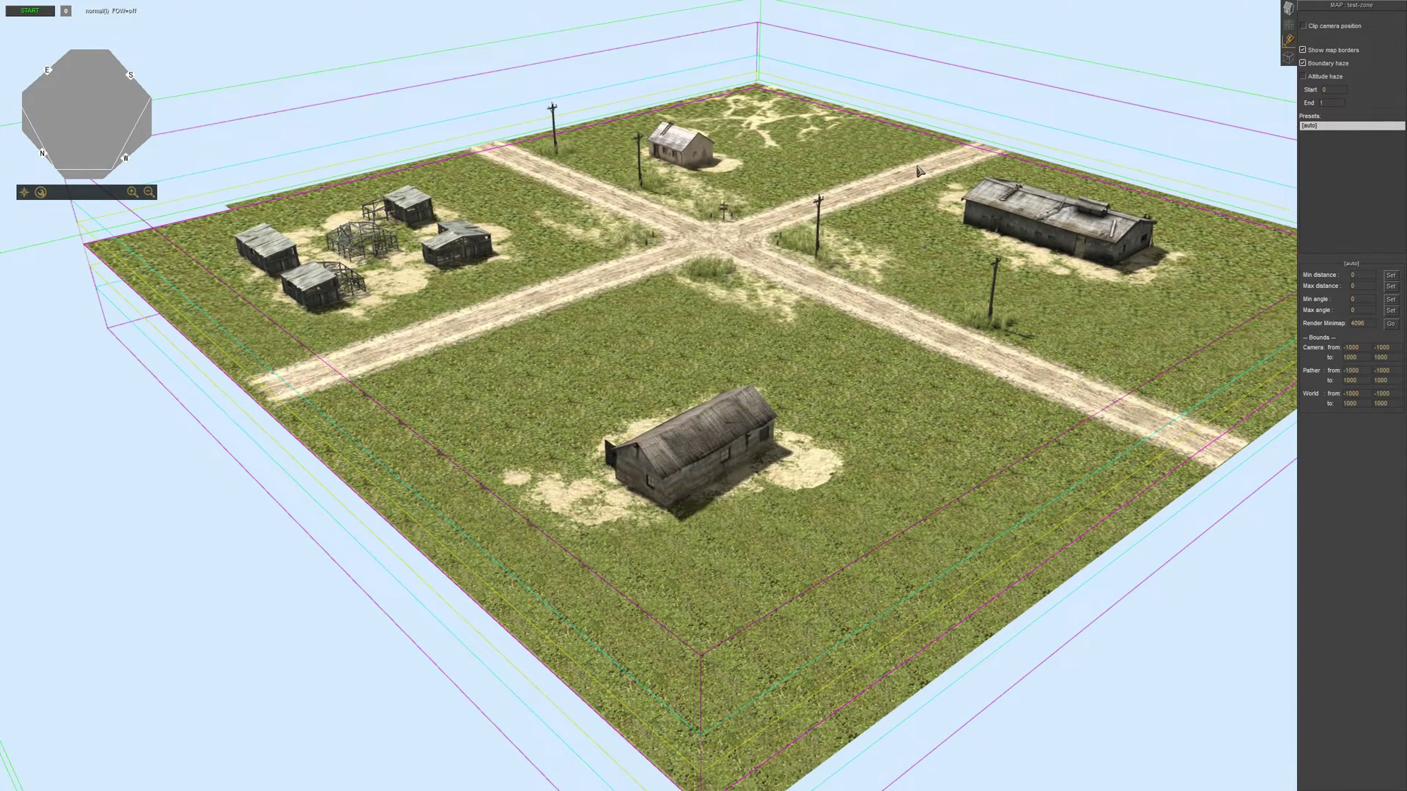
middle_click_drag(886, 113, 869, 23)
middle_click_drag(869, 286, 756, 246)
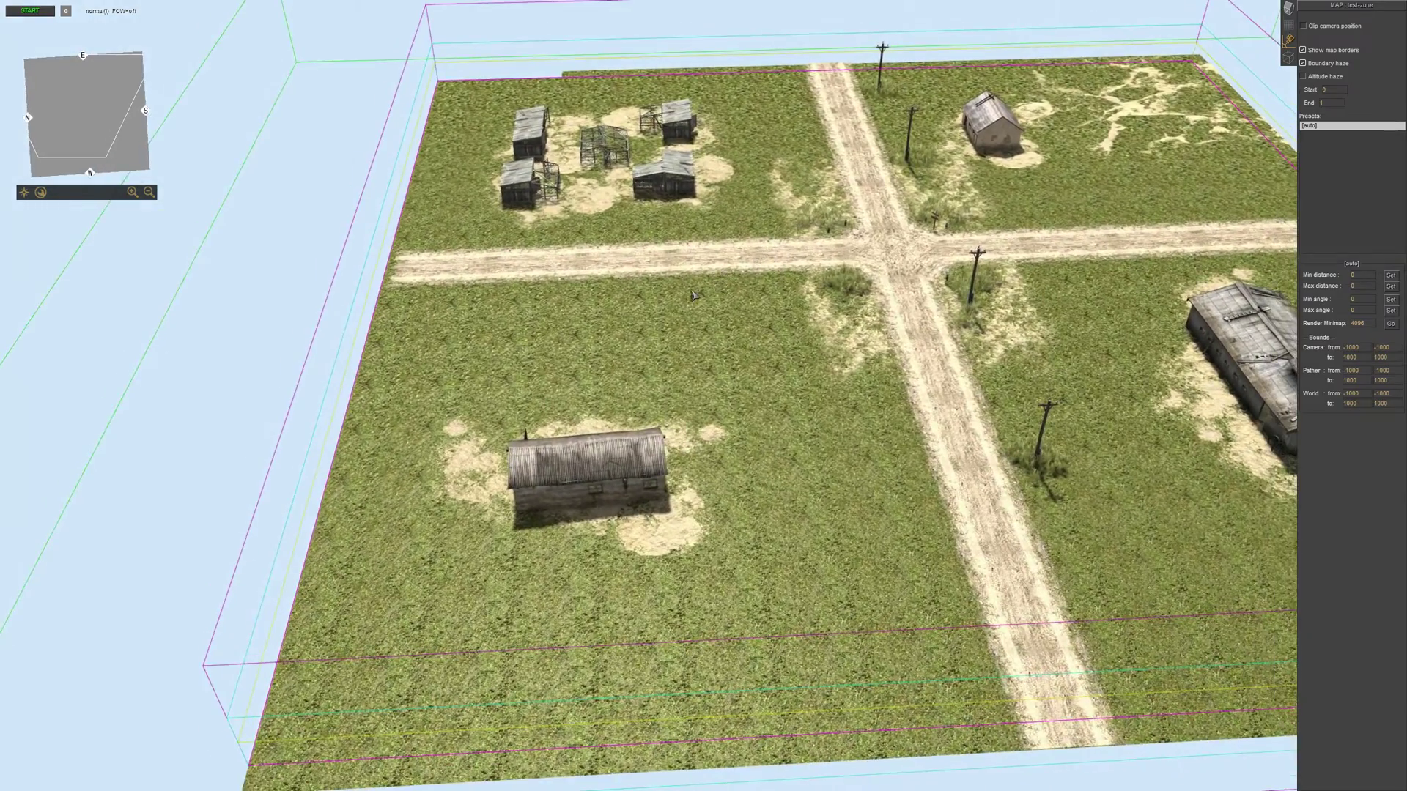
middle_click_drag(691, 289, 810, 277)
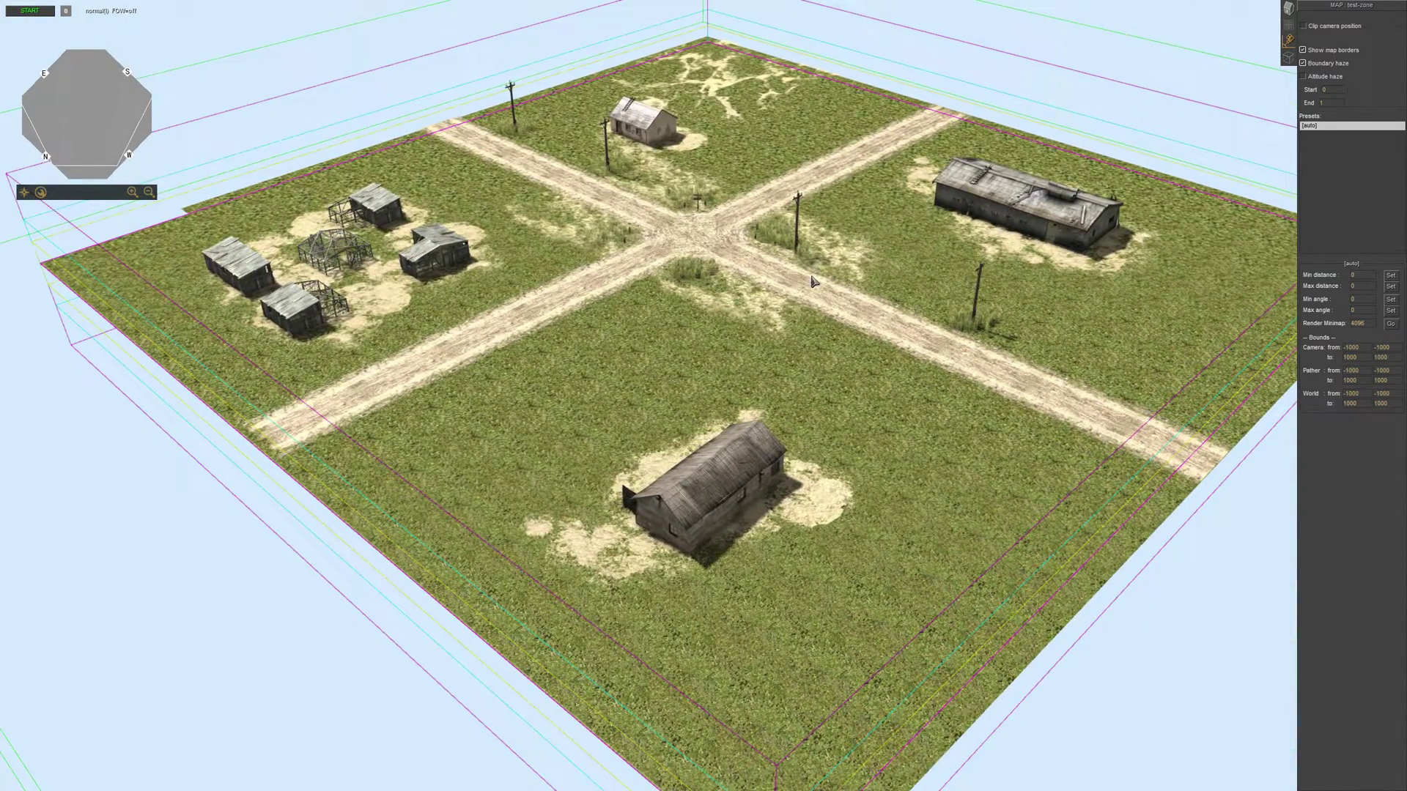
middle_click_drag(724, 288, 728, 294)
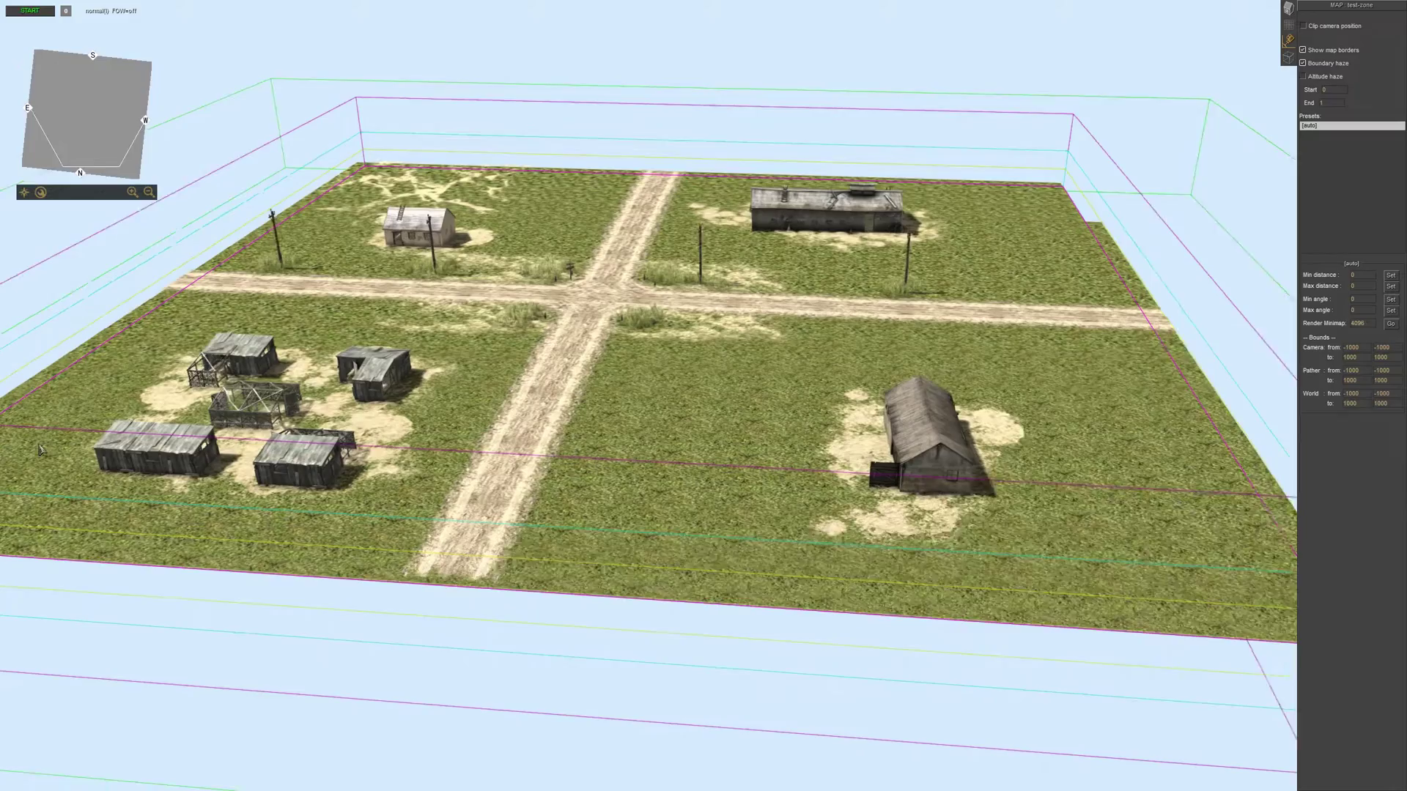
middle_click_drag(40, 449, 605, 265)
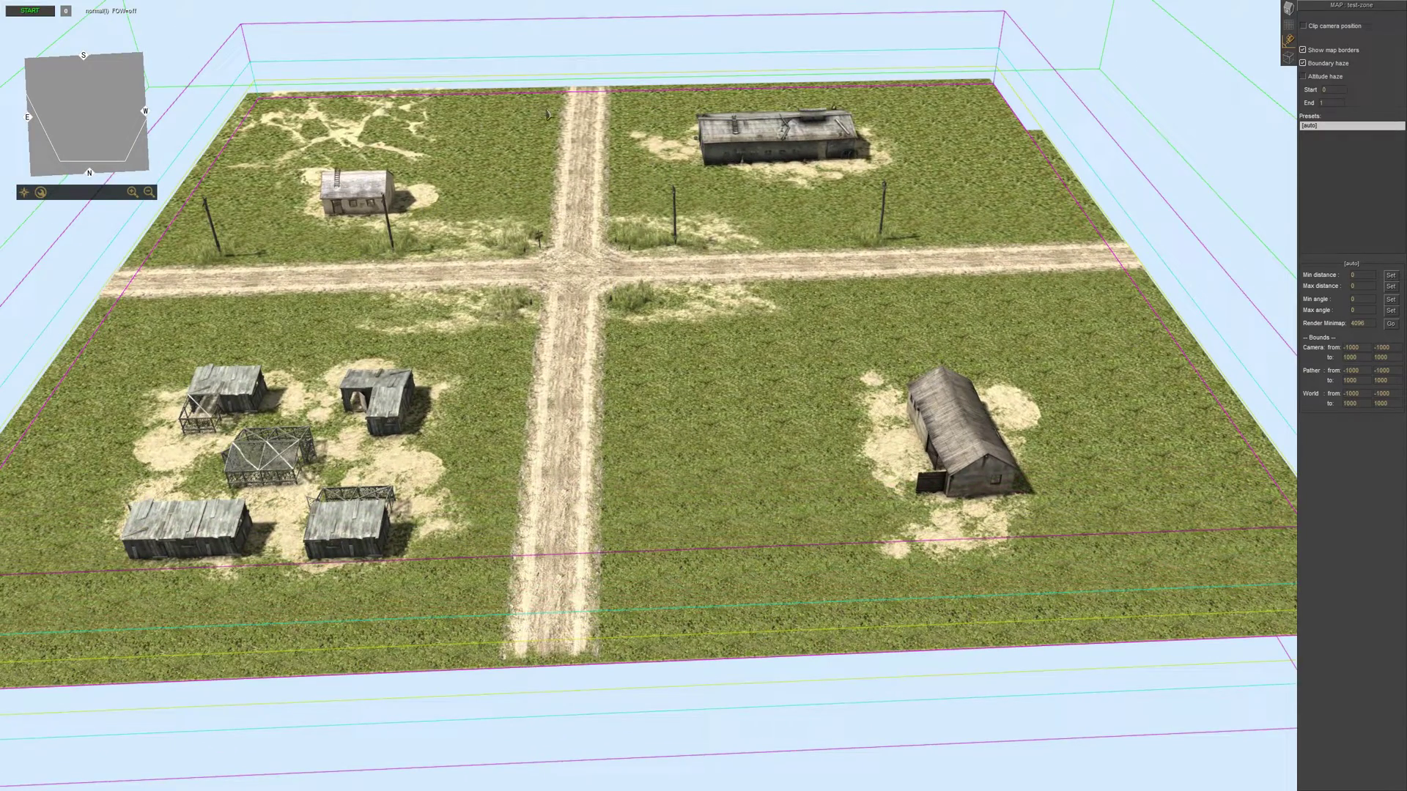
middle_click_drag(545, 117, 44, 283)
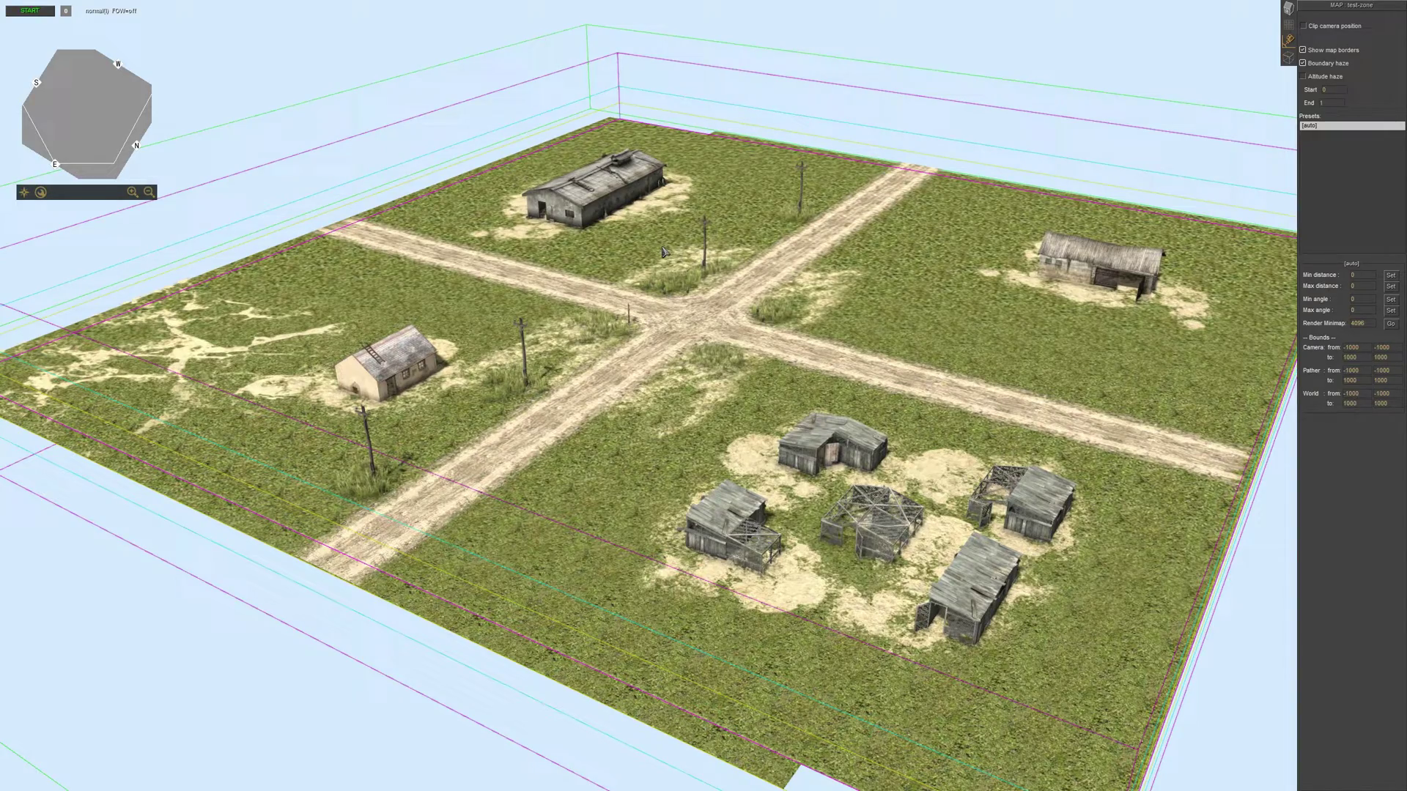
scroll(663, 252, "up", 1)
middle_click_drag(953, 286, 737, 287)
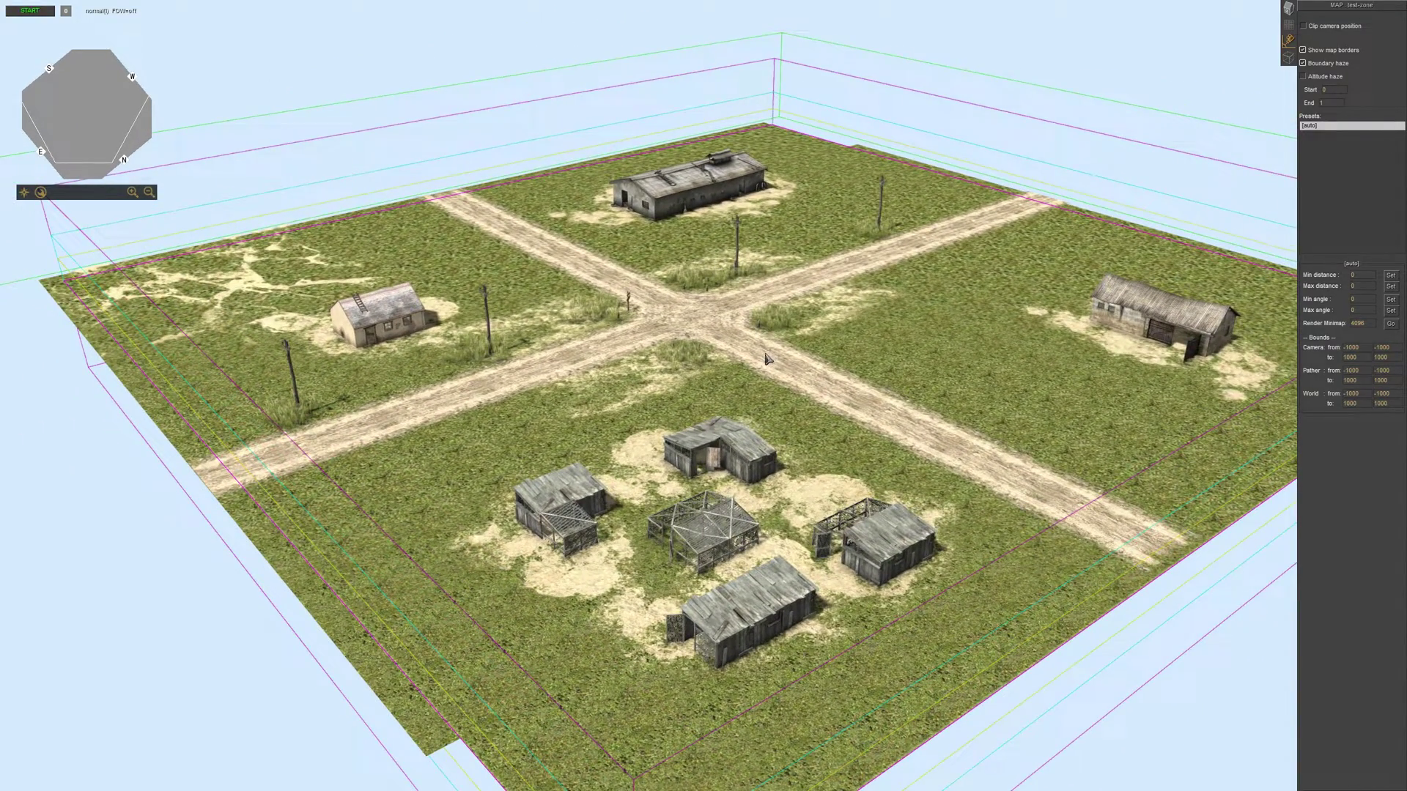
middle_click_drag(671, 320, 694, 323)
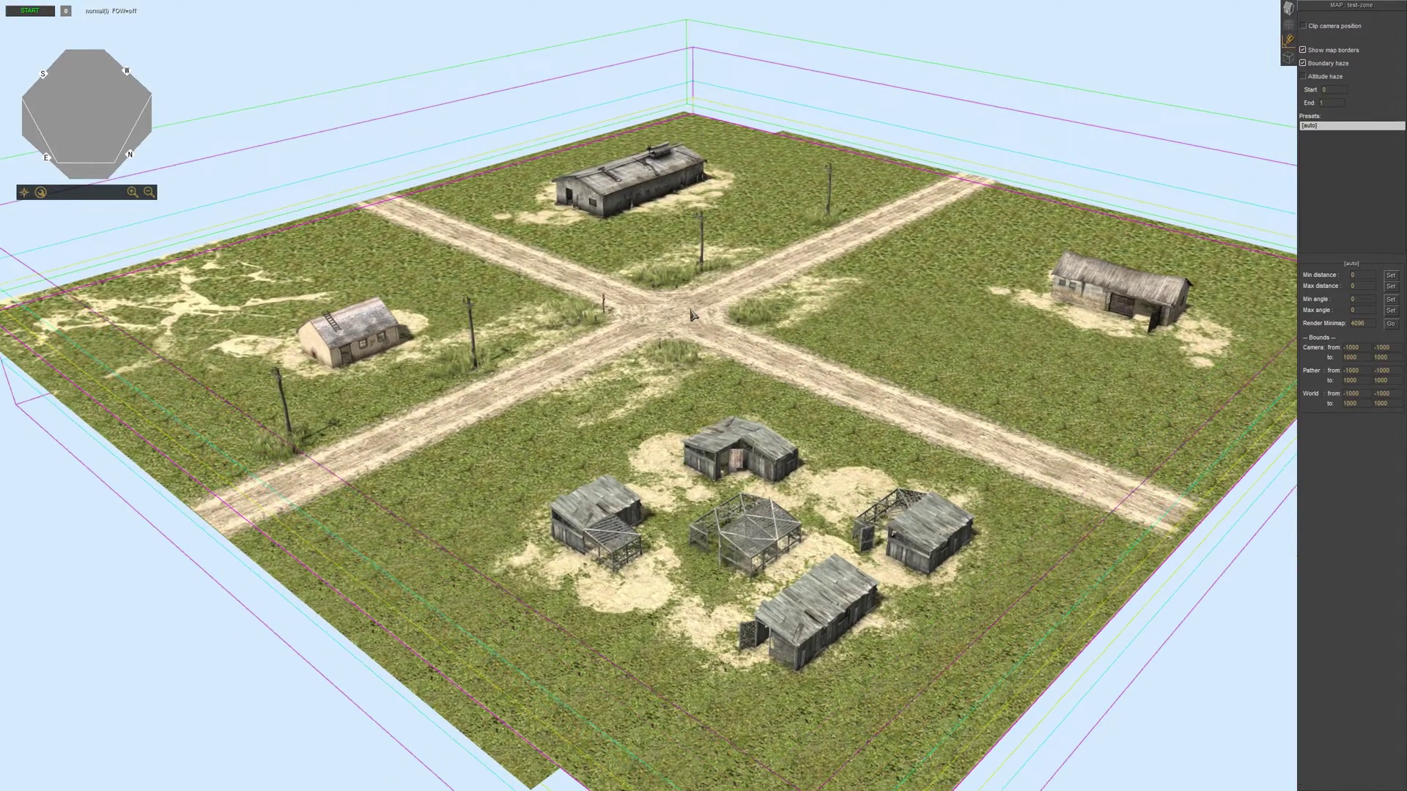
scroll(690, 315, "up", 1)
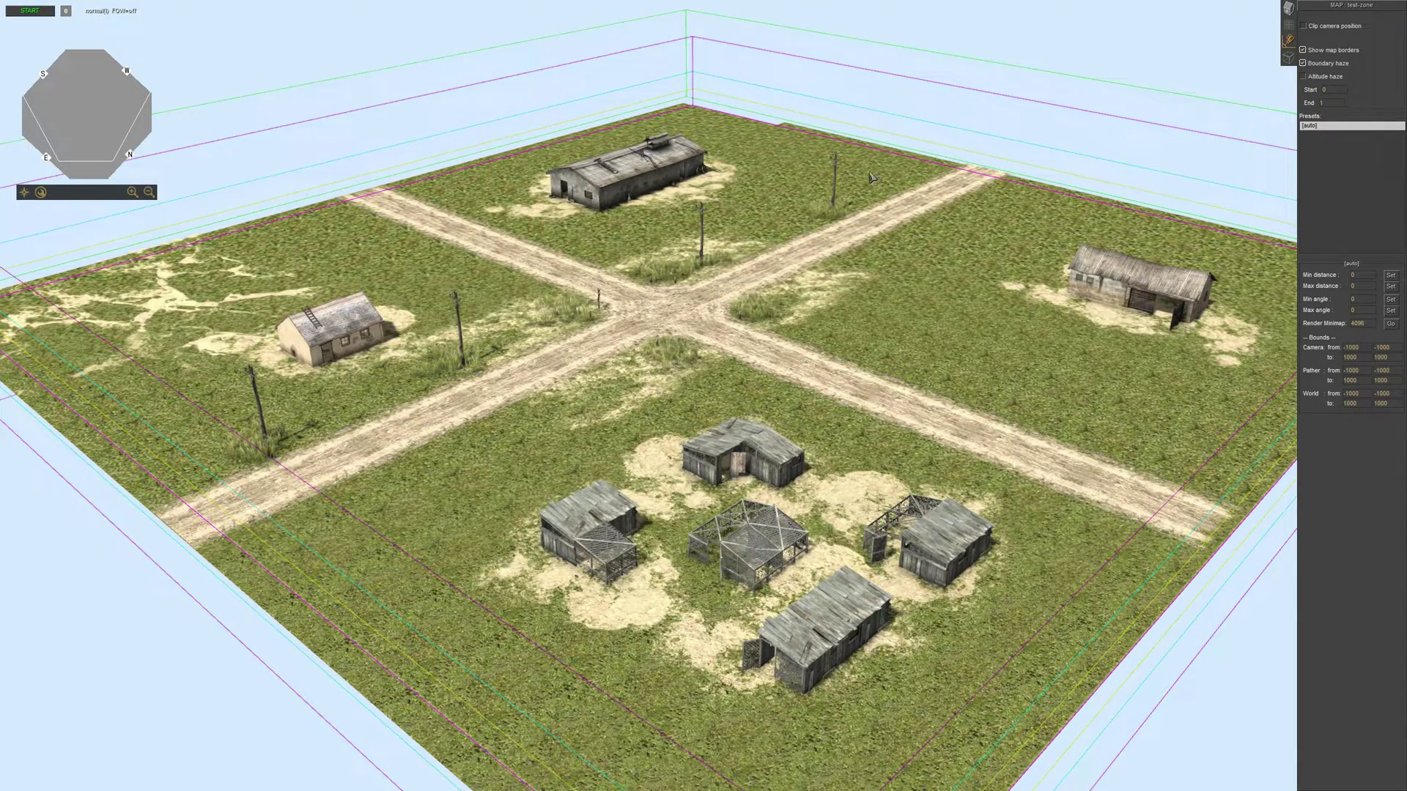
scroll(803, 159, "up", 2)
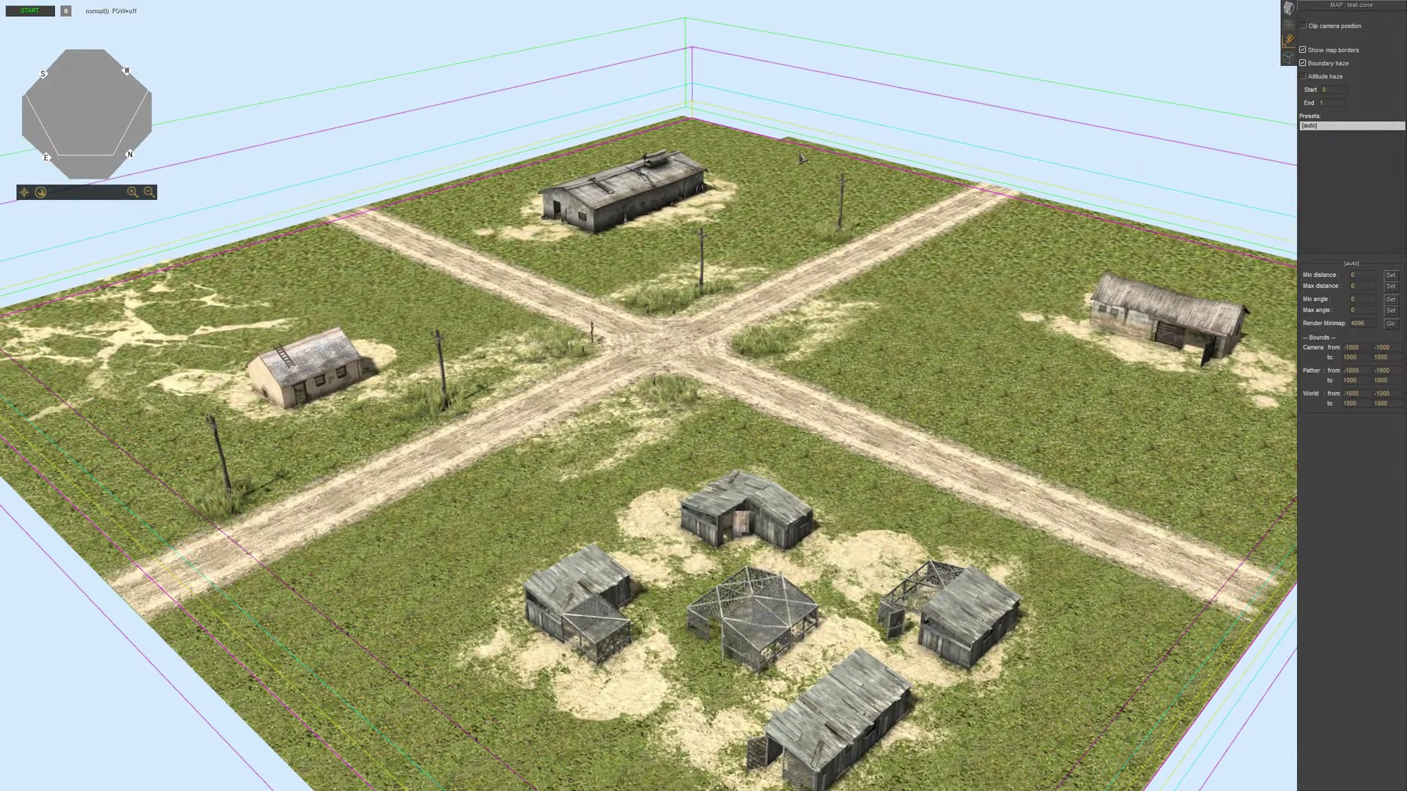
Create a clip preset named clip-1 and make it the selected preset instead of auto.
right_click(1311, 158)
left_click(1319, 161)
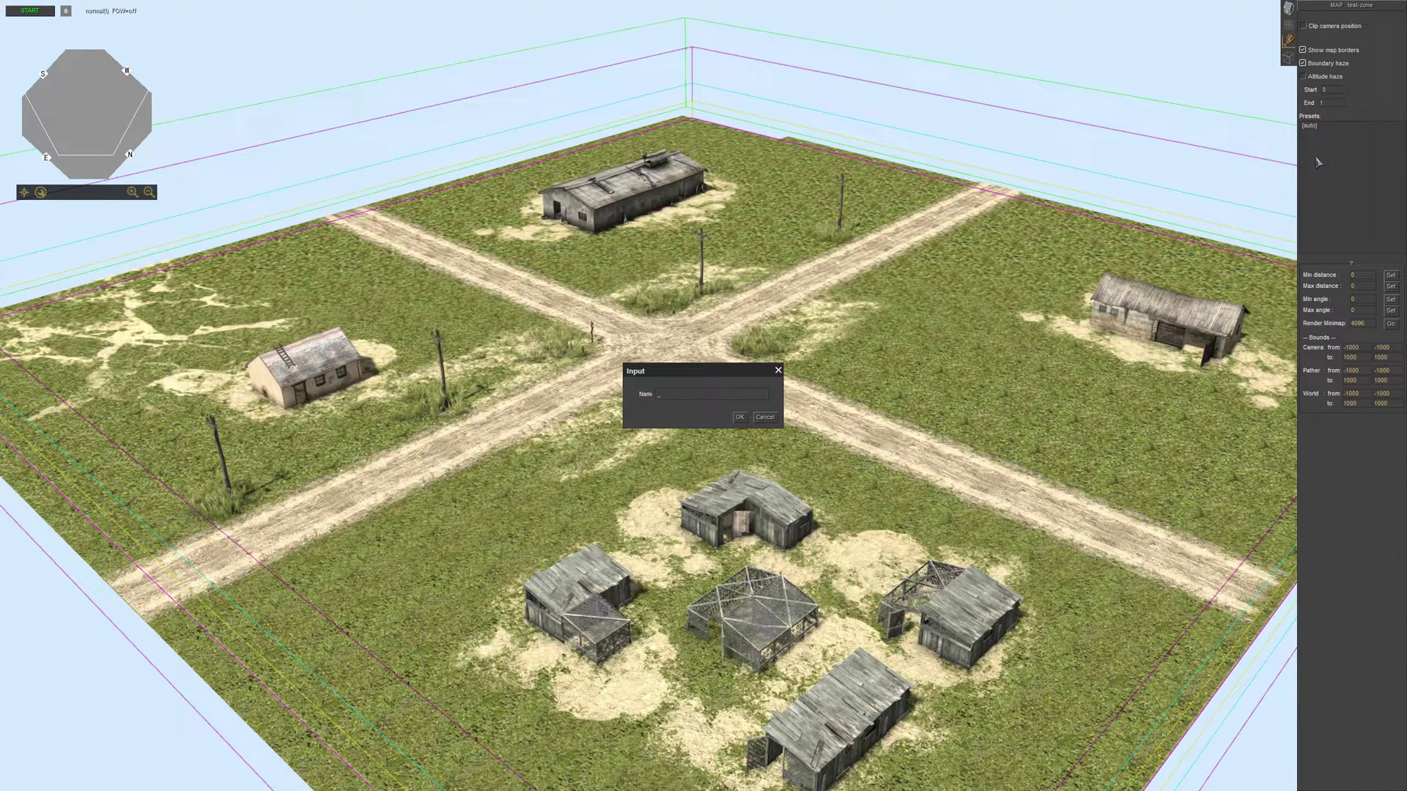
key("Return")
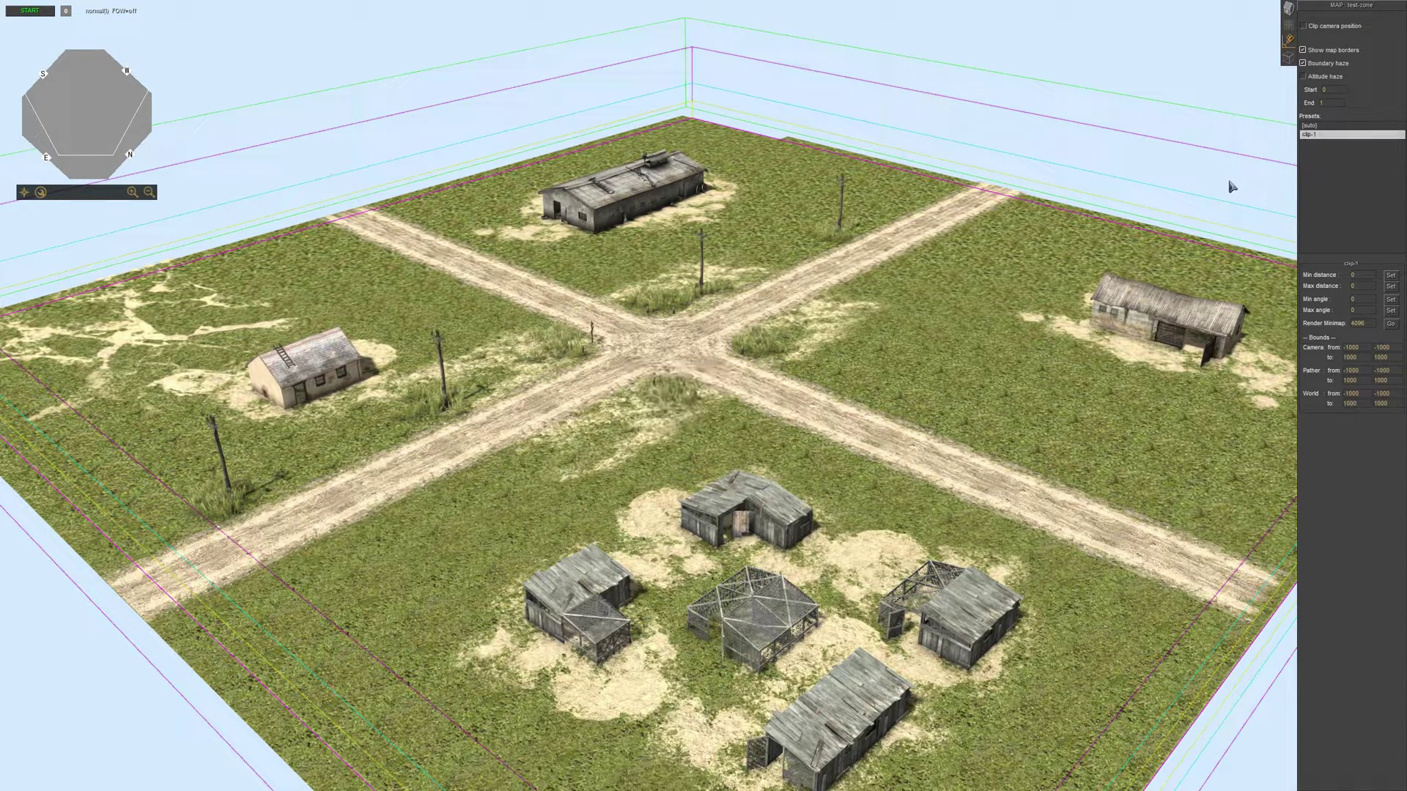
middle_click_drag(963, 307, 898, 306)
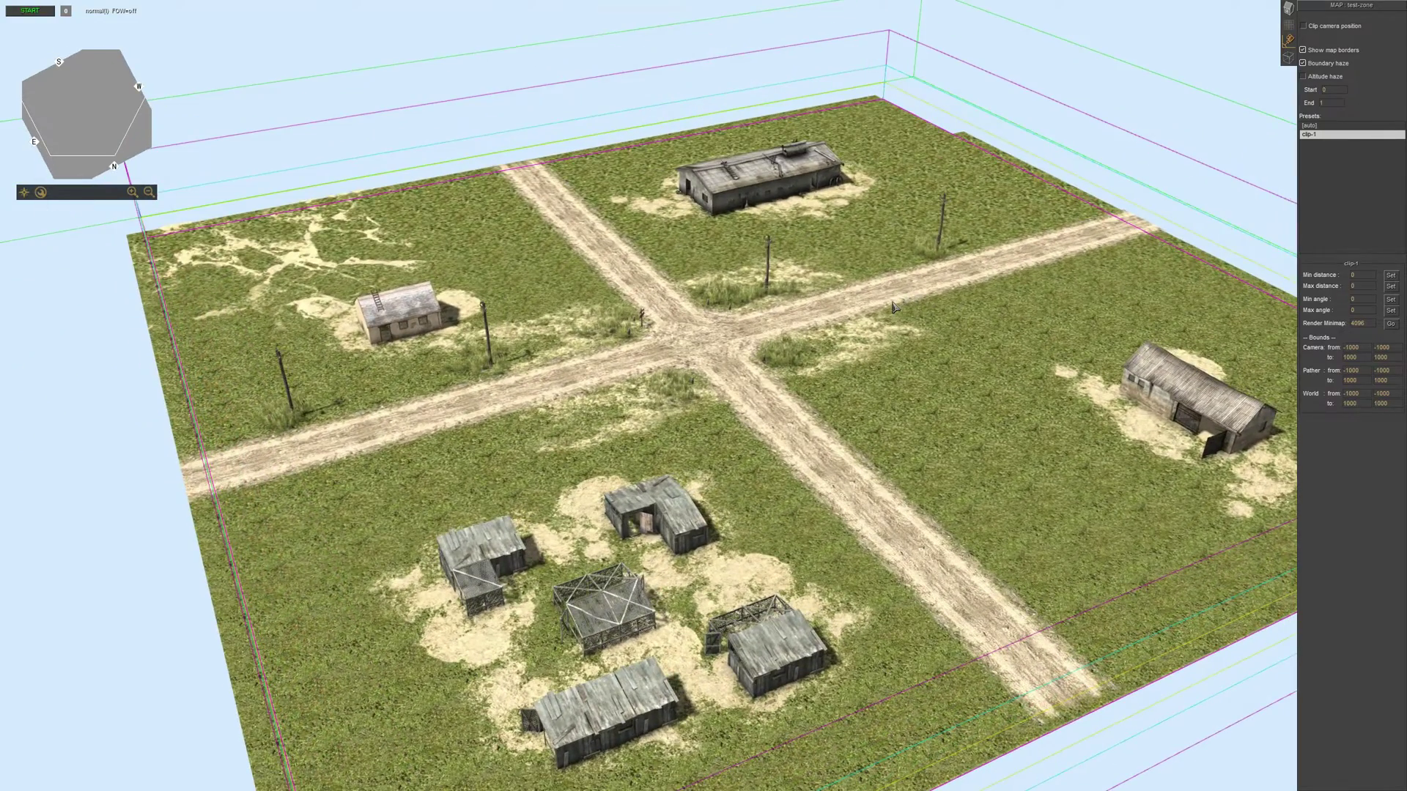
left_click(1319, 126)
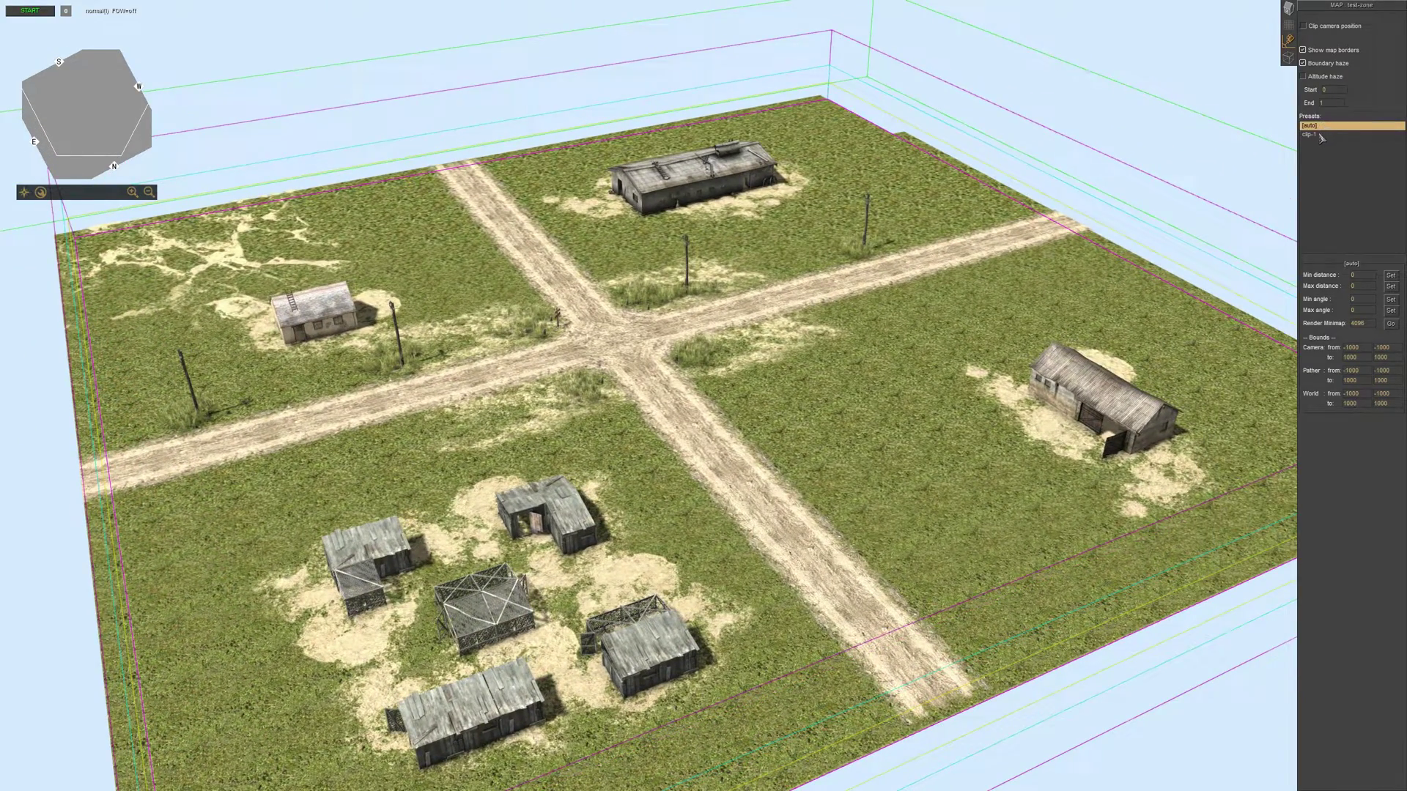
left_click(1320, 135)
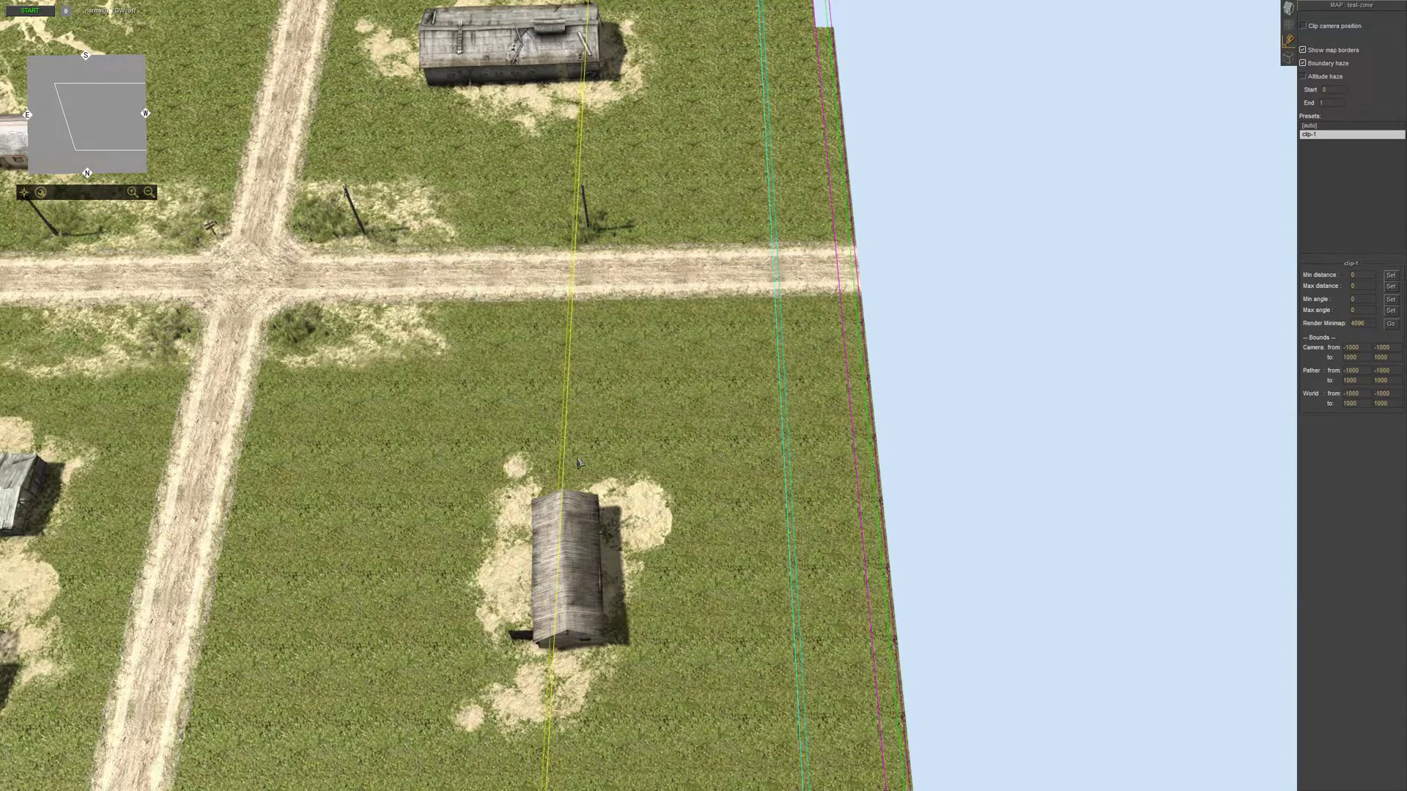
Examine where the west side of the yellow border crosses the barn and the long warehouse.
middle_click_drag(665, 401, 506, 373)
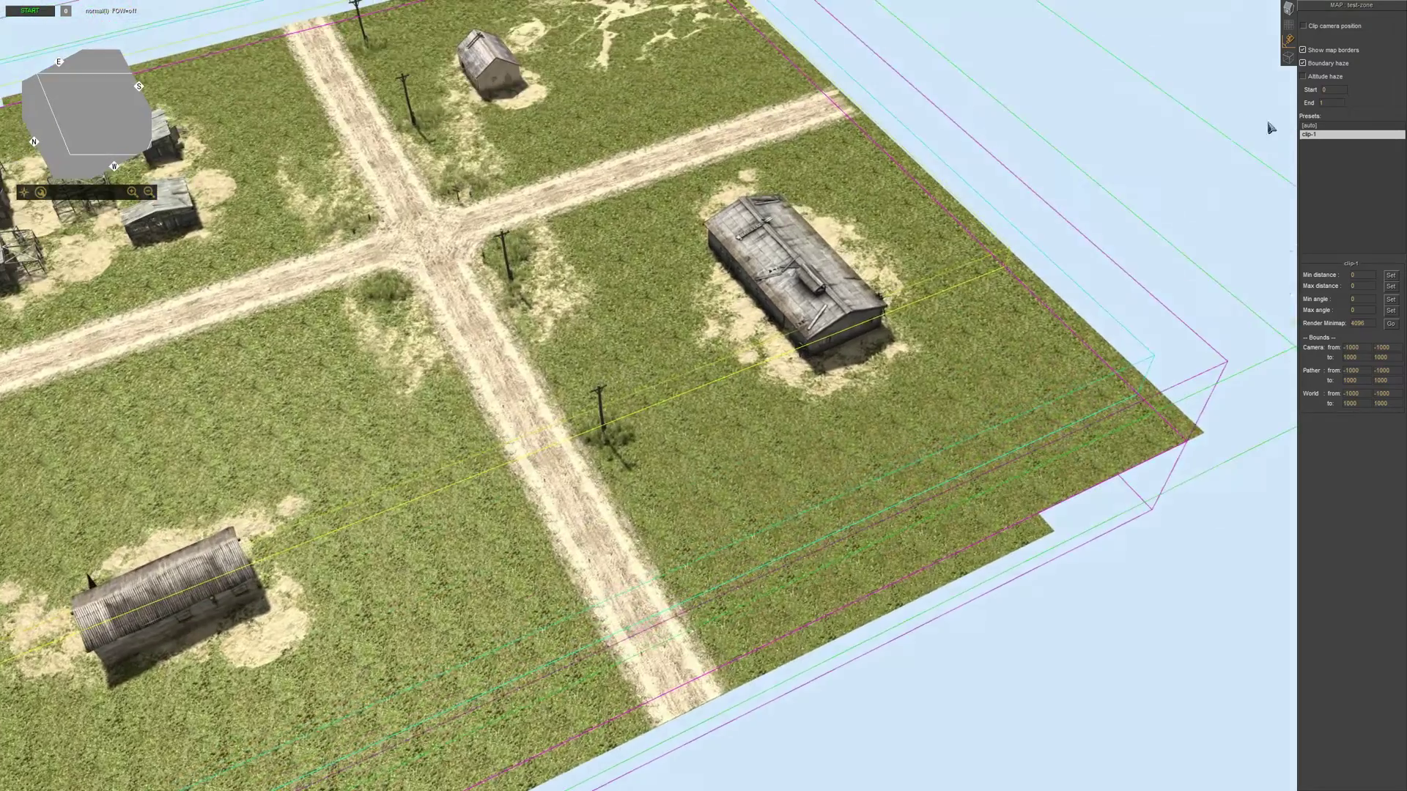
middle_click_drag(976, 268, 877, 312)
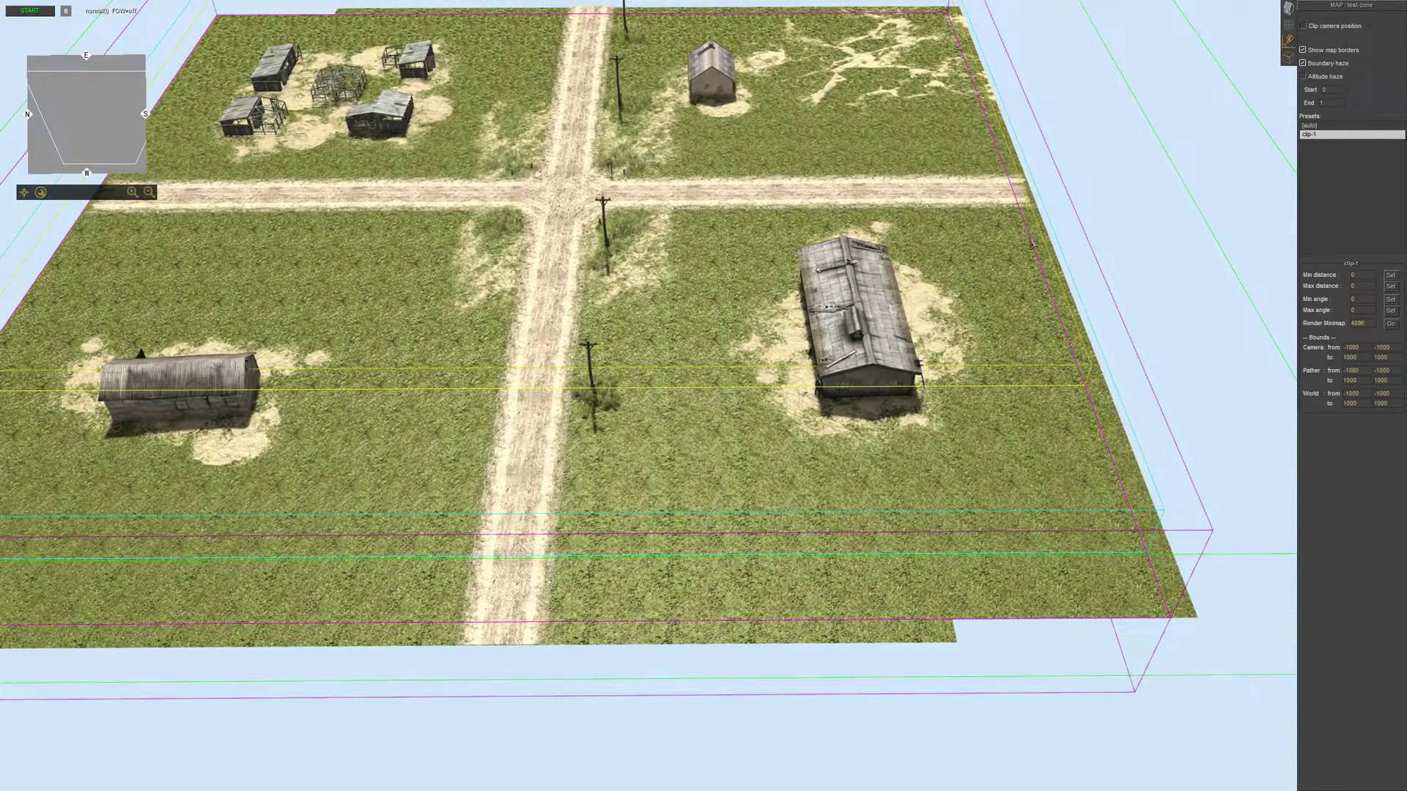
middle_click_drag(1030, 241, 797, 324)
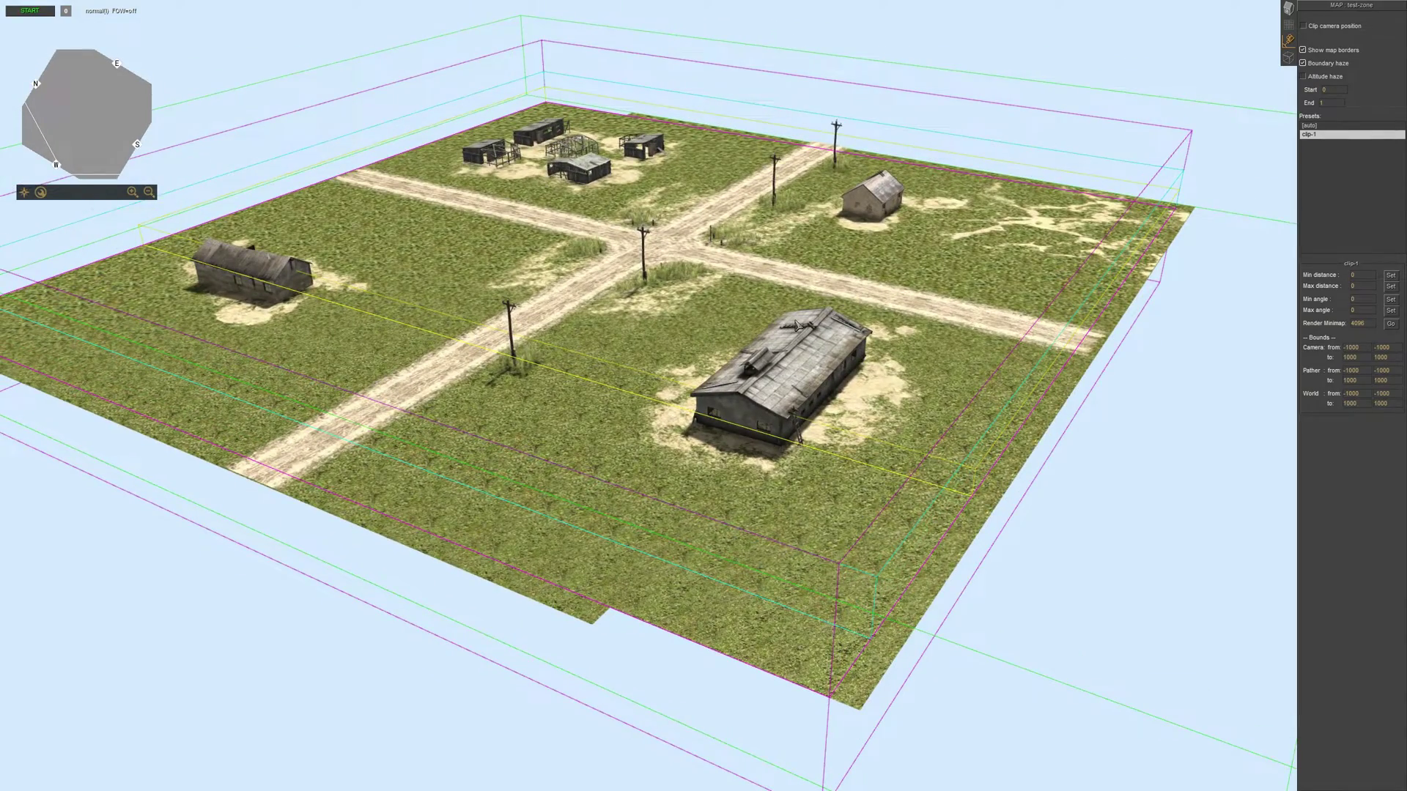
middle_click_drag(766, 311, 2, 240)
middle_click_drag(573, 136, 637, 349)
scroll(686, 356, "up", 3)
key("Left")
key("Left")
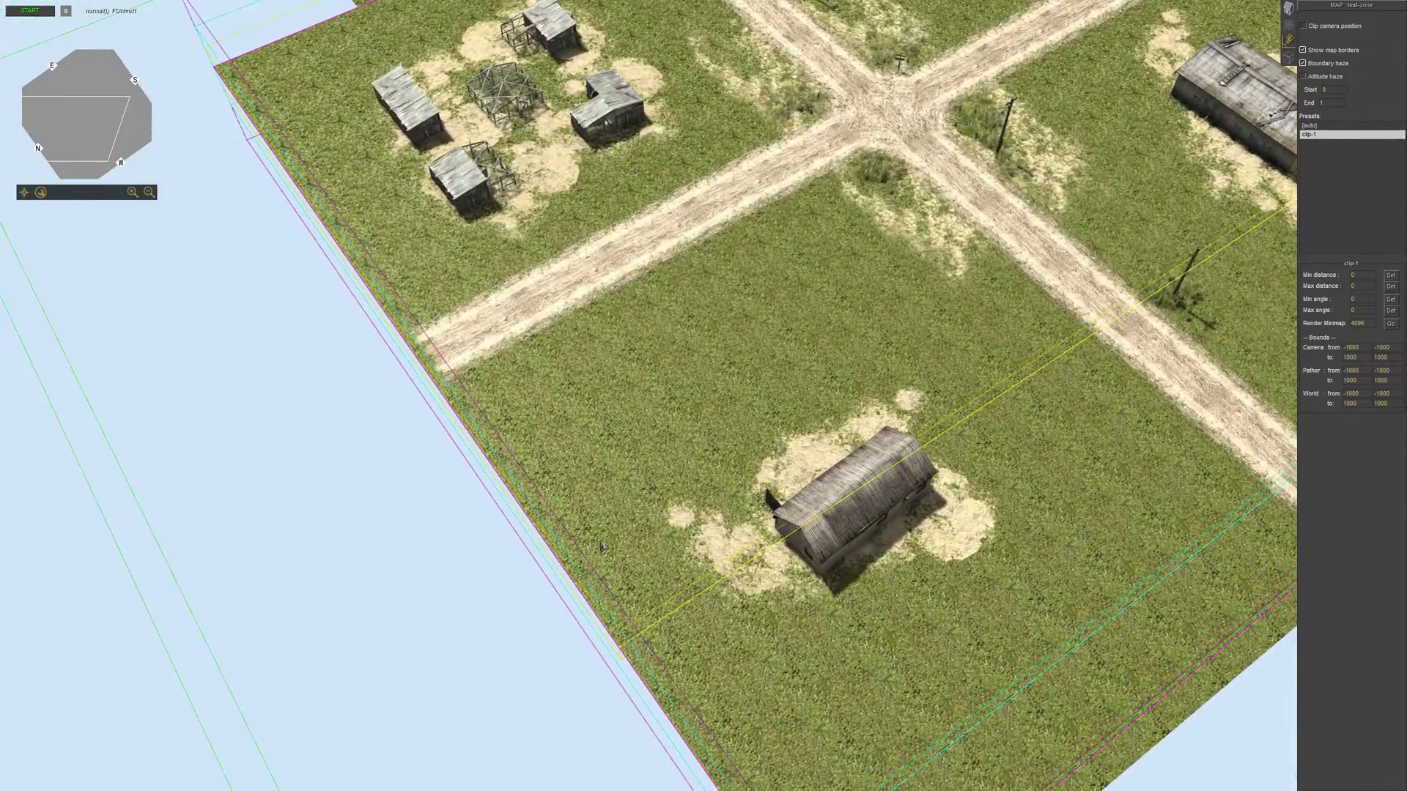
Move the south side of the cyan border inward so it runs over the long warehouse.
left_click_drag(600, 618, 626, 602)
key("Right")
key("Up")
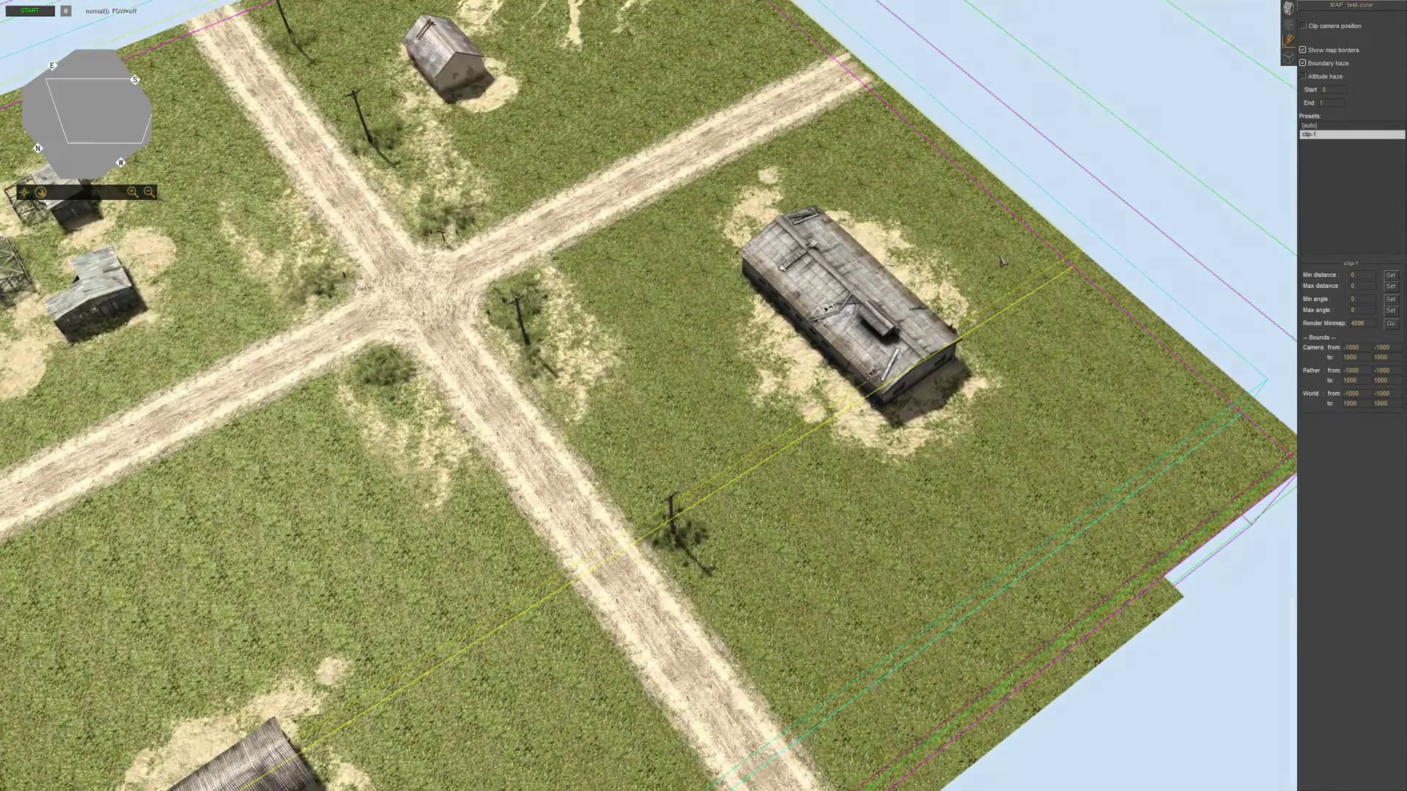
middle_click_drag(966, 299, 883, 252)
key("Up")
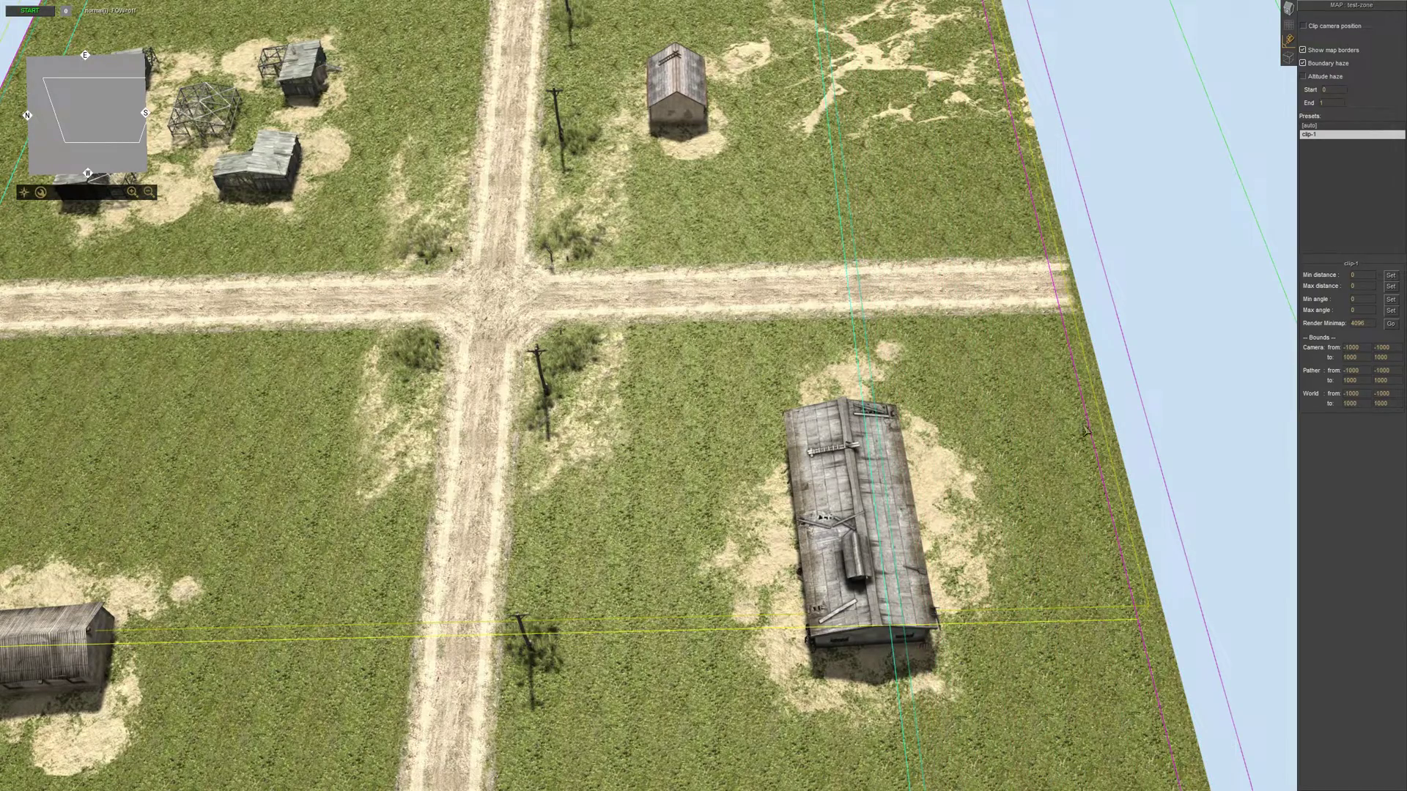
Move the yellow border's south side just north of the east-west road and the green border's south side between that road and the warehouse.
left_click_drag(1087, 431, 522, 510)
key("Left")
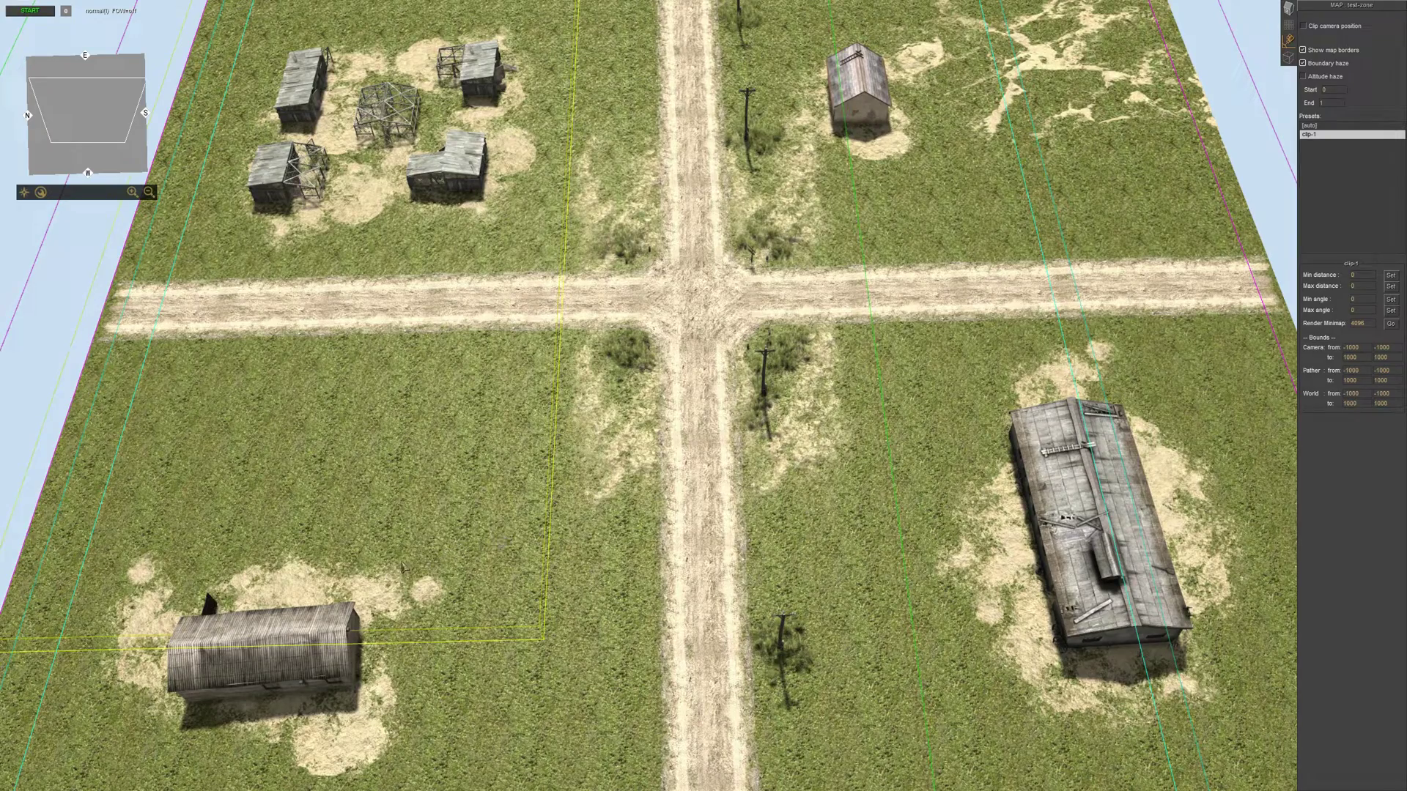
key("Down")
key("Left")
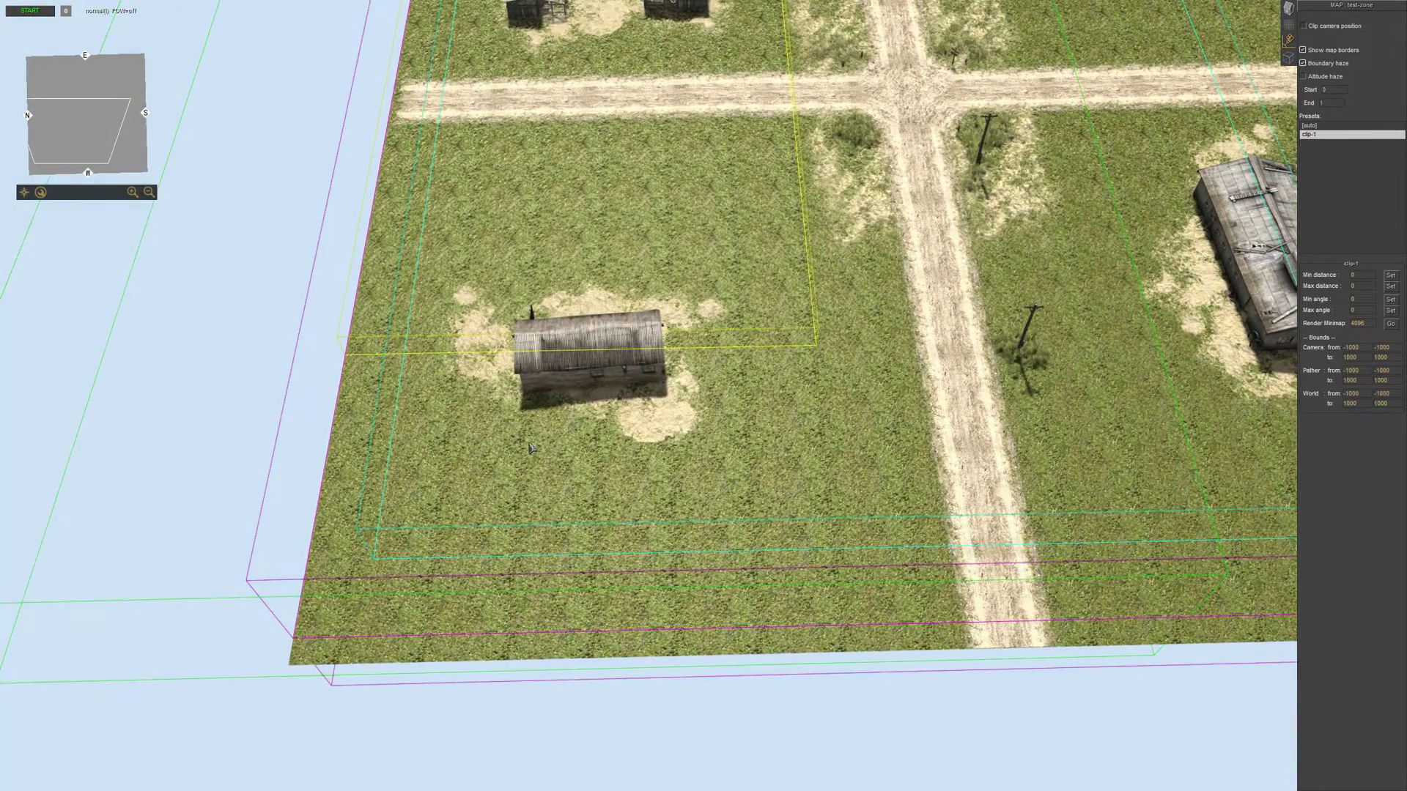
Move the cyan border's south side from the long warehouse to just outside the yellow border, north of the east-west road.
key("Right")
key("Up")
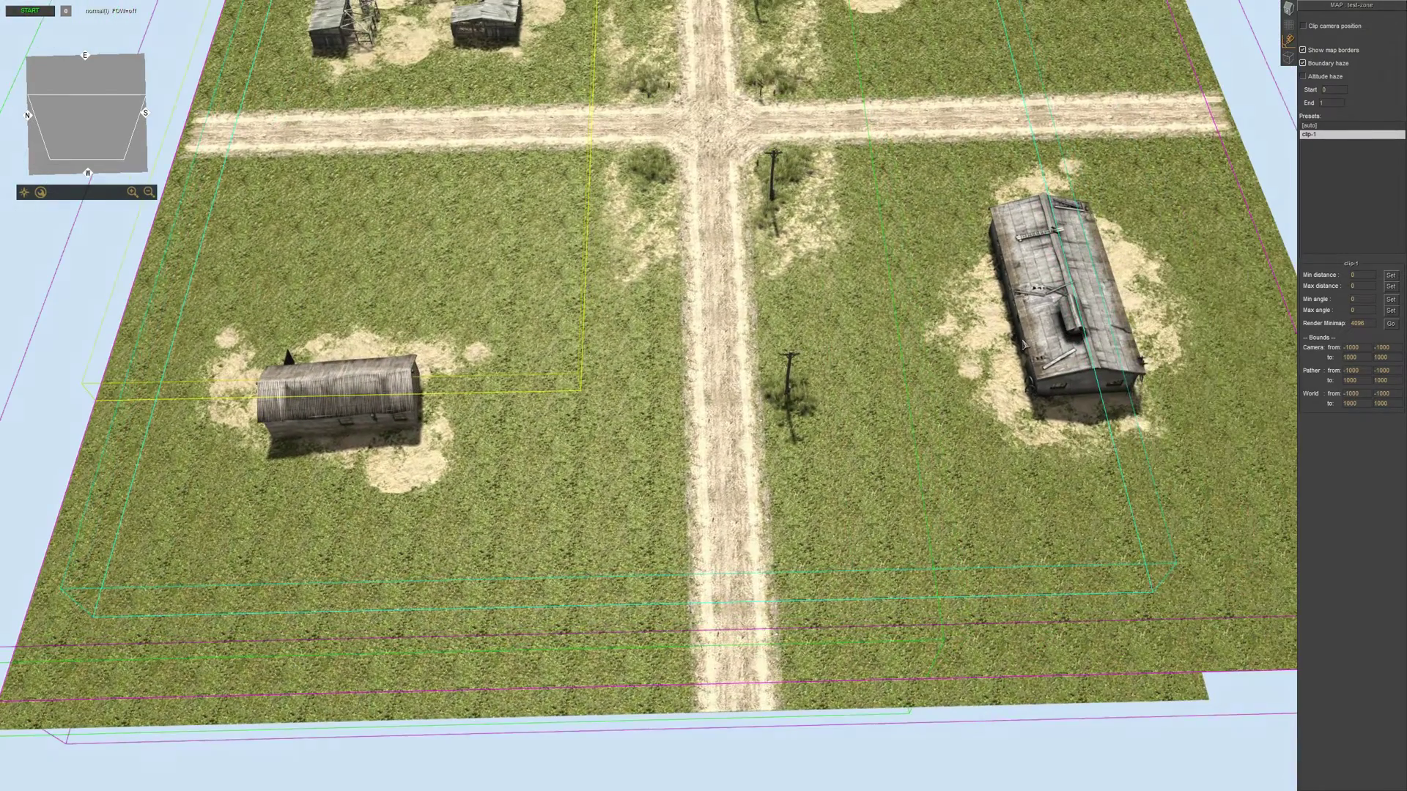
left_click_drag(1086, 343, 955, 367)
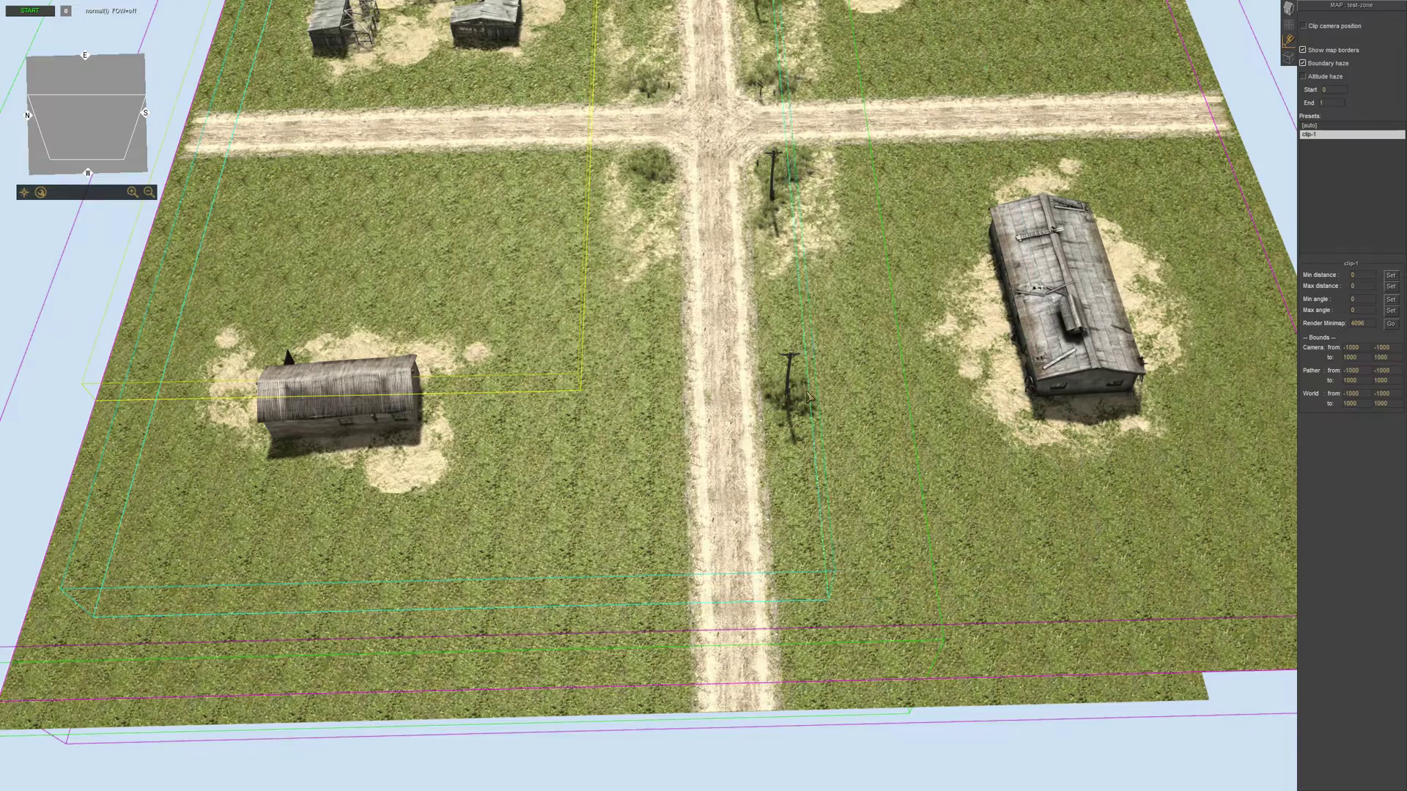
key("Left")
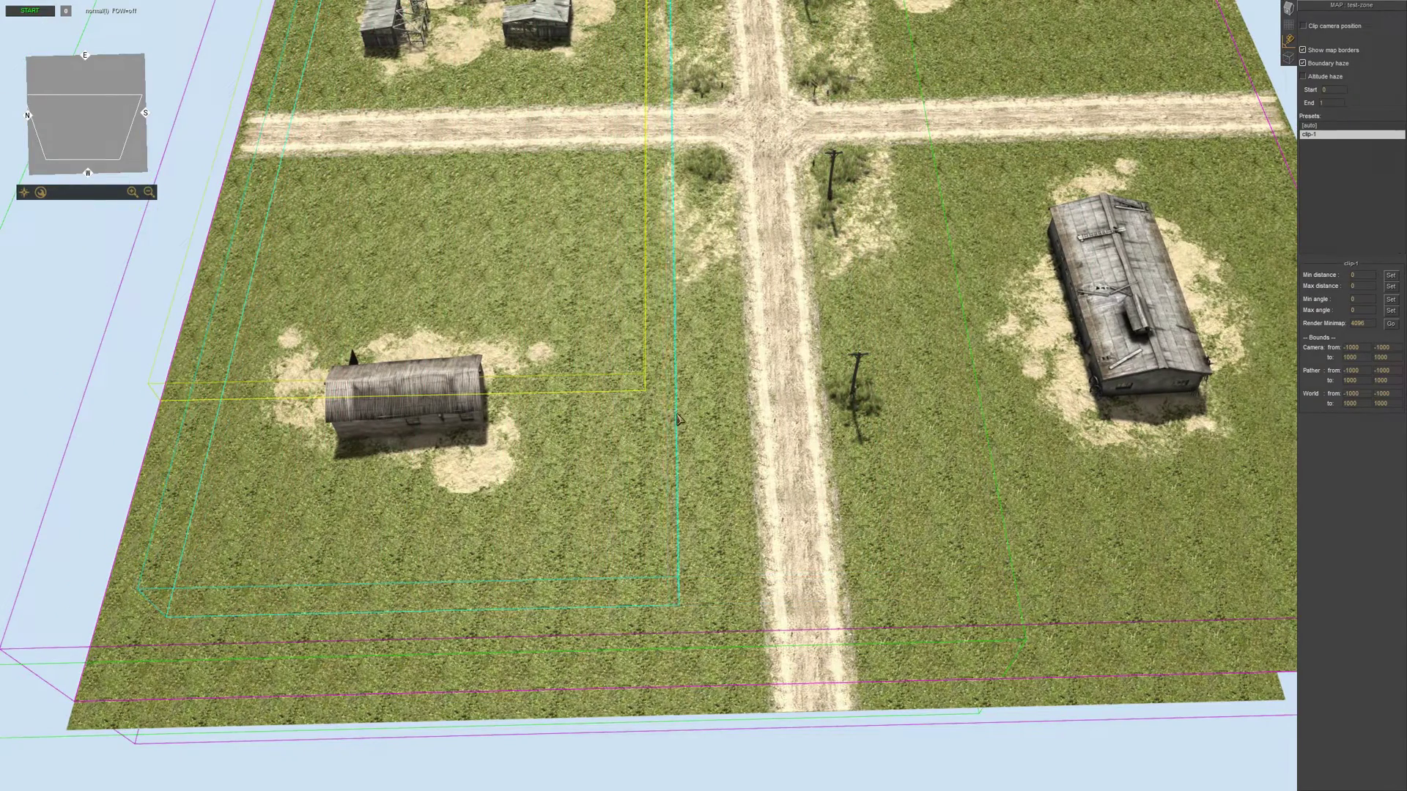
key("Right")
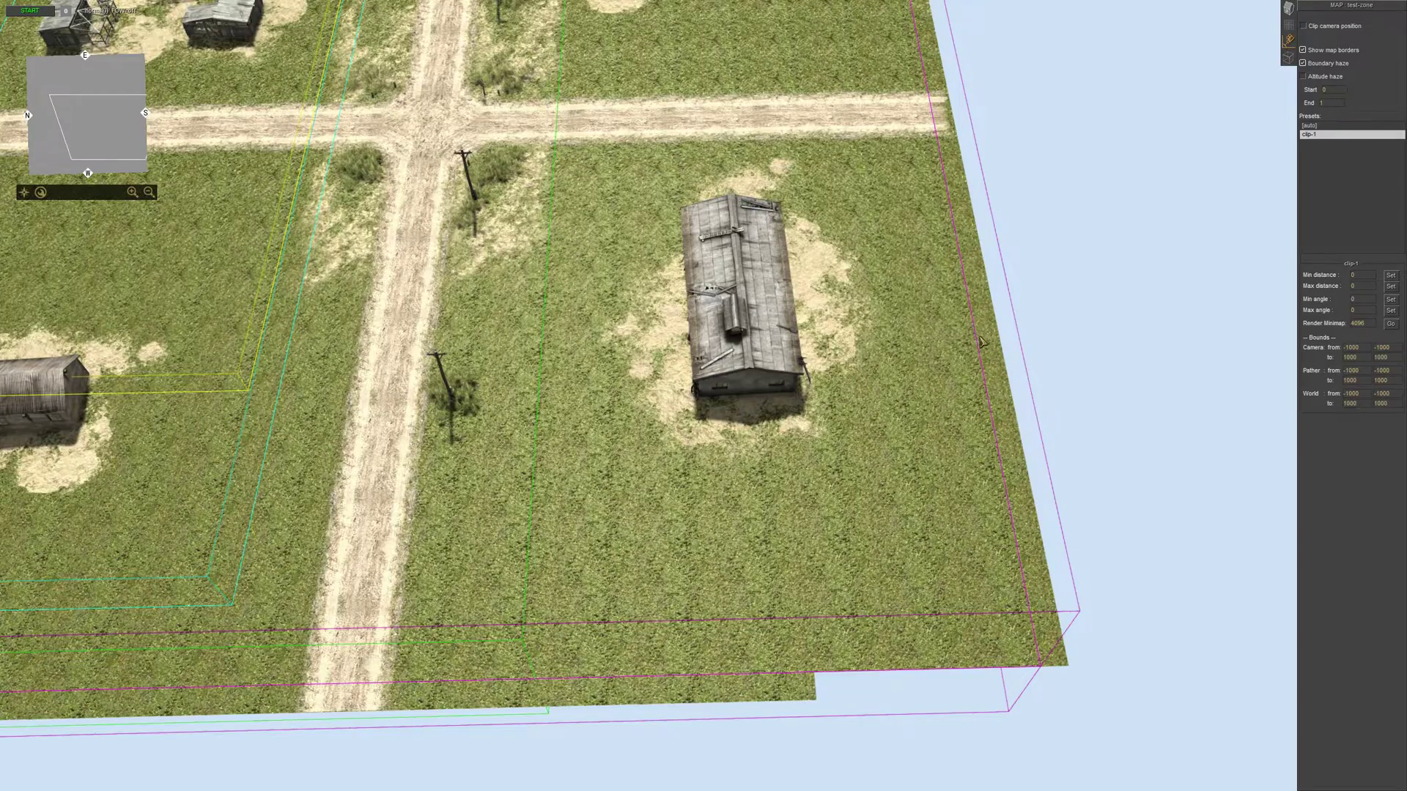
Move the west sides of the cyan and yellow borders outward, past the barn and close to the map's west edge.
mouse_move(2, 492)
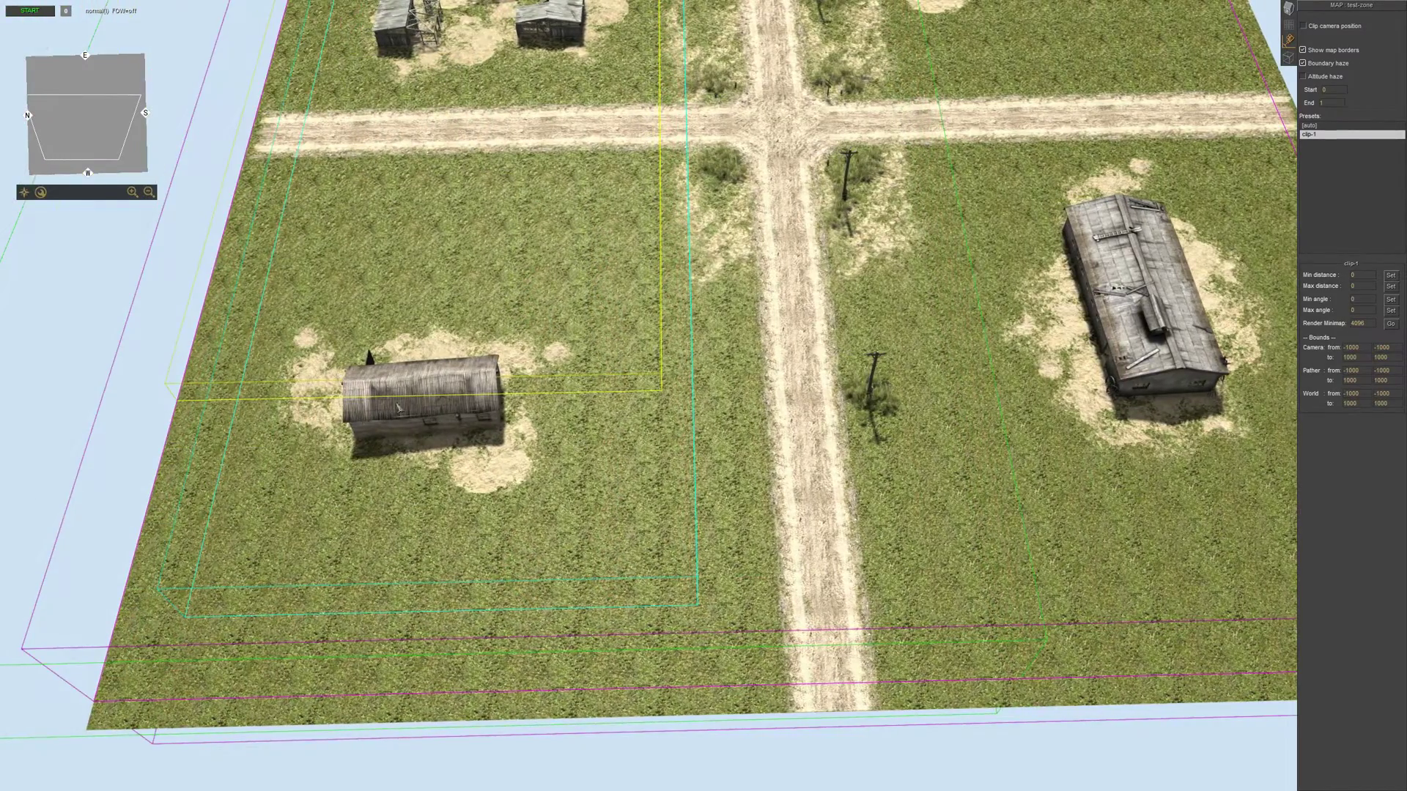
middle_click_drag(396, 403, 764, 438)
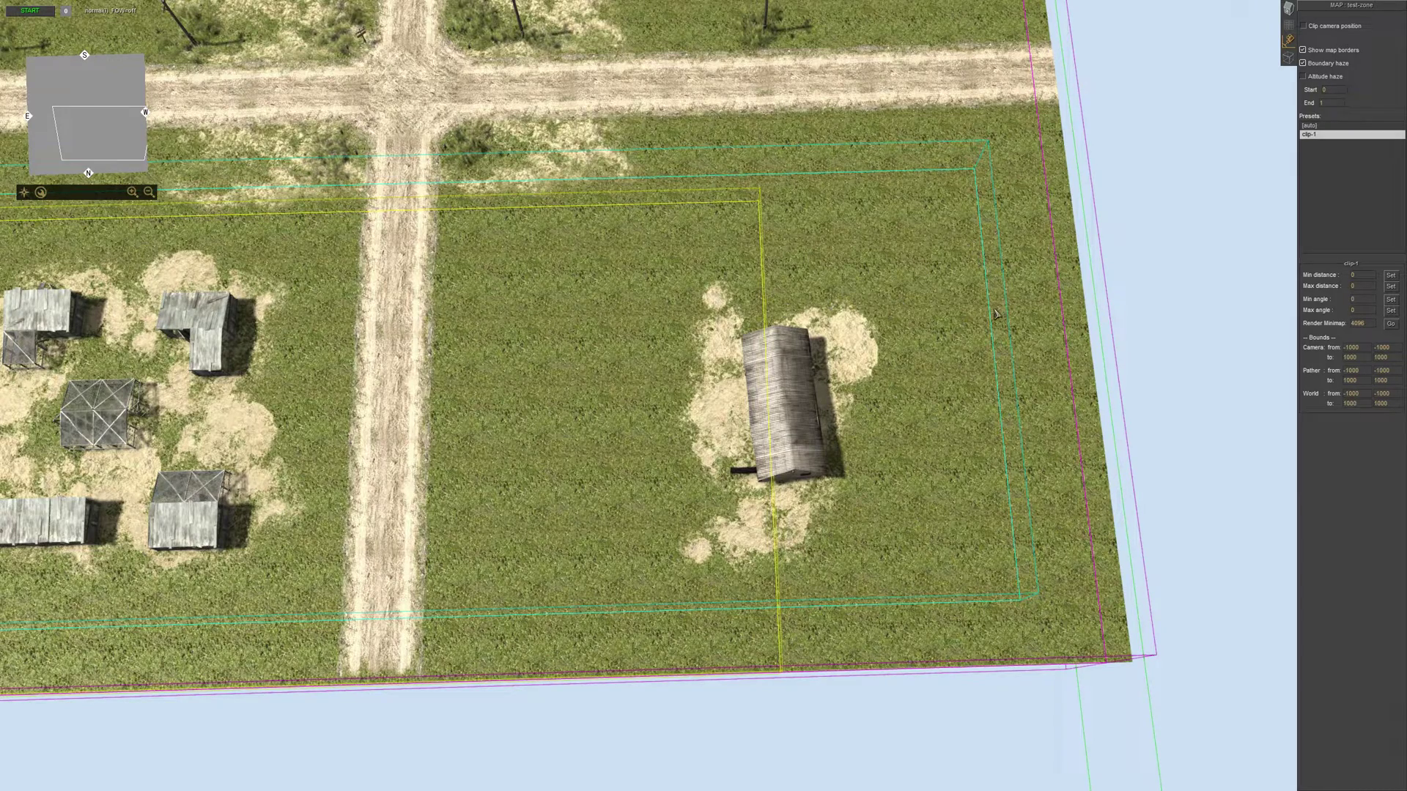
left_click_drag(995, 313, 1067, 334)
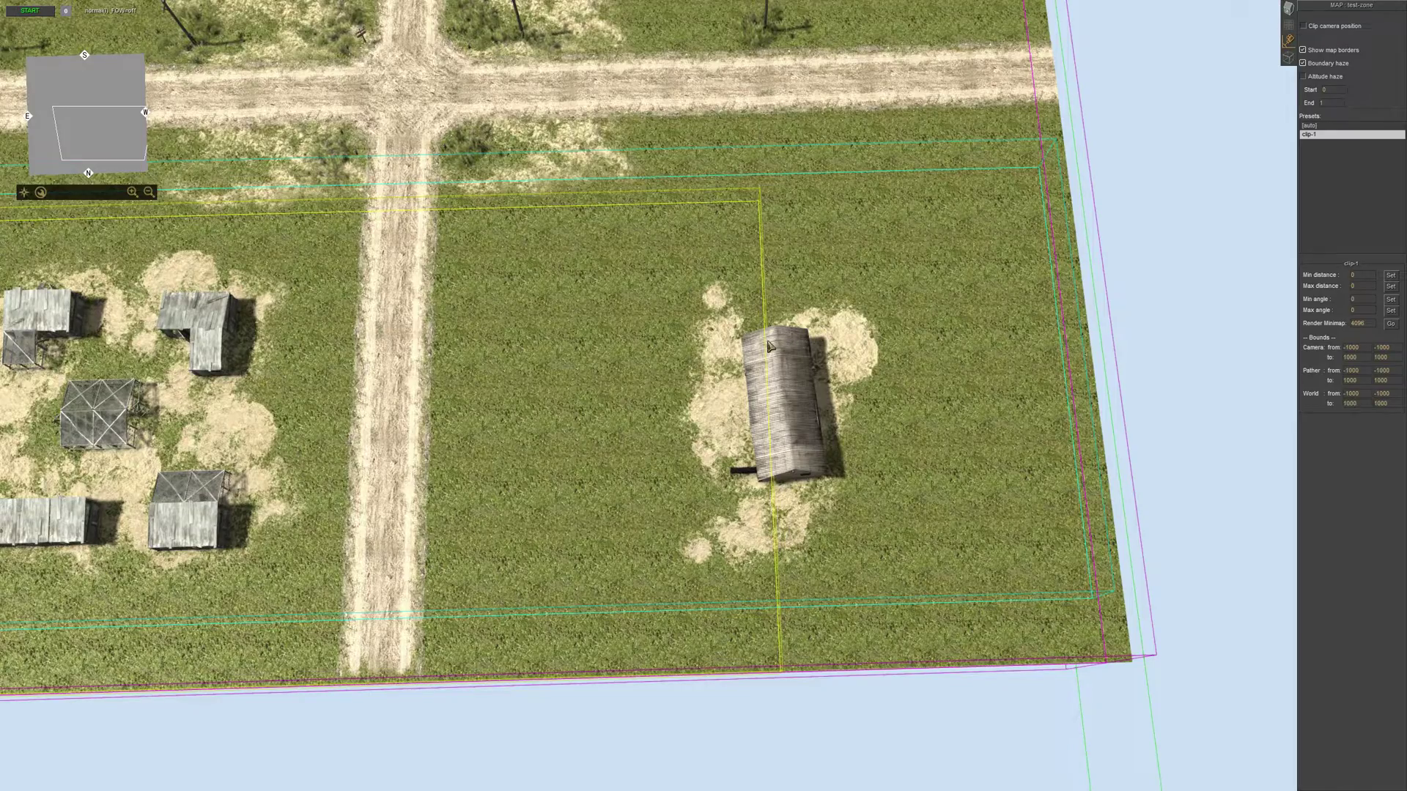
left_click_drag(768, 343, 1039, 341)
Nudge the yellow border's west side slightly further west, close to the cyan border's west side.
key("Left")
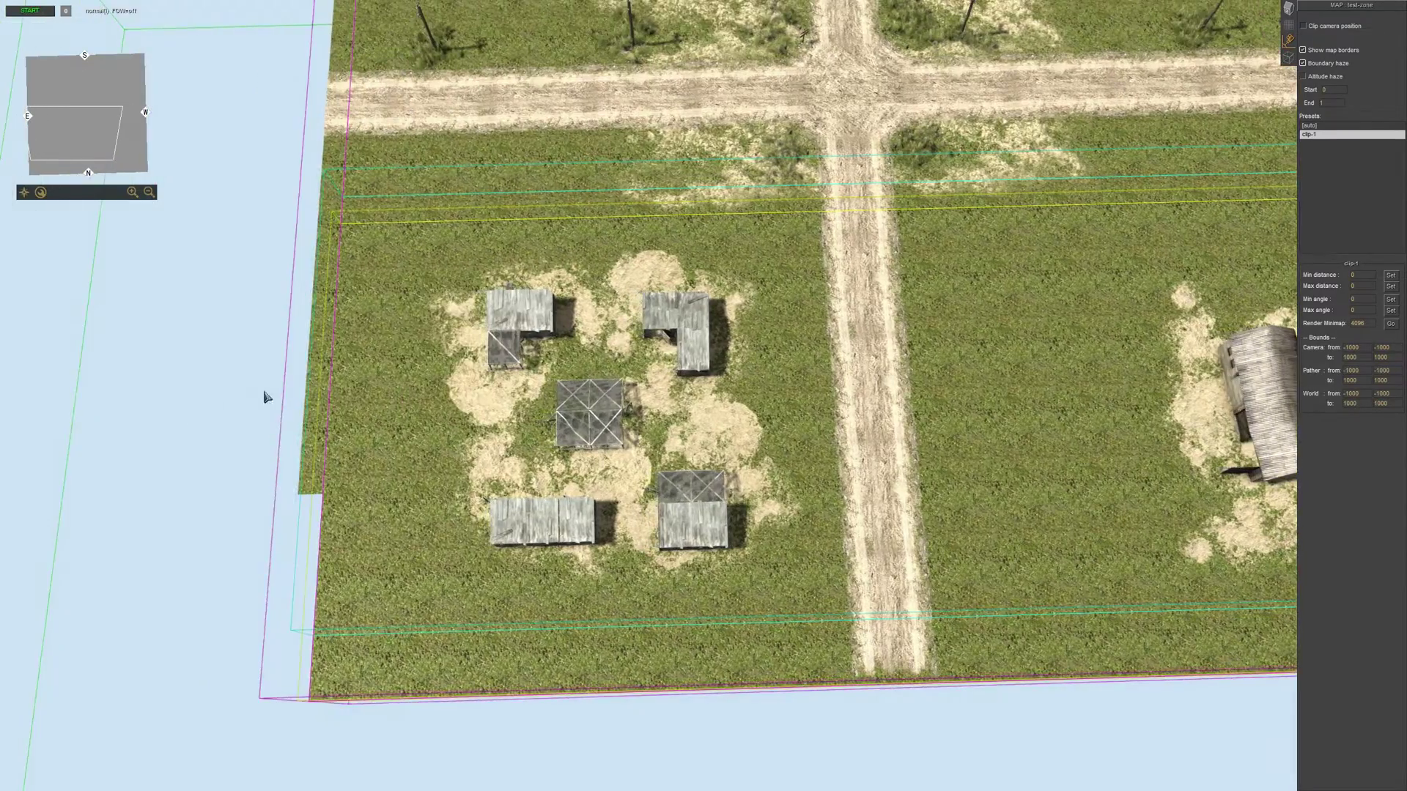
key("Left")
key("Right")
middle_click_drag(895, 372, 914, 288)
key("Up")
middle_click_drag(712, 393, 883, 413)
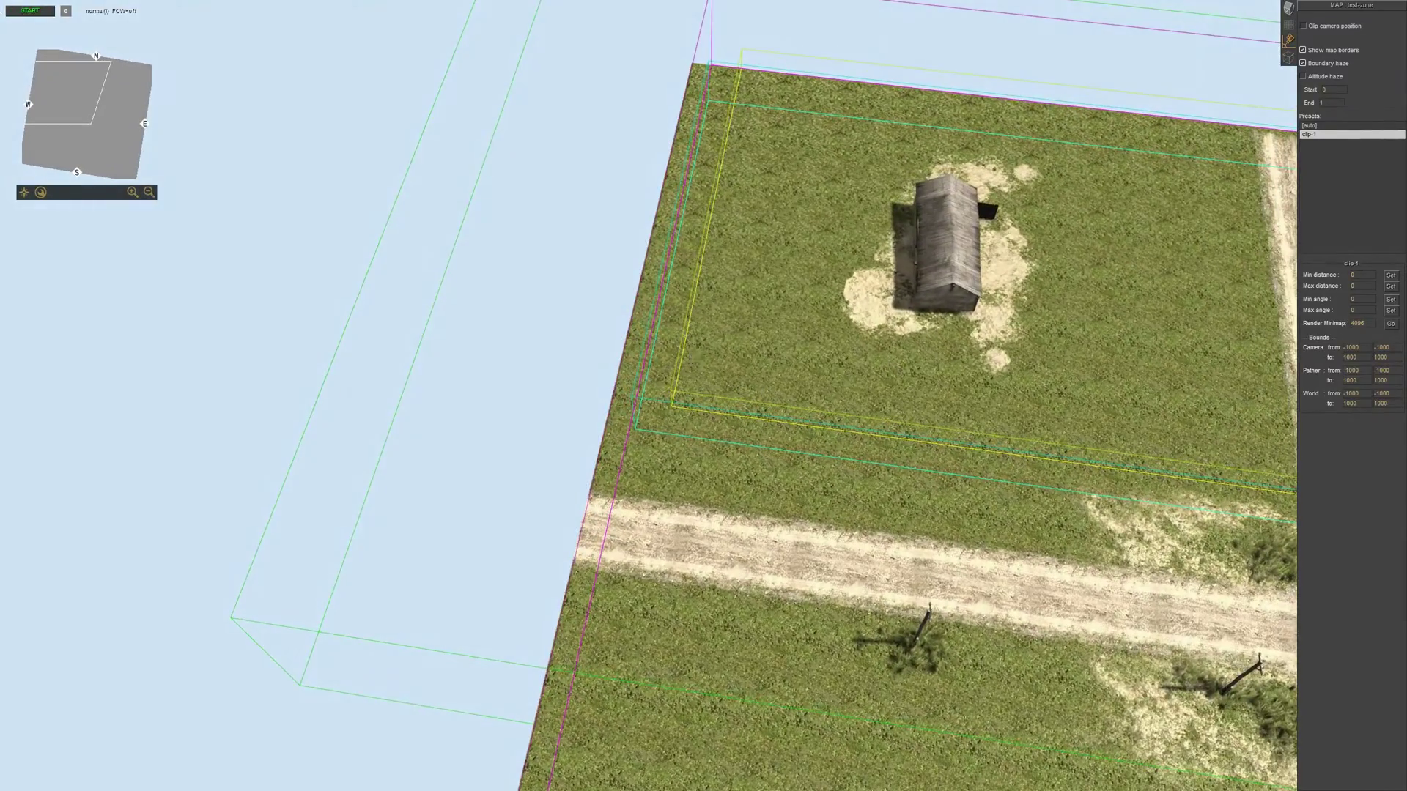
left_click_drag(686, 353, 664, 351)
Create a second clip preset named clip-2.
middle_click_drag(670, 386, 1048, 261)
key("Left")
key("Up")
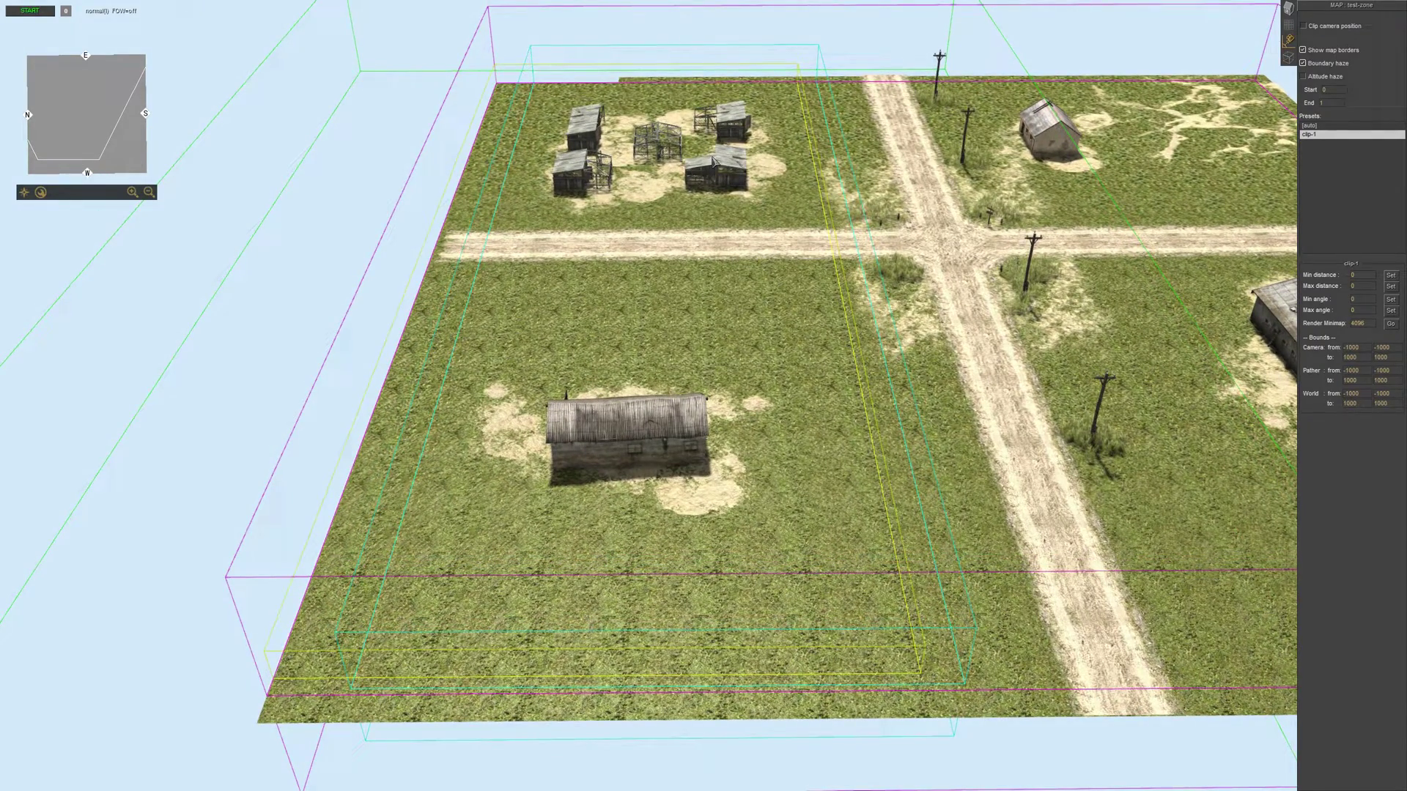
key("Right")
key("Right")
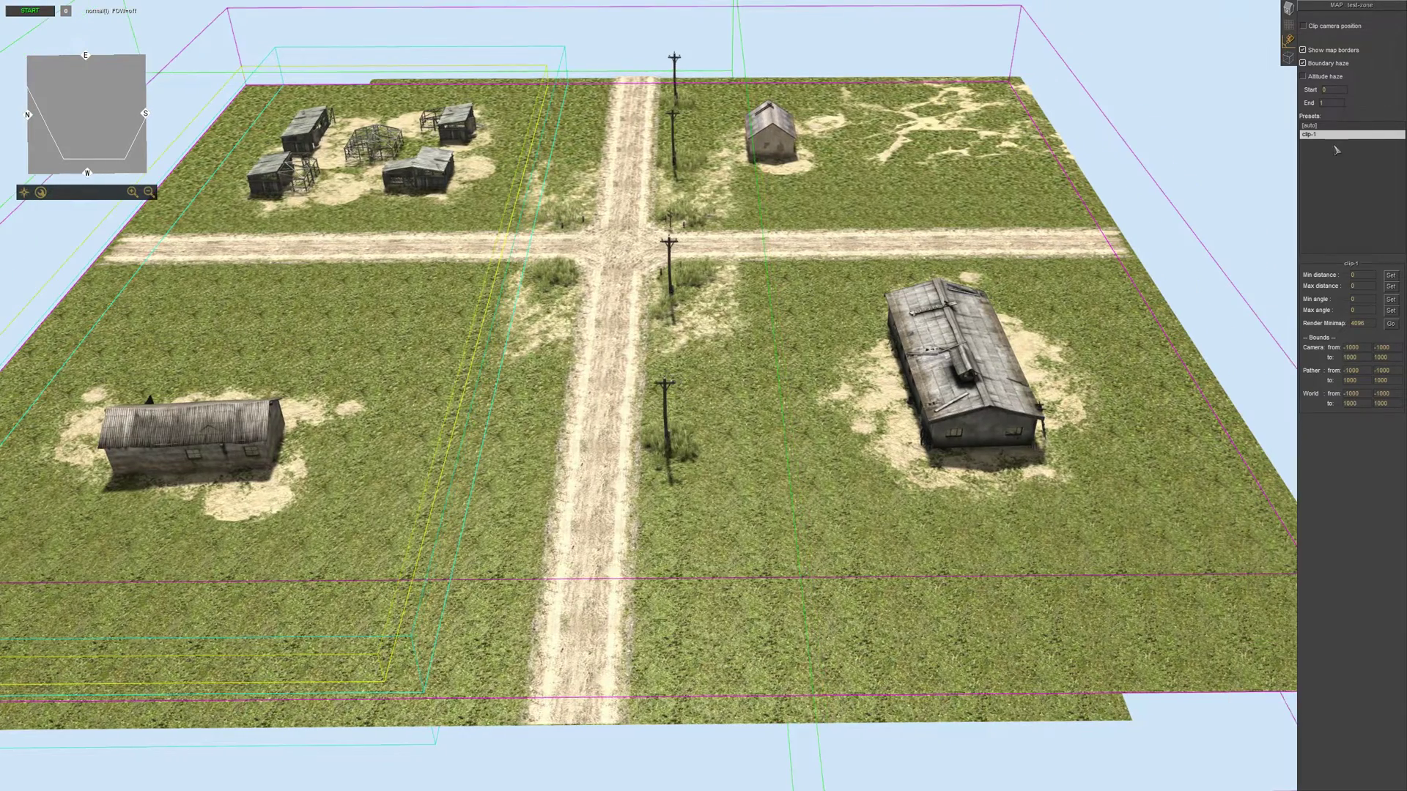
right_click(1318, 165)
left_click(1319, 170)
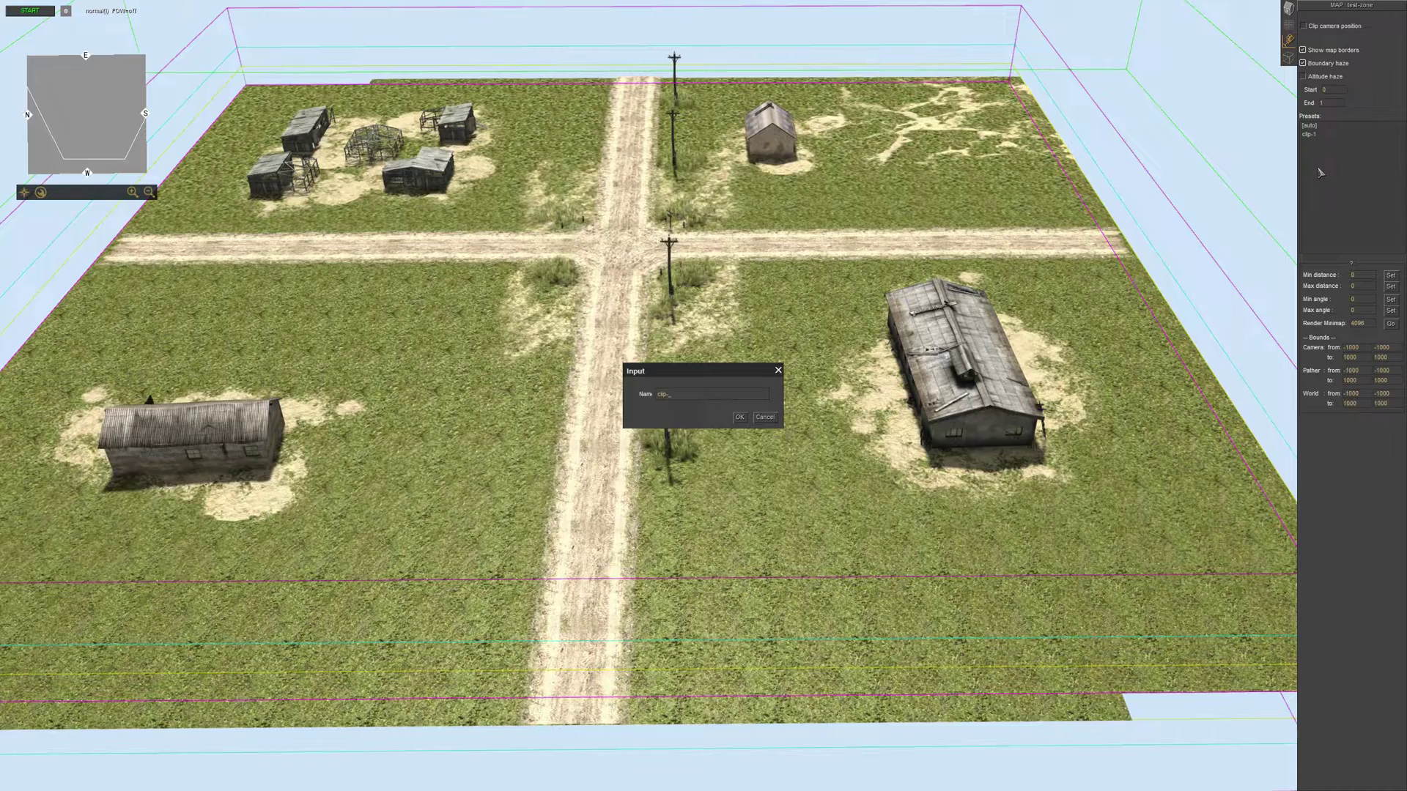
type("clip-2")
key("Return")
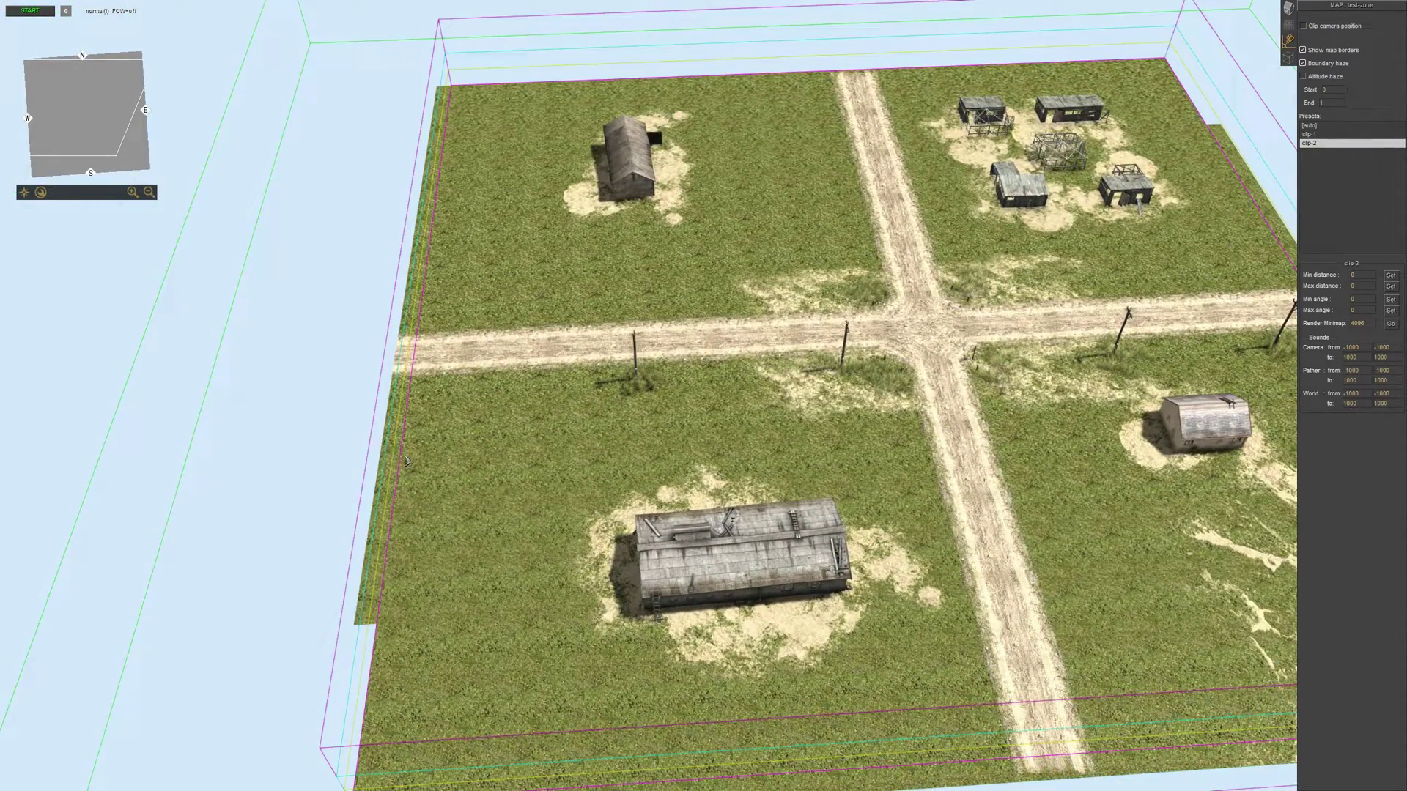
Move the cyan border's west side in clip-2 inward from the map's west edge onto the north-south road.
left_click_drag(402, 455, 718, 447)
middle_click_drag(642, 246, 831, 256)
middle_click_drag(762, 389, 746, 492)
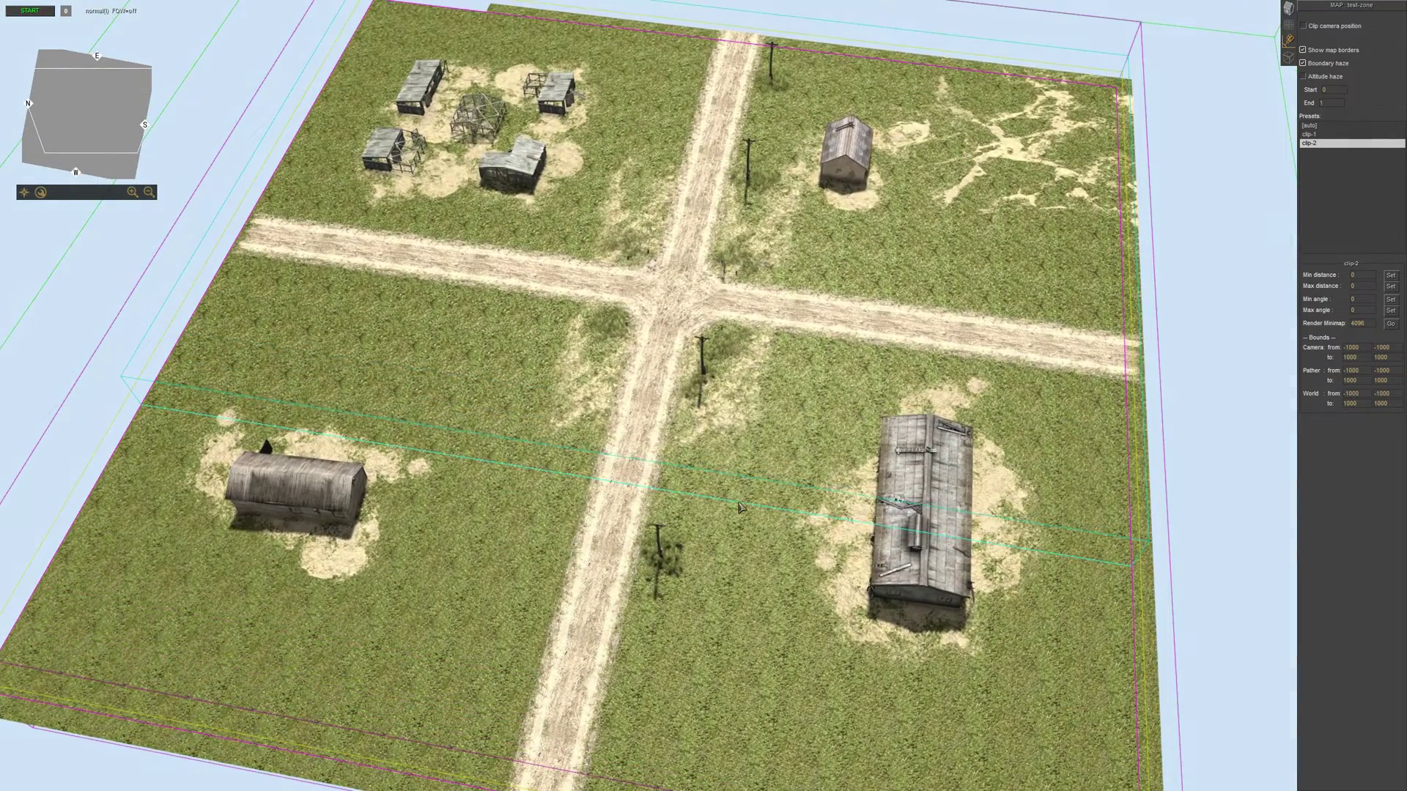
left_click_drag(743, 509, 805, 342)
middle_click_drag(229, 51, 423, 304)
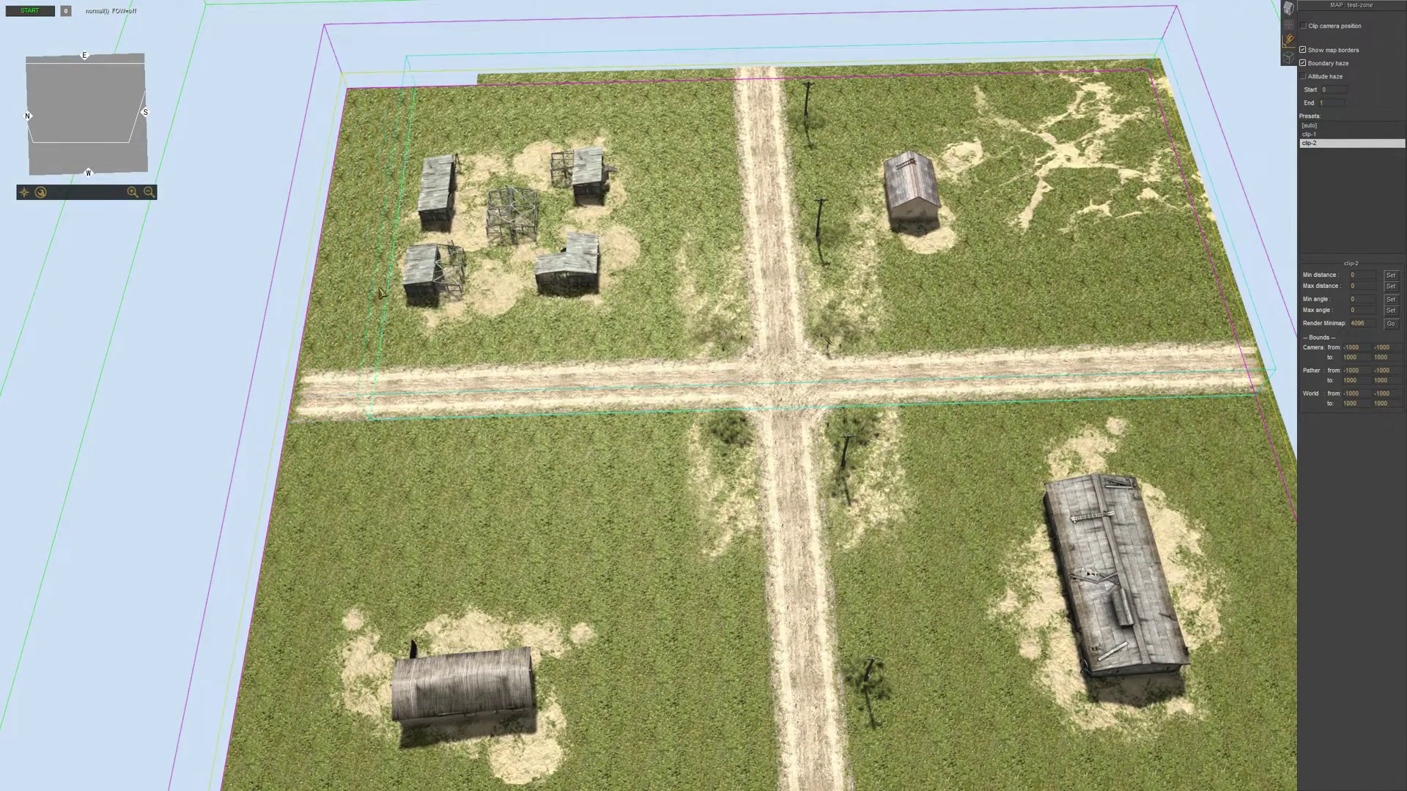
Bring the remaining cyan and yellow border sides in to the two roads so both borders enclose only the southeast quadrant.
left_click_drag(304, 294, 739, 281)
middle_click_drag(739, 282, 793, 305)
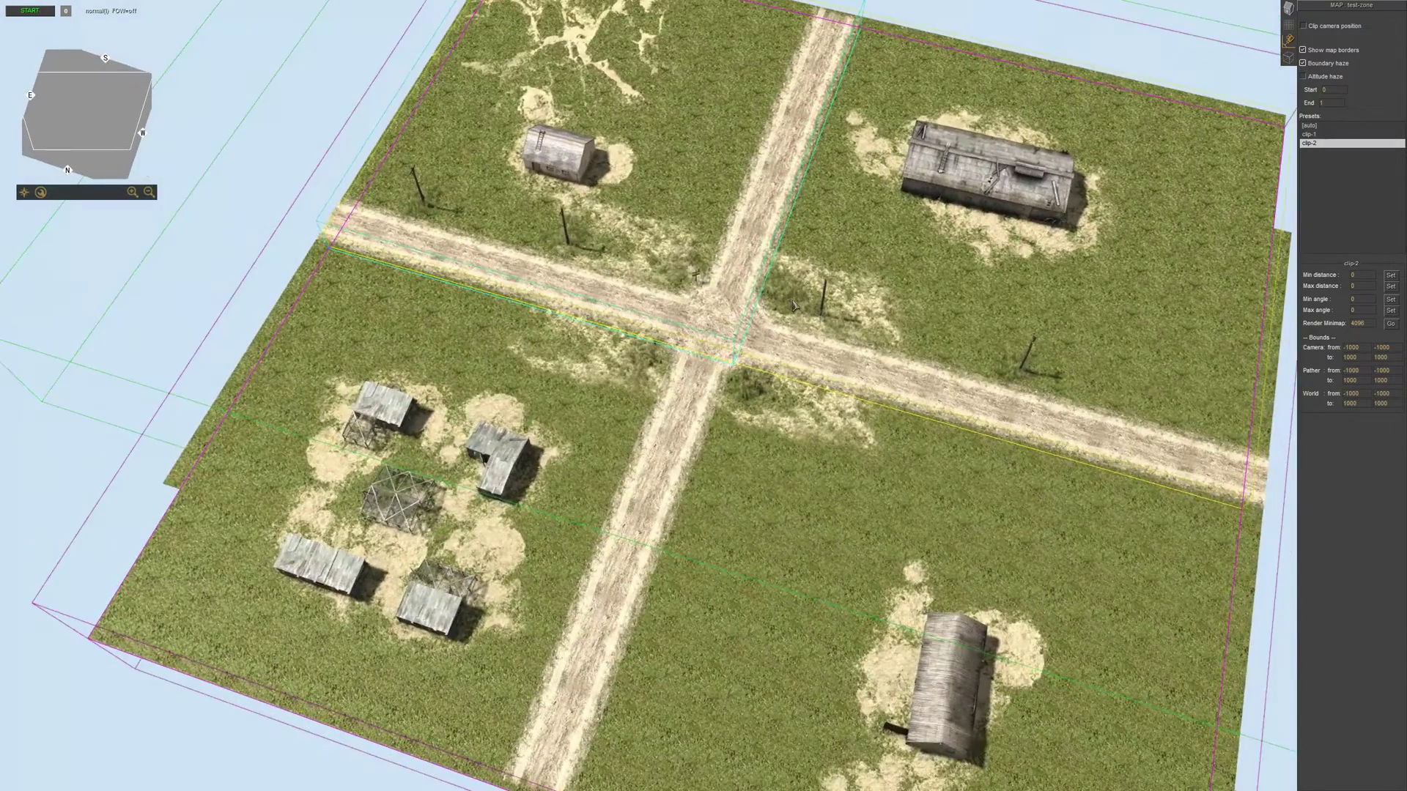
middle_click_drag(1103, 121, 1174, 282)
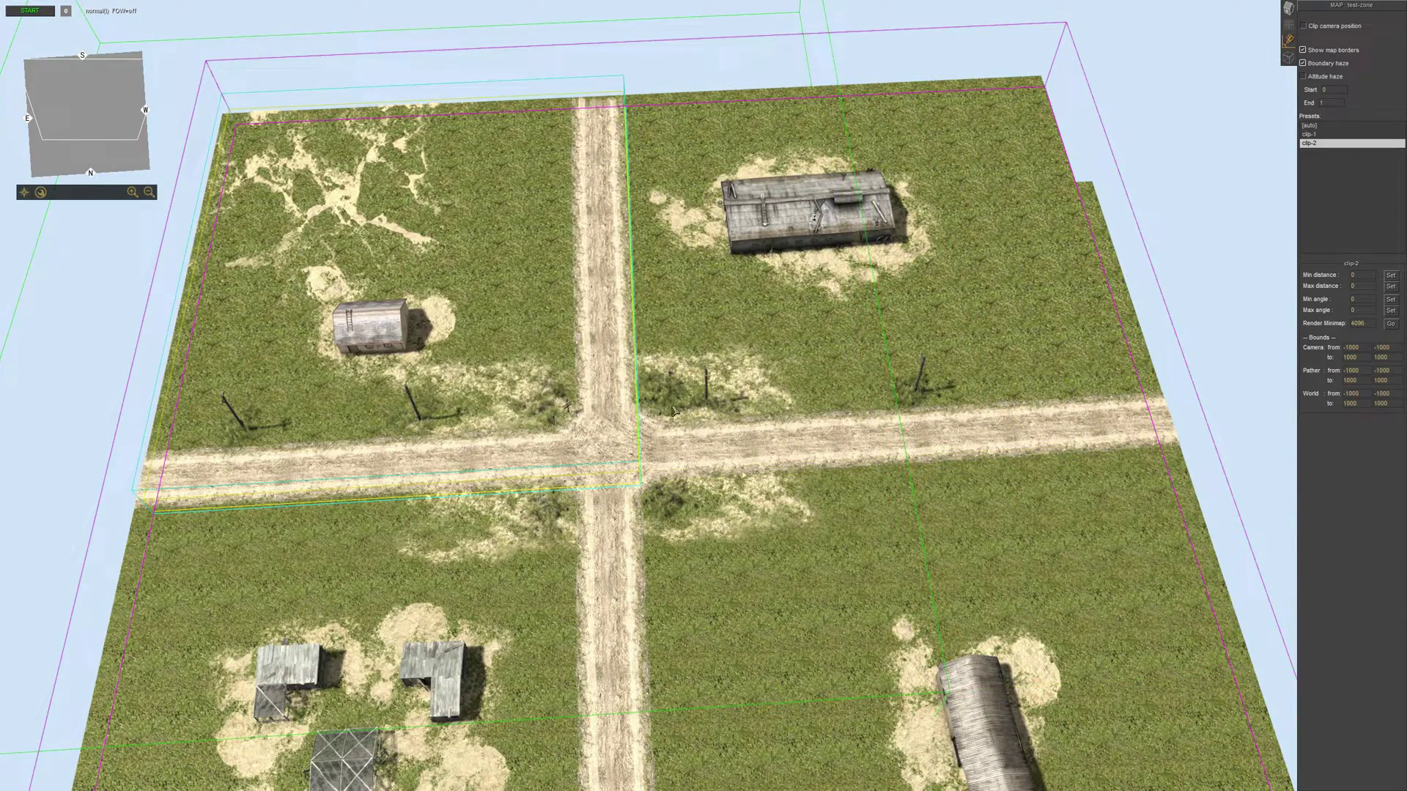
middle_click_drag(672, 413, 735, 339)
middle_click_drag(732, 237, 725, 253)
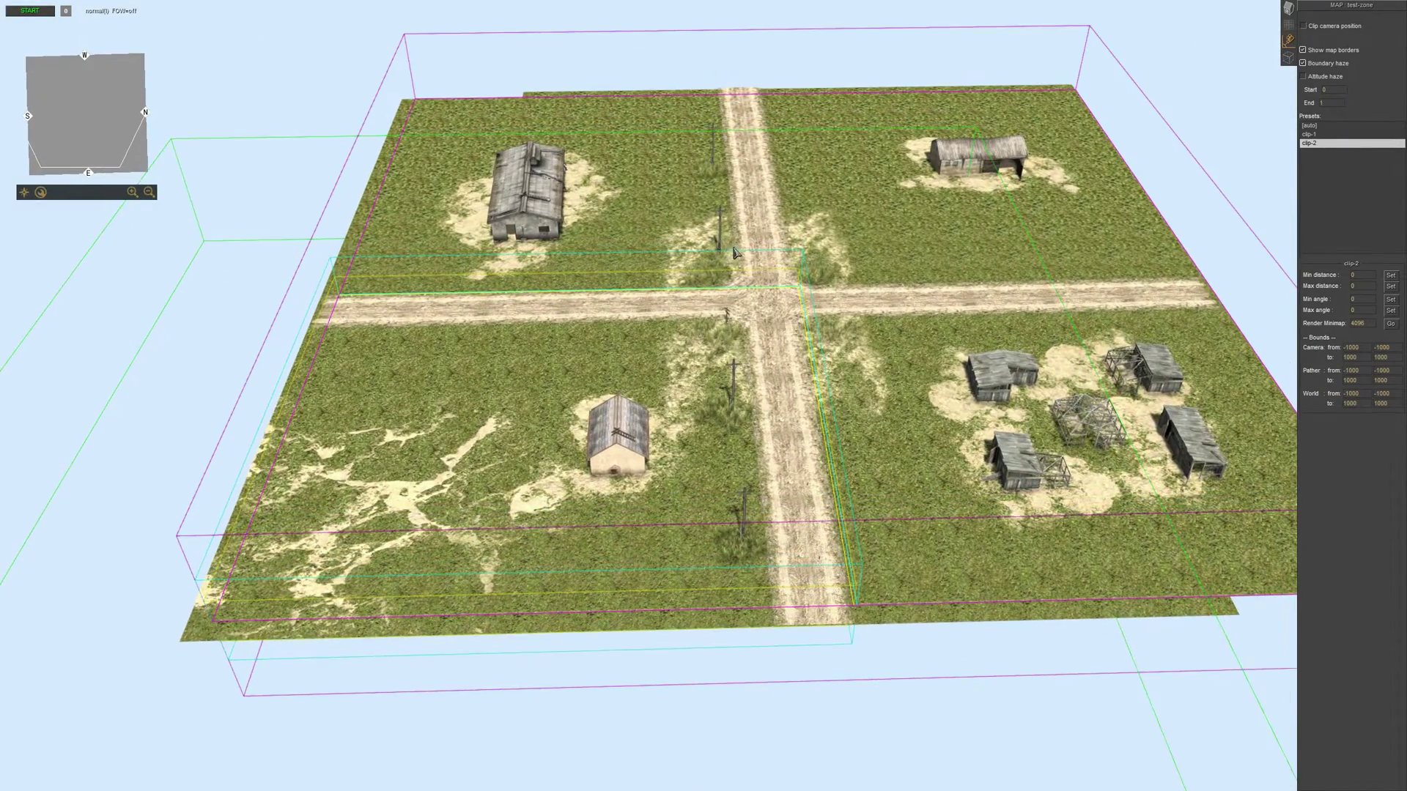
middle_click_drag(768, 95, 776, 296)
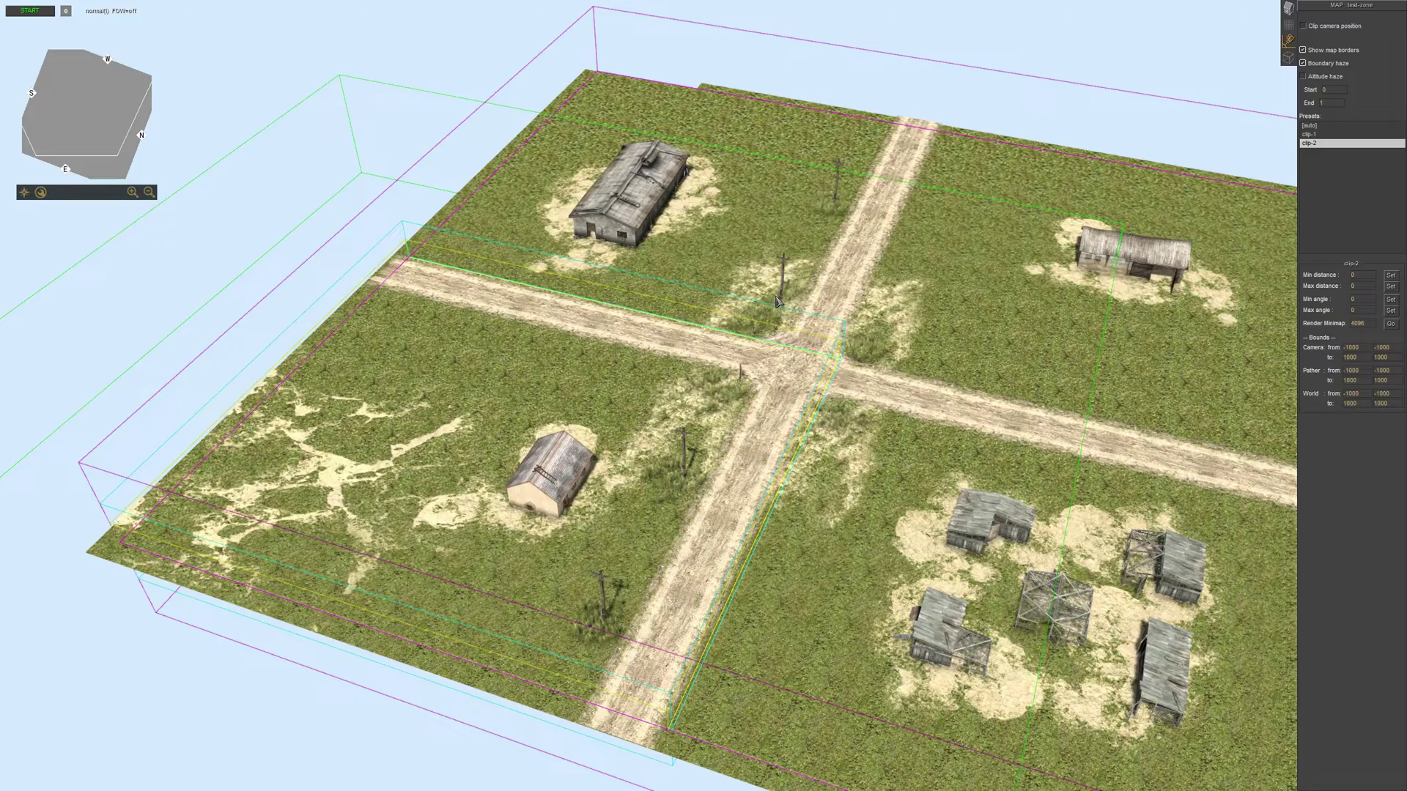
Compare the border areas of the clip-1 and clip-2 presets, ending with clip-2 selected.
left_click(1310, 134)
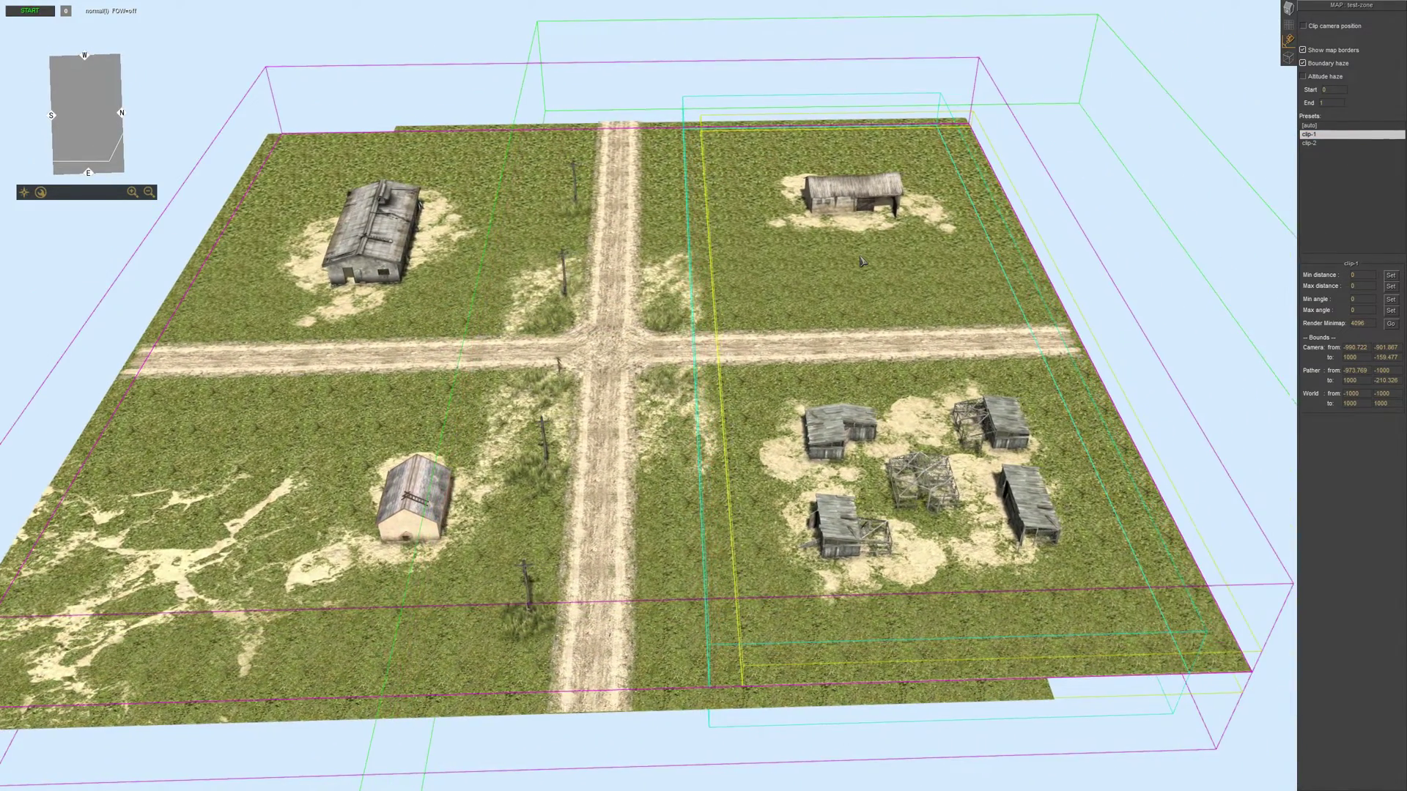
middle_click_drag(830, 277, 820, 279)
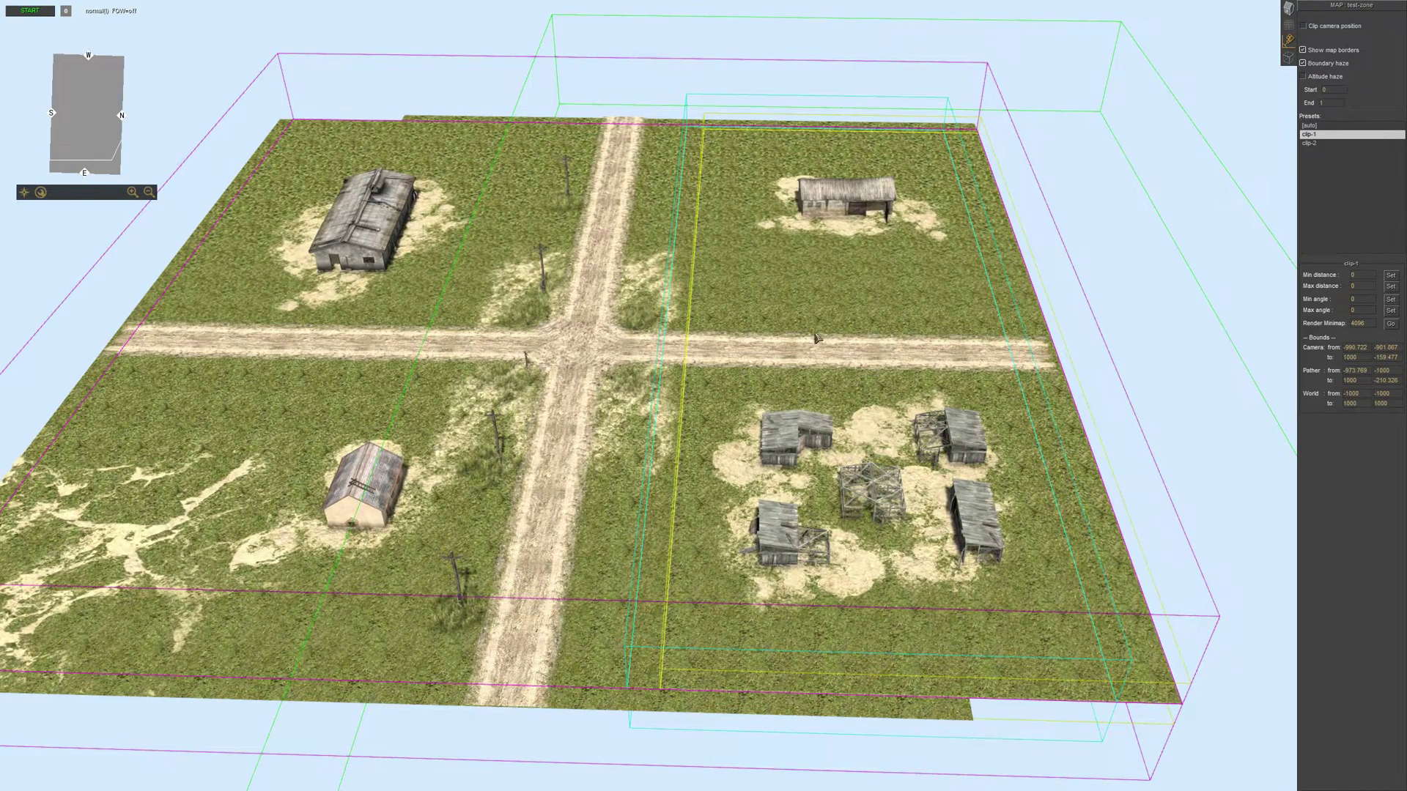
left_click(1329, 143)
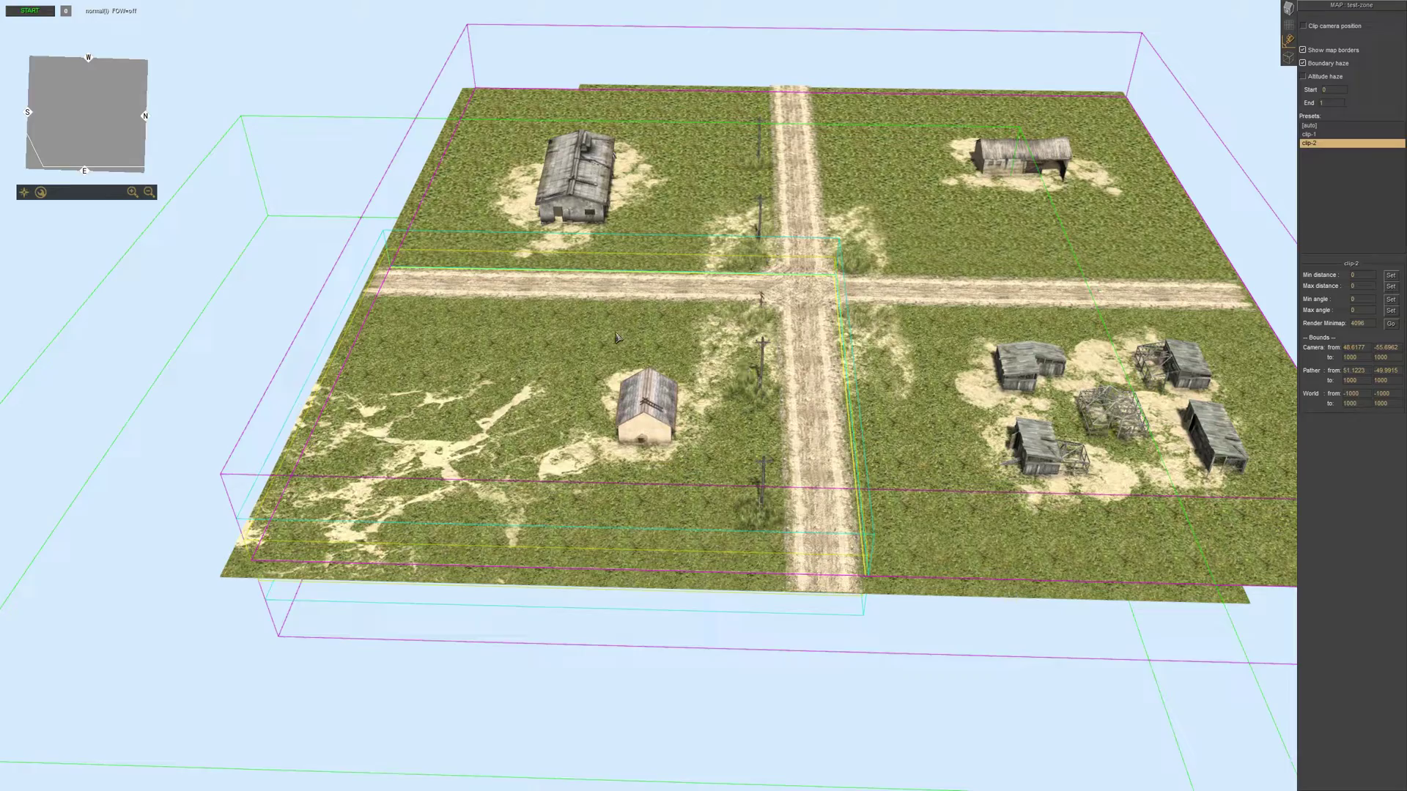
scroll(616, 333, "up", 1)
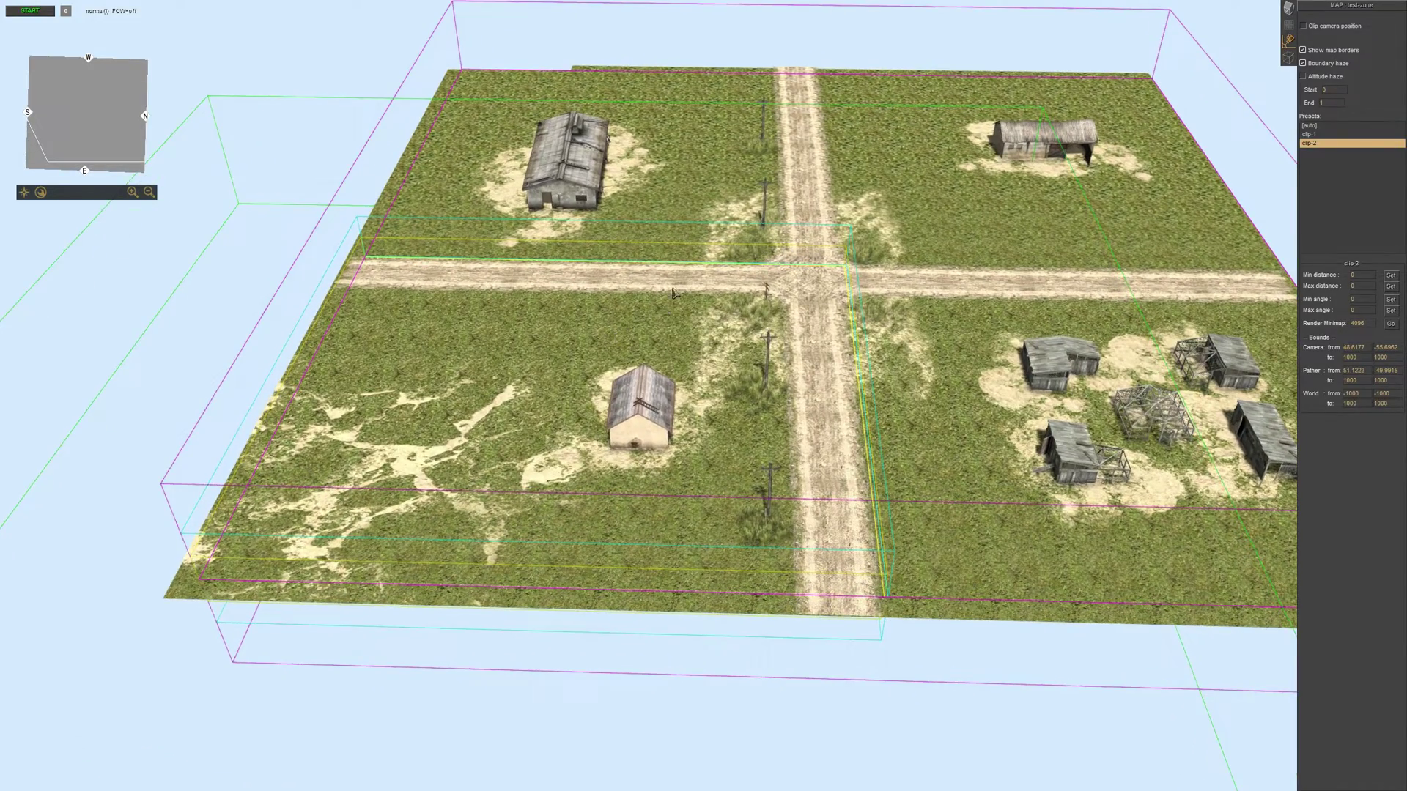
middle_click_drag(670, 287, 567, 307)
scroll(854, 395, "up", 1)
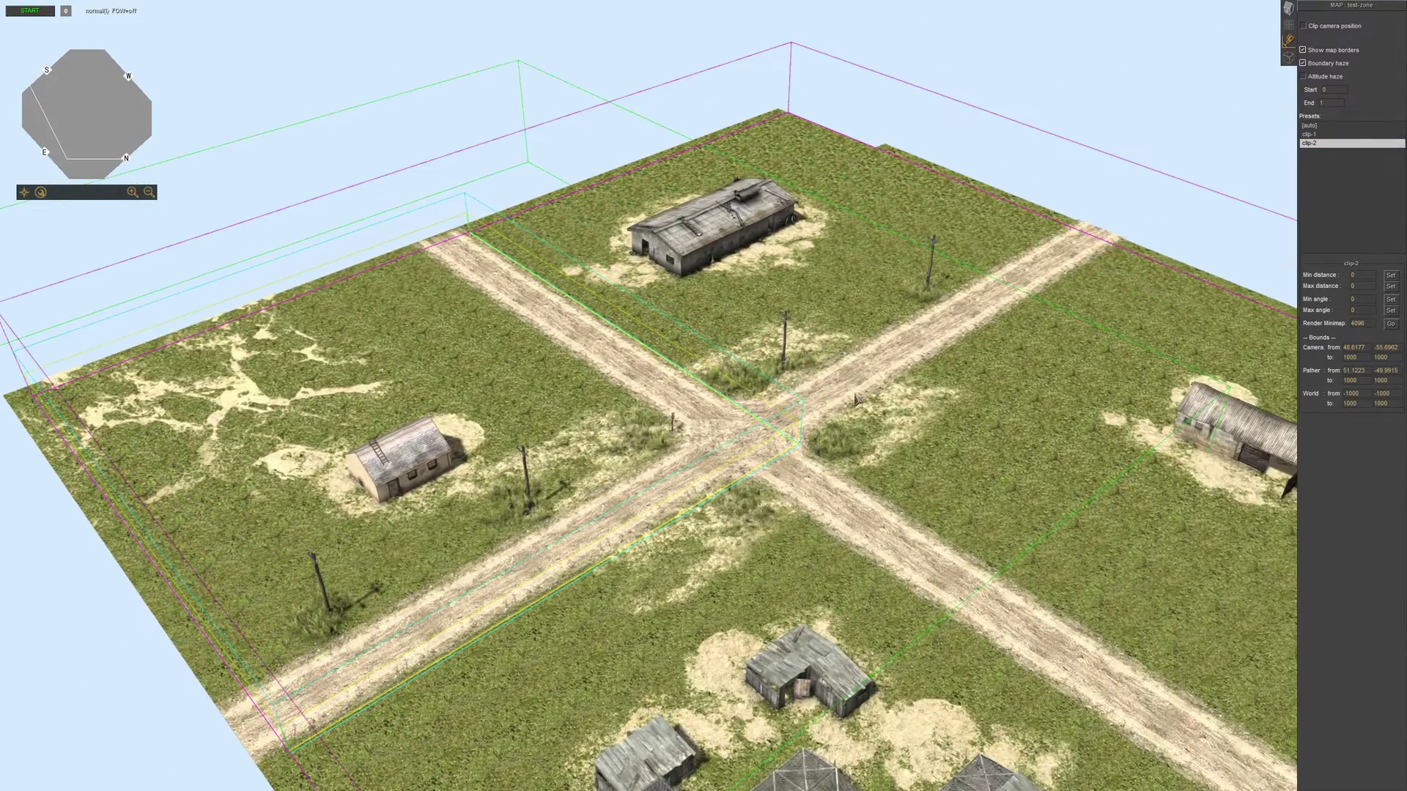
Hide the map borders and switch from the map editor to the mission editor.
left_click(1327, 53)
scroll(716, 377, "up", 1)
middle_click_drag(590, 370, 693, 373)
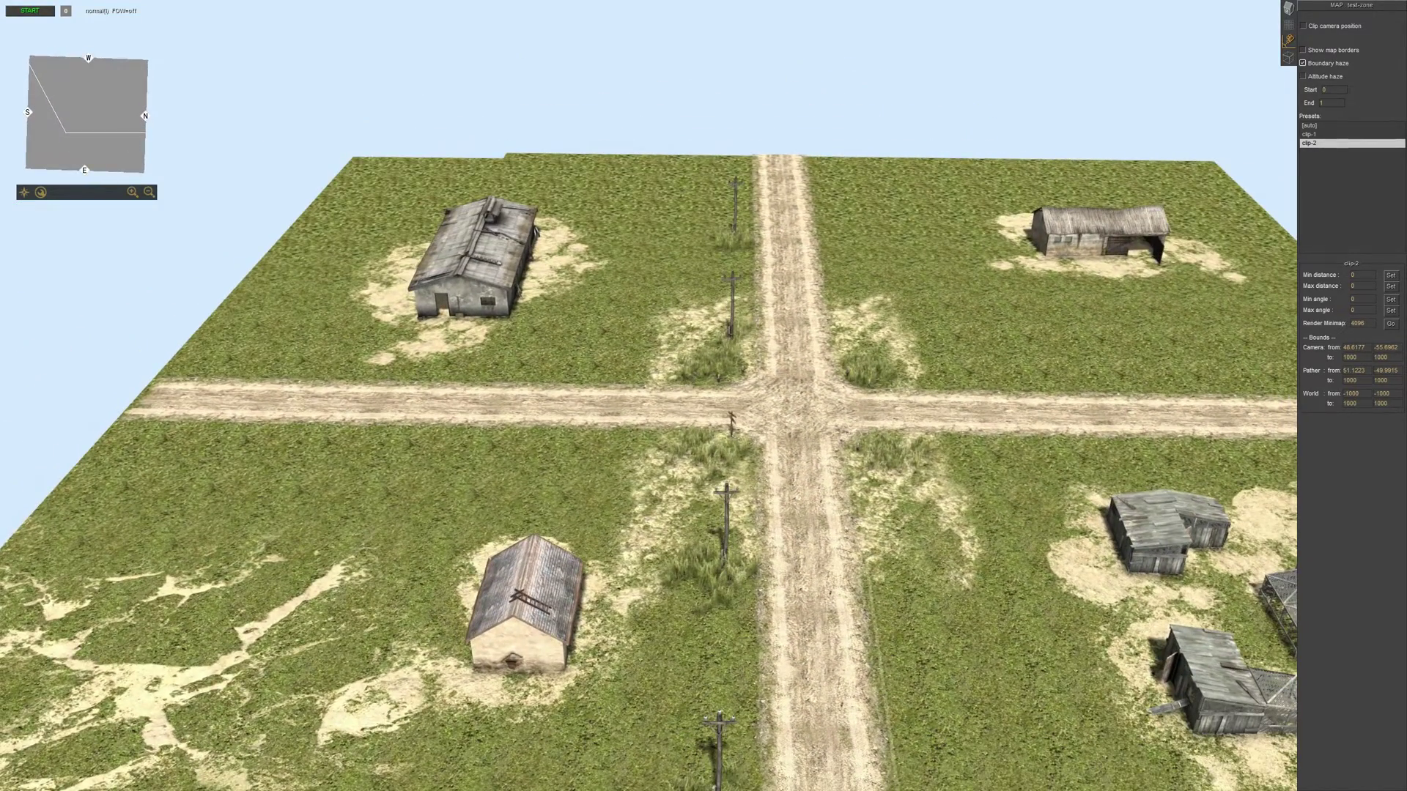
key("Escape")
left_click(702, 347)
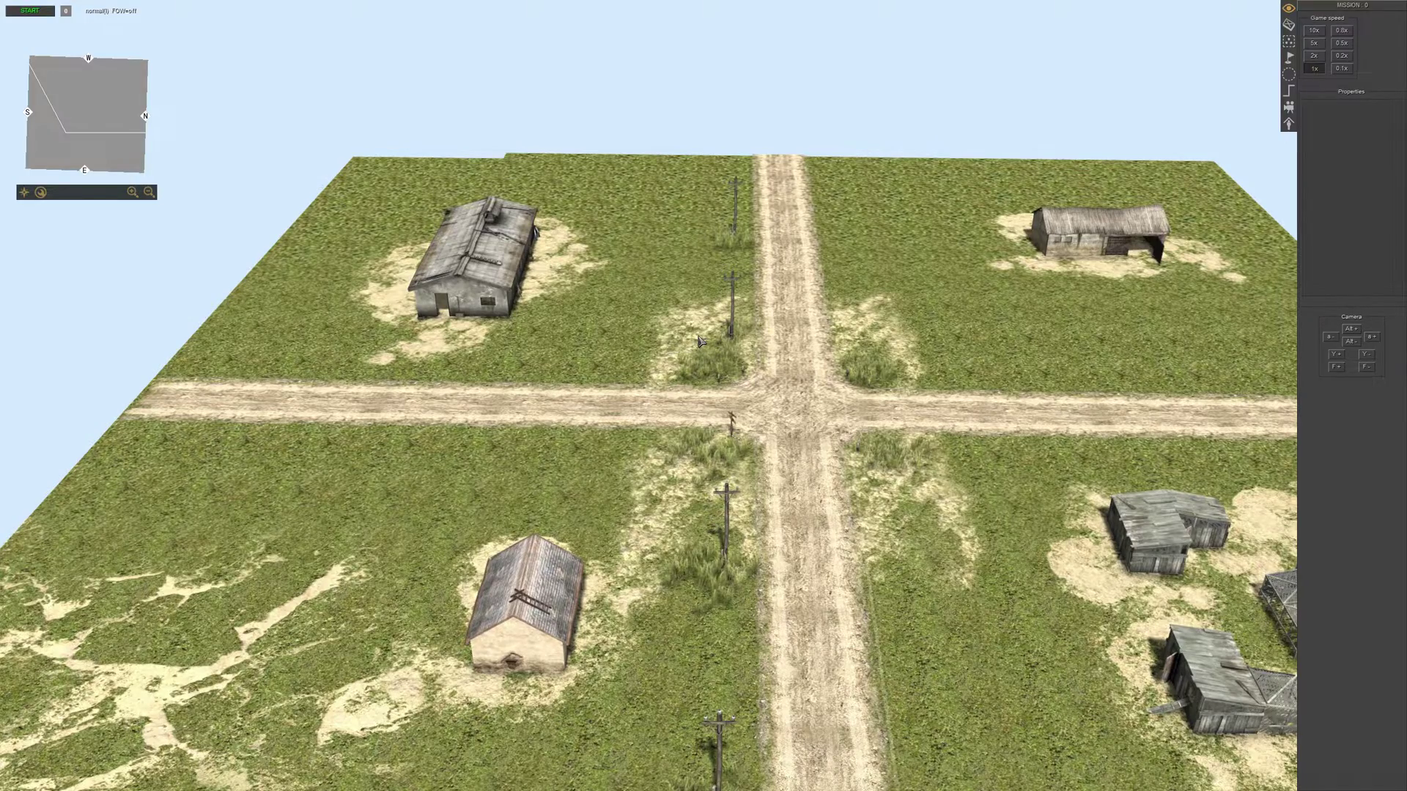
View the crossroads in the mission editor, check the map editor once more, and return to the mission editor.
middle_click_drag(656, 343, 732, 355)
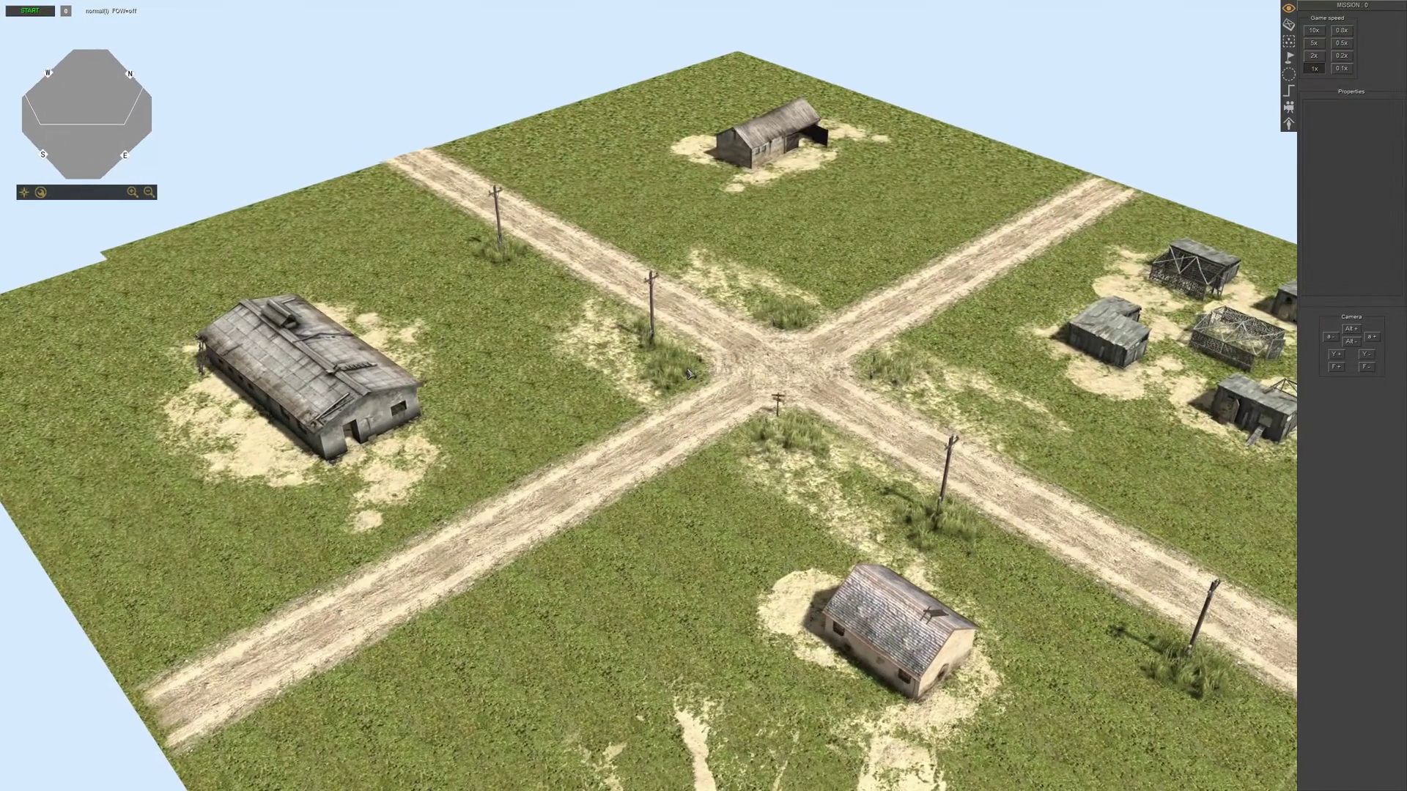
scroll(690, 373, "up", 2)
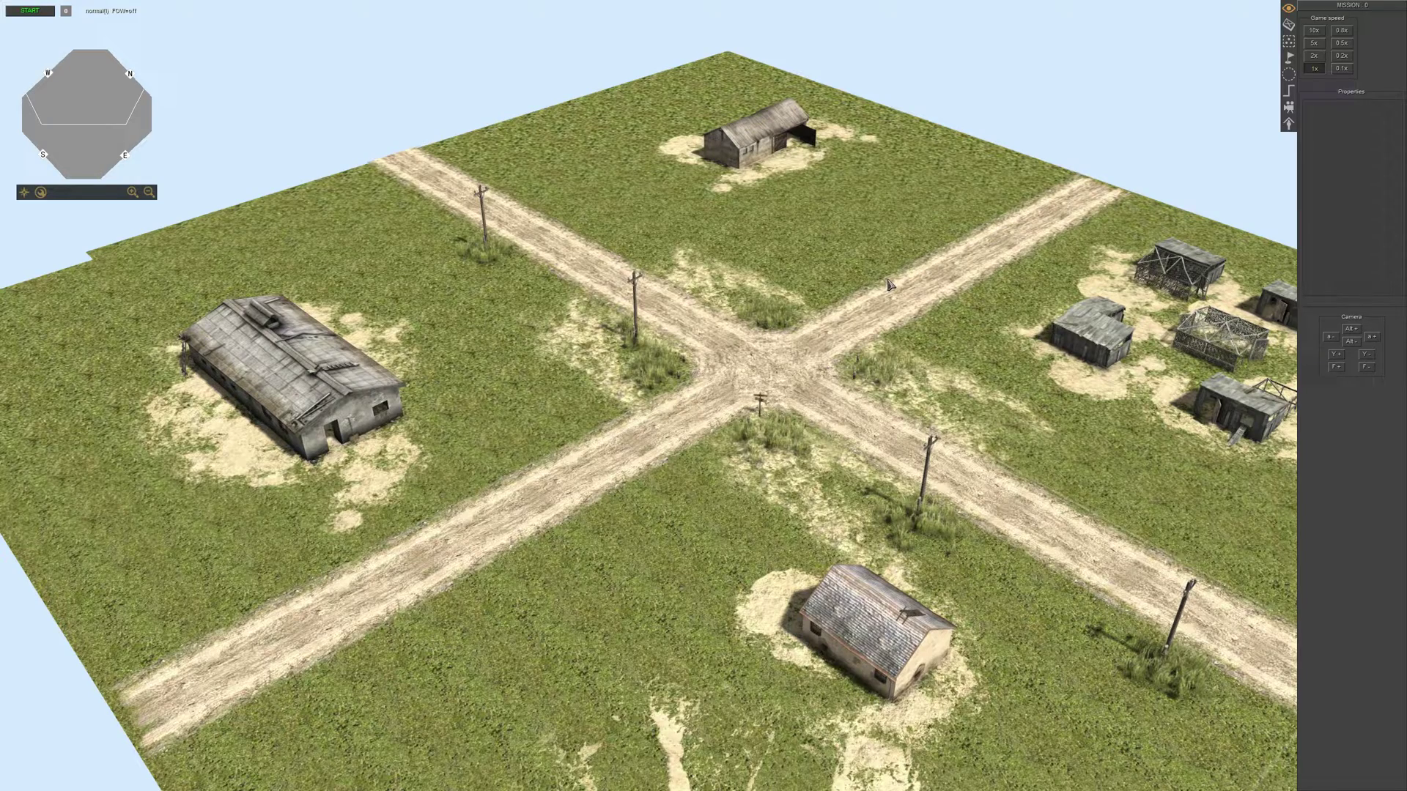
key("F2")
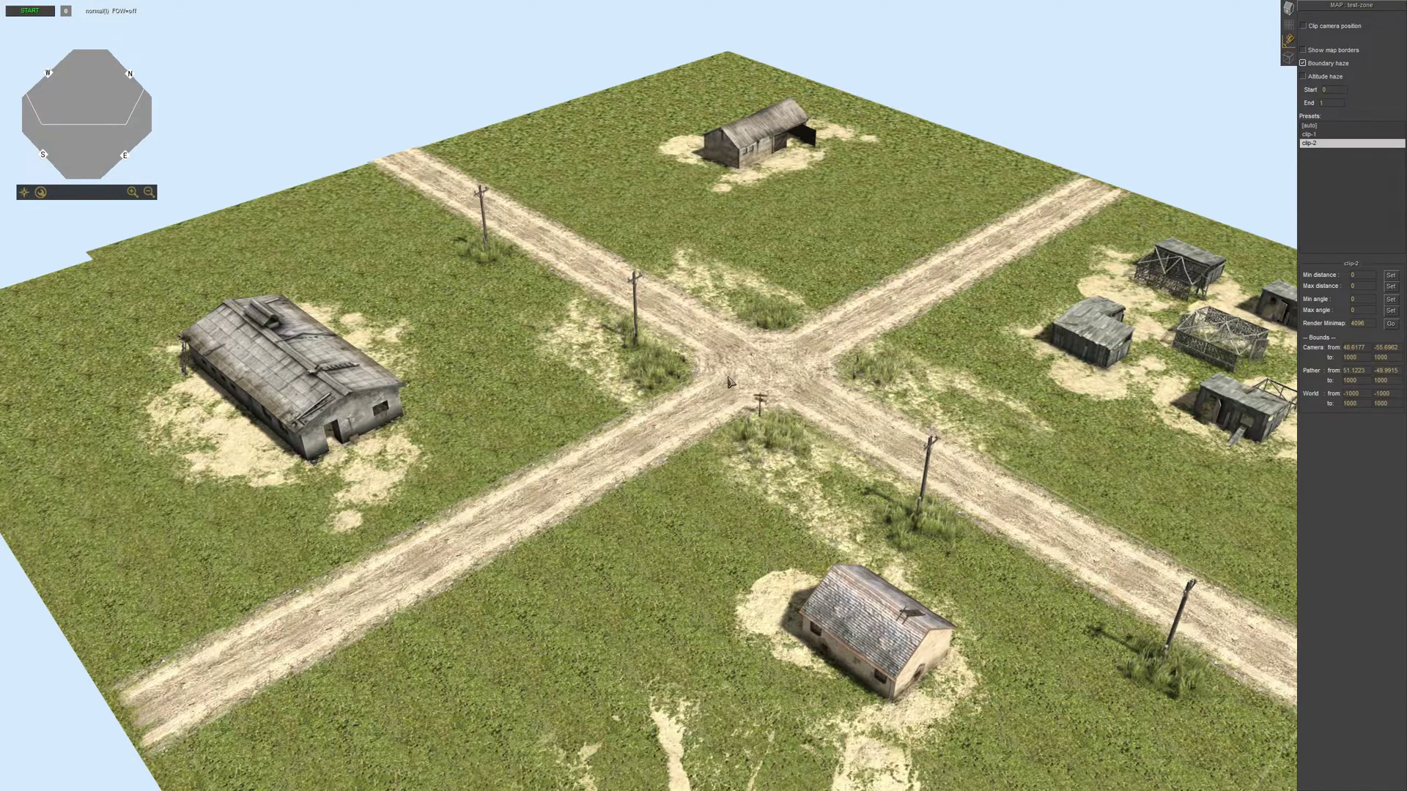
key("F3")
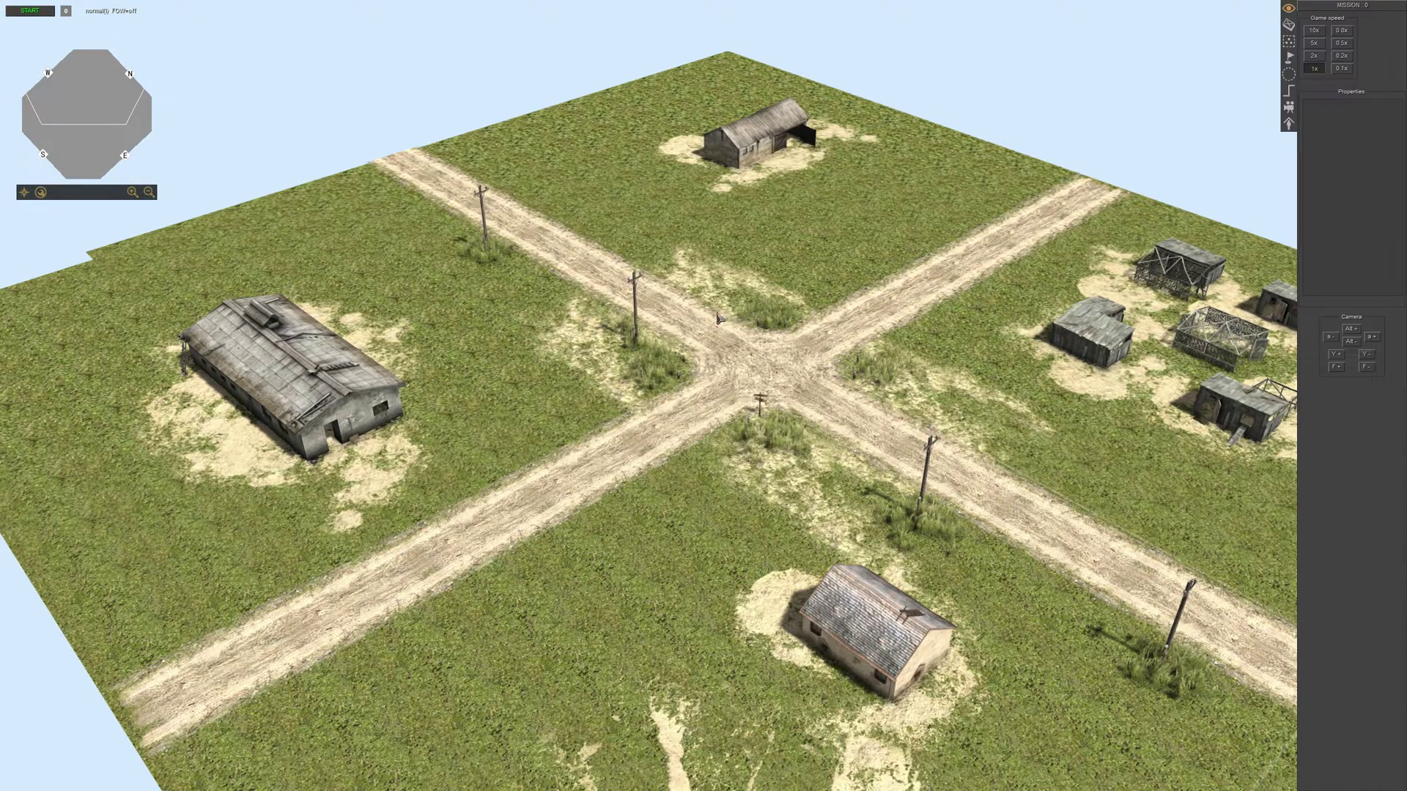
key("Right")
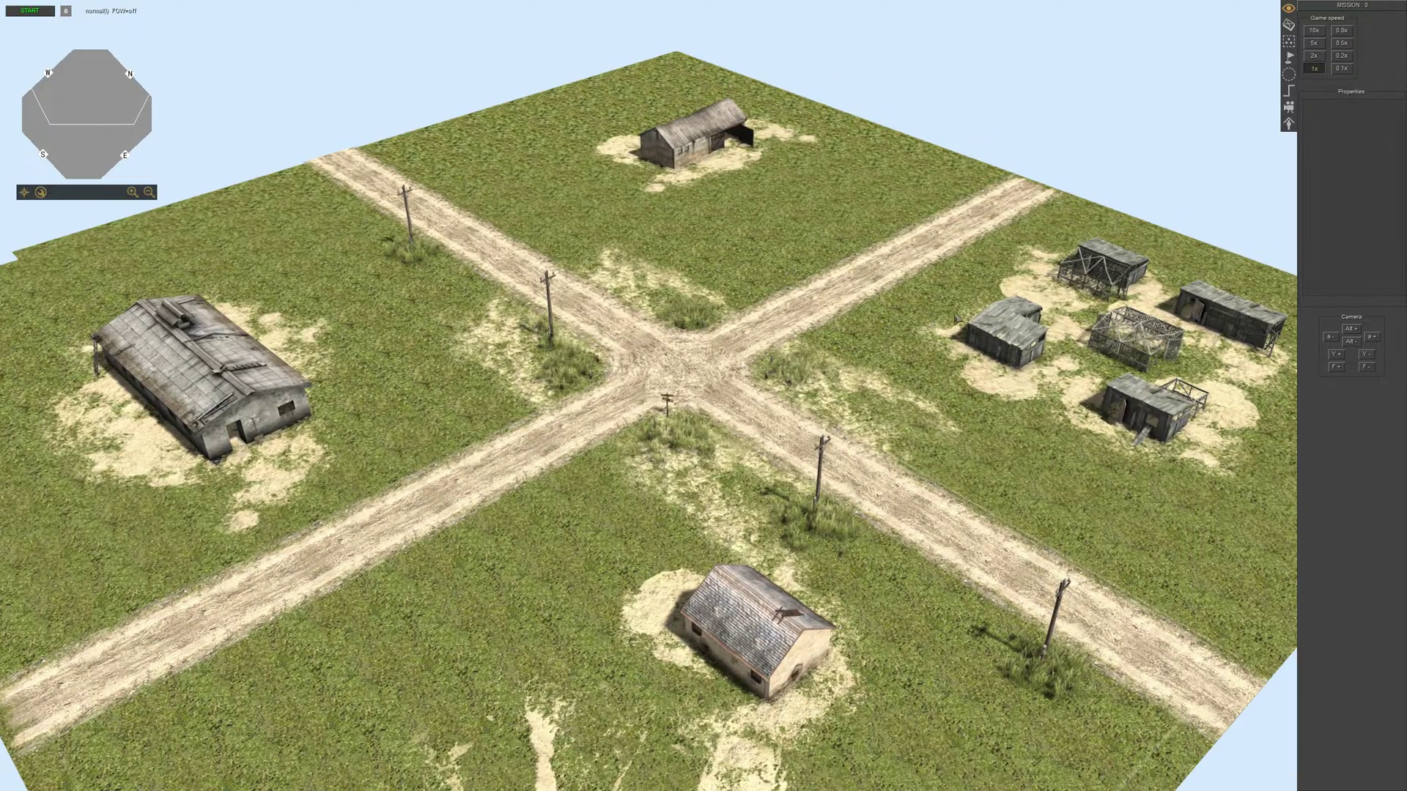
middle_click_drag(951, 317, 857, 308)
scroll(857, 307, "up", 2)
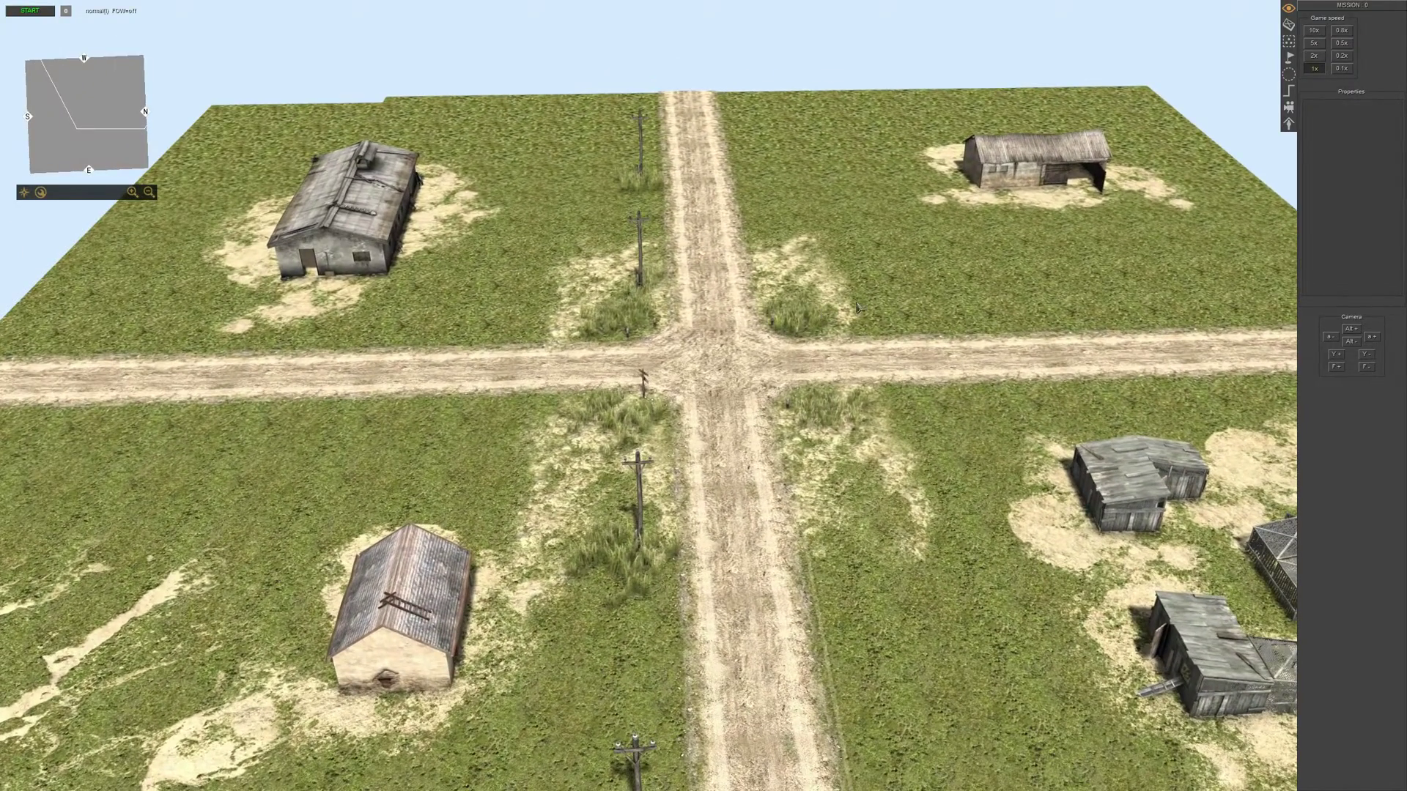
Add a mission trigger named map-border.
left_click(1289, 91)
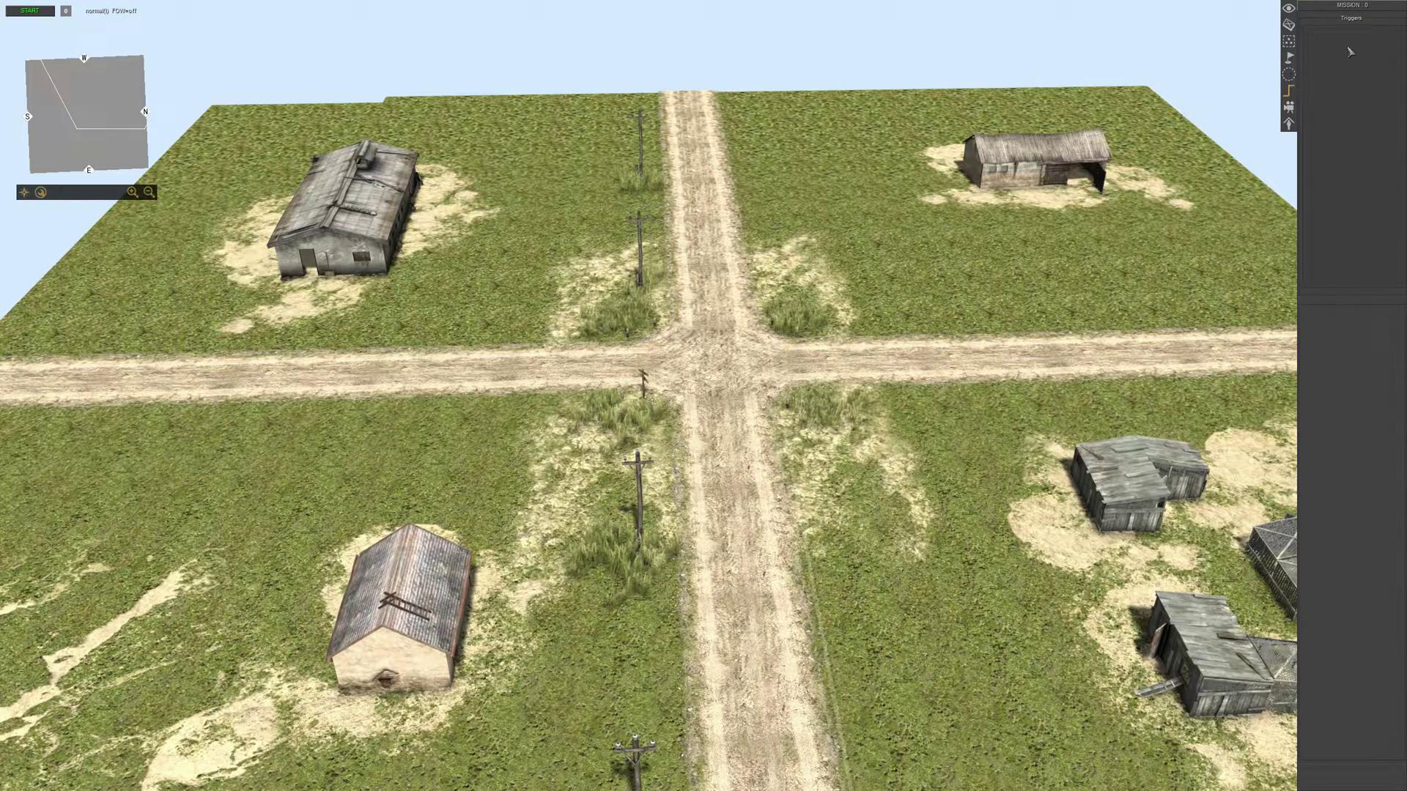
right_click(1317, 65)
left_click(1328, 71)
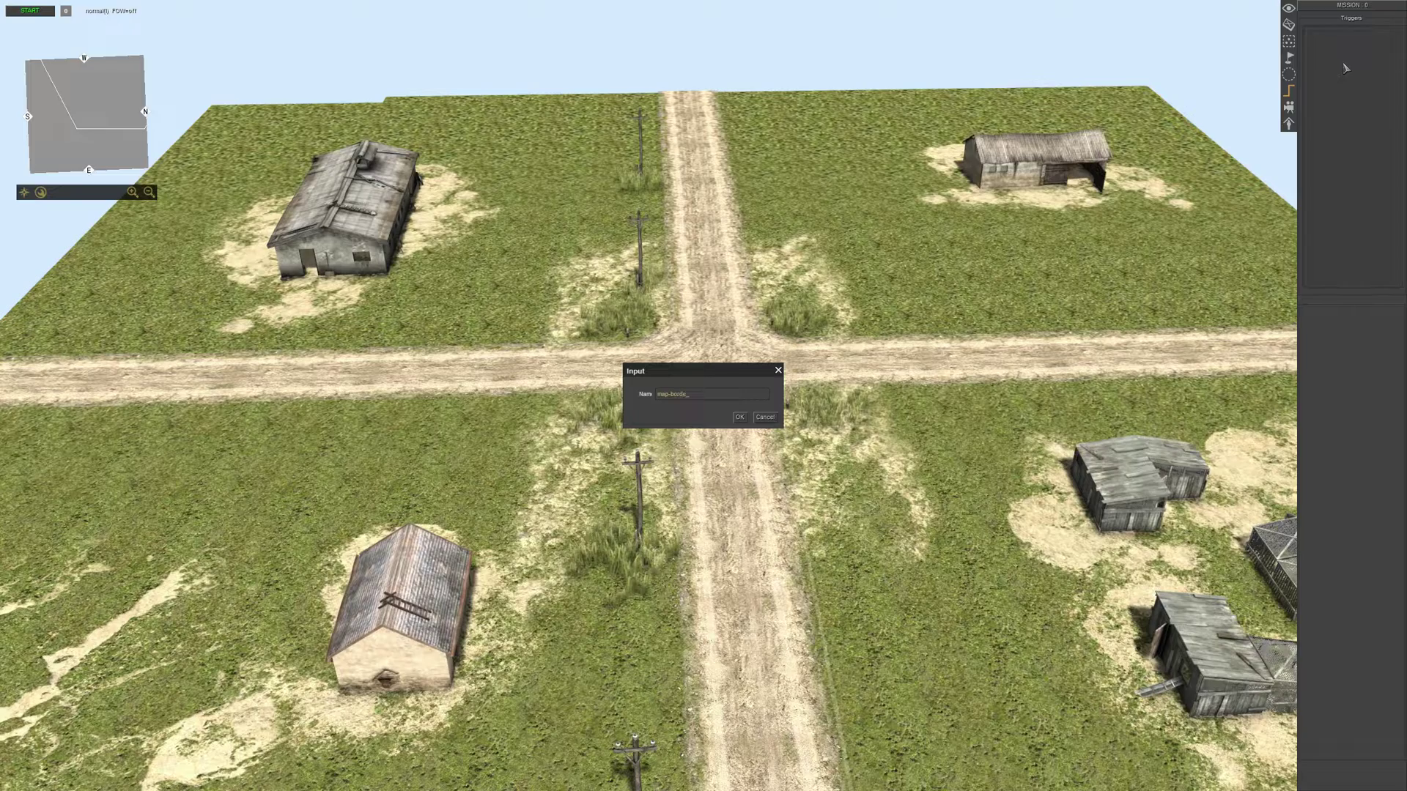
key("Return")
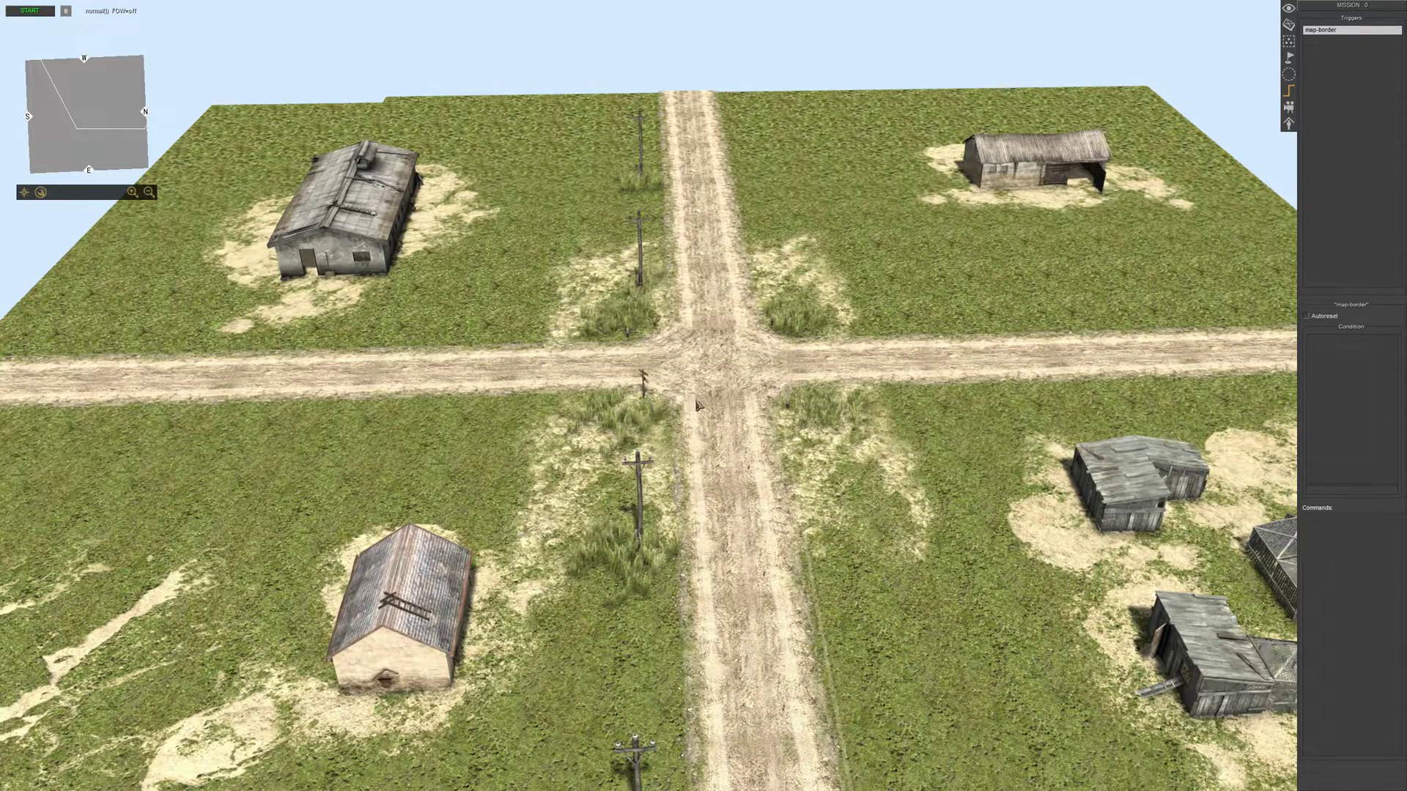
Make [auto] the active clip preset in the map editor and return to the mission editor.
scroll(662, 403, "down", 5)
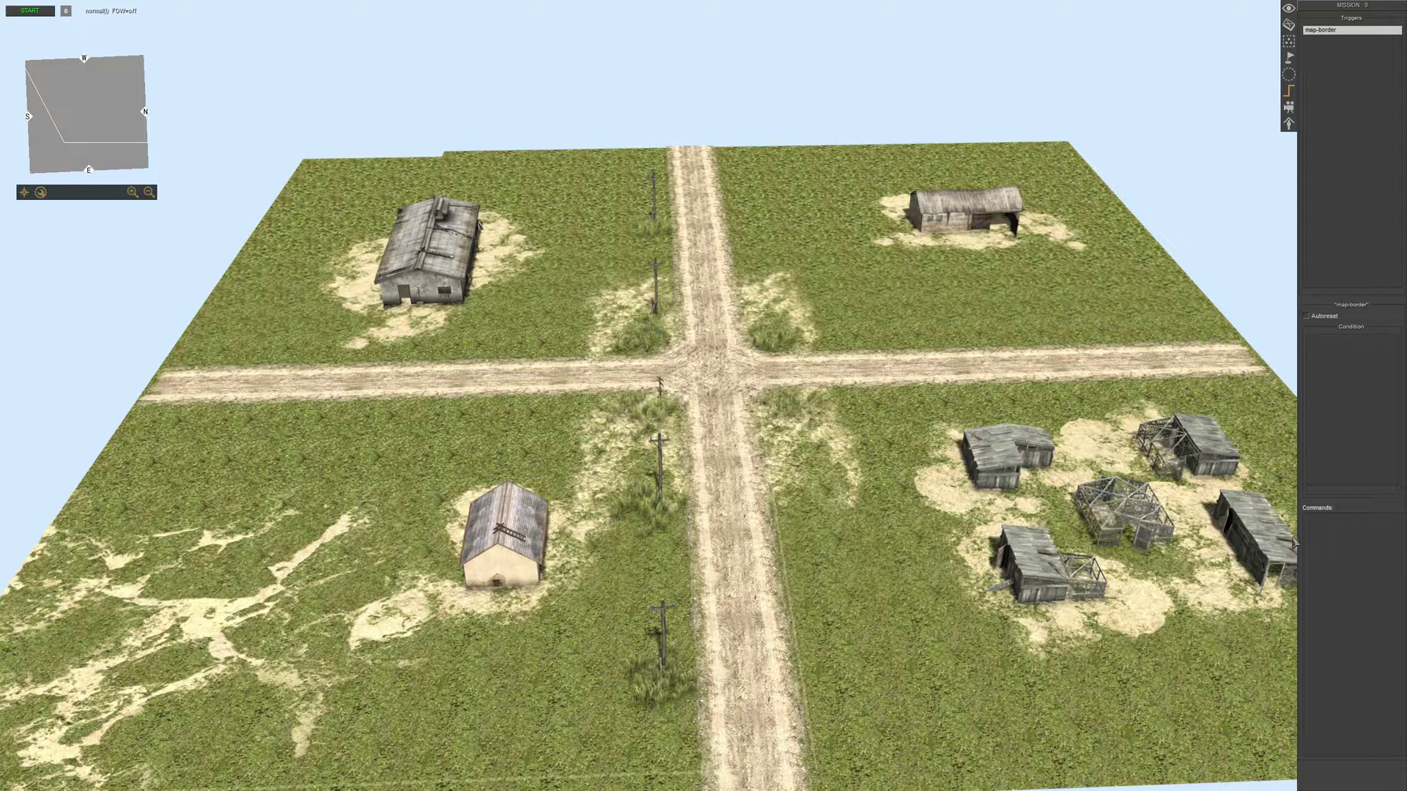
key("F2")
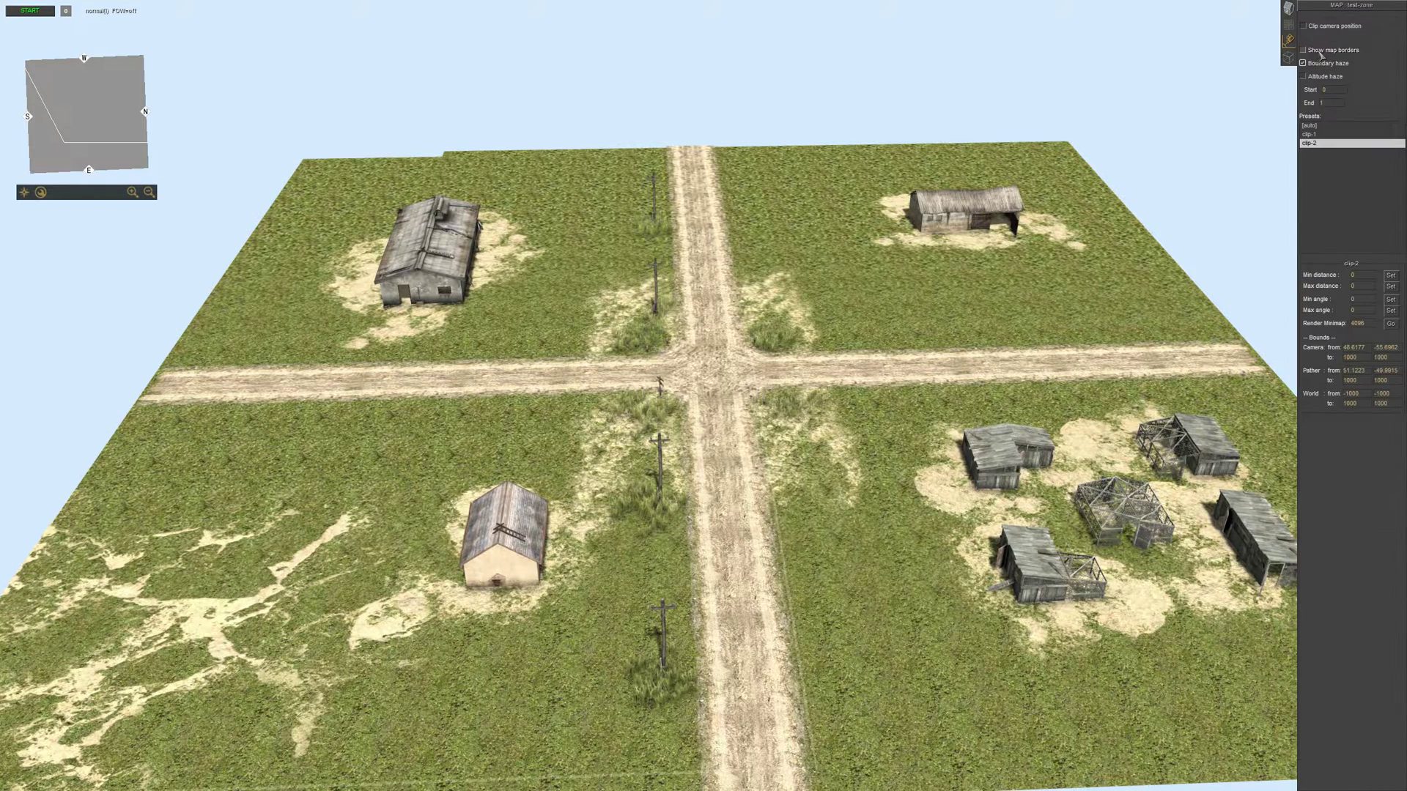
left_click(1314, 127)
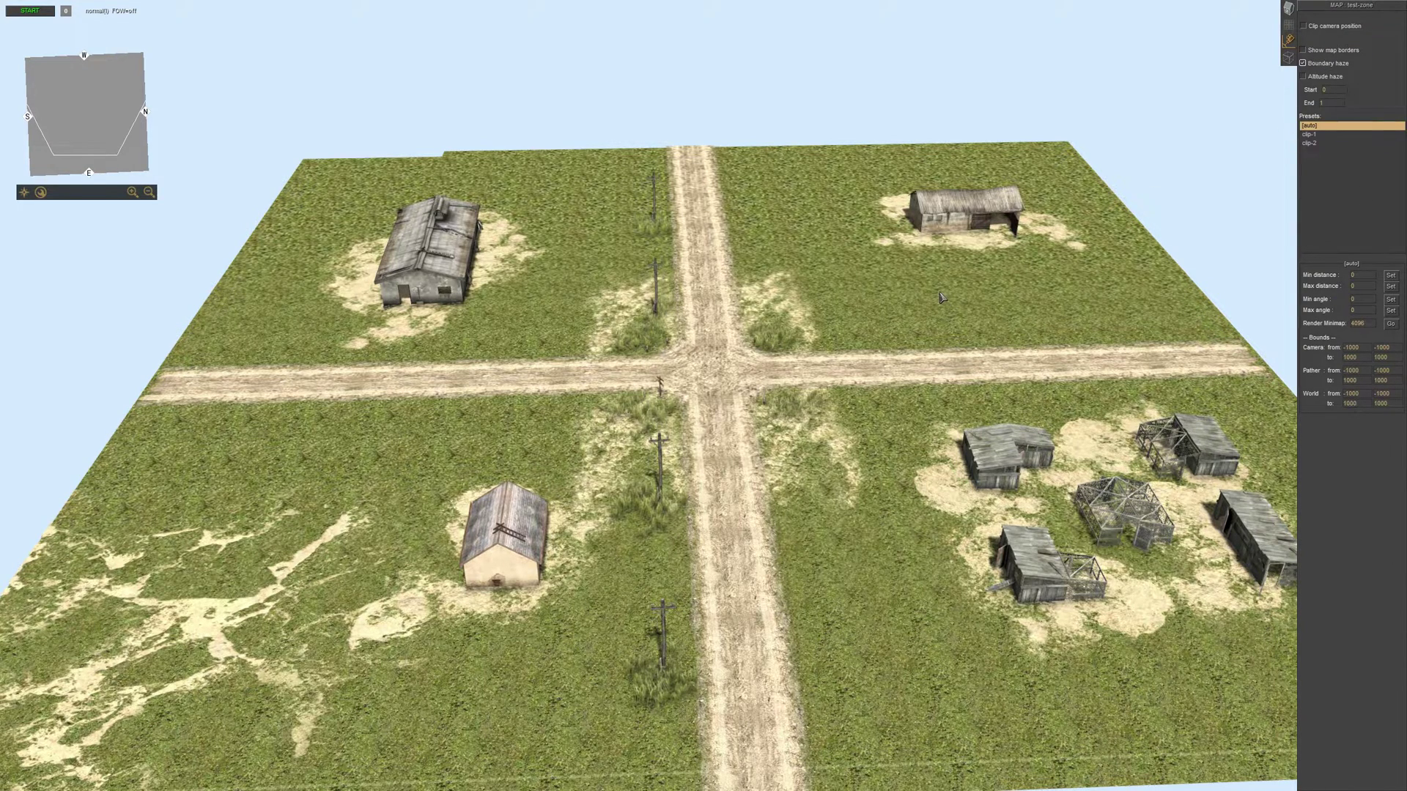
key("F3")
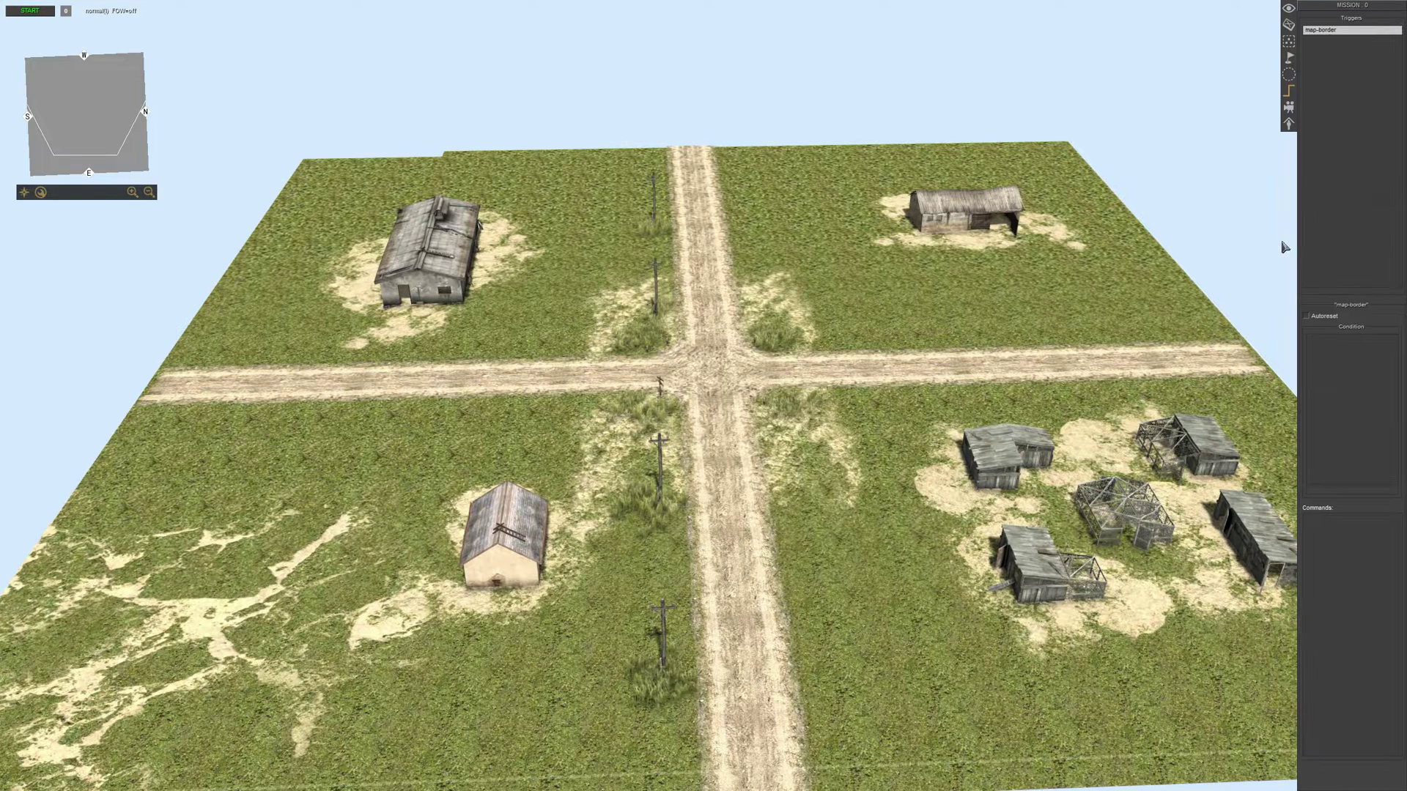
Add a delay command with a time of 5 to the map-border trigger.
right_click(1326, 561)
left_click(1332, 560)
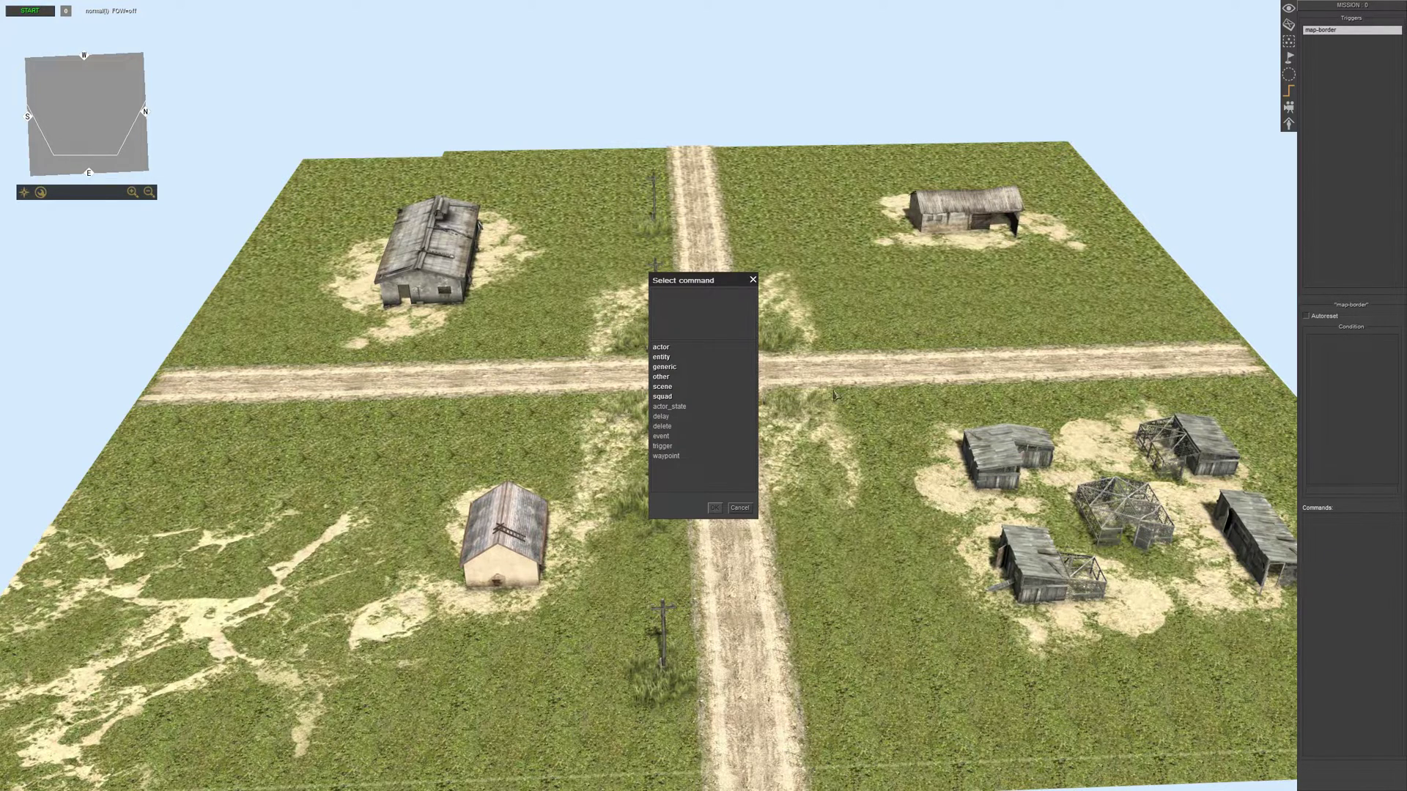
left_click(661, 417)
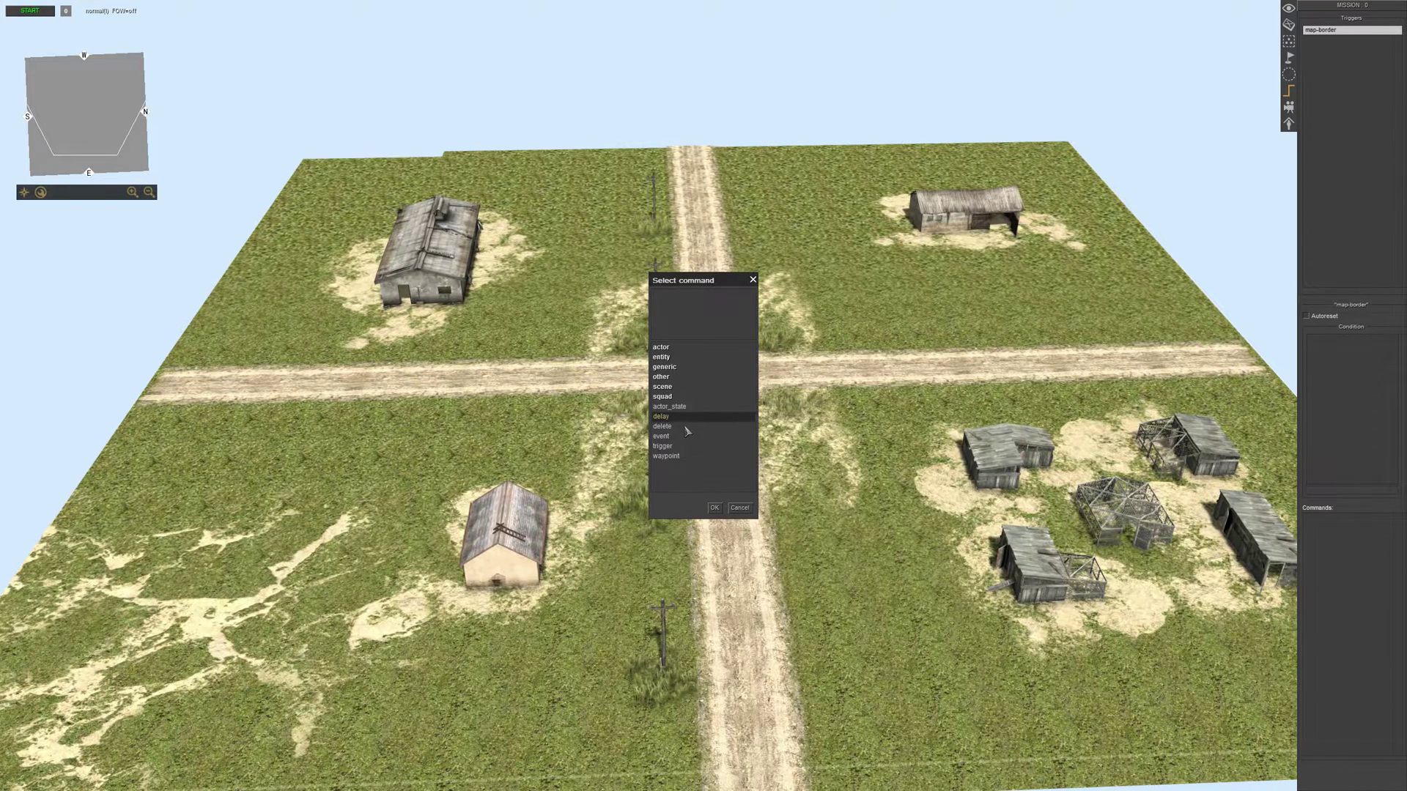
key("Return")
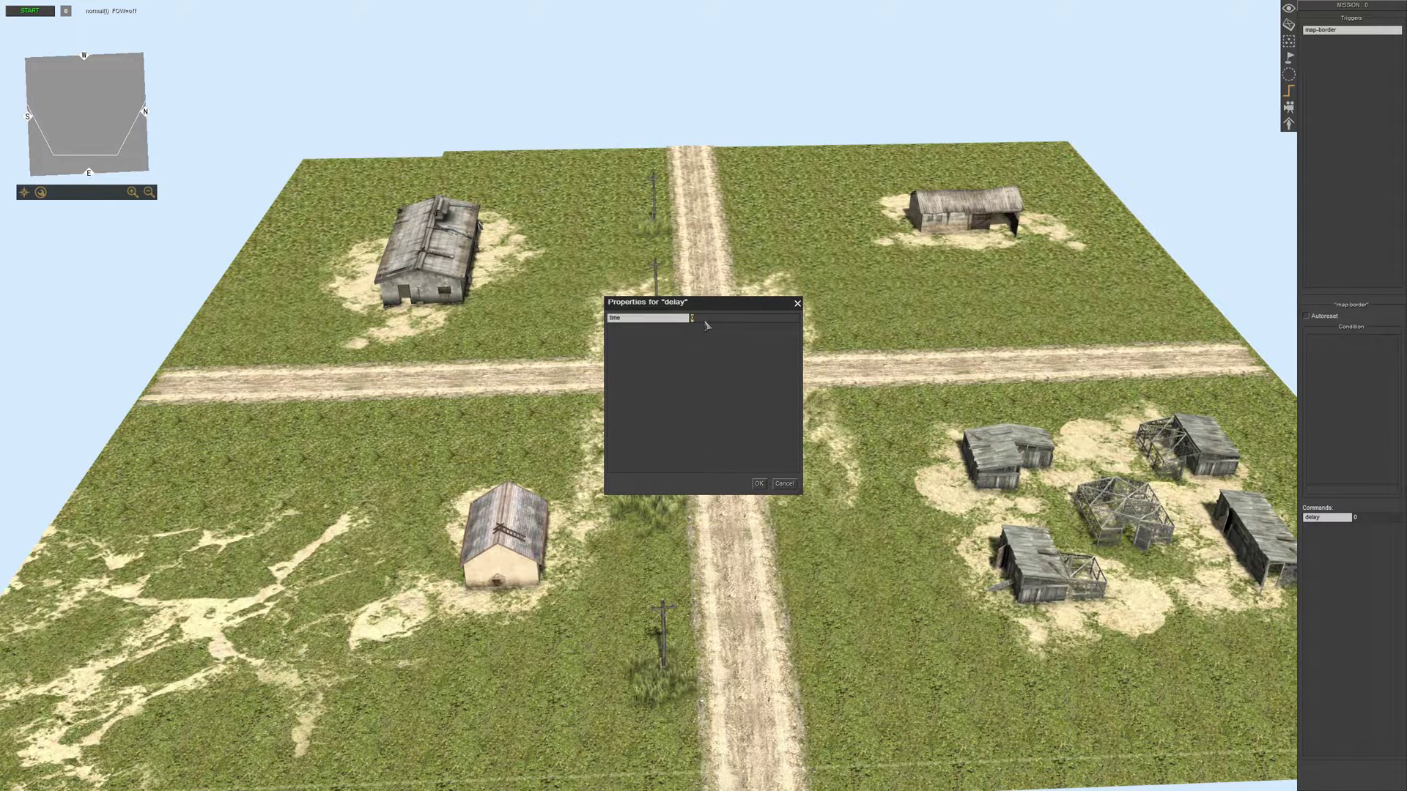
key("Return")
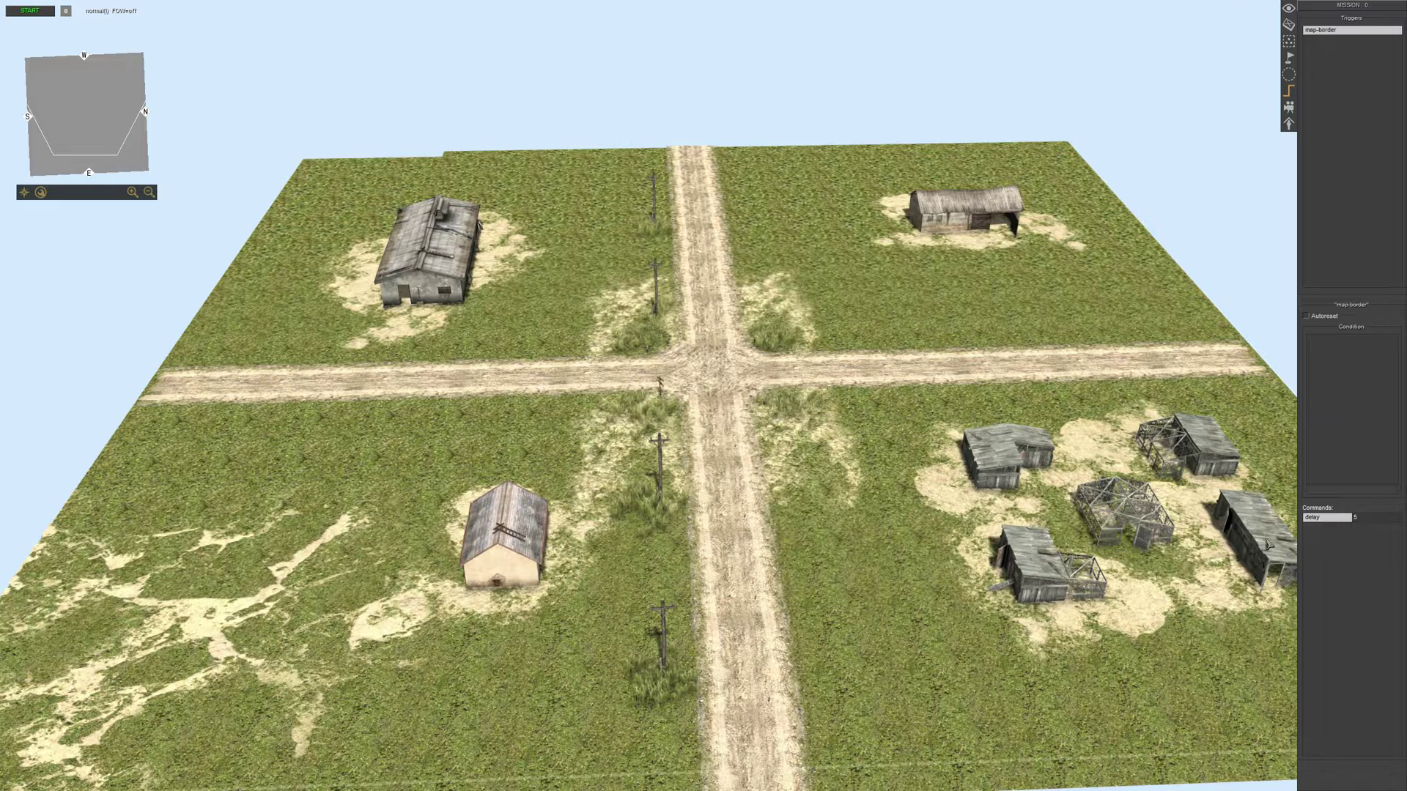
Add a set_clip command to the map-border trigger with its name set to clip-1.
right_click(1322, 556)
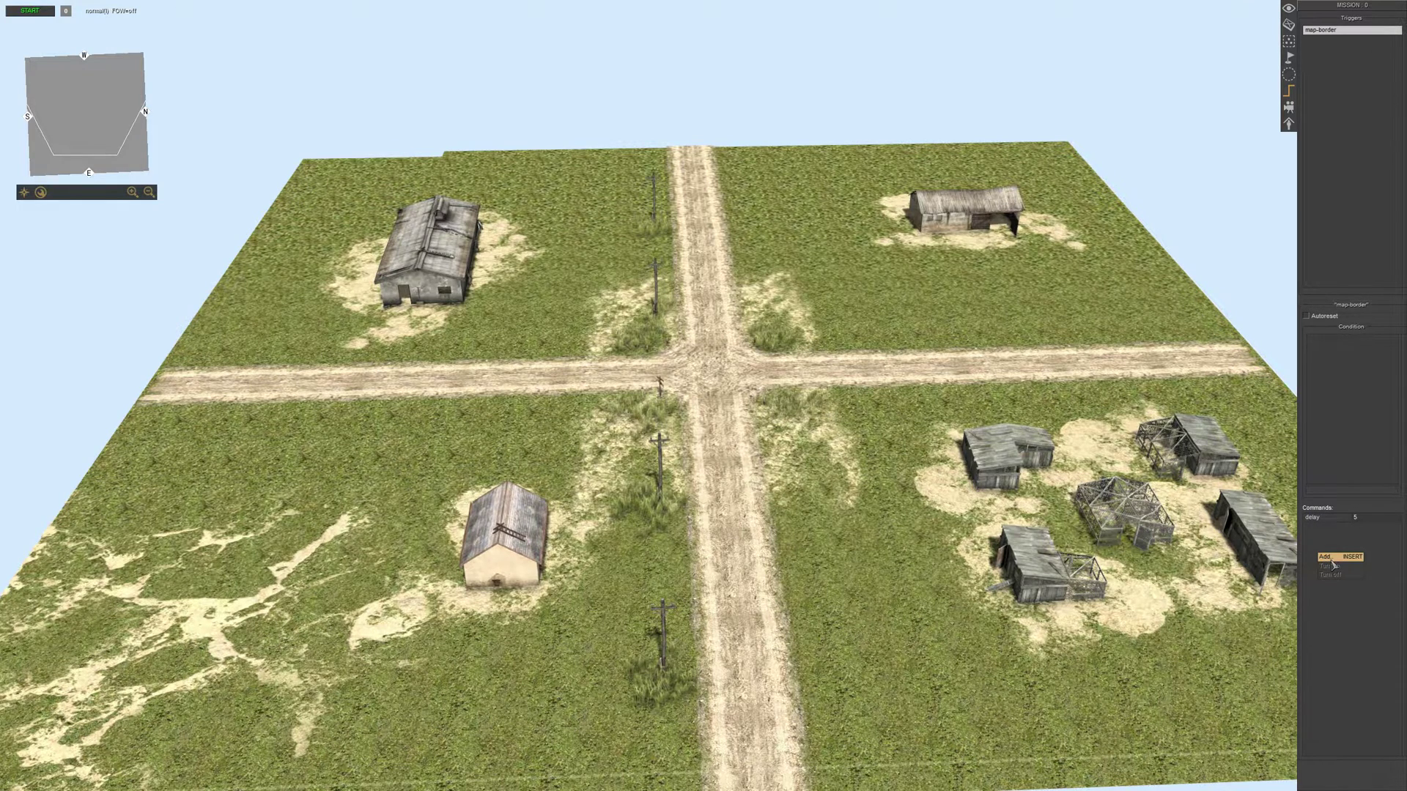
left_click(1330, 559)
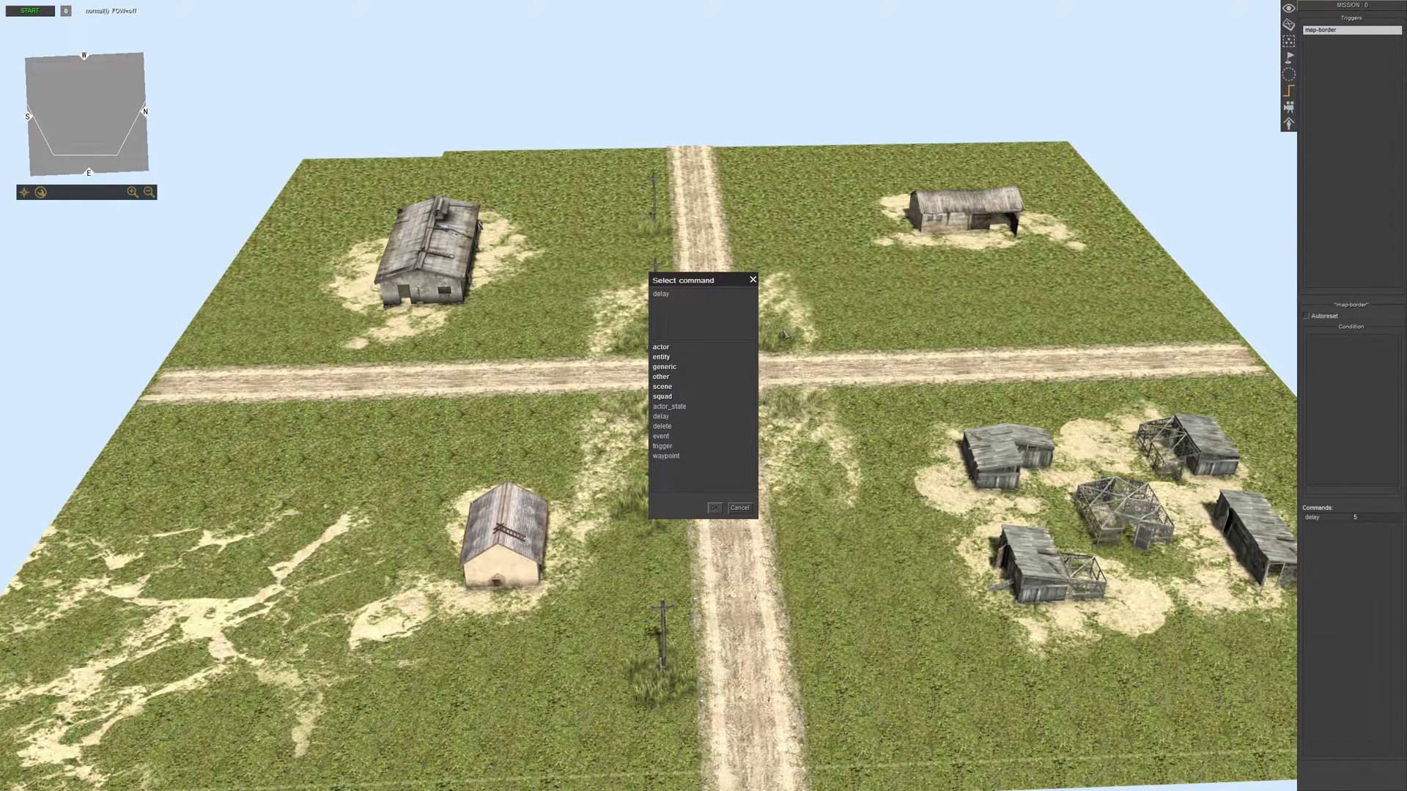
double_click(662, 387)
scroll(696, 400, "down", 5)
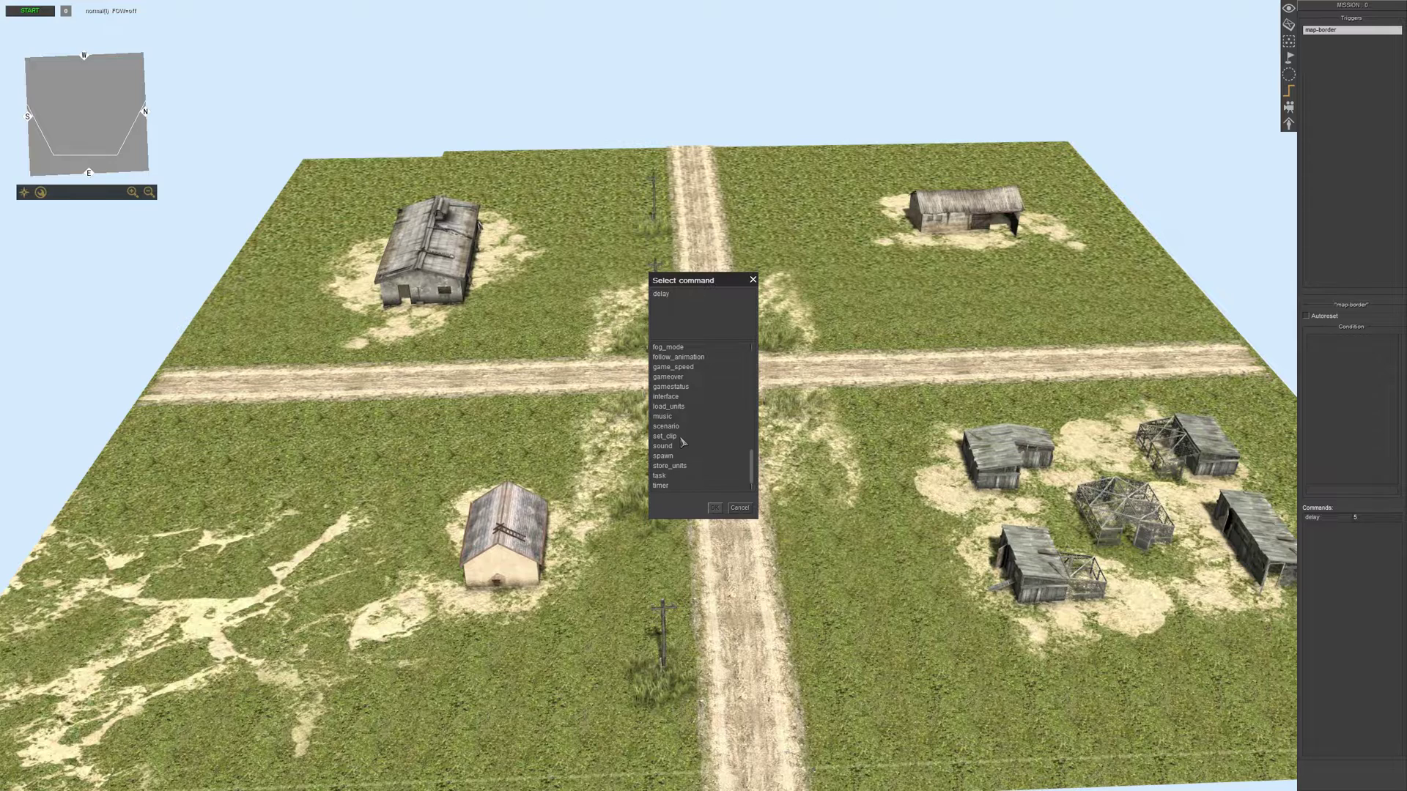
left_click(679, 437)
double_click(680, 438)
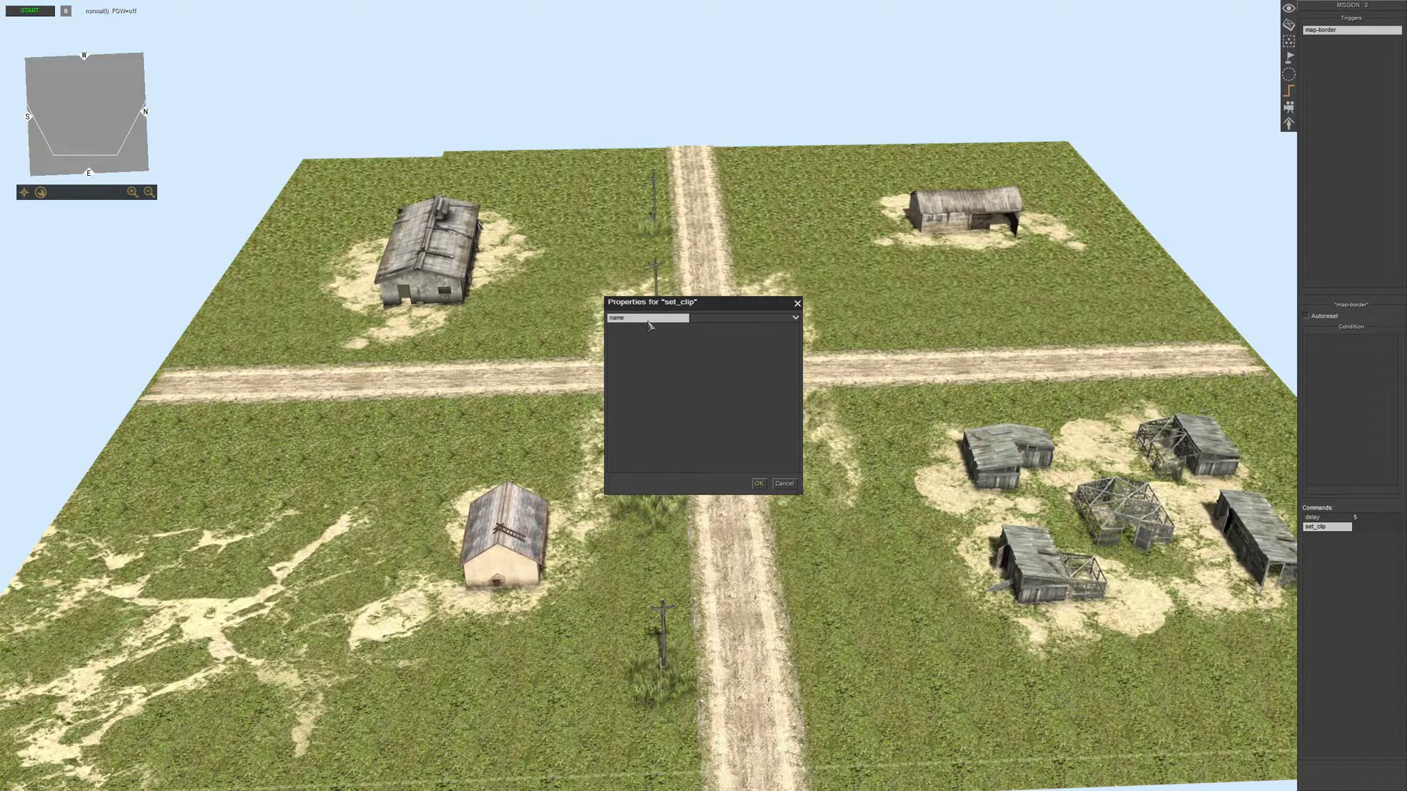
left_click(795, 318)
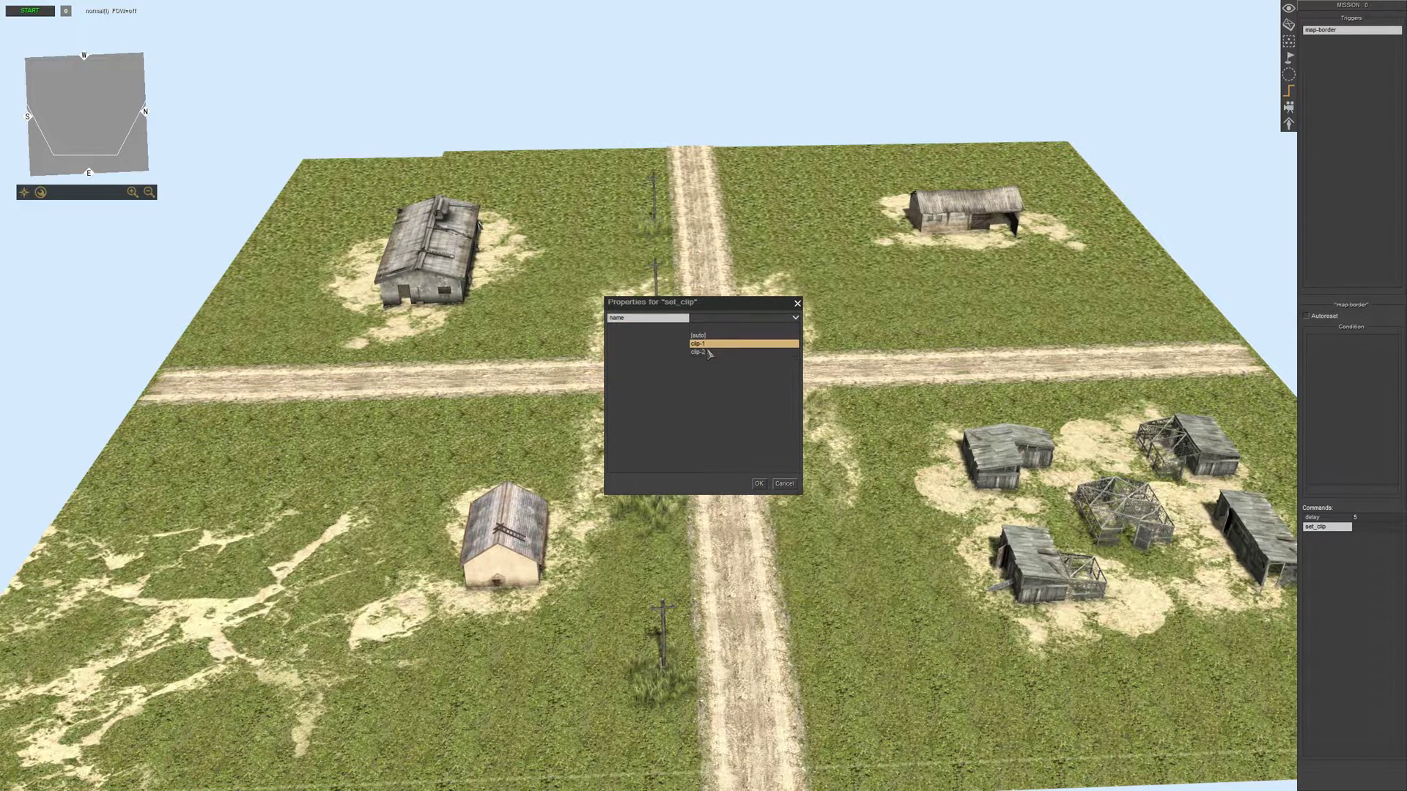
left_click(683, 409)
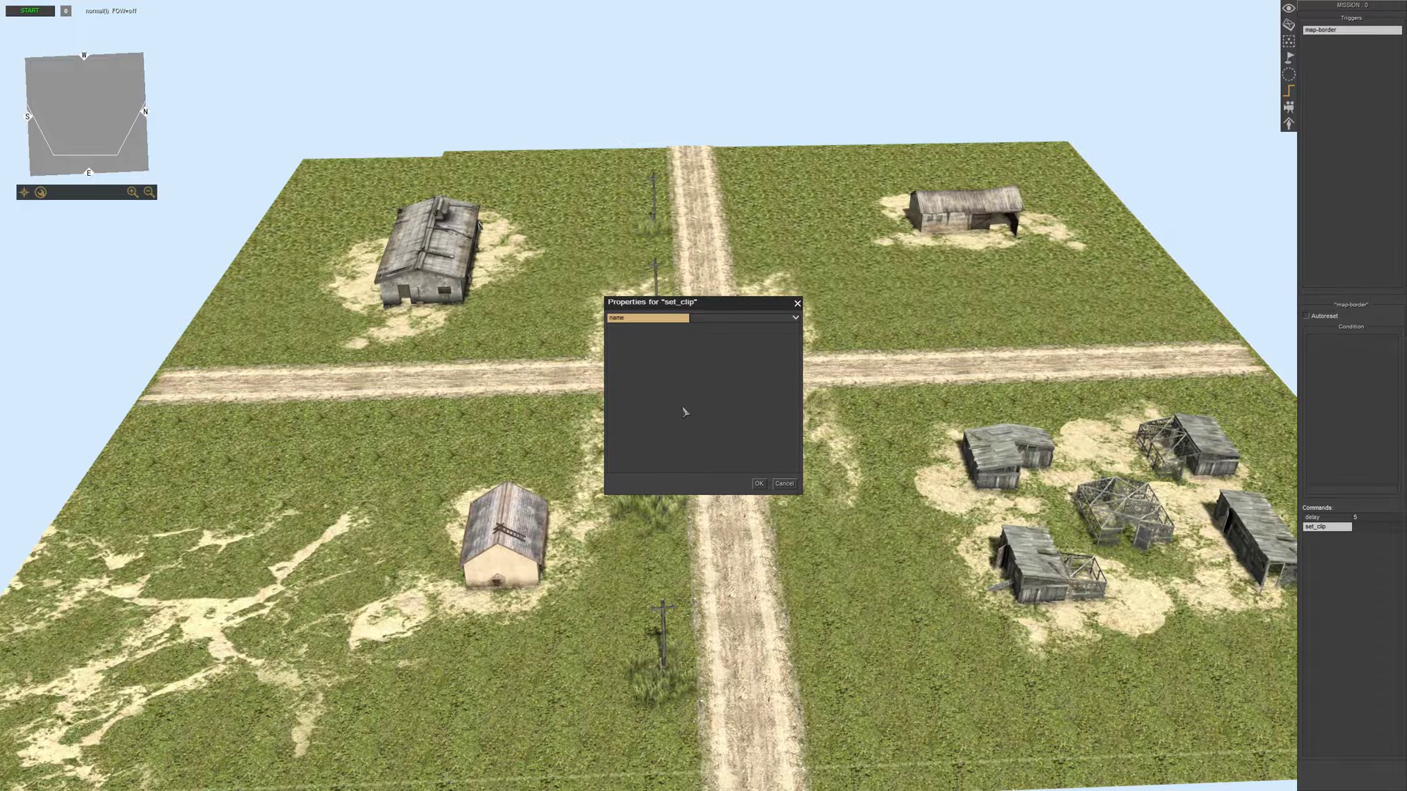
left_click(795, 318)
left_click(701, 343)
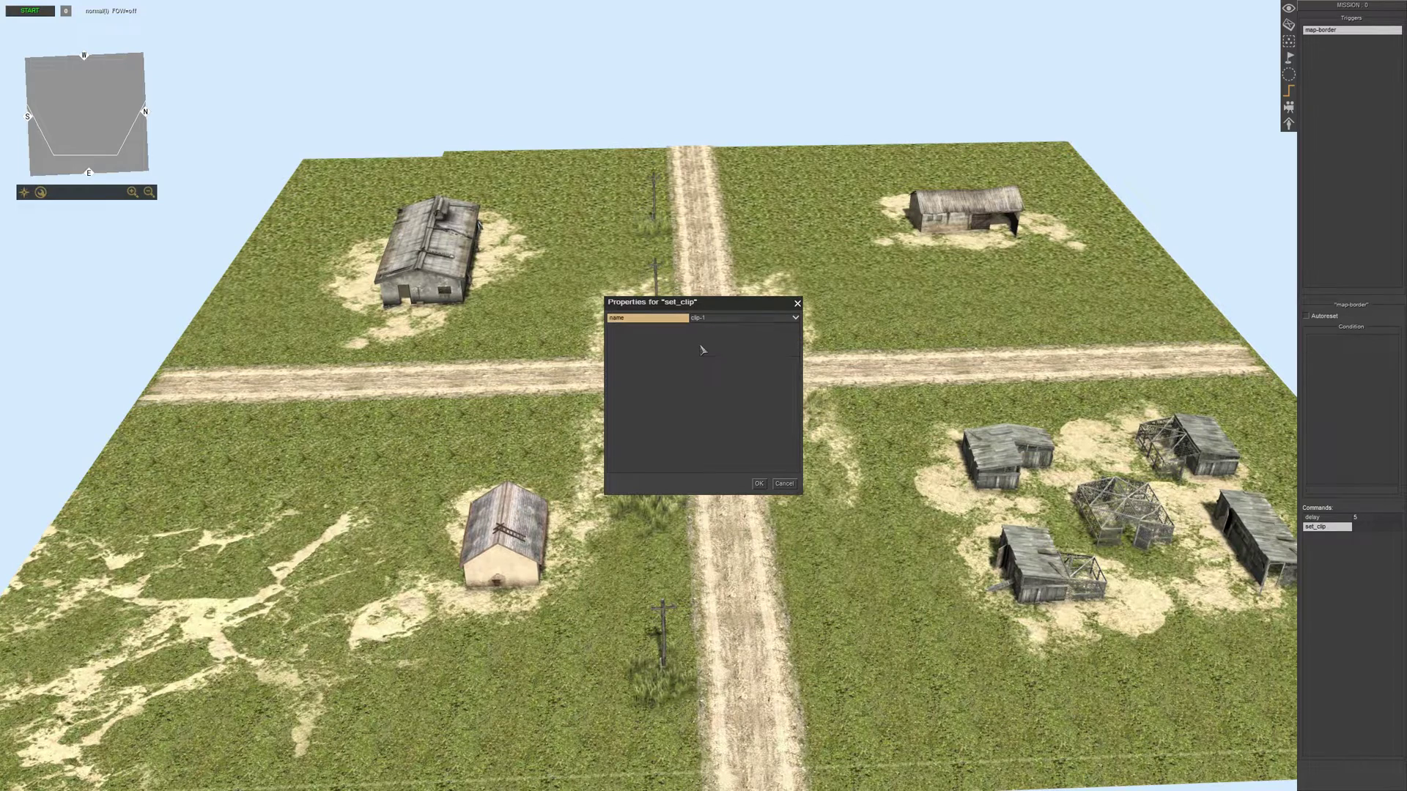
left_click(759, 484)
Add another delay command with a time of 5 after the clip-1 command.
right_click(1330, 562)
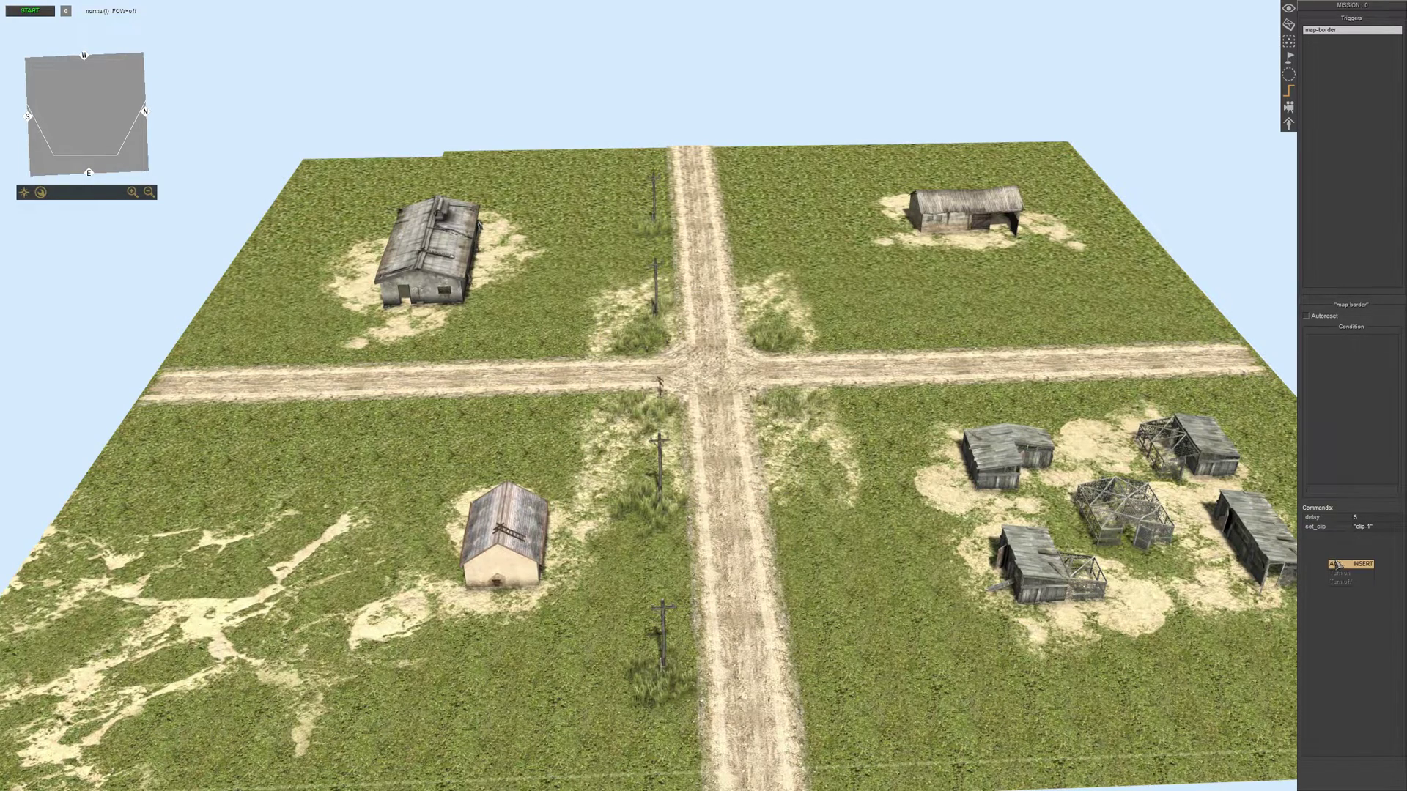
left_click(1339, 564)
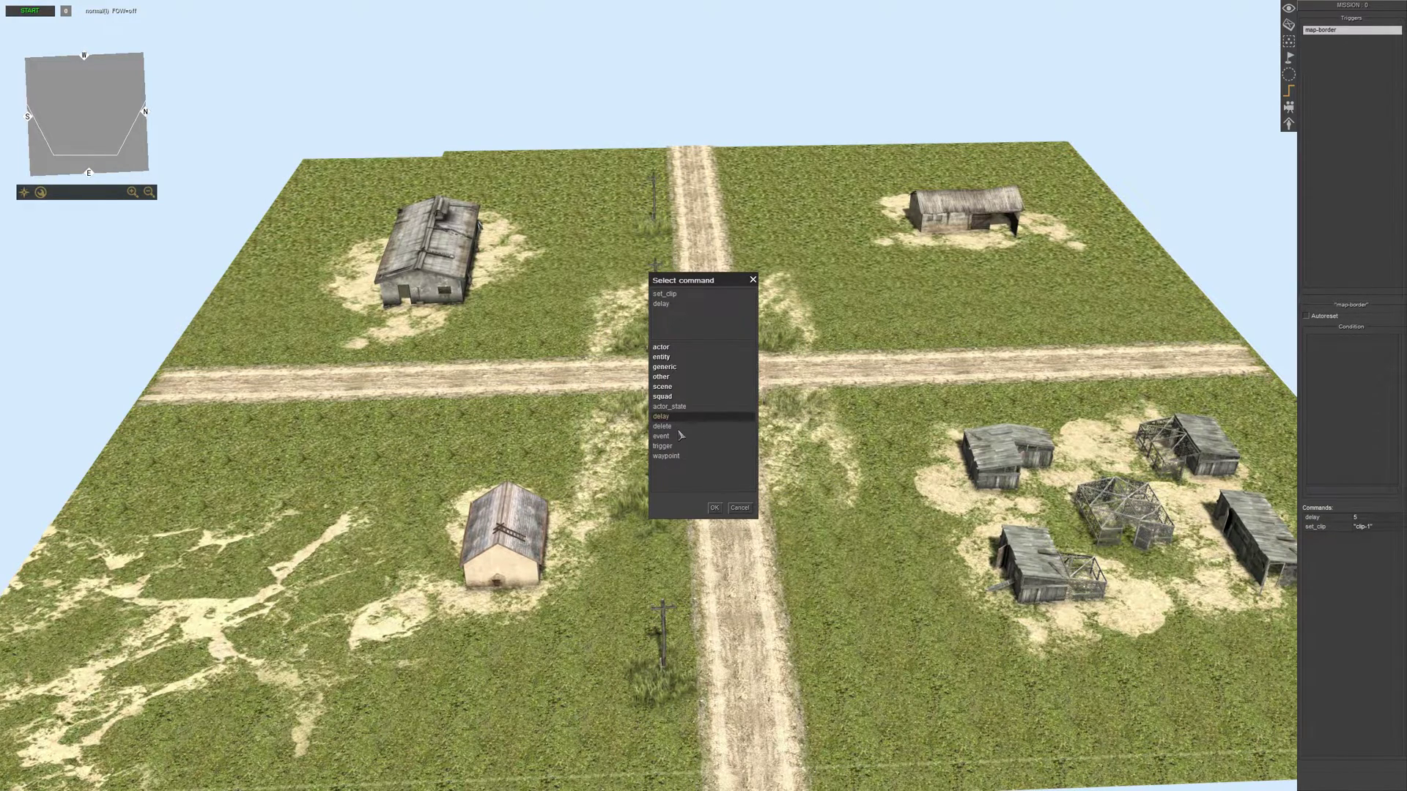
key("Return")
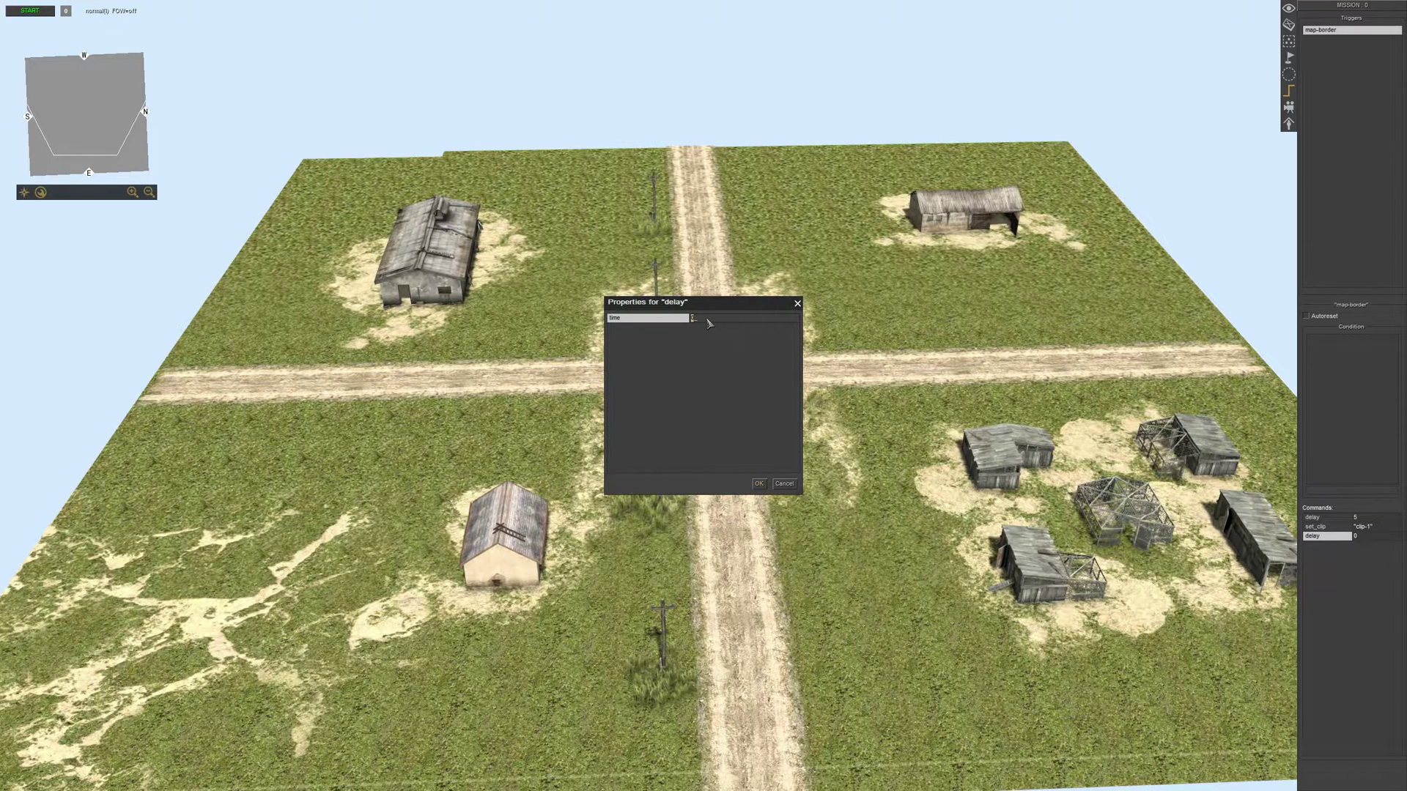
key("Return")
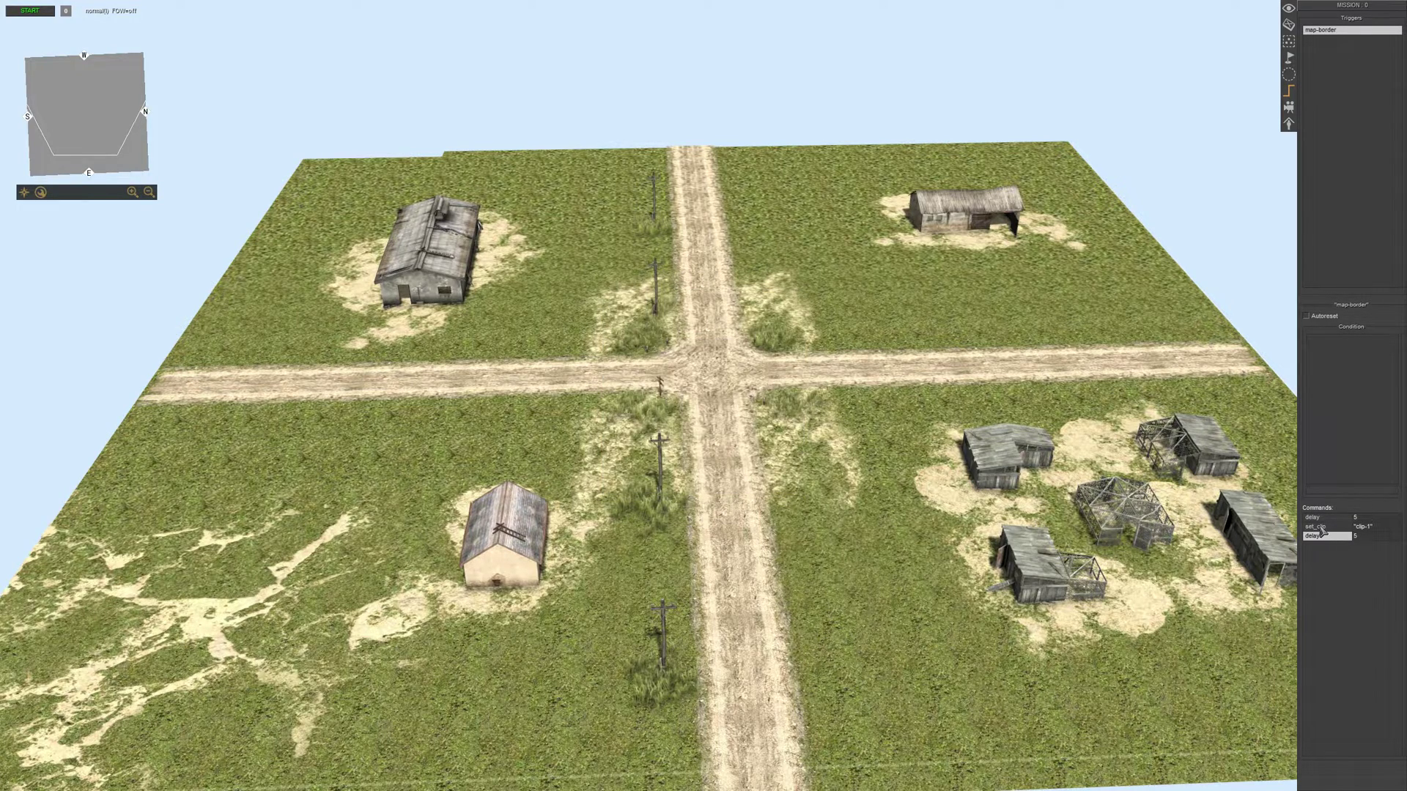
Add a second set_clip command with its name set to clip-2.
right_click(1334, 572)
left_click(1345, 579)
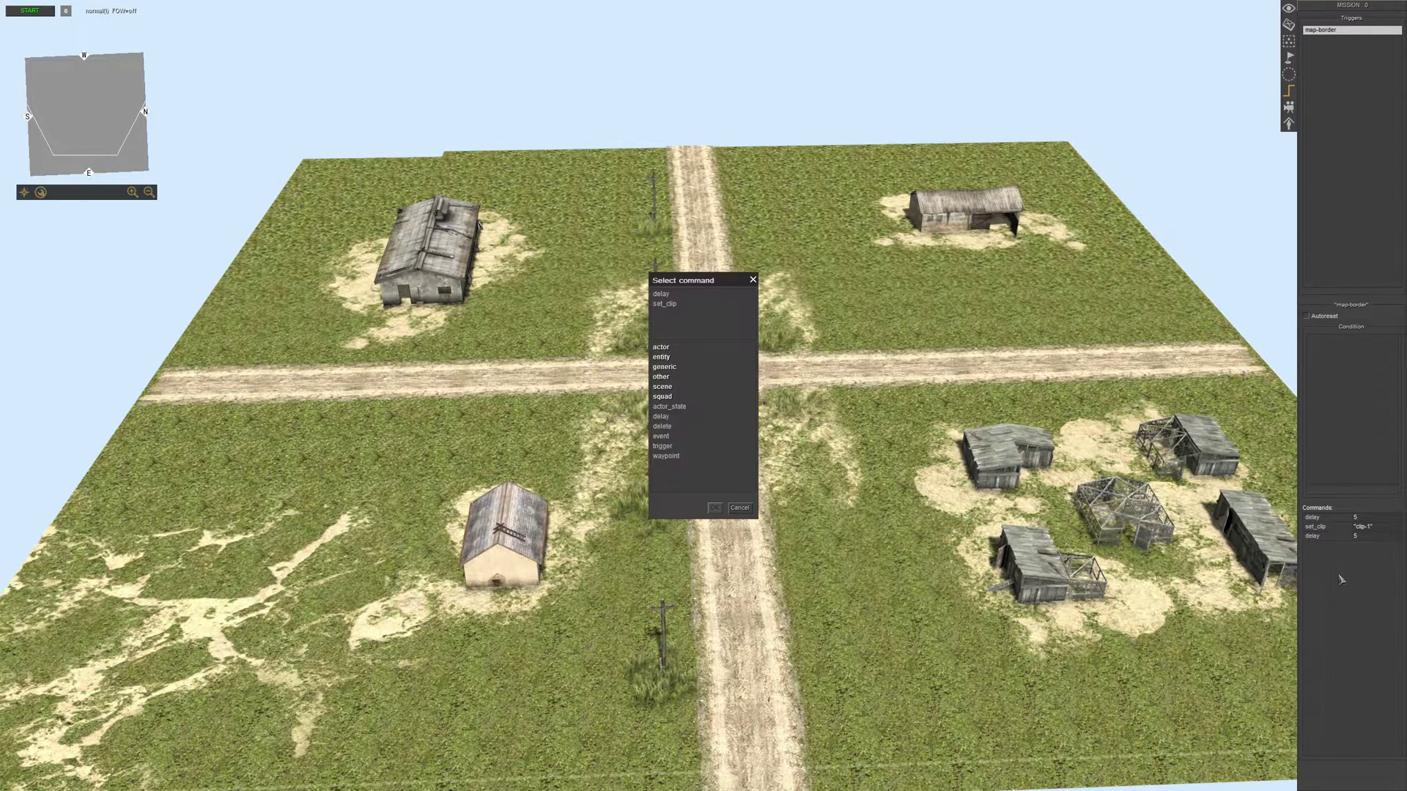
key("Return")
left_click(696, 323)
left_click(703, 357)
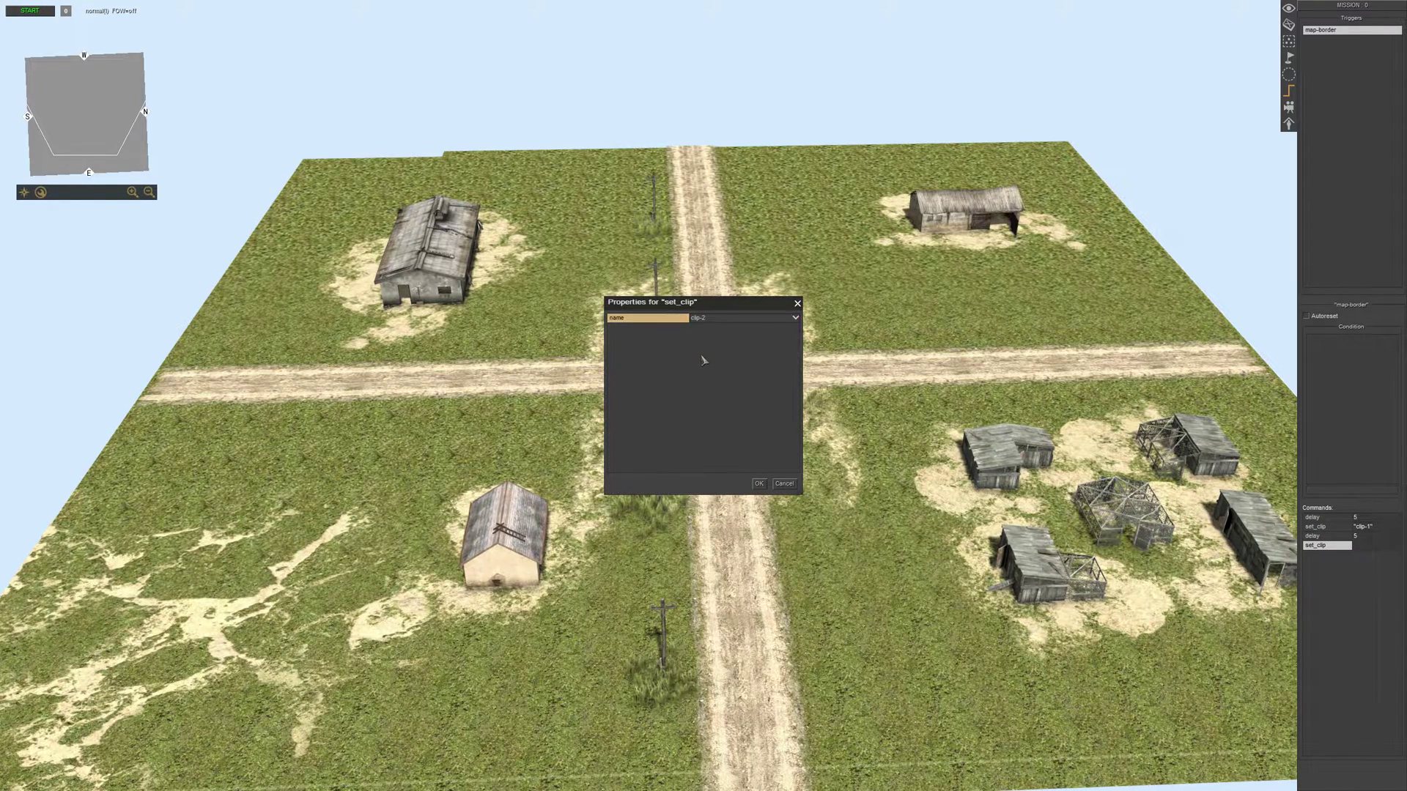
key("Return")
Add a third delay command with a time of 5 after the clip-2 command.
right_click(1325, 587)
left_click(1343, 595)
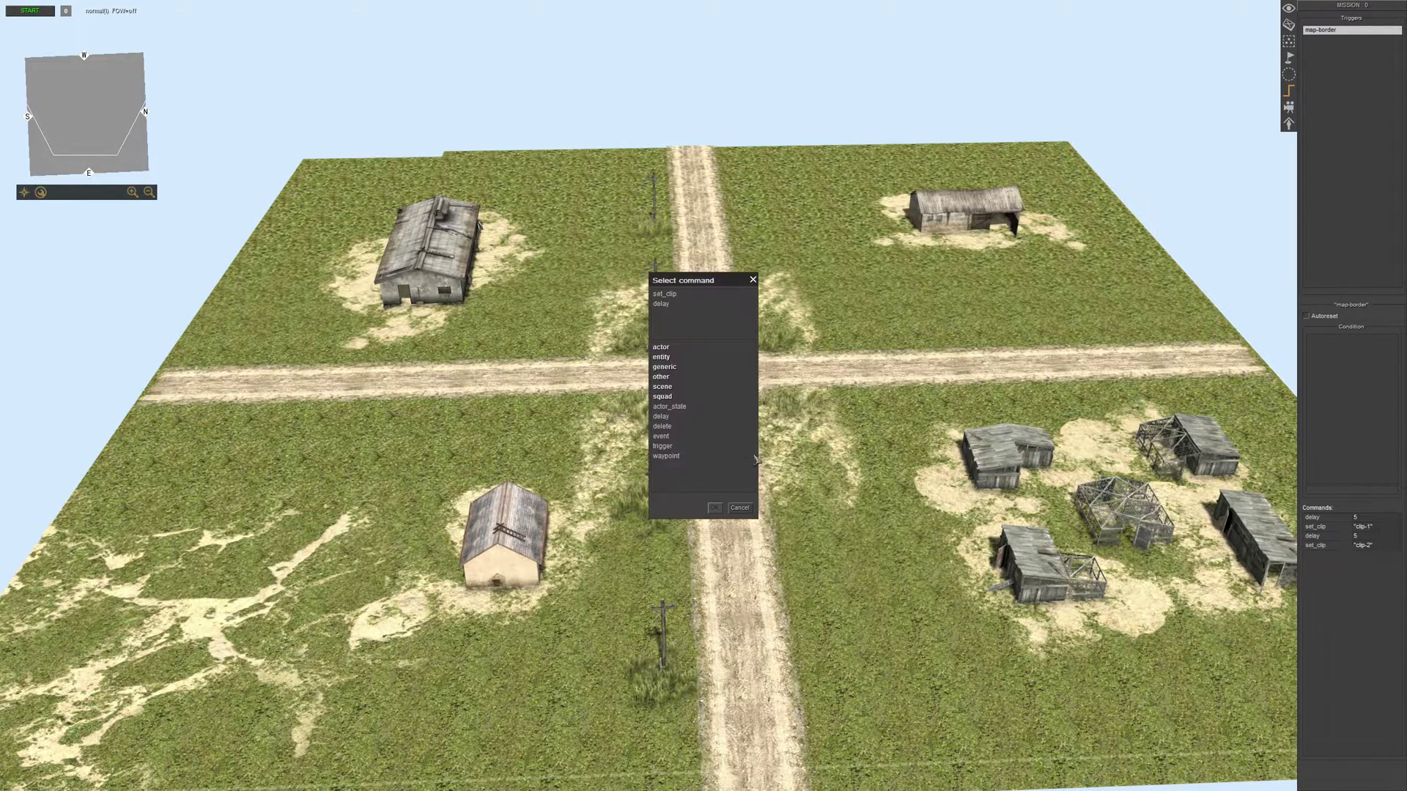
double_click(669, 417)
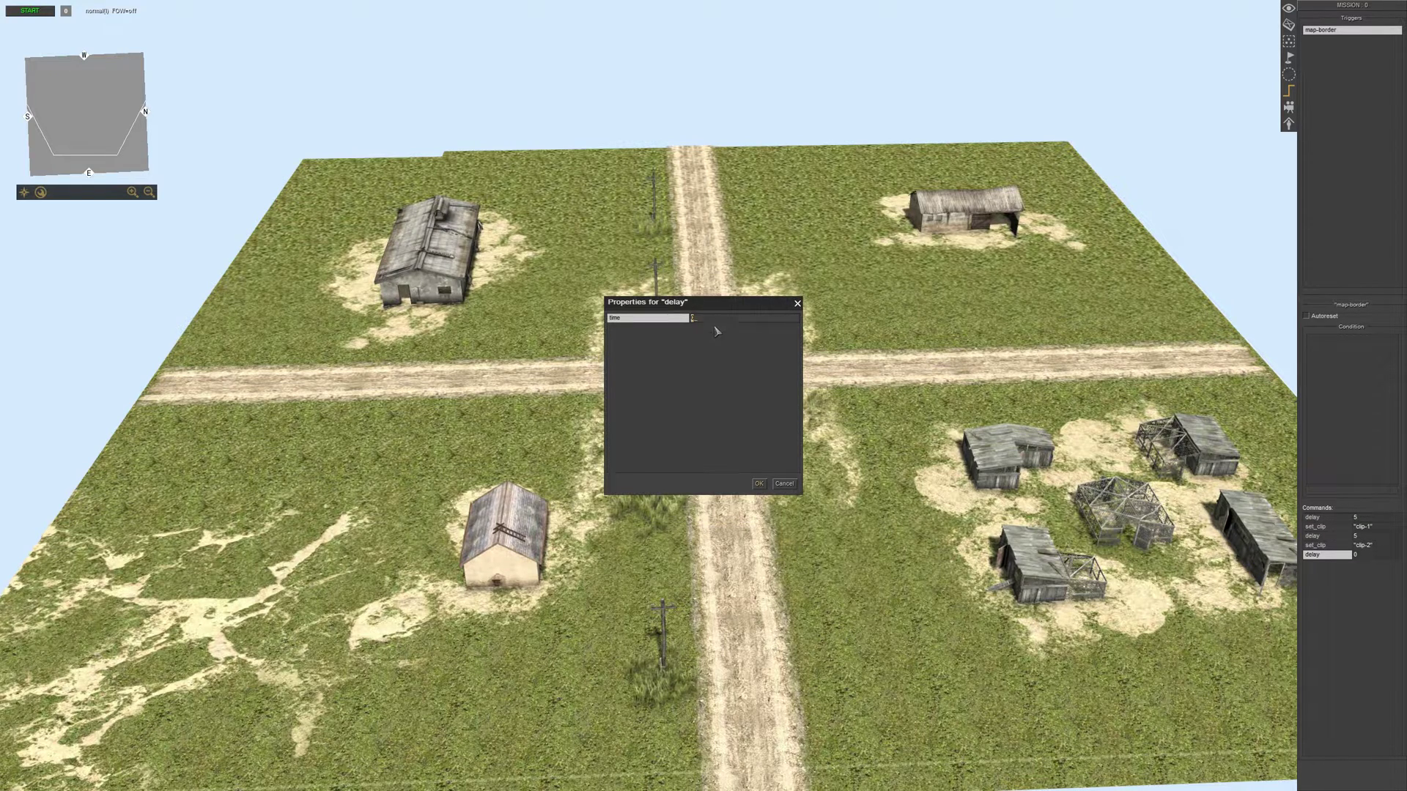
key("Return")
Add a final set_clip command to the map-border trigger with its name set to [auto].
right_click(1332, 592)
left_click(1355, 601)
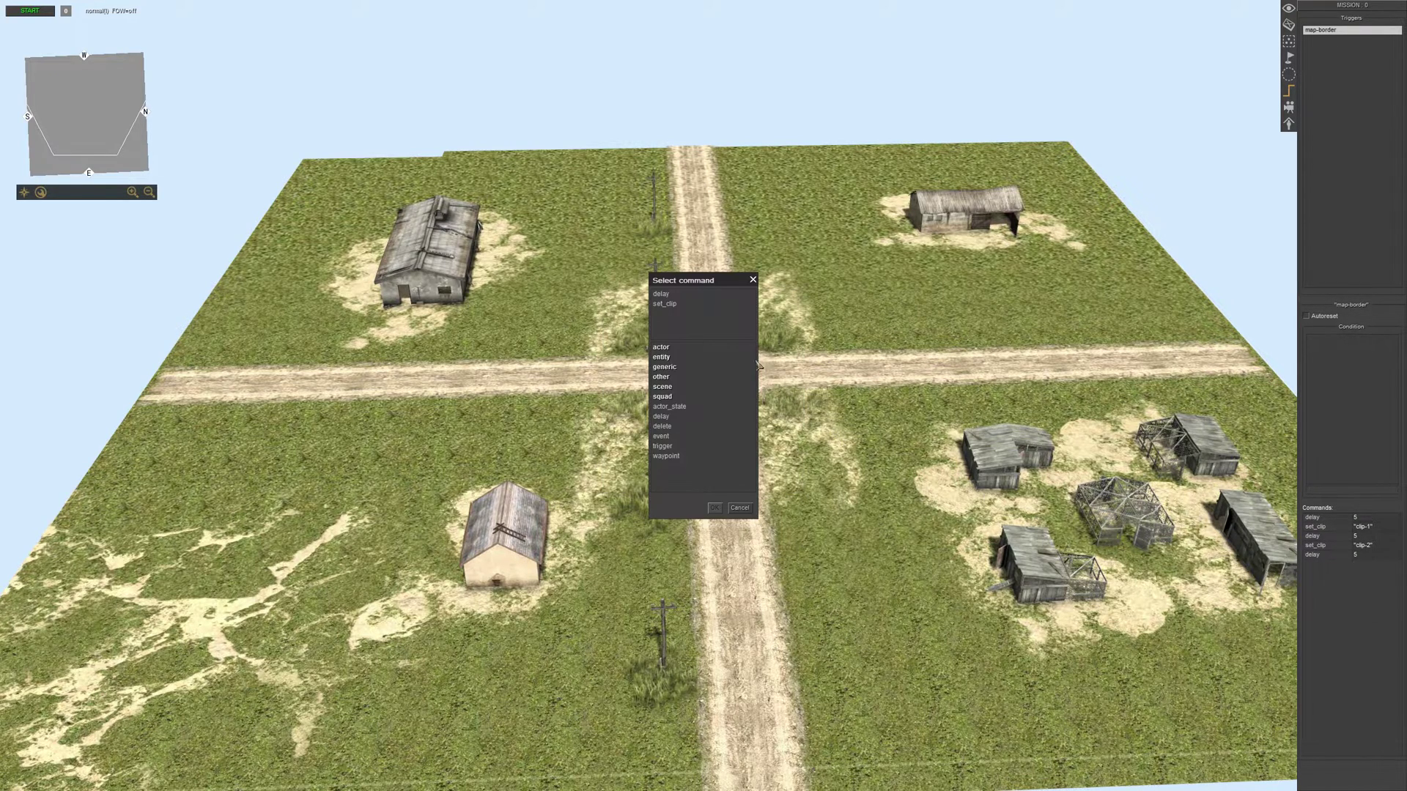
double_click(676, 306)
left_click(708, 317)
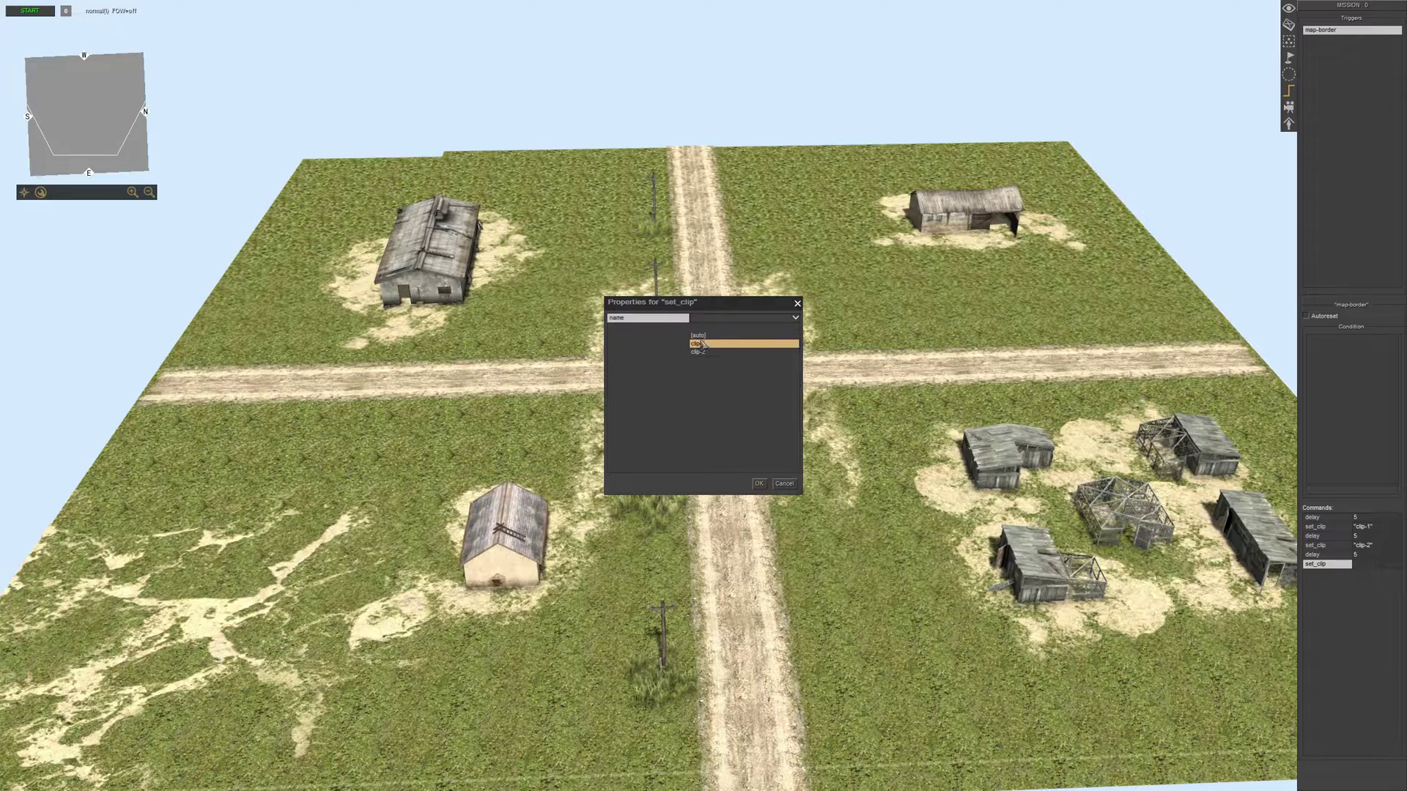
left_click(700, 336)
key("Return")
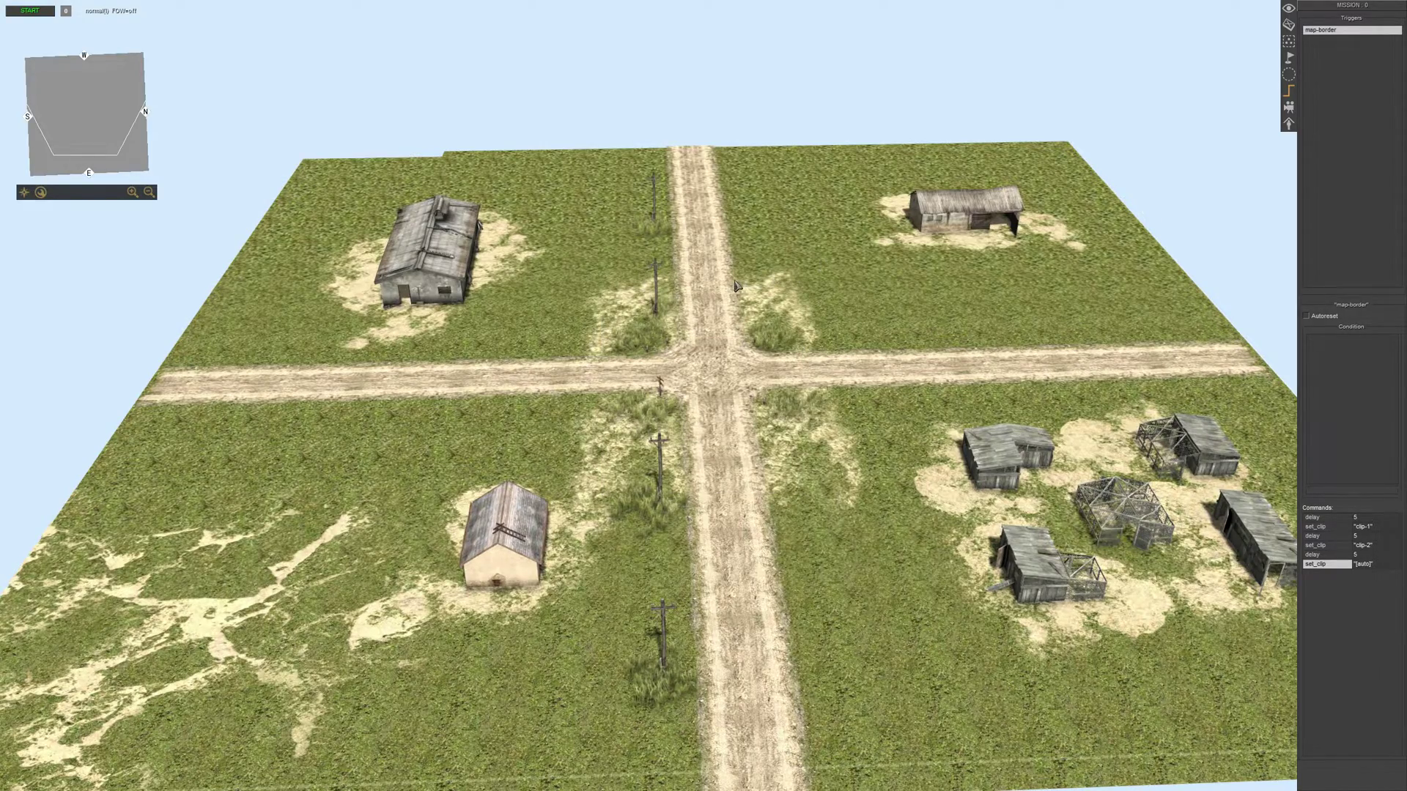
Save the mission with the map-border trigger's command sequence.
scroll(736, 291, "down", 2)
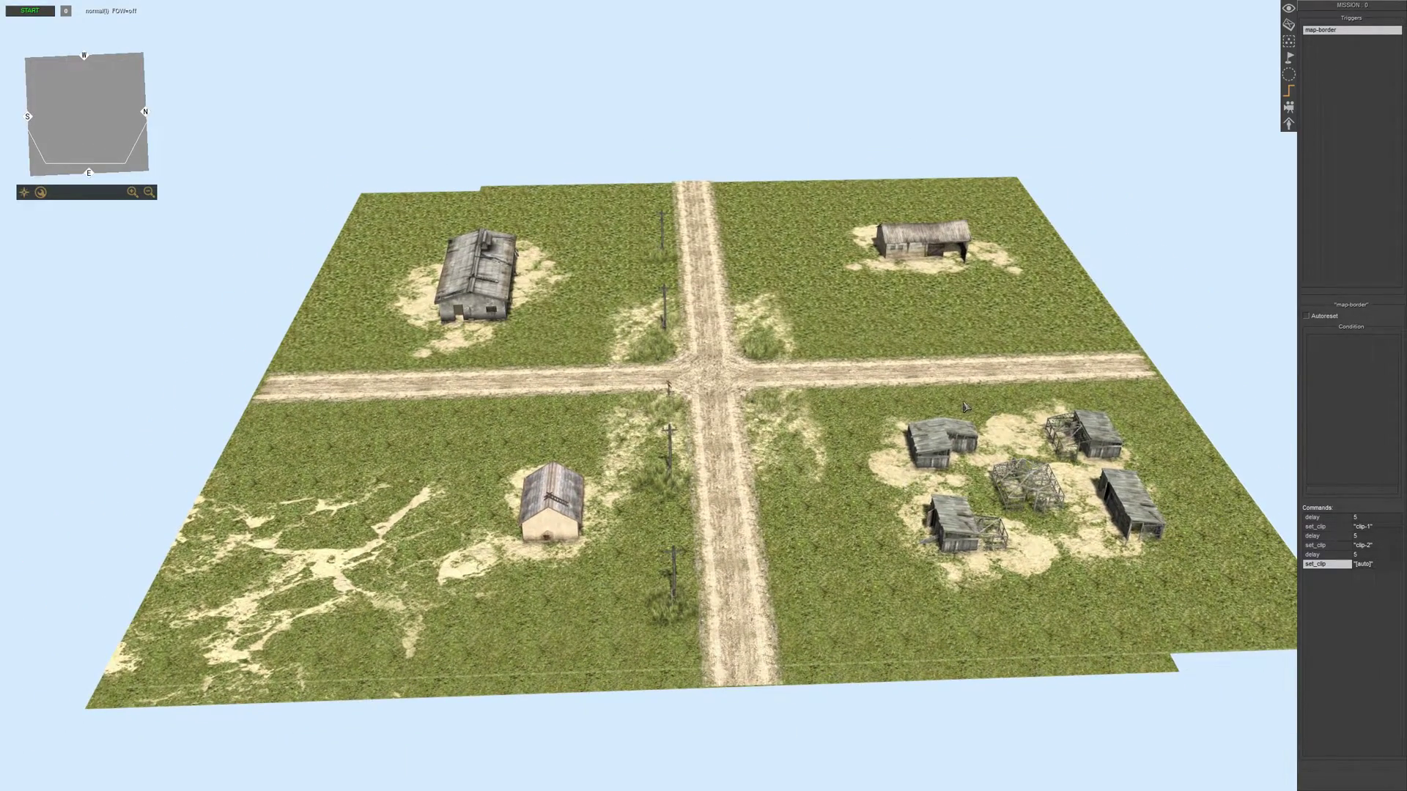
scroll(965, 407, "up", 2)
middle_click_drag(964, 408, 796, 451)
key("Escape")
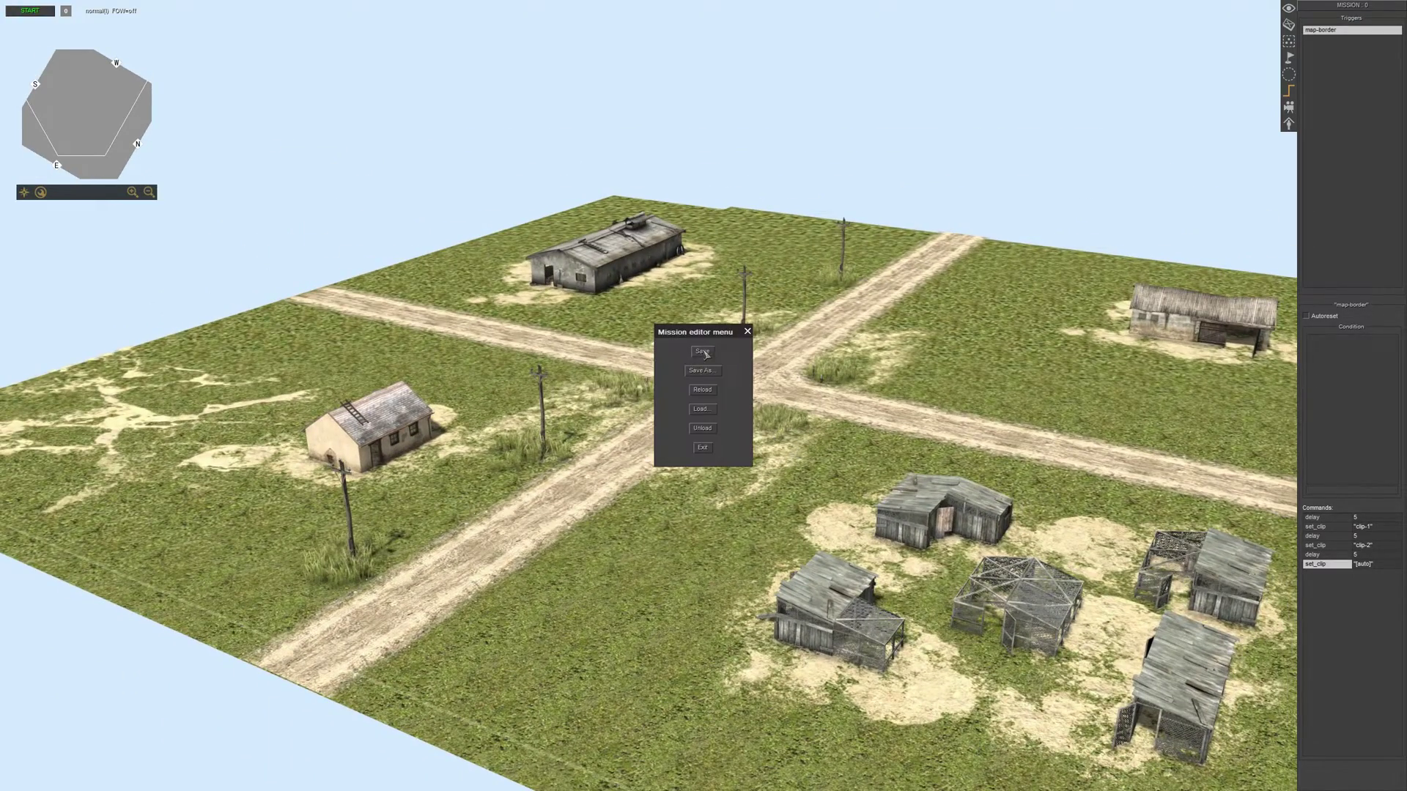
left_click(705, 352)
Run the mission simulation and examine how the map borders and camera limits change around the crossroads.
key("F1")
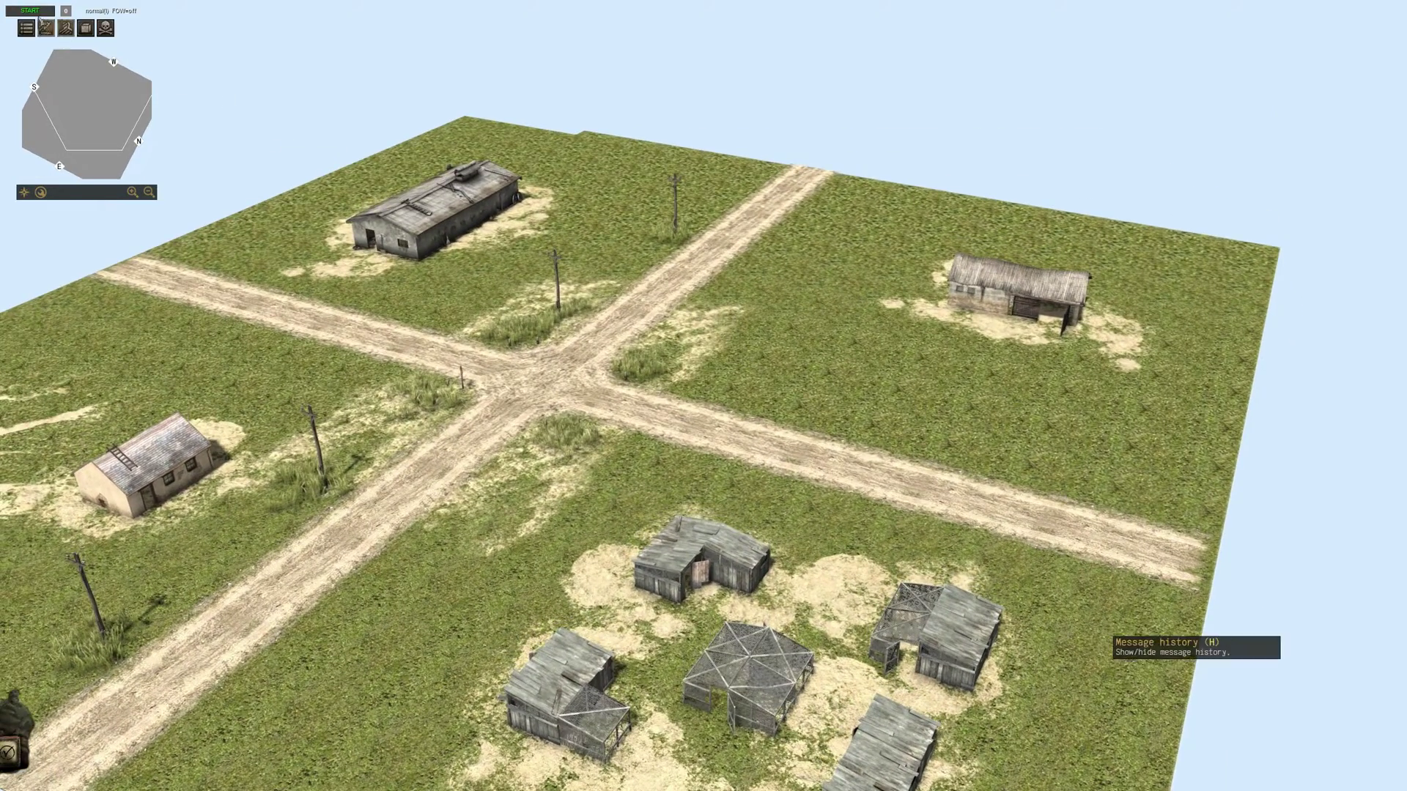
left_click(40, 12)
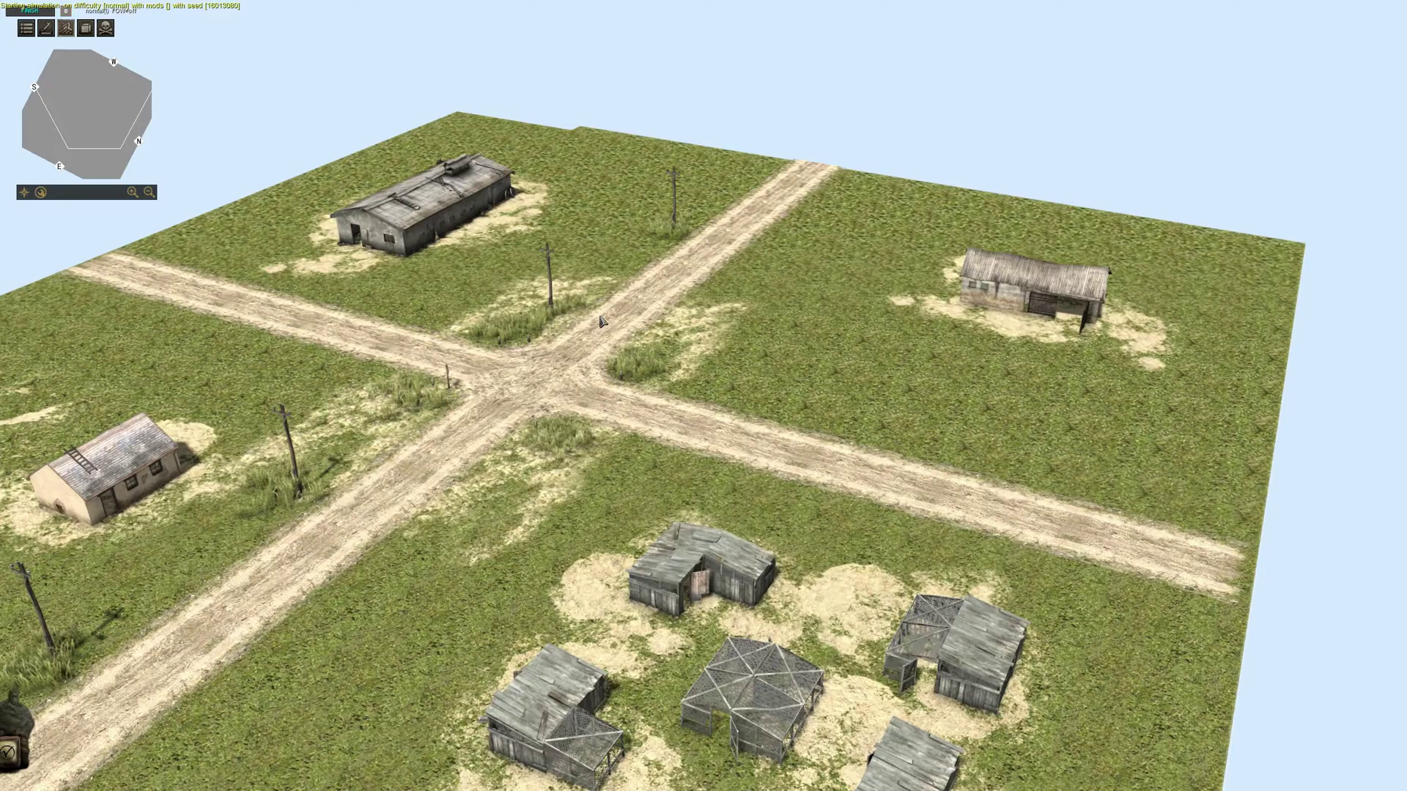
scroll(602, 318, "up", 1)
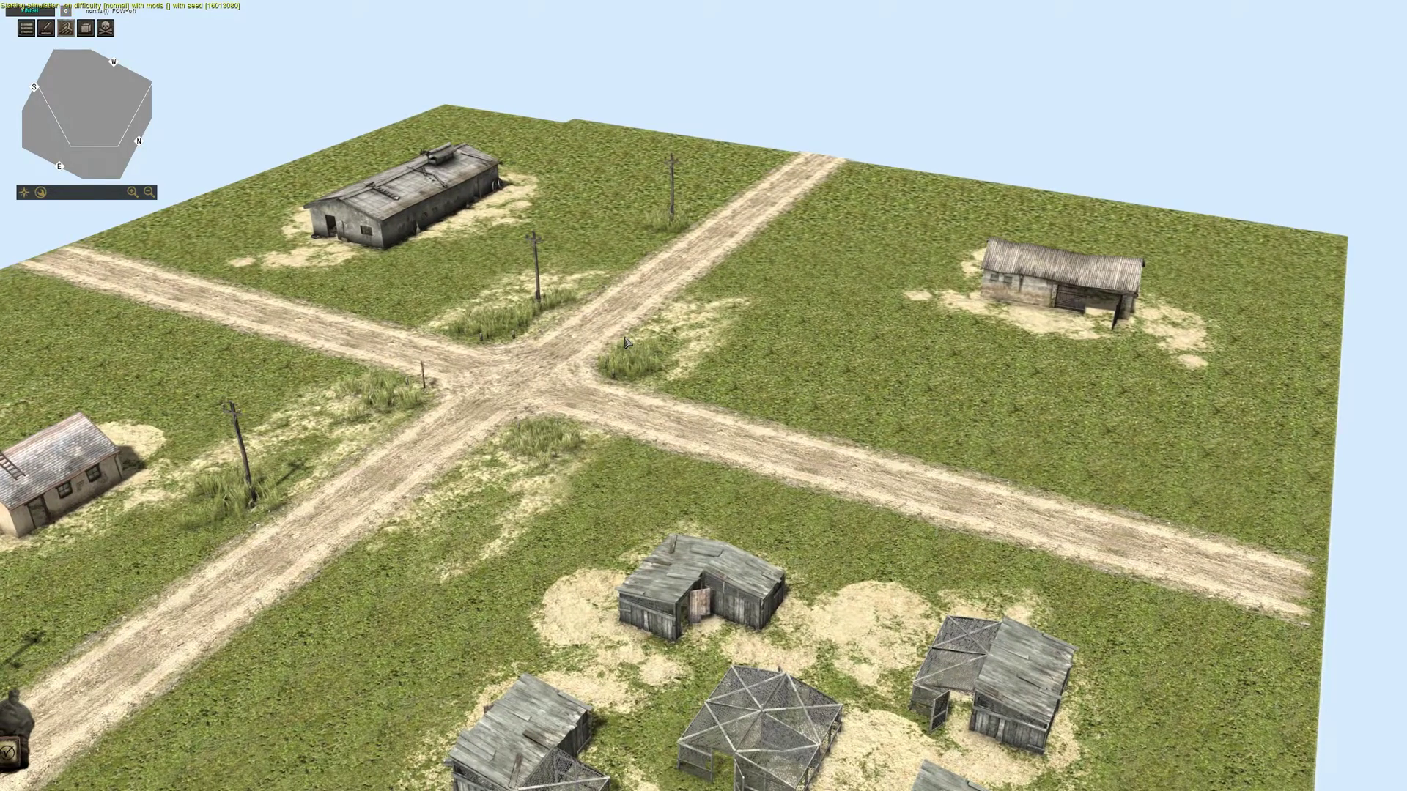
scroll(624, 341, "up", 1)
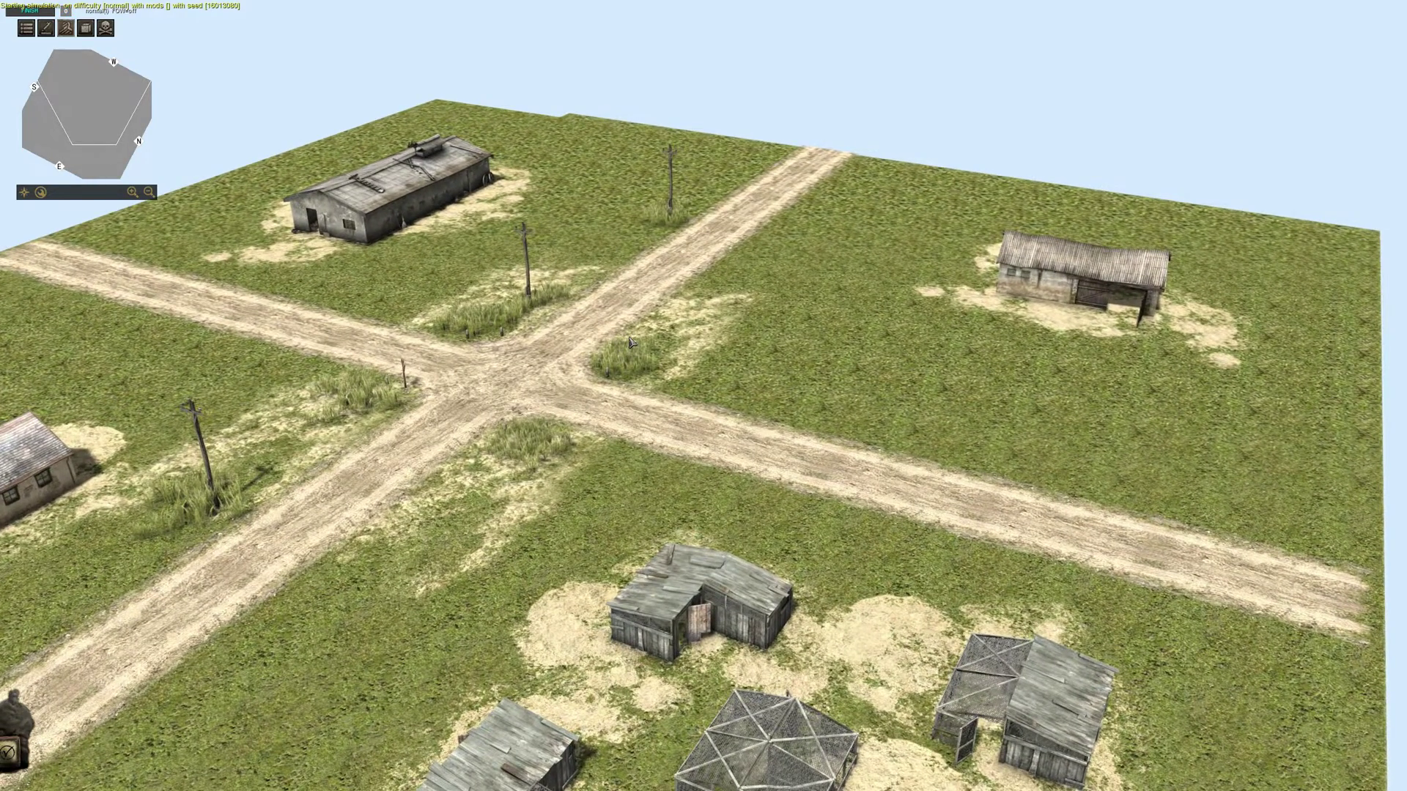
scroll(612, 362, "down", 2)
middle_click_drag(683, 269, 481, 298)
scroll(537, 280, "down", 1)
middle_click_drag(623, 259, 1370, 36)
middle_click_drag(833, 371, 809, 351)
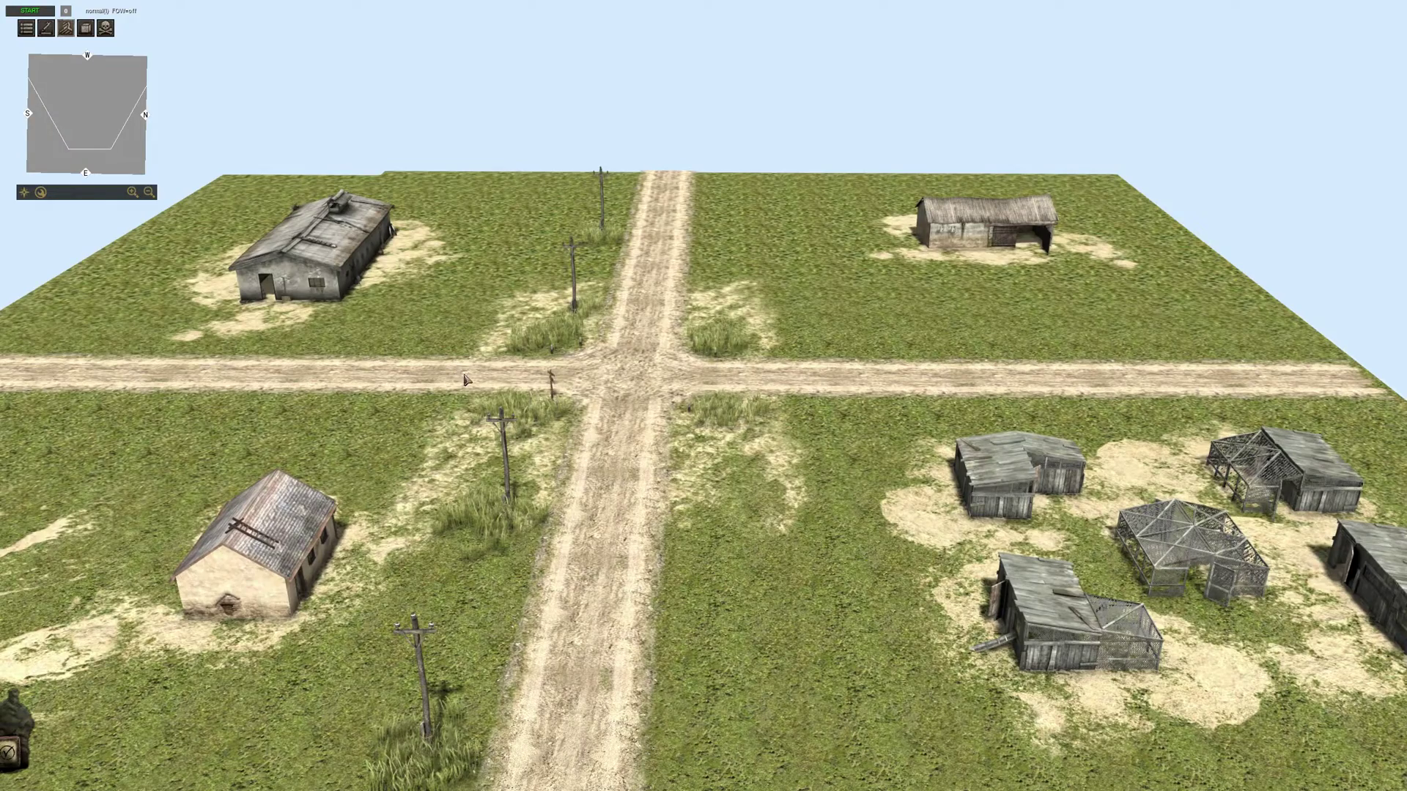
scroll(469, 374, "down", 3)
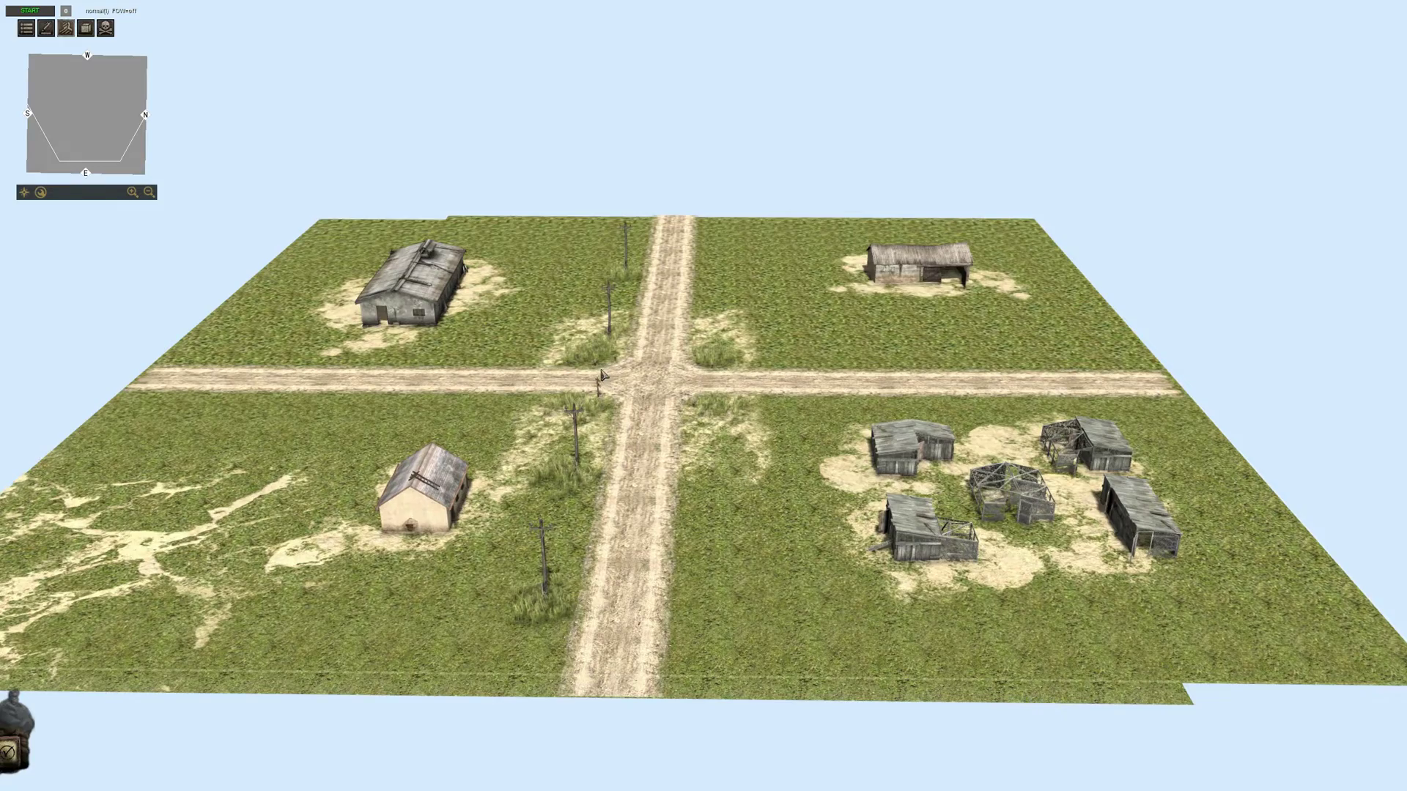
scroll(583, 344, "up", 1)
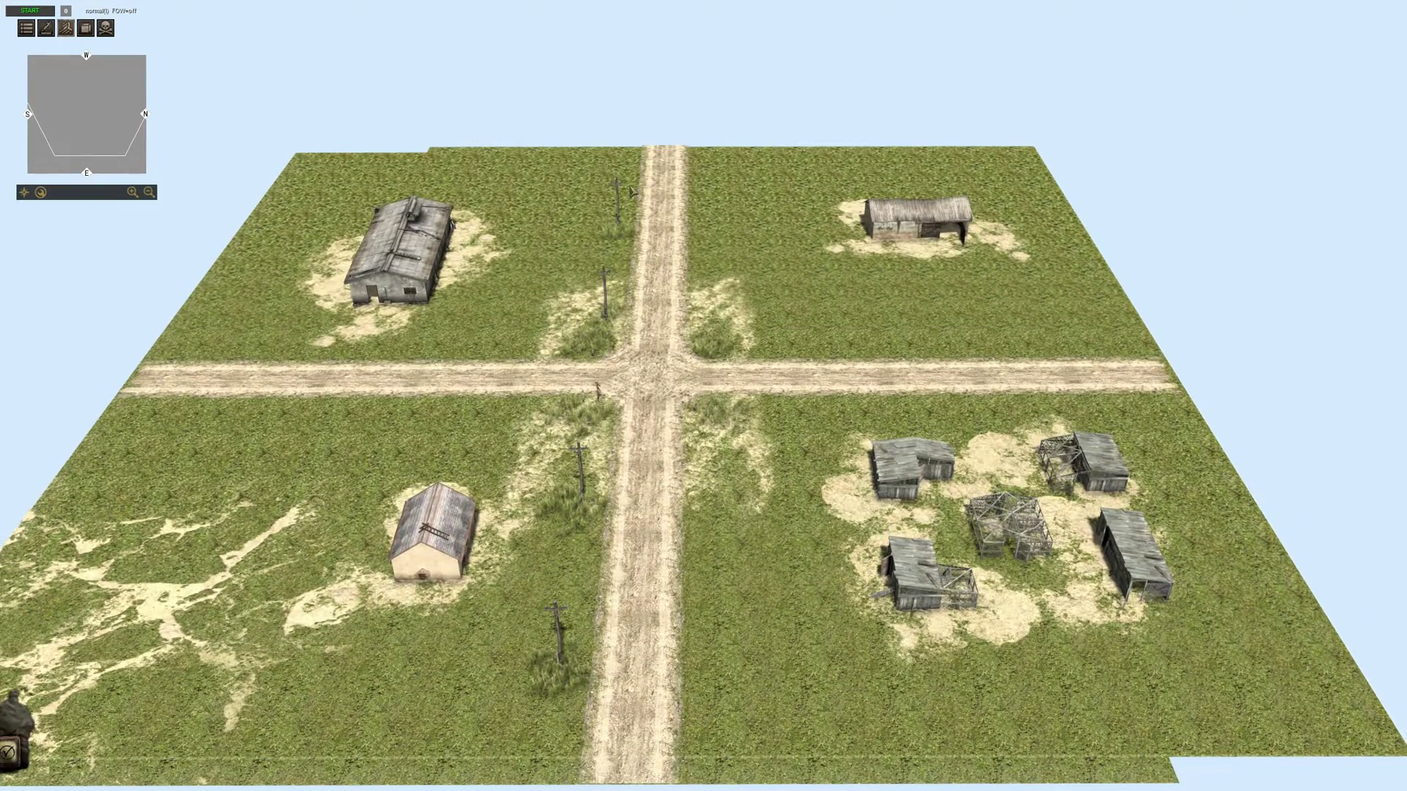
Examine the map's clip presets and border settings and view the terrain around the crossroads.
middle_click_drag(643, 370, 650, 351)
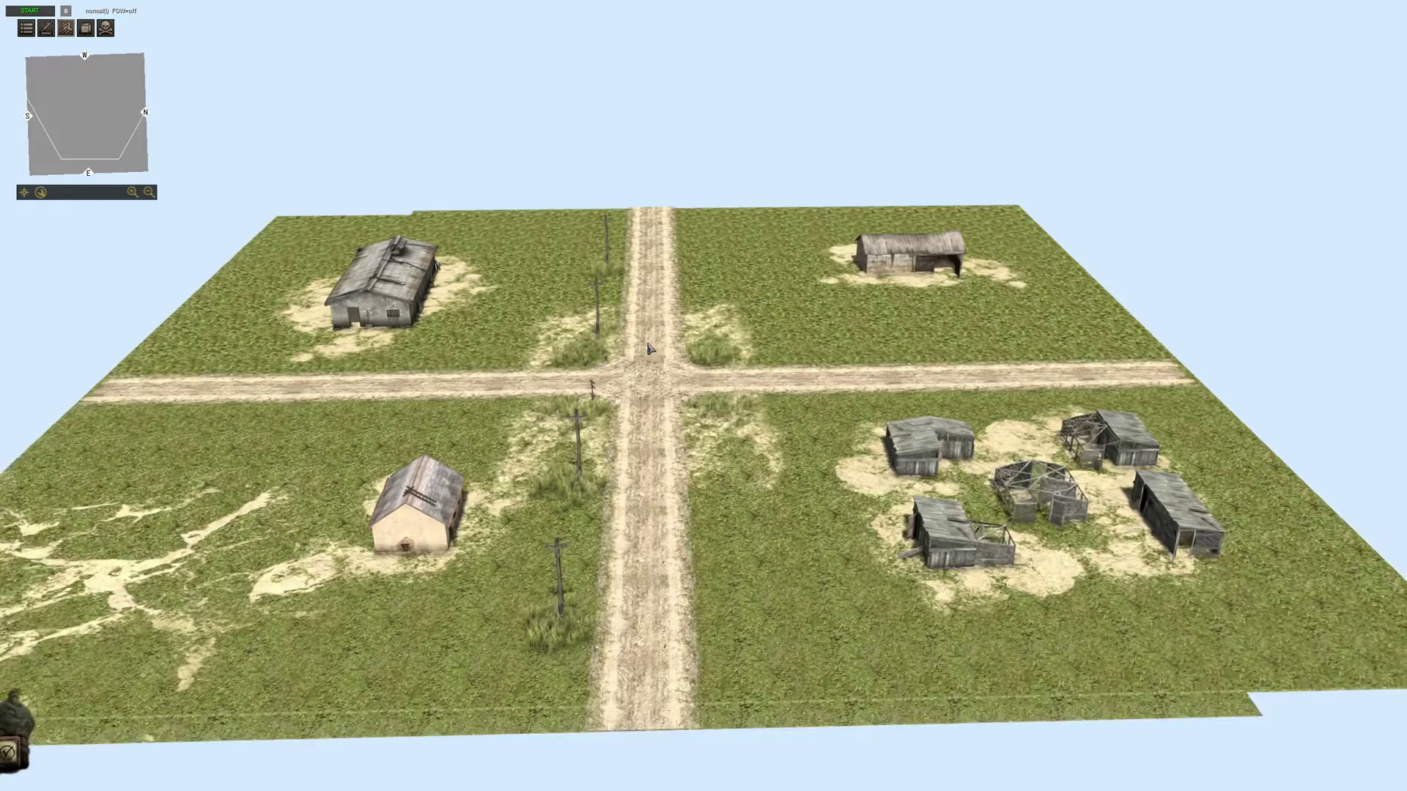
scroll(650, 352, "up", 1)
key("F3")
key("F2")
scroll(914, 213, "up", 1)
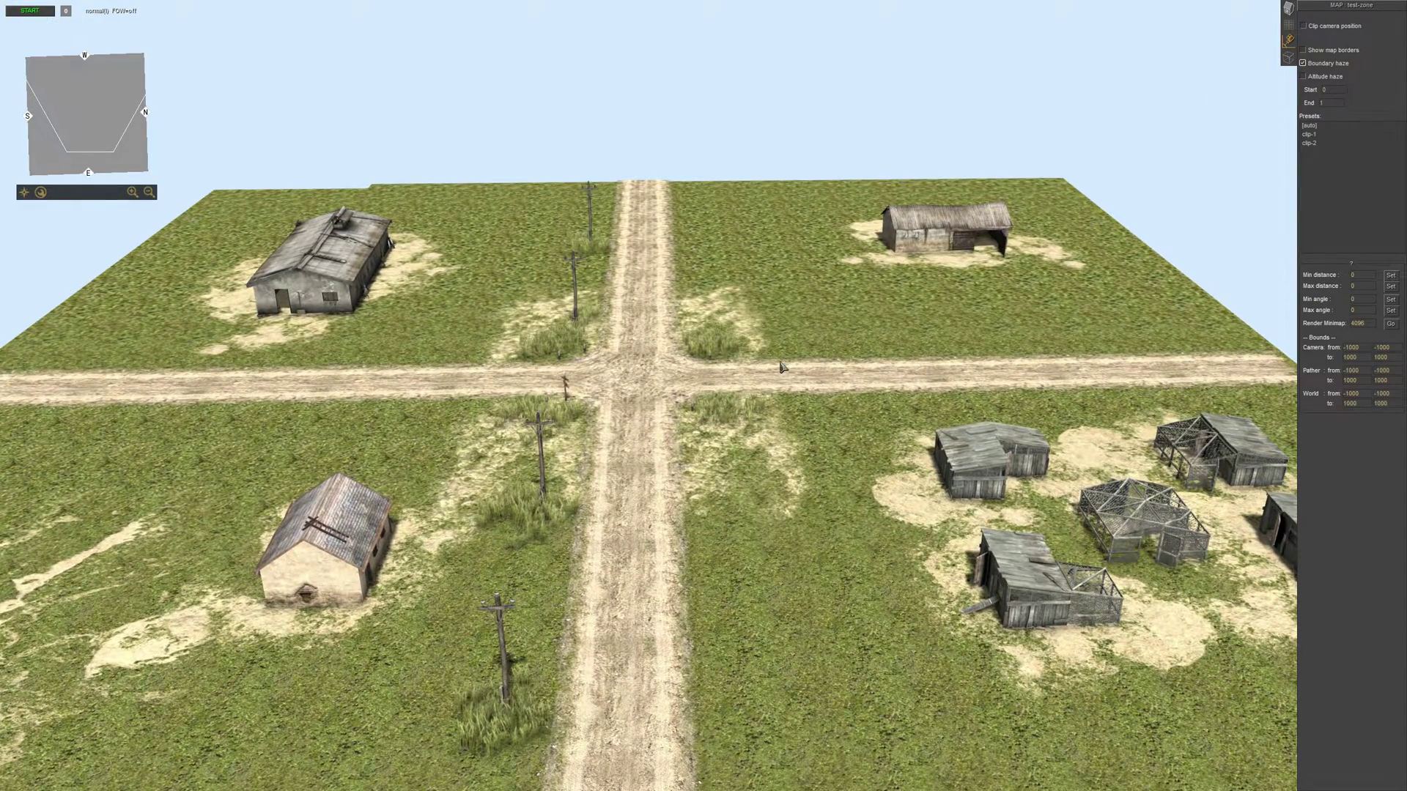
scroll(751, 271, "up", 1)
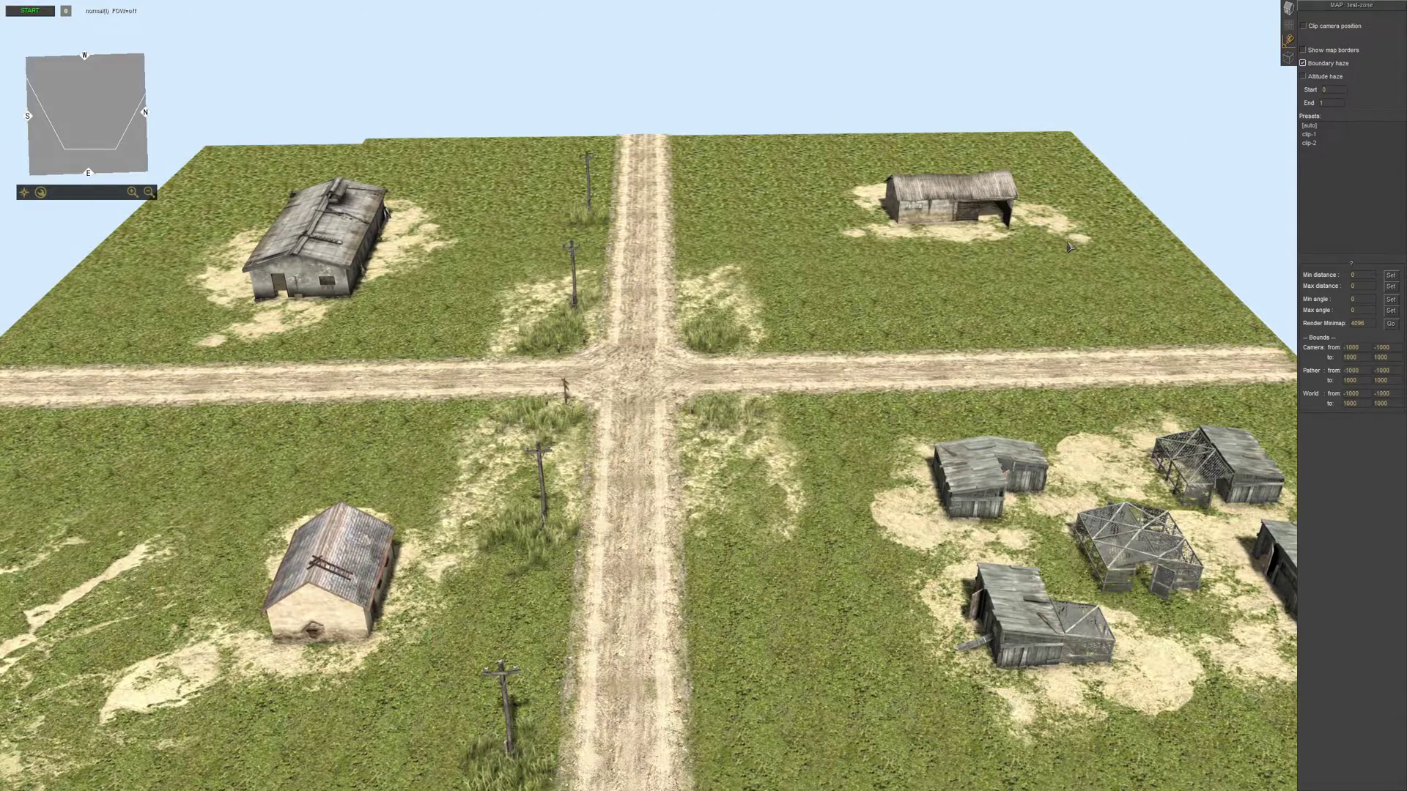
middle_click_drag(989, 235, 799, 263)
middle_click_drag(755, 310, 953, 234)
Add a fade command from the other category to the end of the map-border trigger's commands.
key("F3")
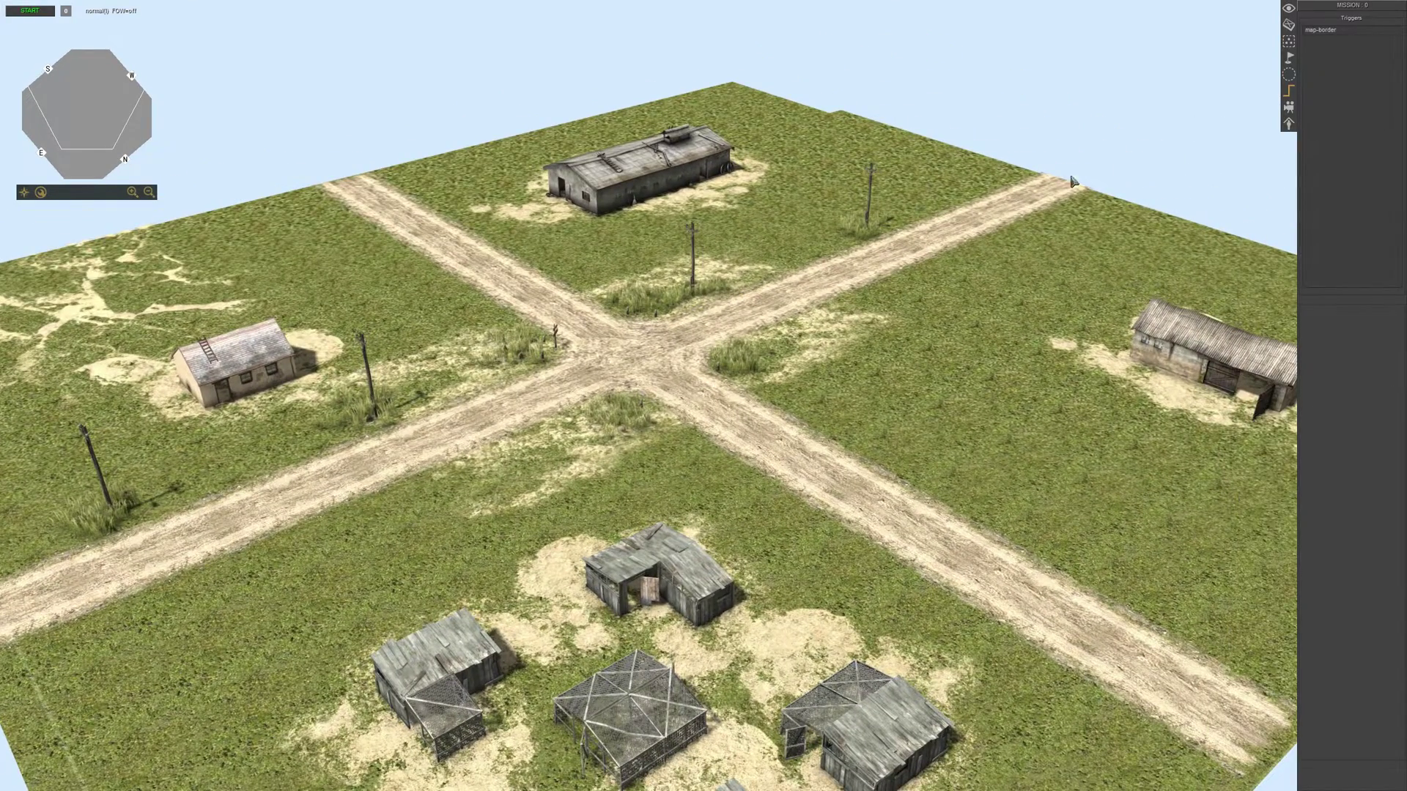
left_click(1323, 31)
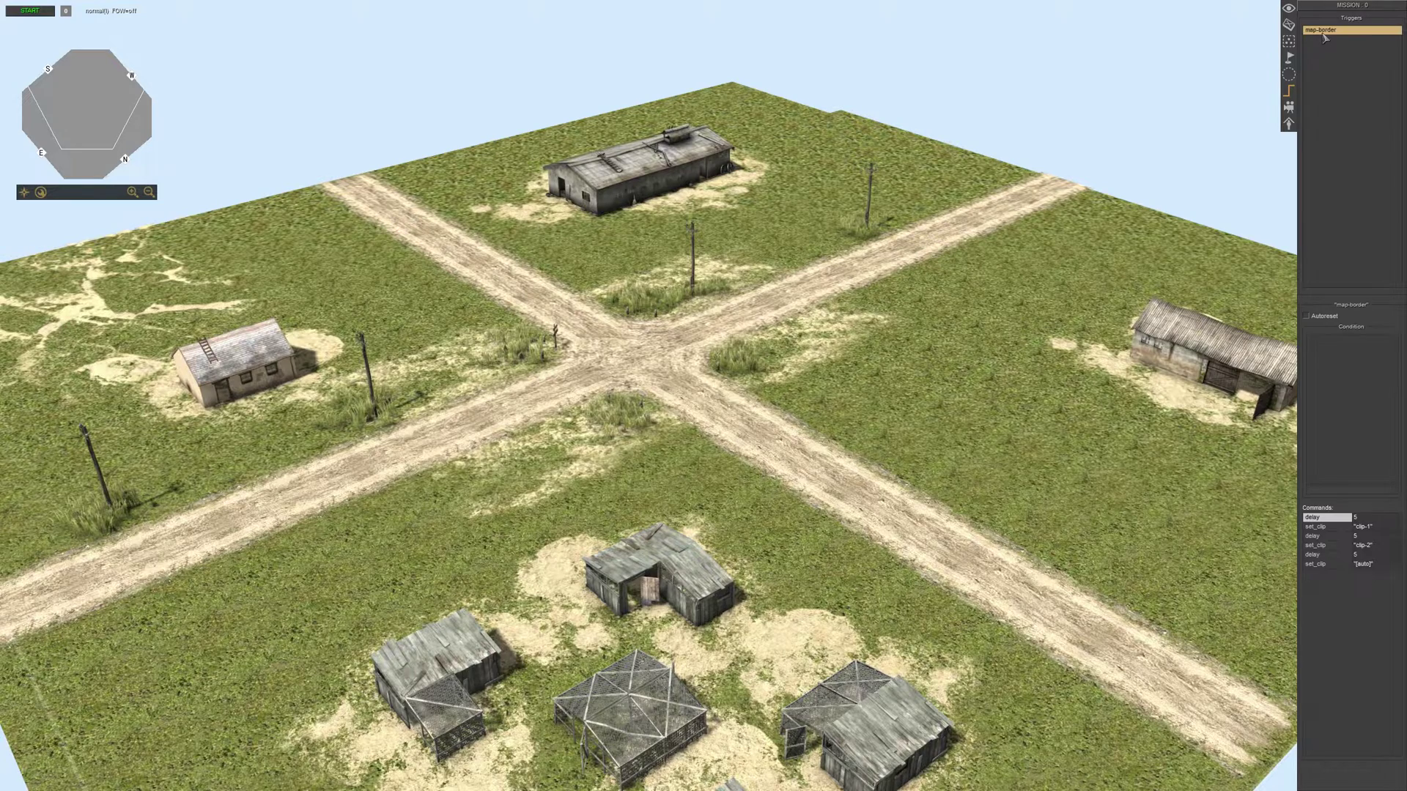
right_click(1328, 611)
left_click(1332, 614)
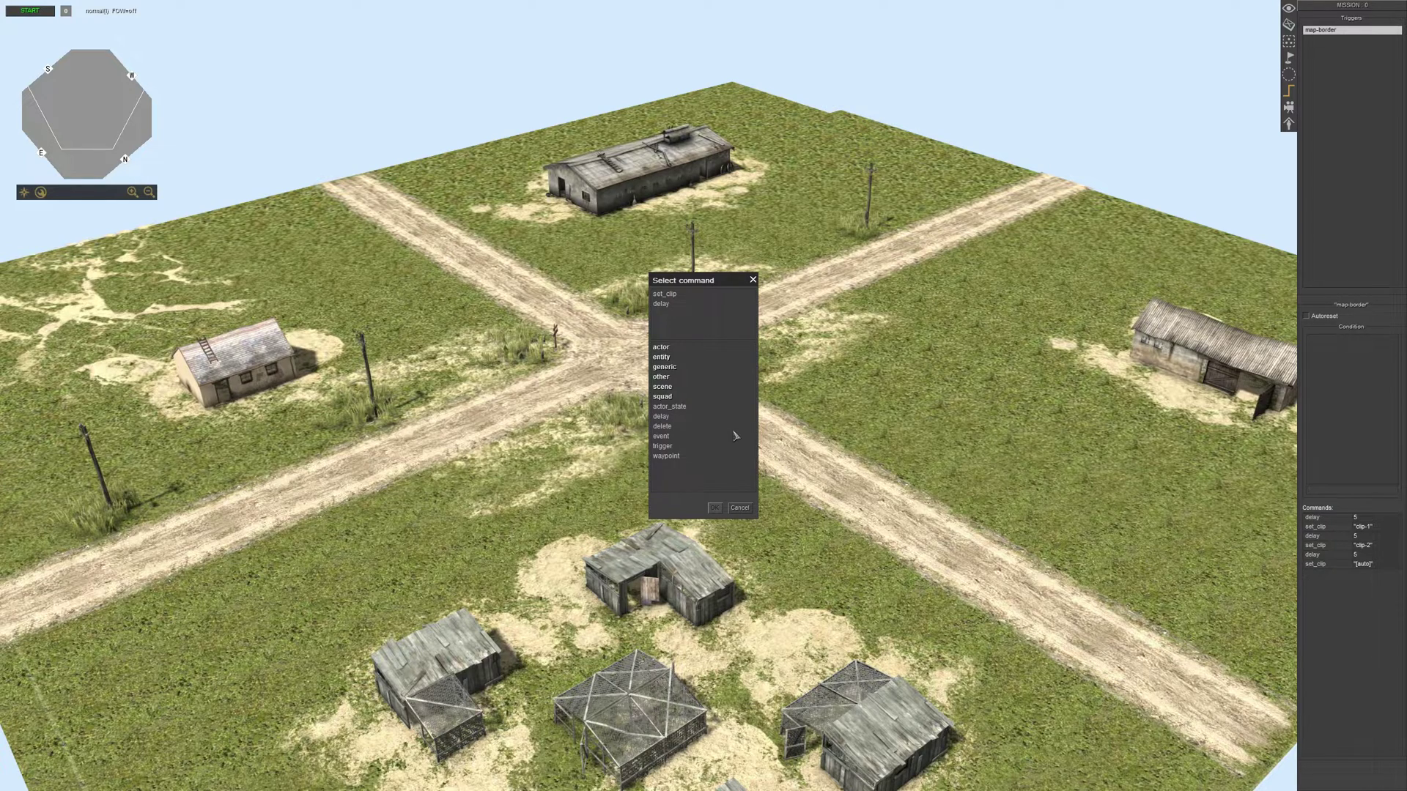
left_click(670, 367)
left_click(670, 348)
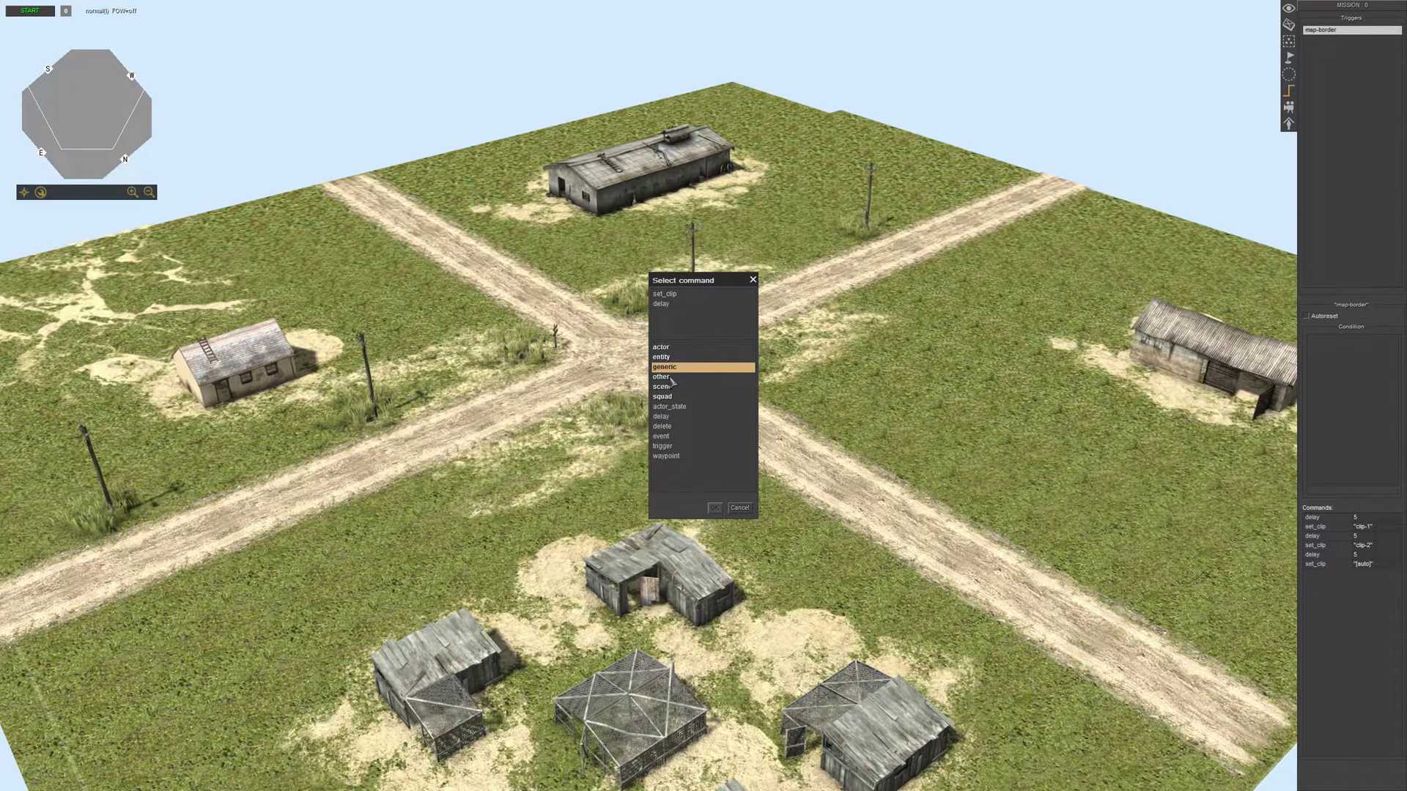
left_click(670, 377)
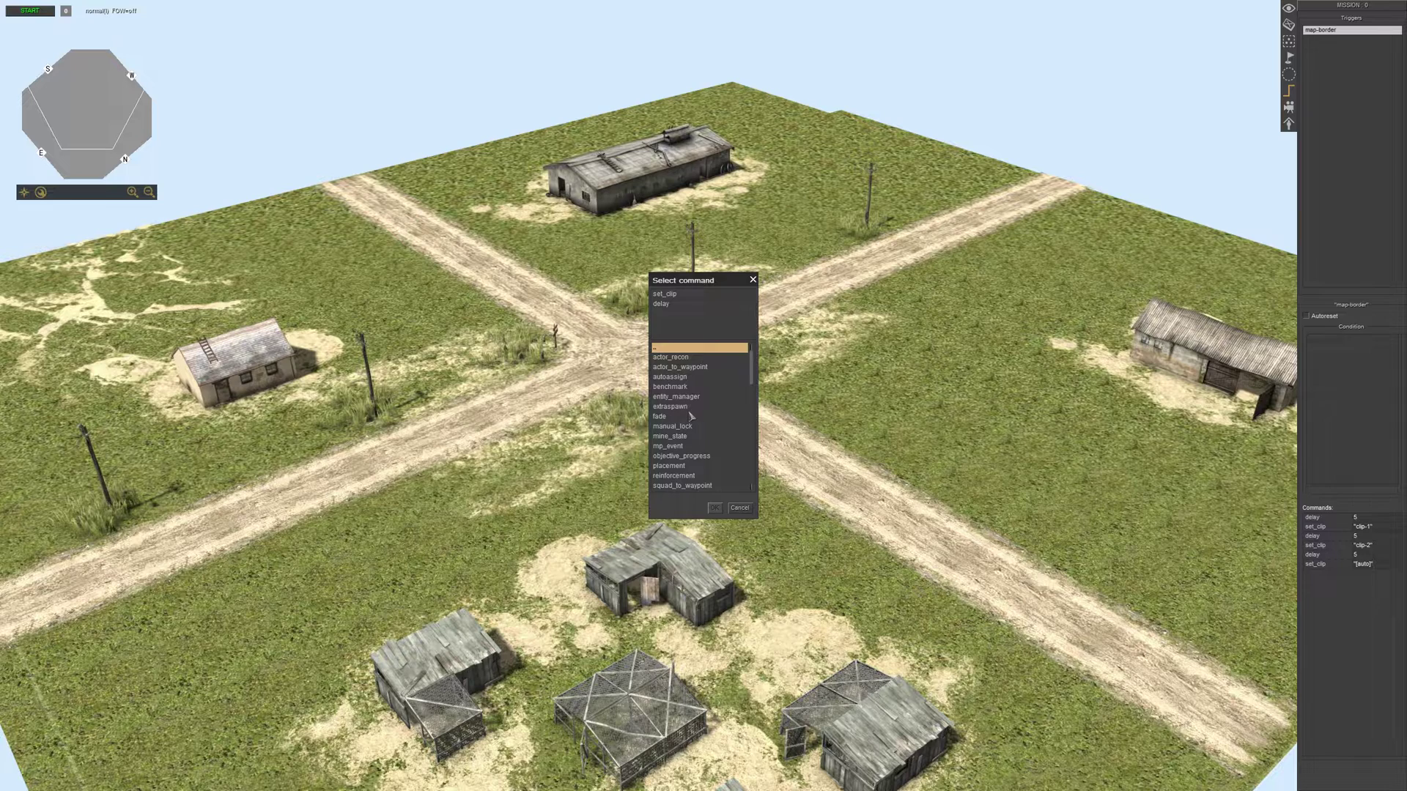
left_click(669, 348)
left_click(667, 377)
left_click(661, 417)
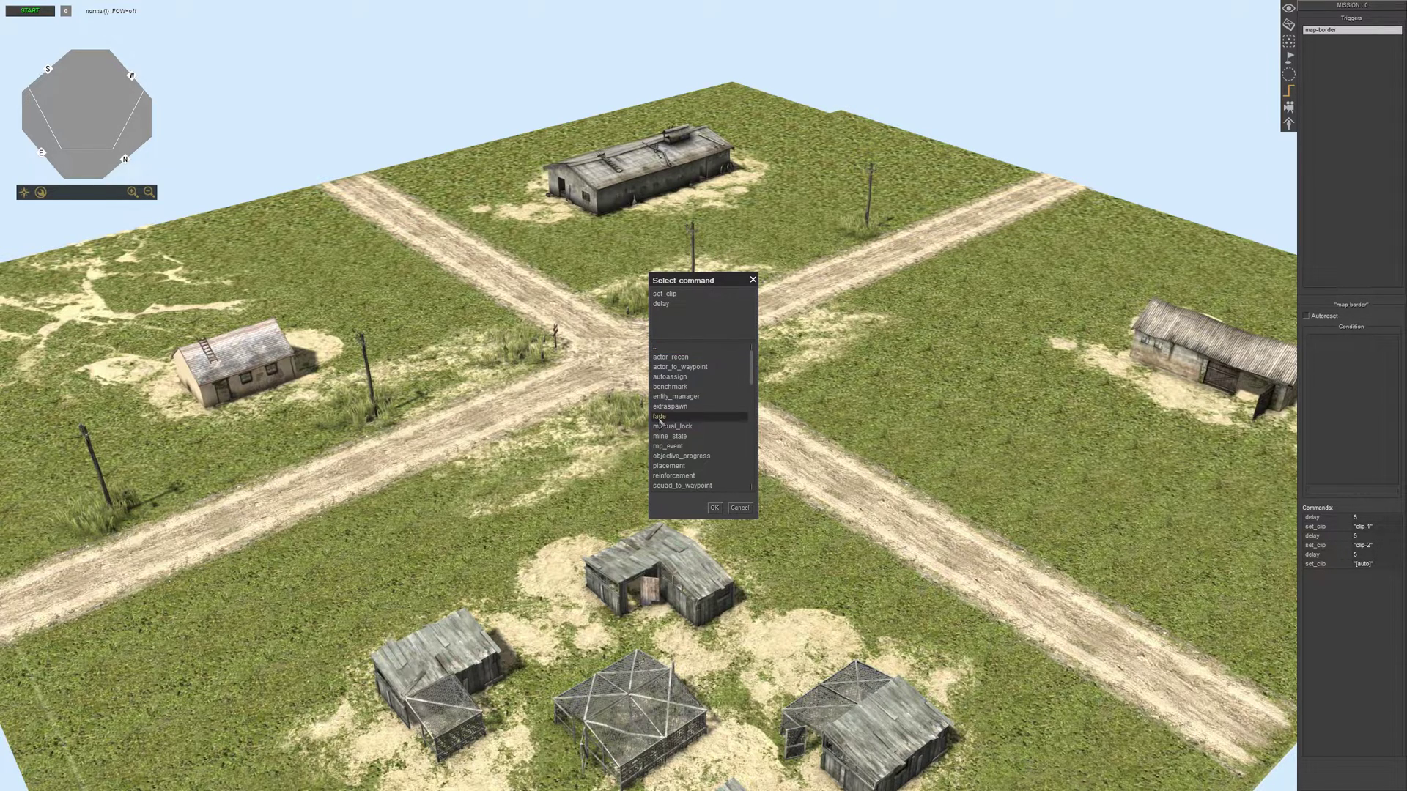
double_click(660, 417)
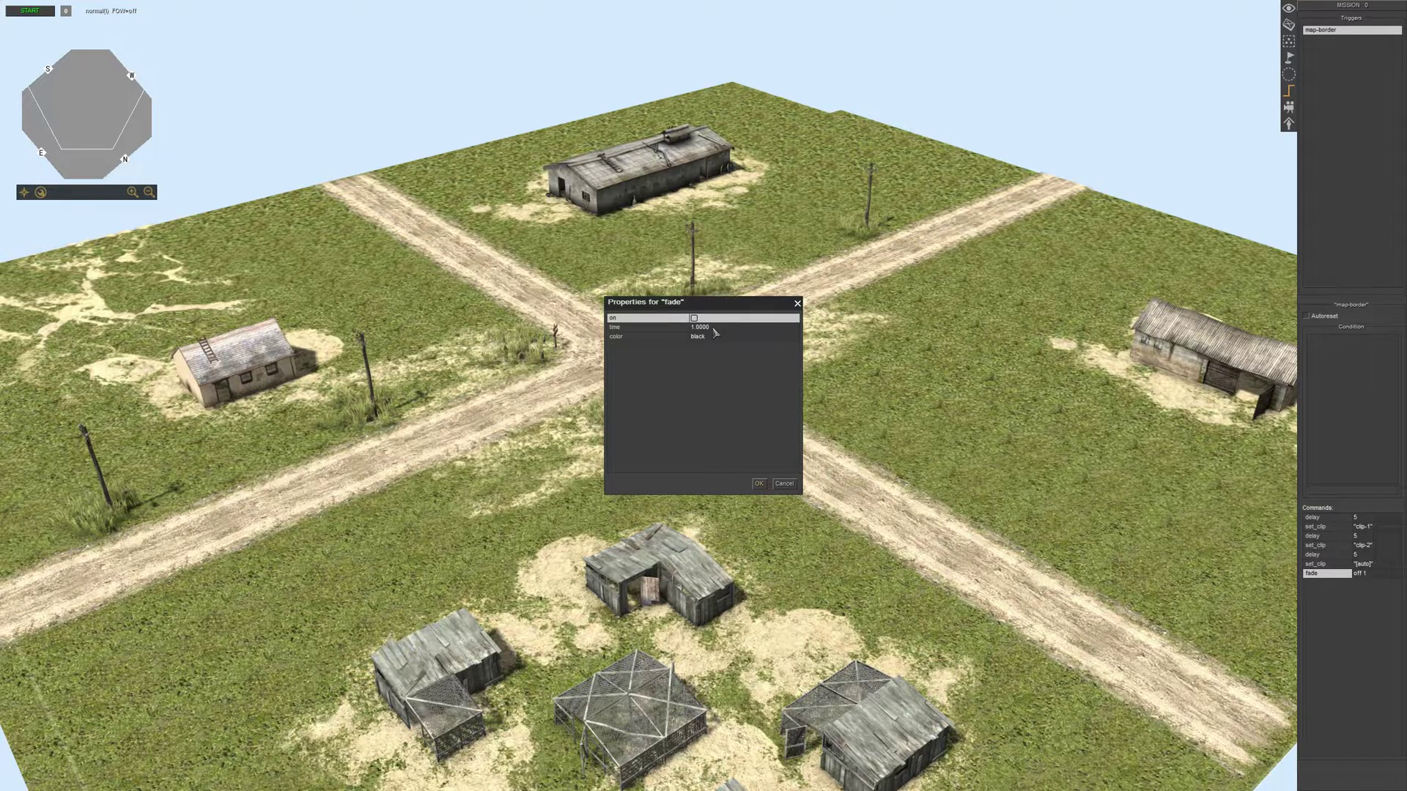
Set the fade command's time to 5, keeping it switched off and its color black.
left_click_drag(701, 307, 708, 246)
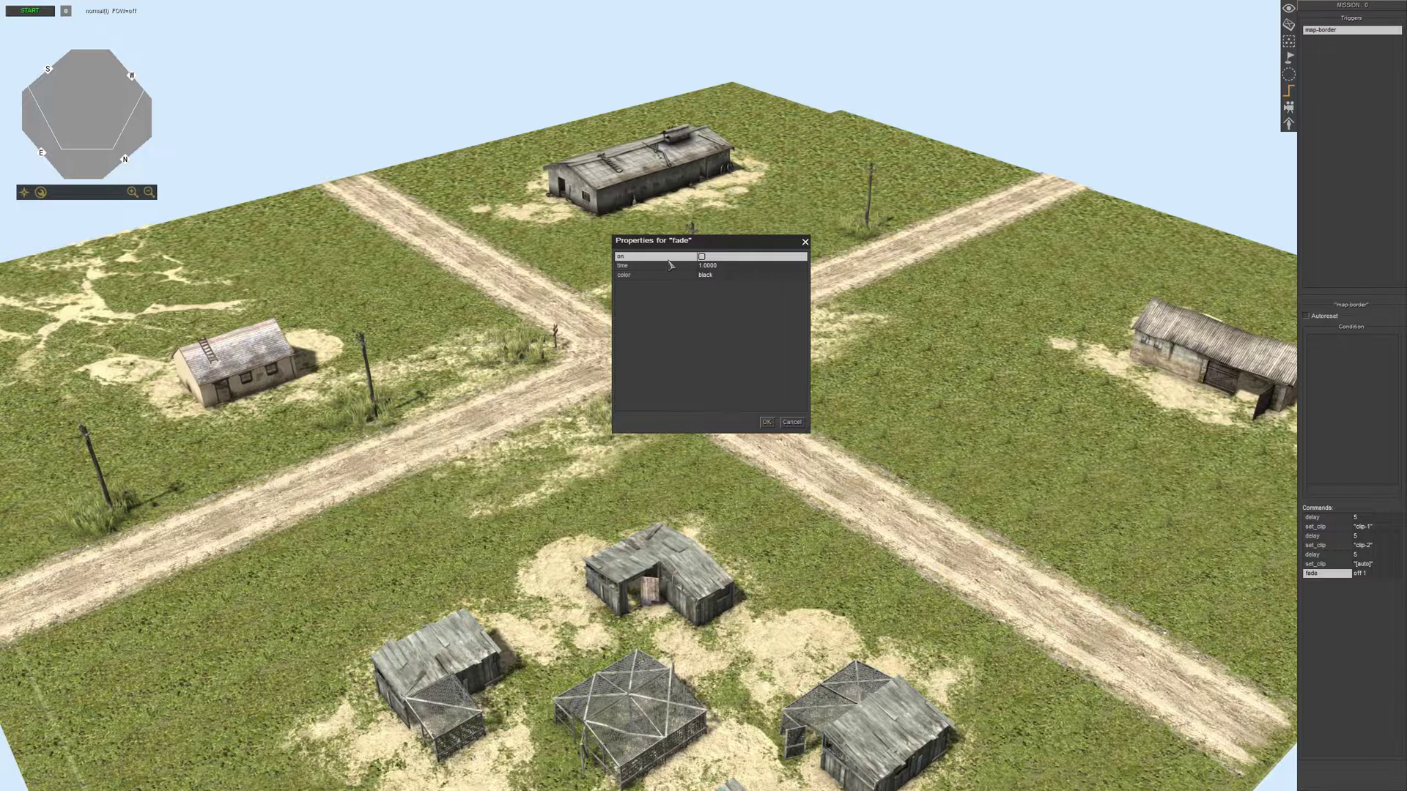
left_click(721, 262)
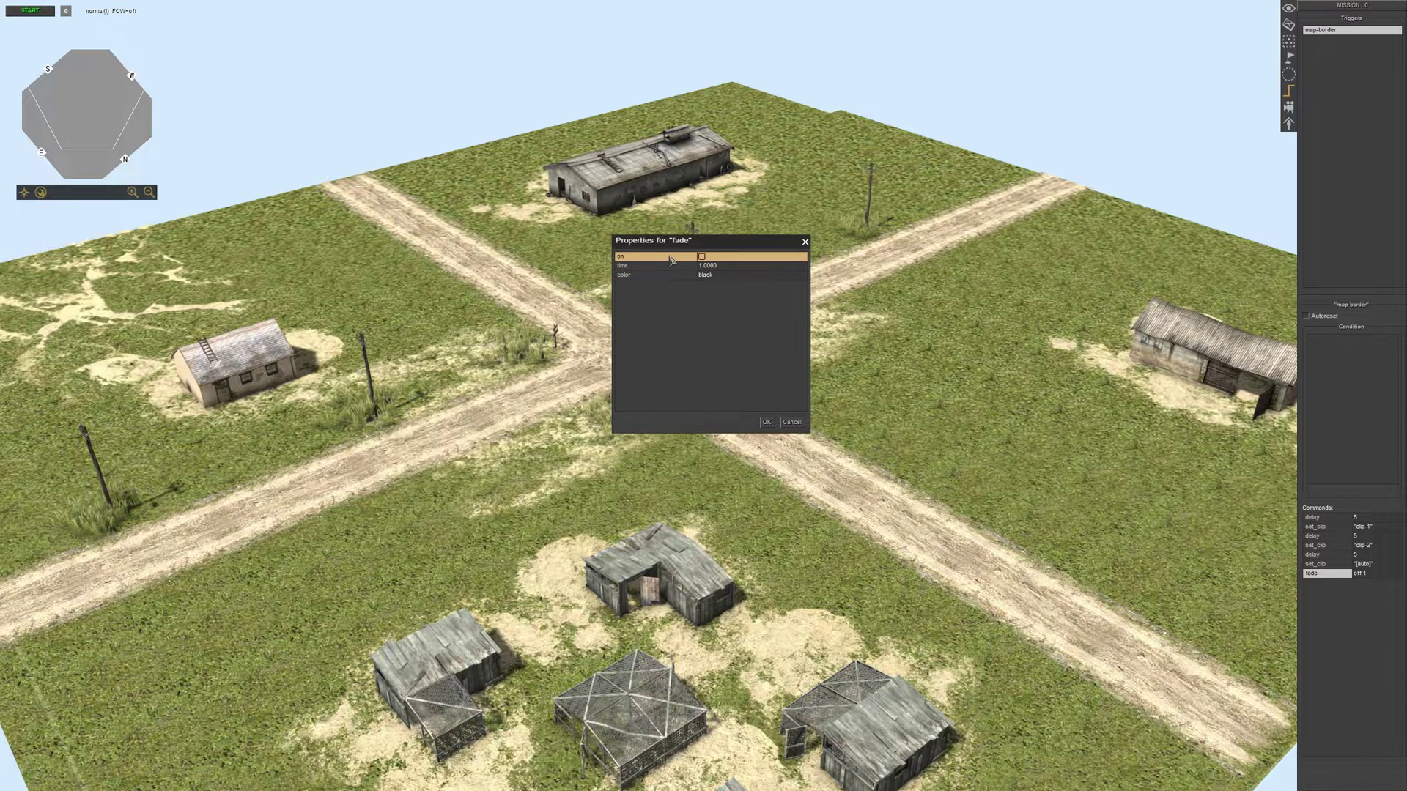
left_click(702, 258)
left_click(701, 258)
left_click(736, 267)
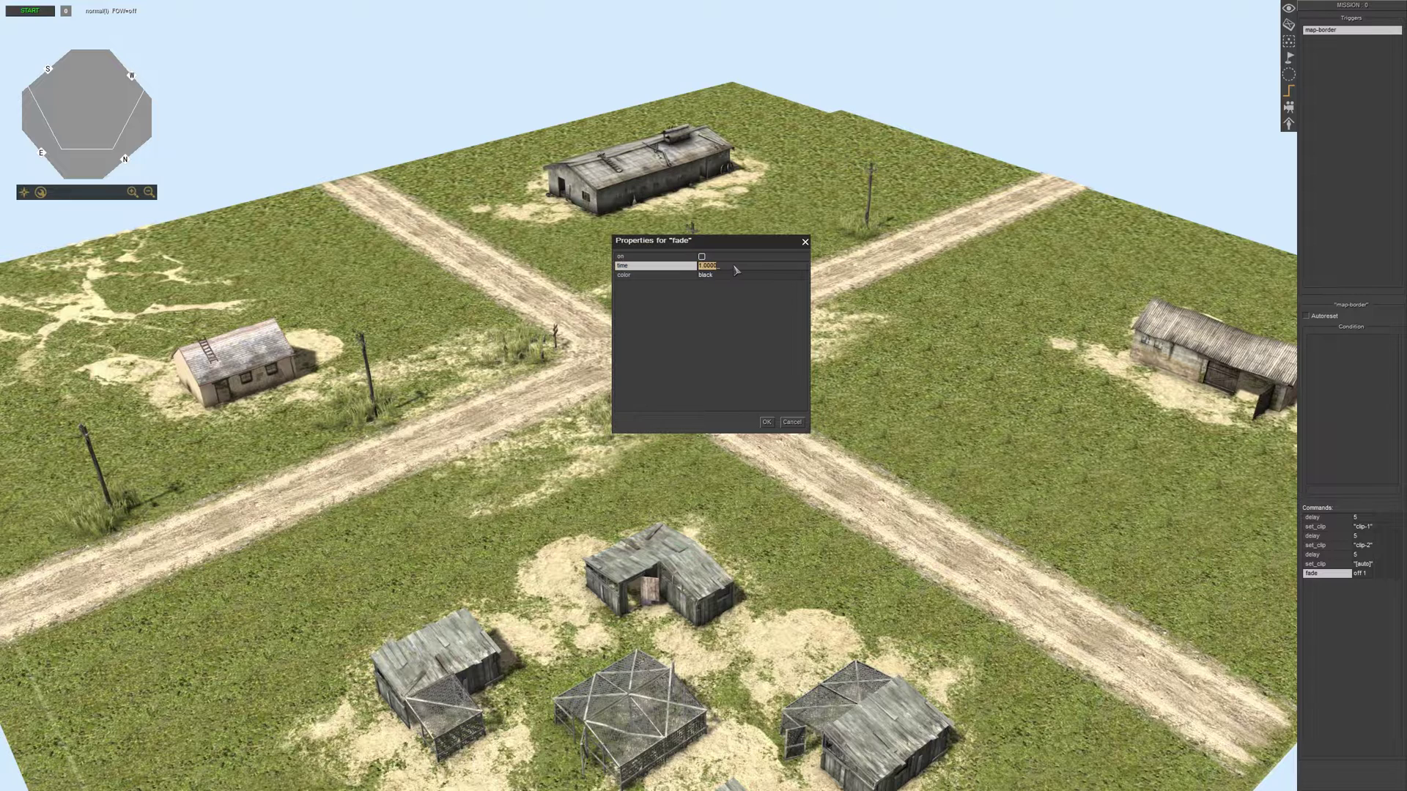
type("5")
key("Return")
left_click(725, 278)
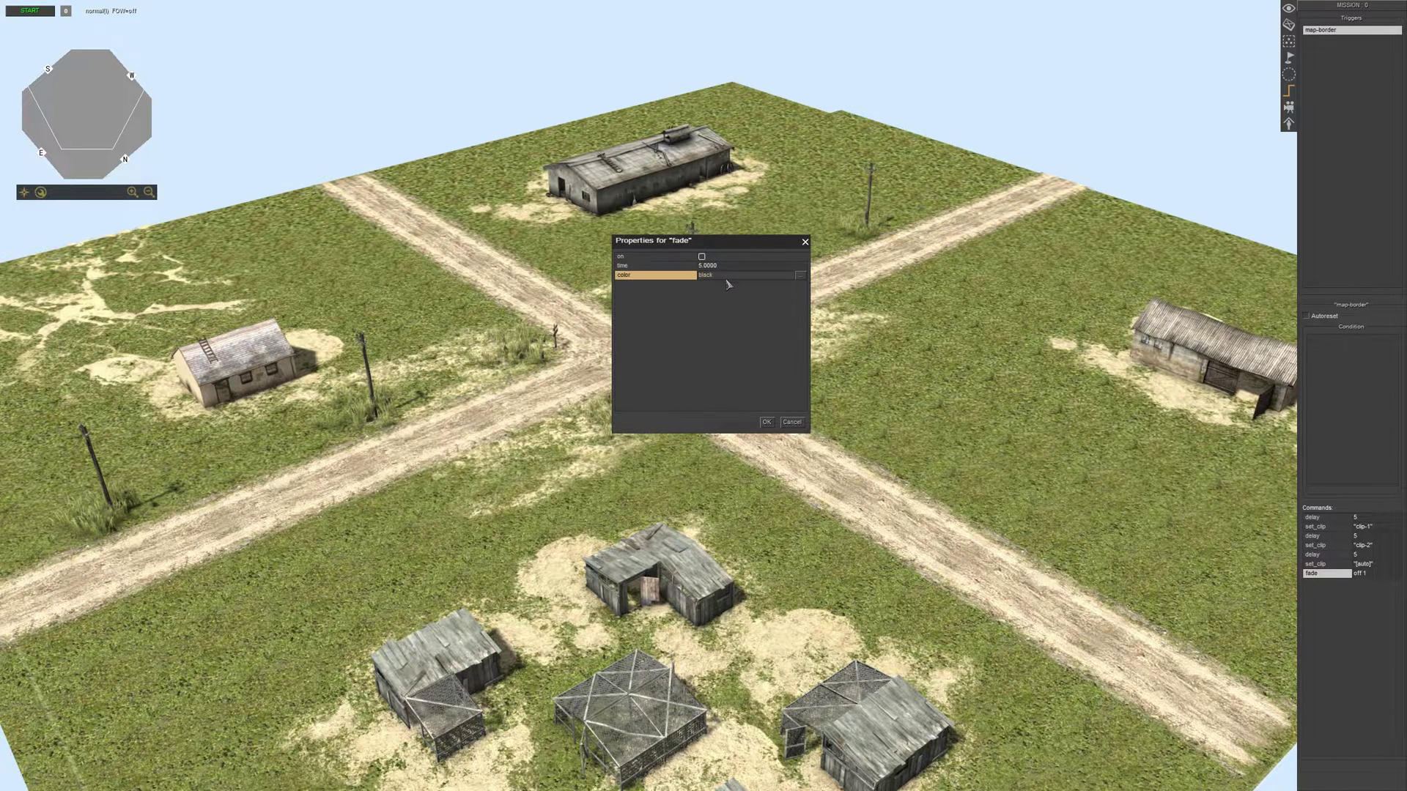
key("Return")
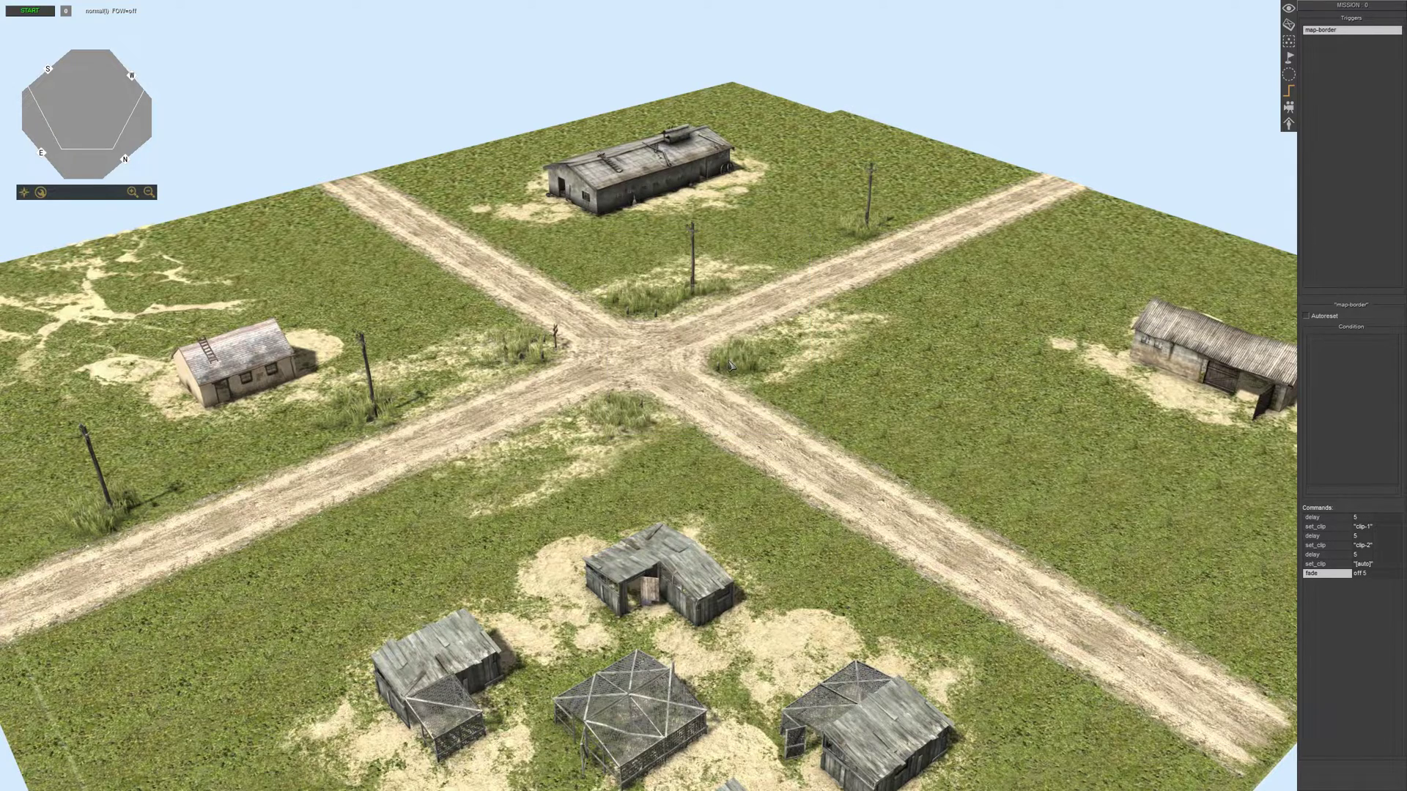
Move the fade command up to the first place in the map-border trigger's command list.
left_click(1324, 576)
key("ctrl+Up")
key("ctrl+Up")
key("ctrl+Up")
key("ctrl+Up")
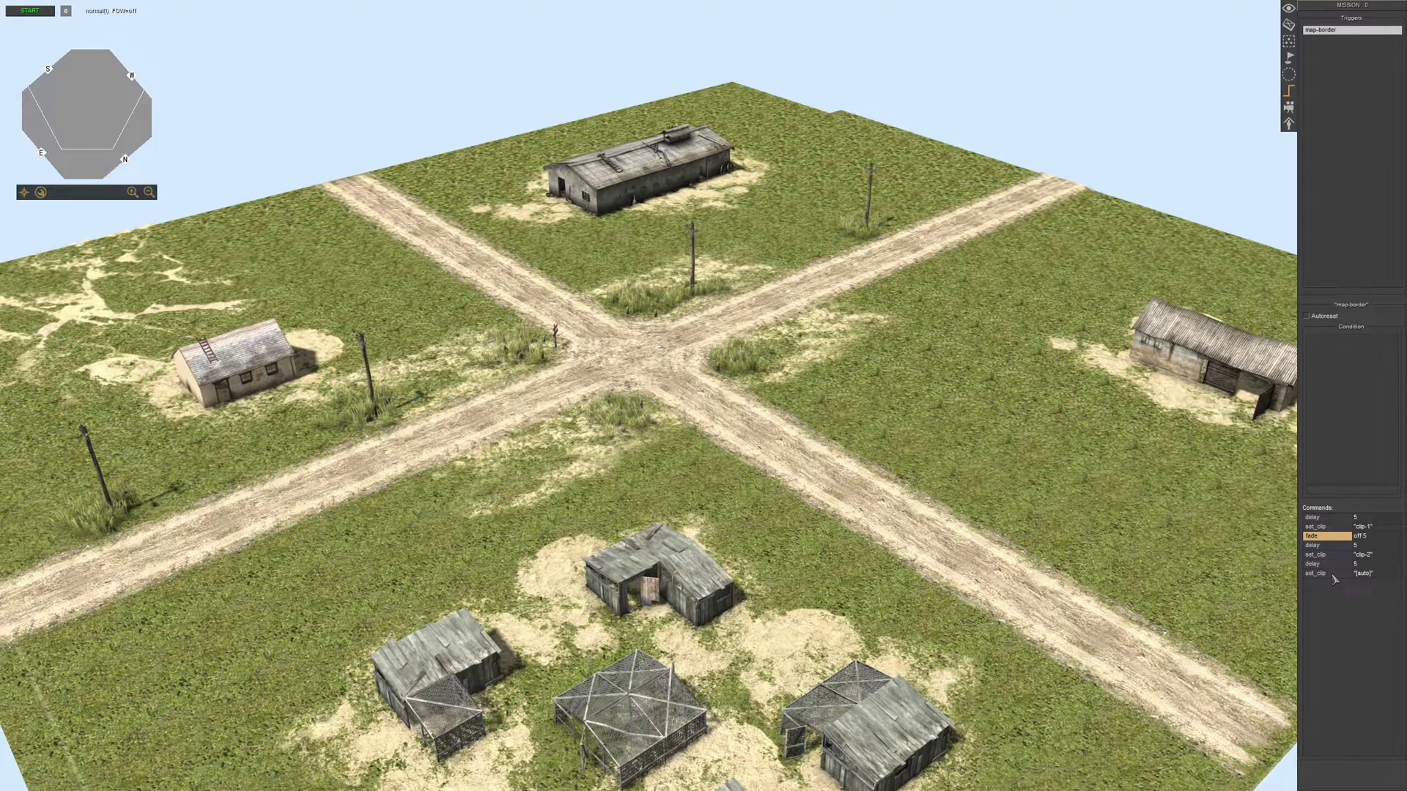
key("ctrl+Up")
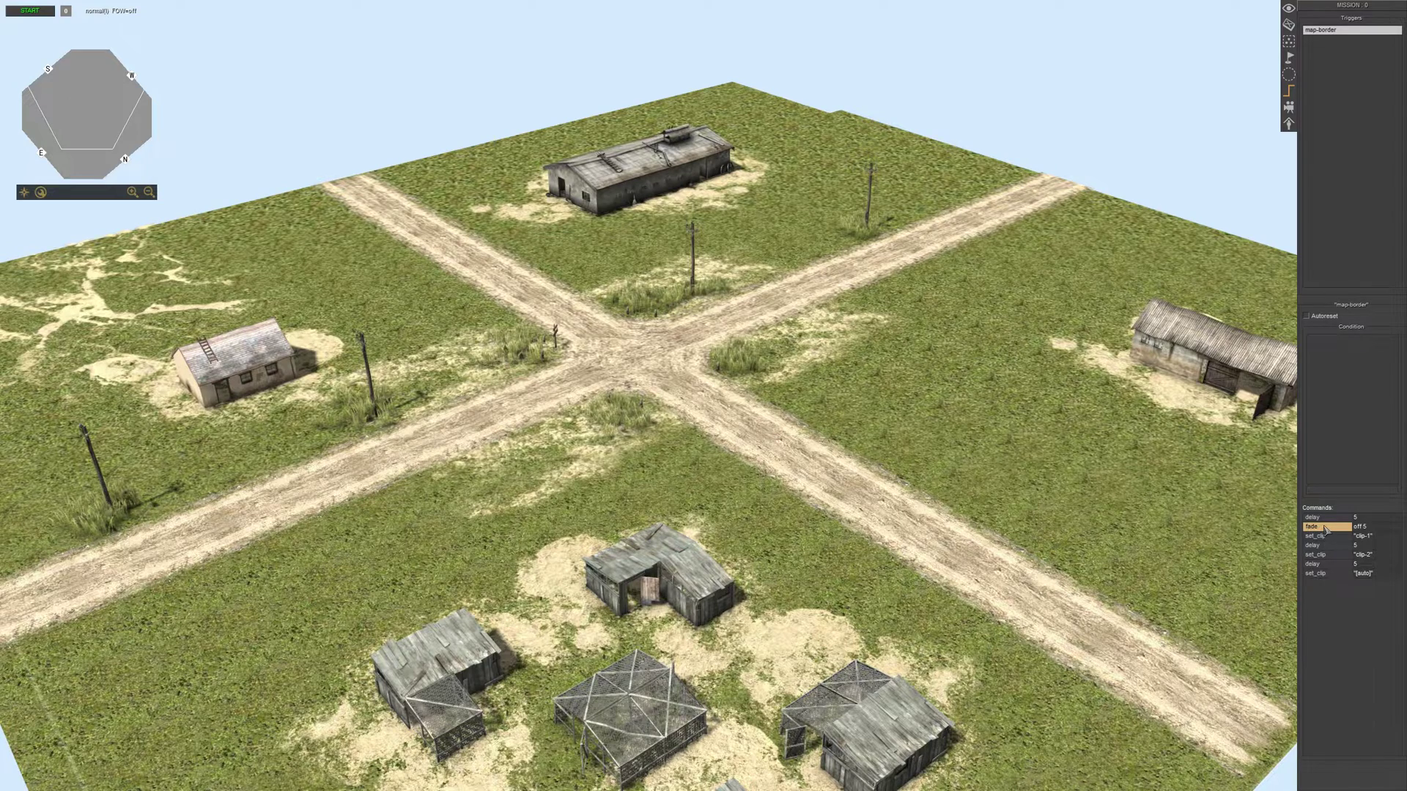
key("ctrl+Up")
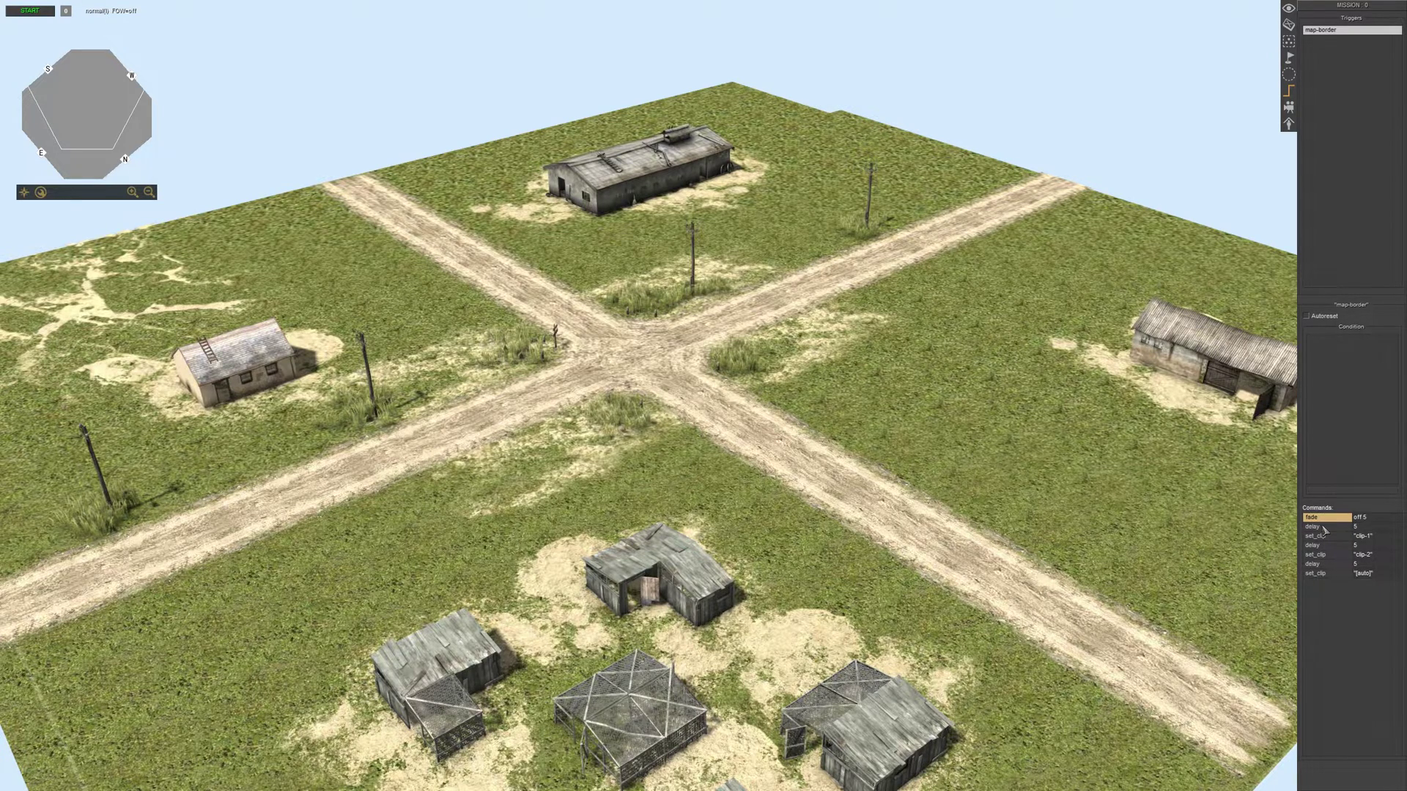
Check the fade command's properties and review the delay and set_clip clip-1 commands that follow it.
double_click(1321, 518)
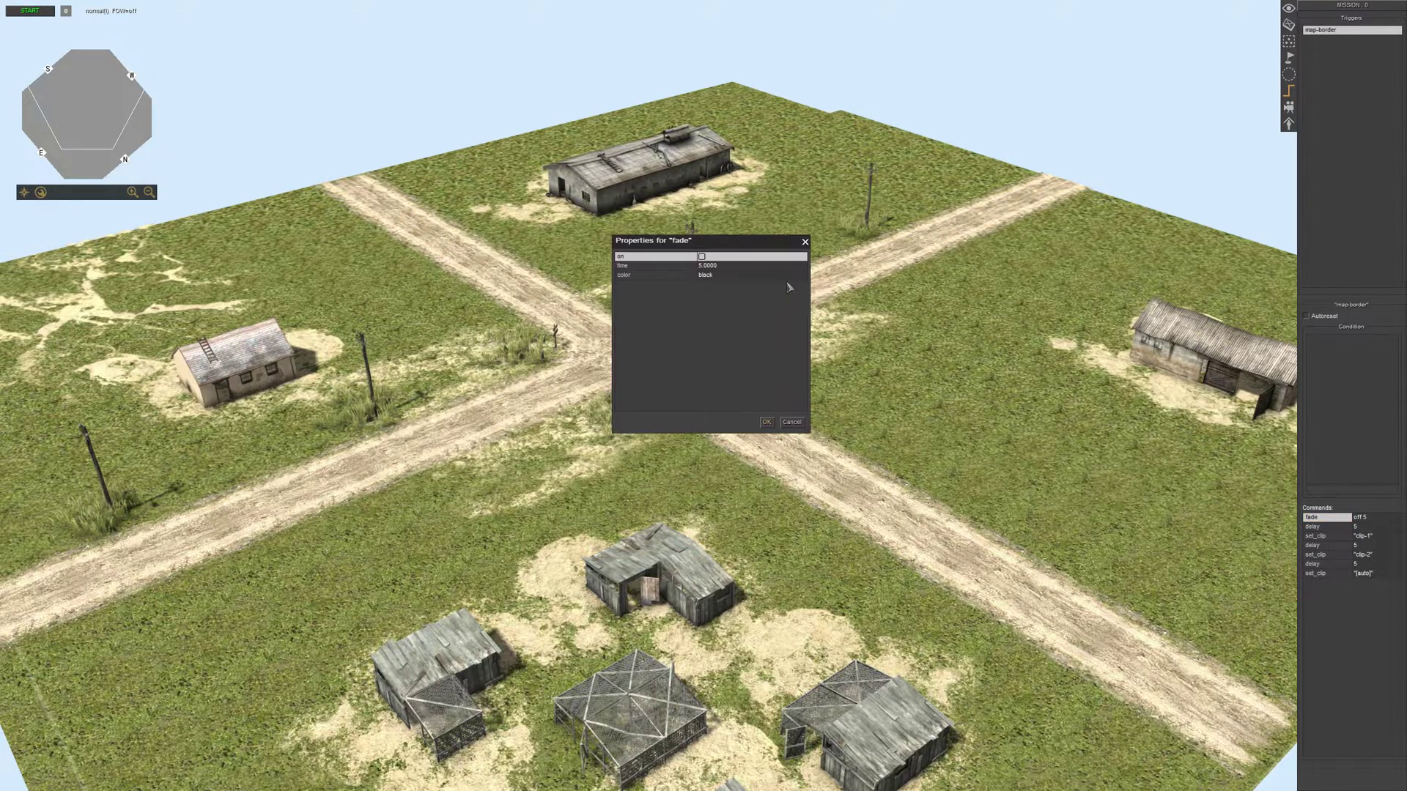
key("Escape")
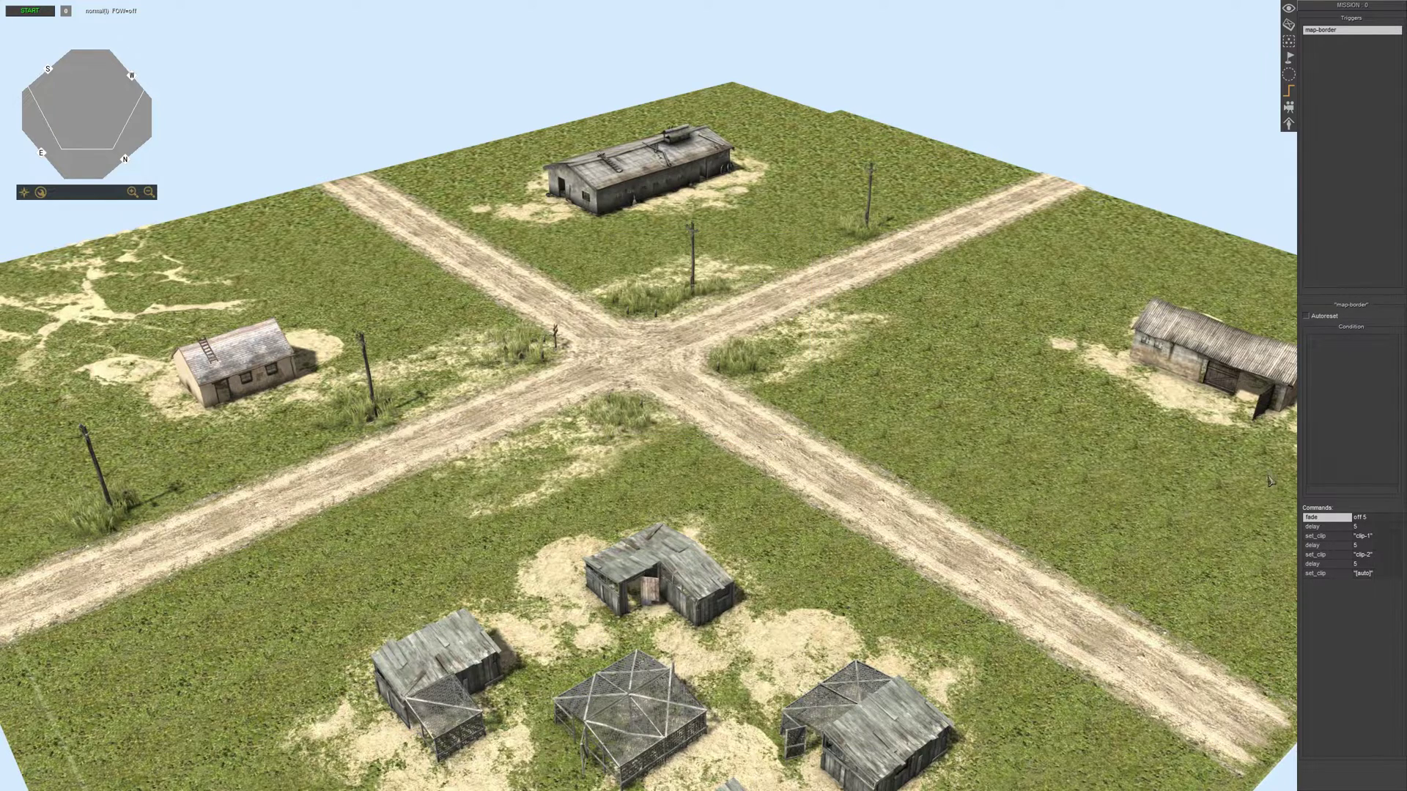
left_click(1322, 526)
left_click(1339, 537)
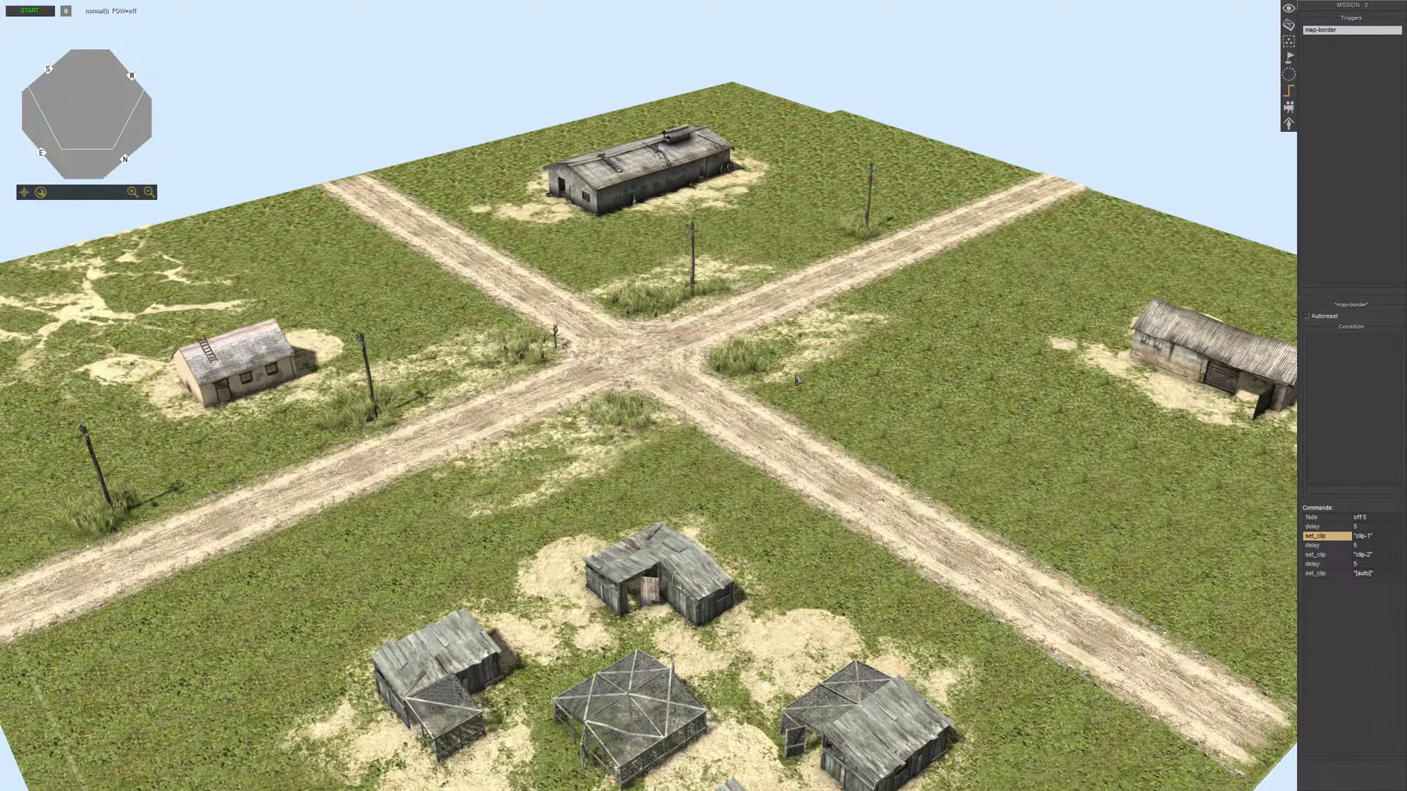
Start and end a trial mission simulation while viewing the crossroads from different angles.
middle_click_drag(896, 351, 786, 366)
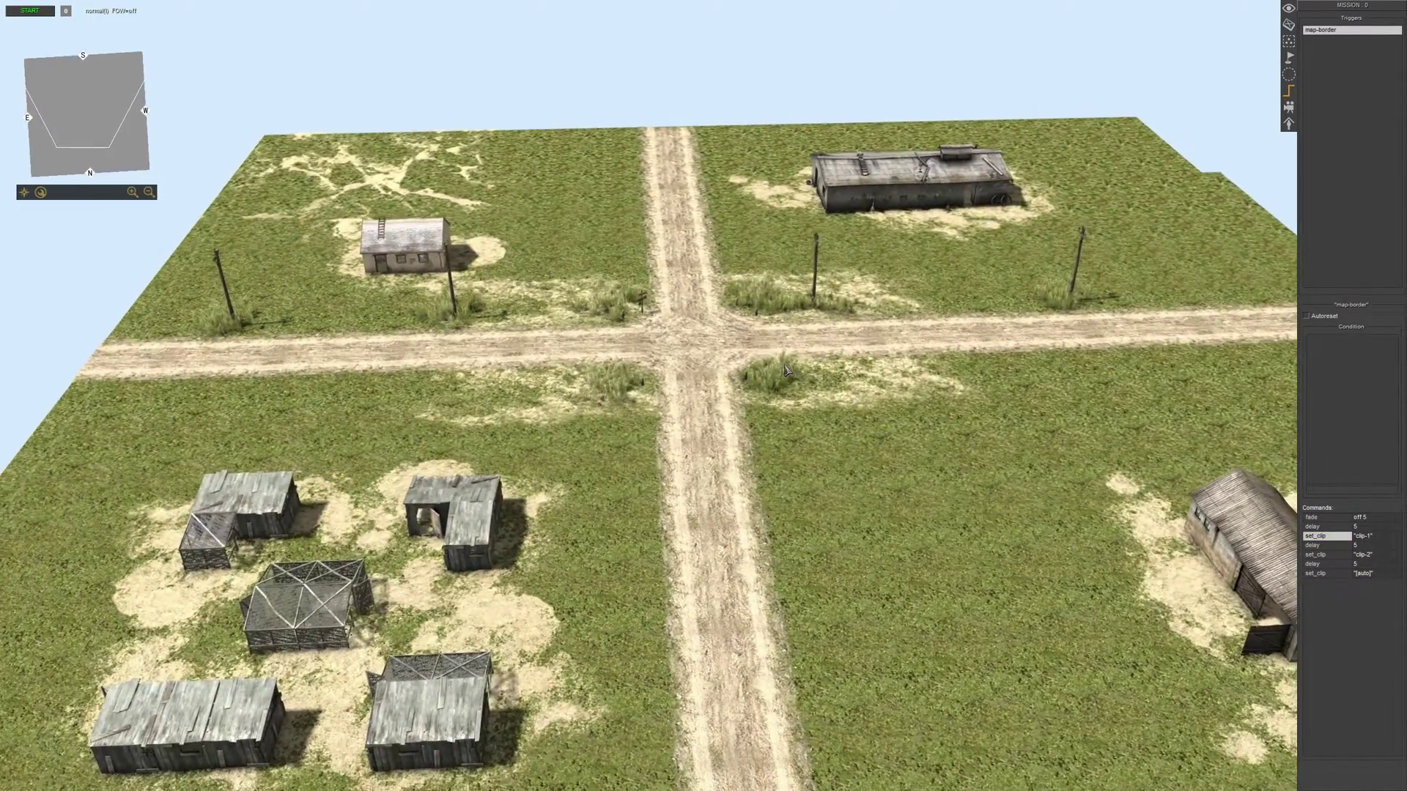
scroll(785, 366, "down", 1)
middle_click_drag(564, 392, 636, 400)
scroll(762, 372, "up", 3)
key("Right")
key("Escape")
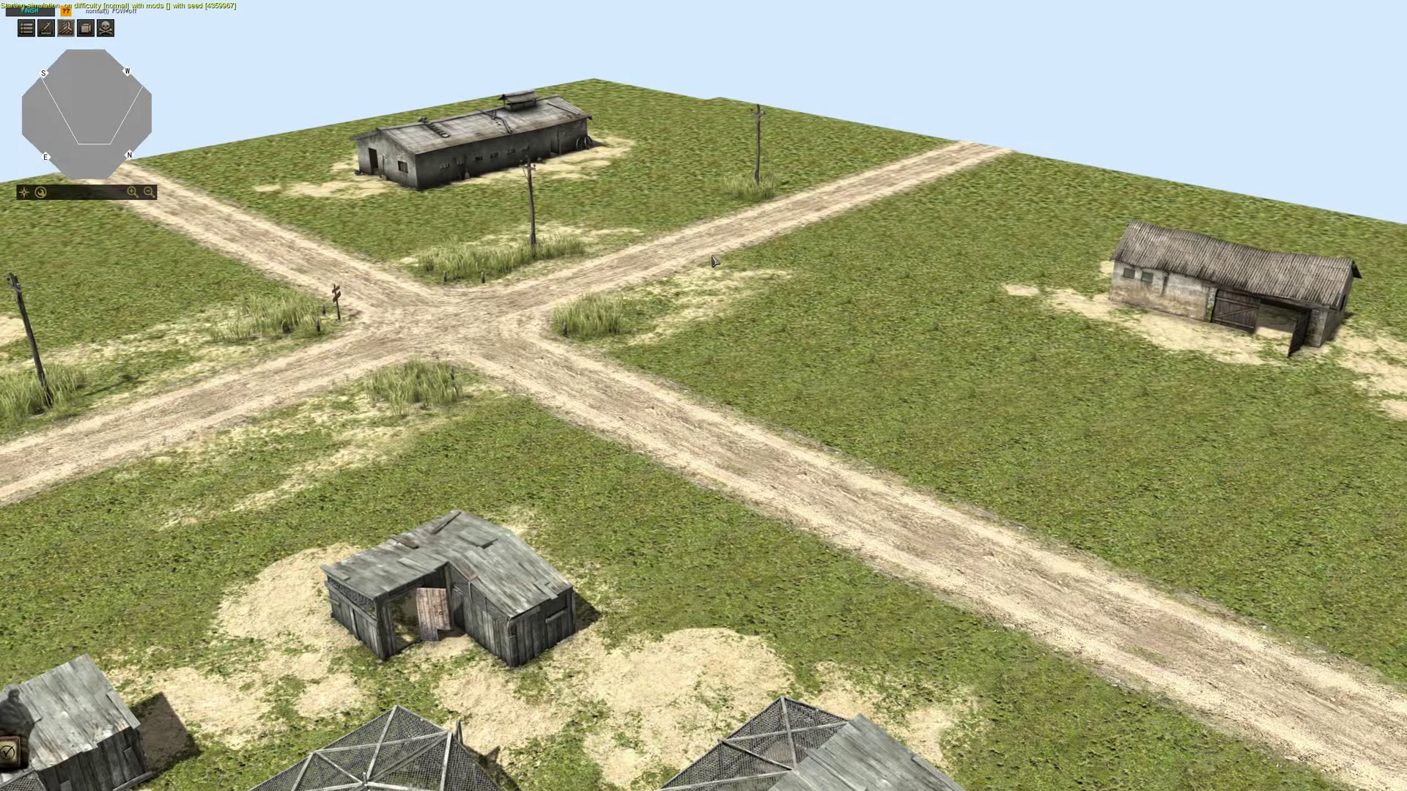
scroll(711, 258, "down", 3)
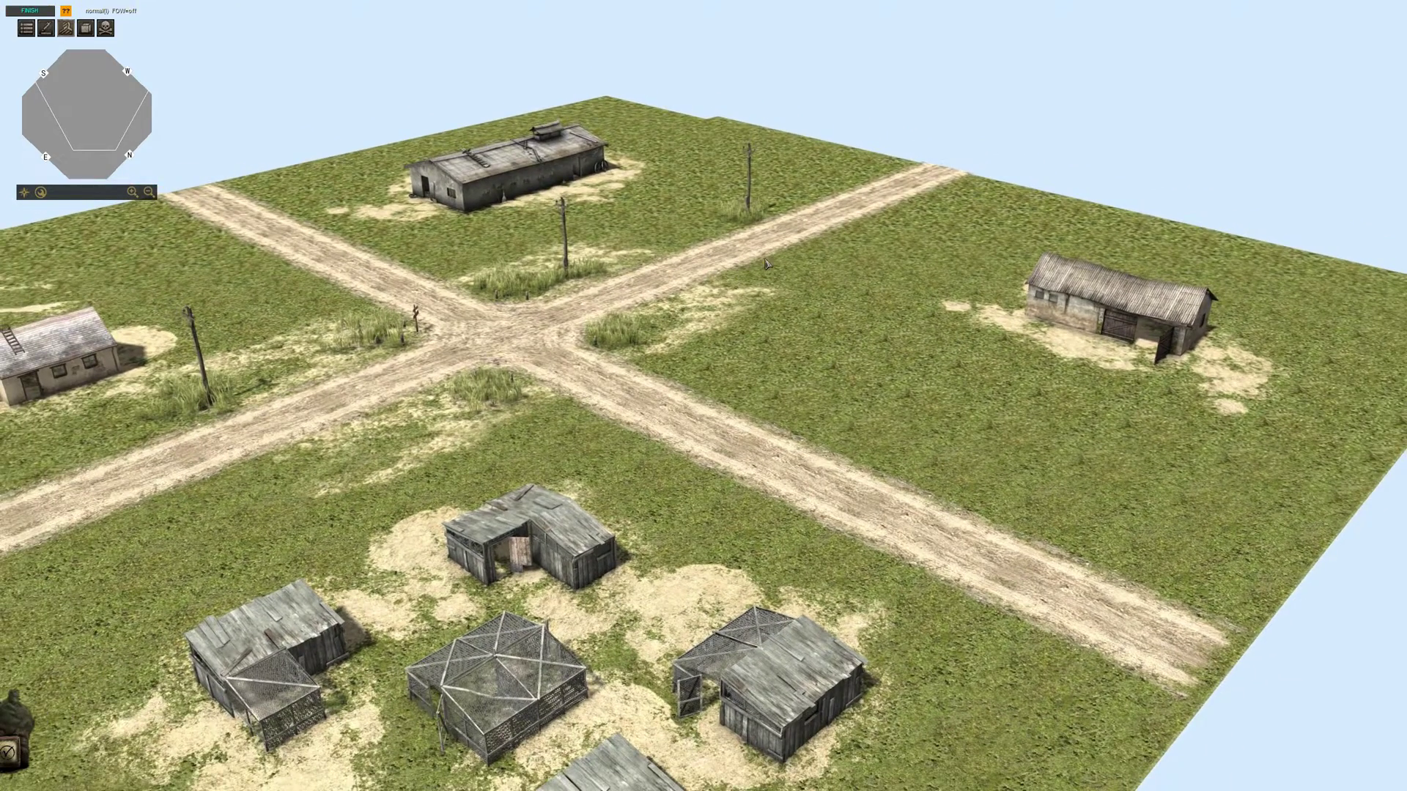
middle_click_drag(710, 258, 596, 268)
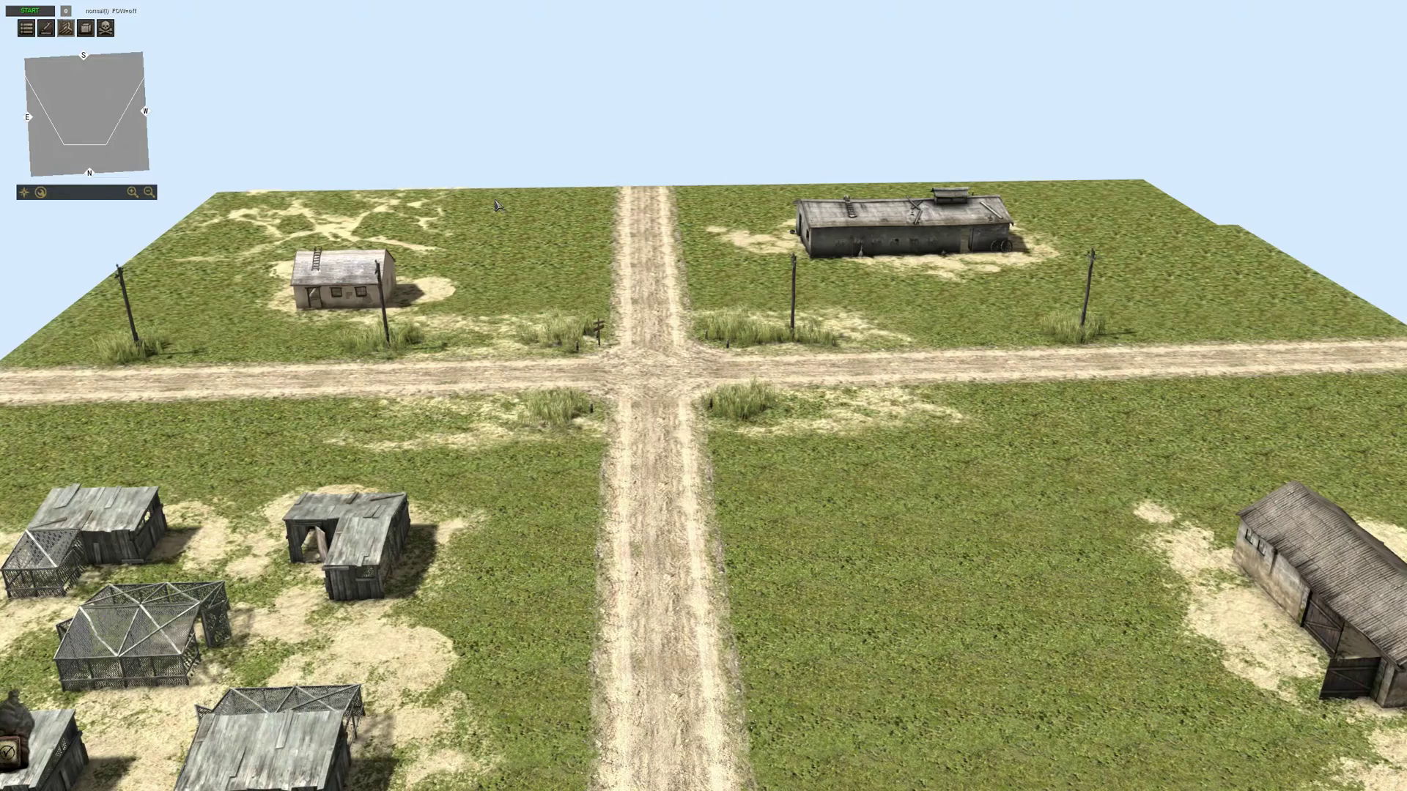
middle_click_drag(499, 207, 660, 212)
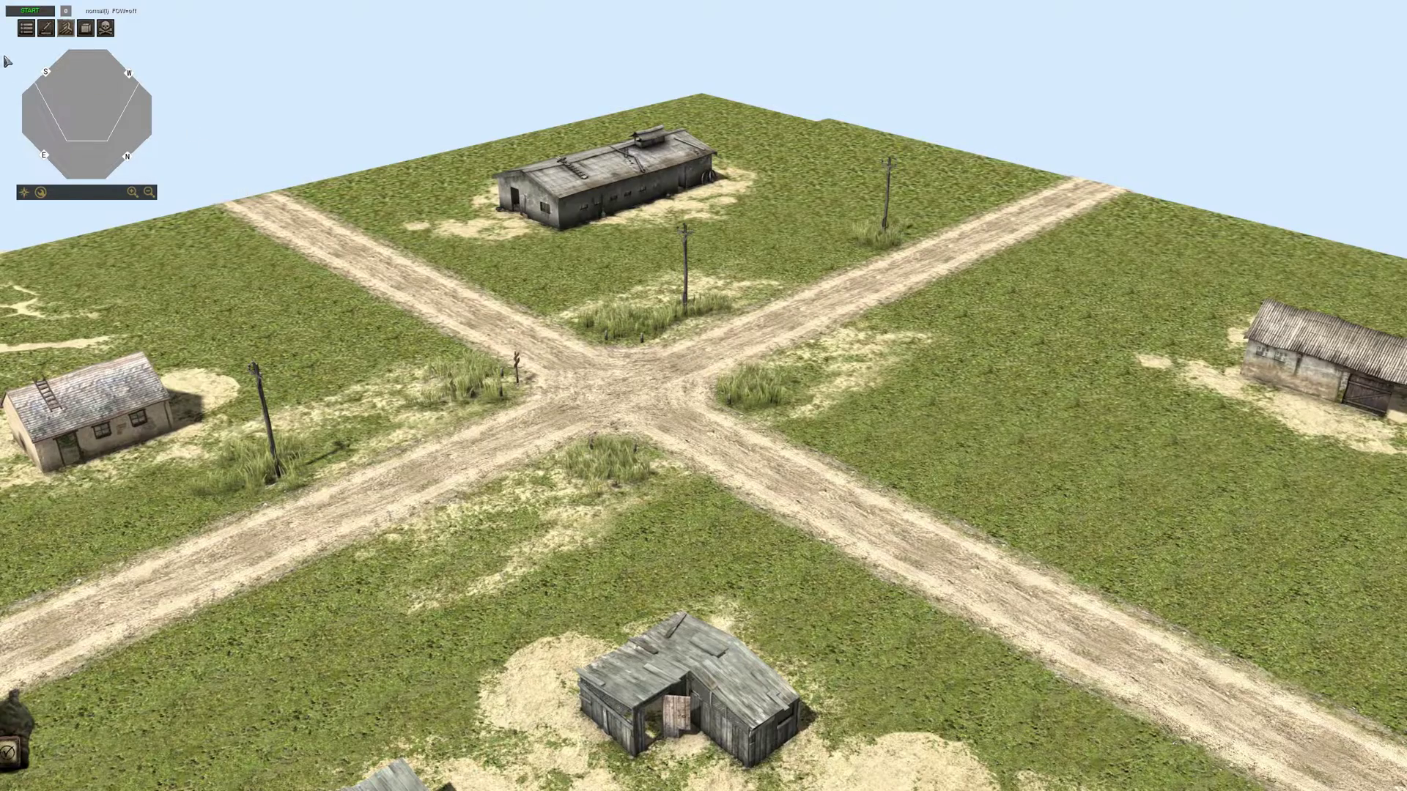
Run the mission simulation again to examine the fade from black and the border switching, and end it.
left_click(29, 10)
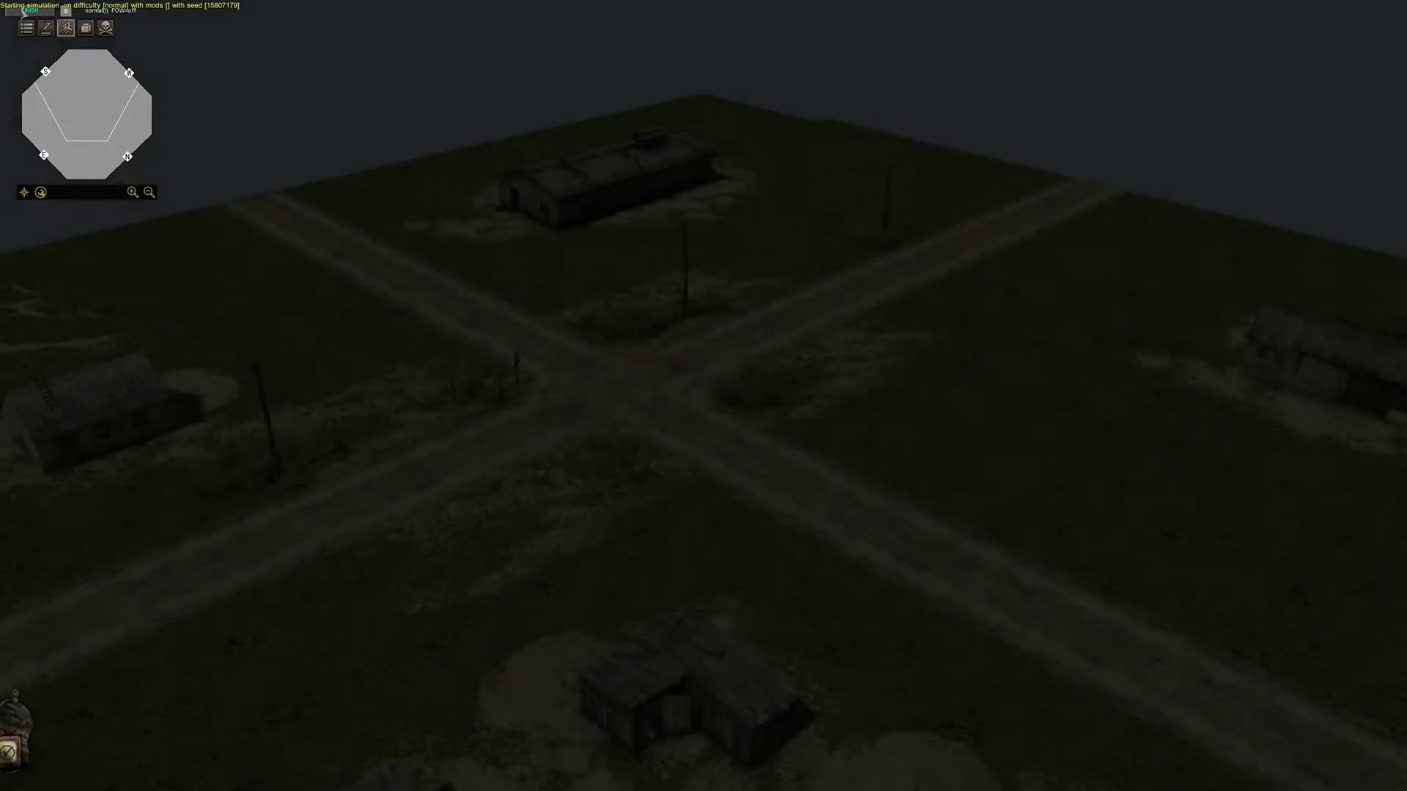
scroll(758, 606, "down", 2)
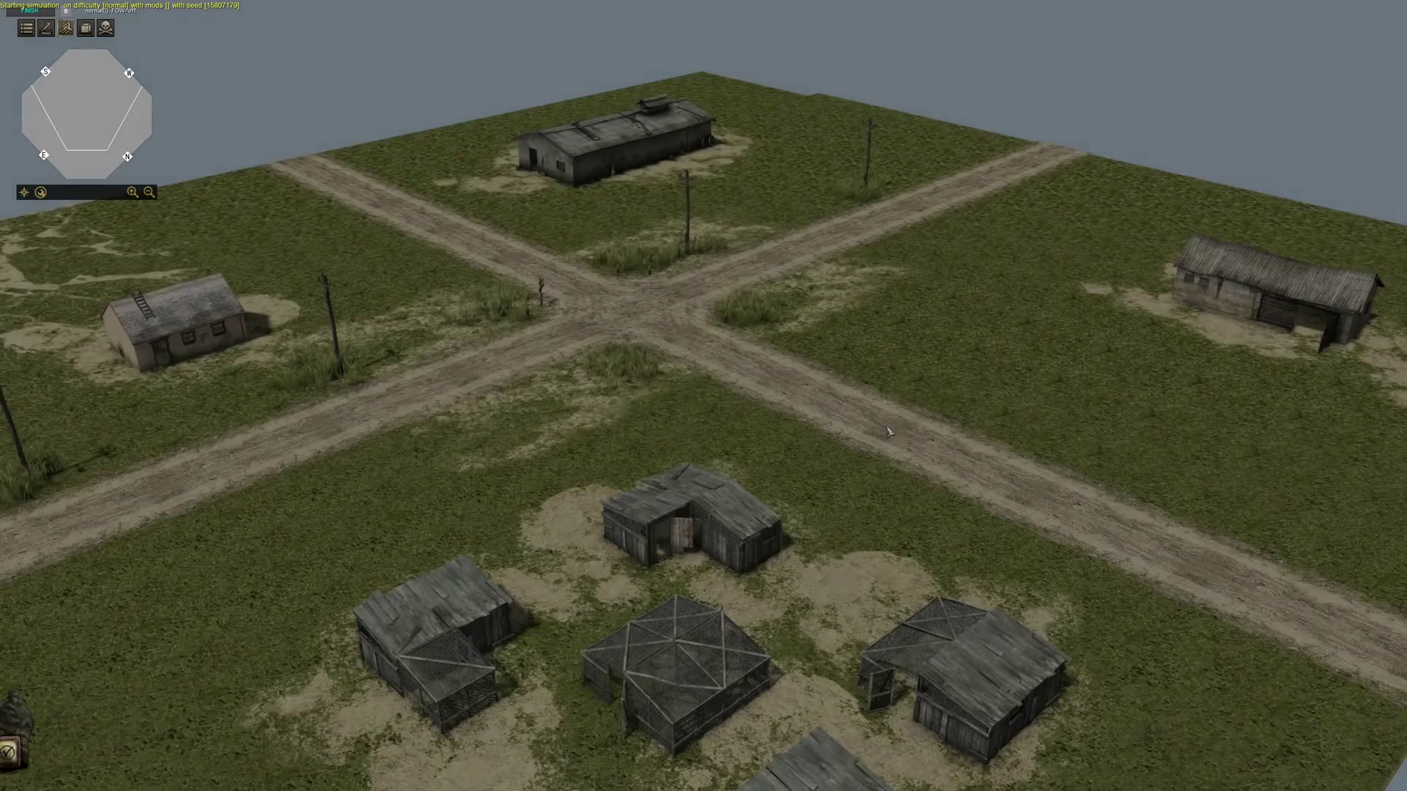
scroll(1046, 431, "up", 2)
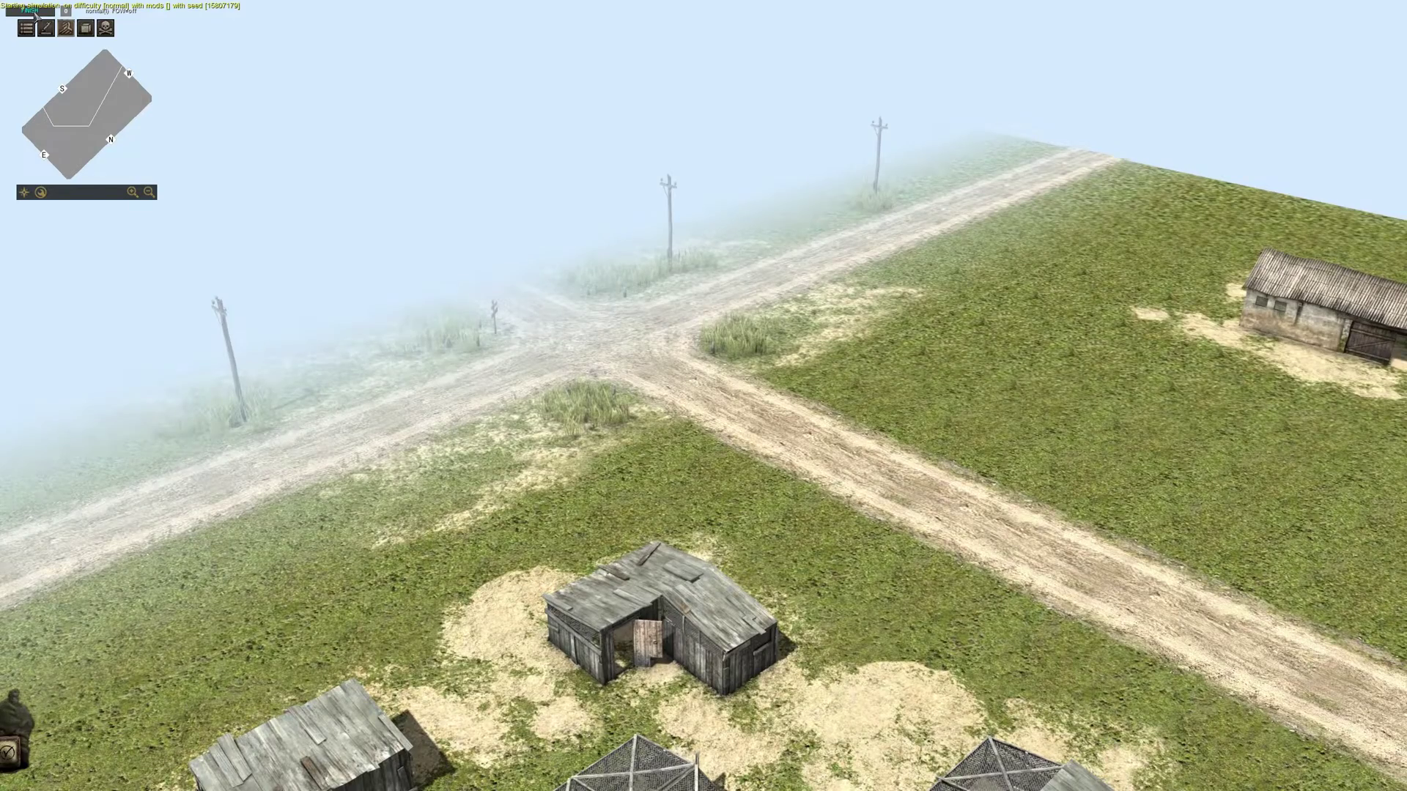
left_click(31, 11)
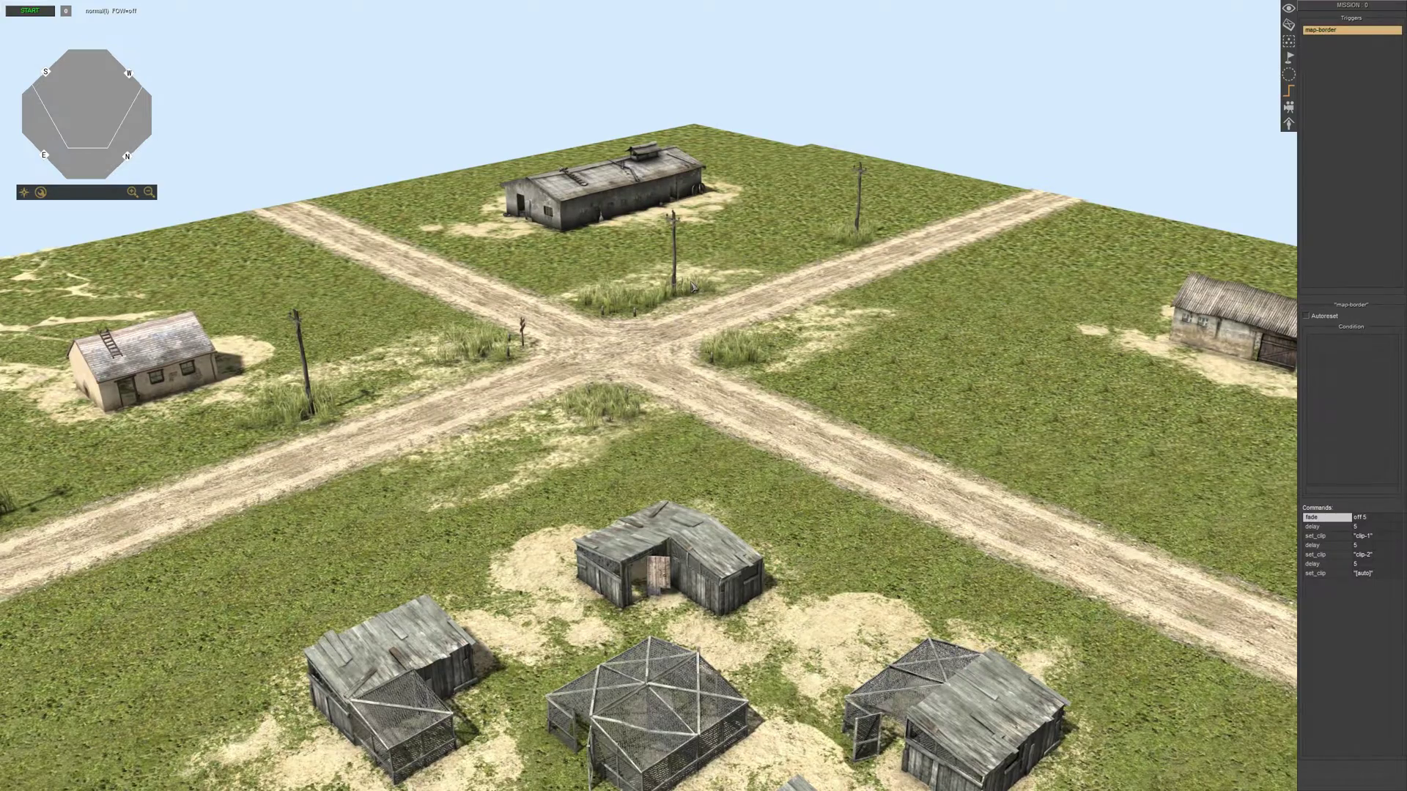
Set the time of the map-border trigger's fade command to 10, keeping it off with the colour black.
middle_click_drag(741, 250, 696, 242)
scroll(697, 242, "down", 3)
middle_click_drag(414, 332, 516, 330)
left_click_drag(451, 32, 872, 646)
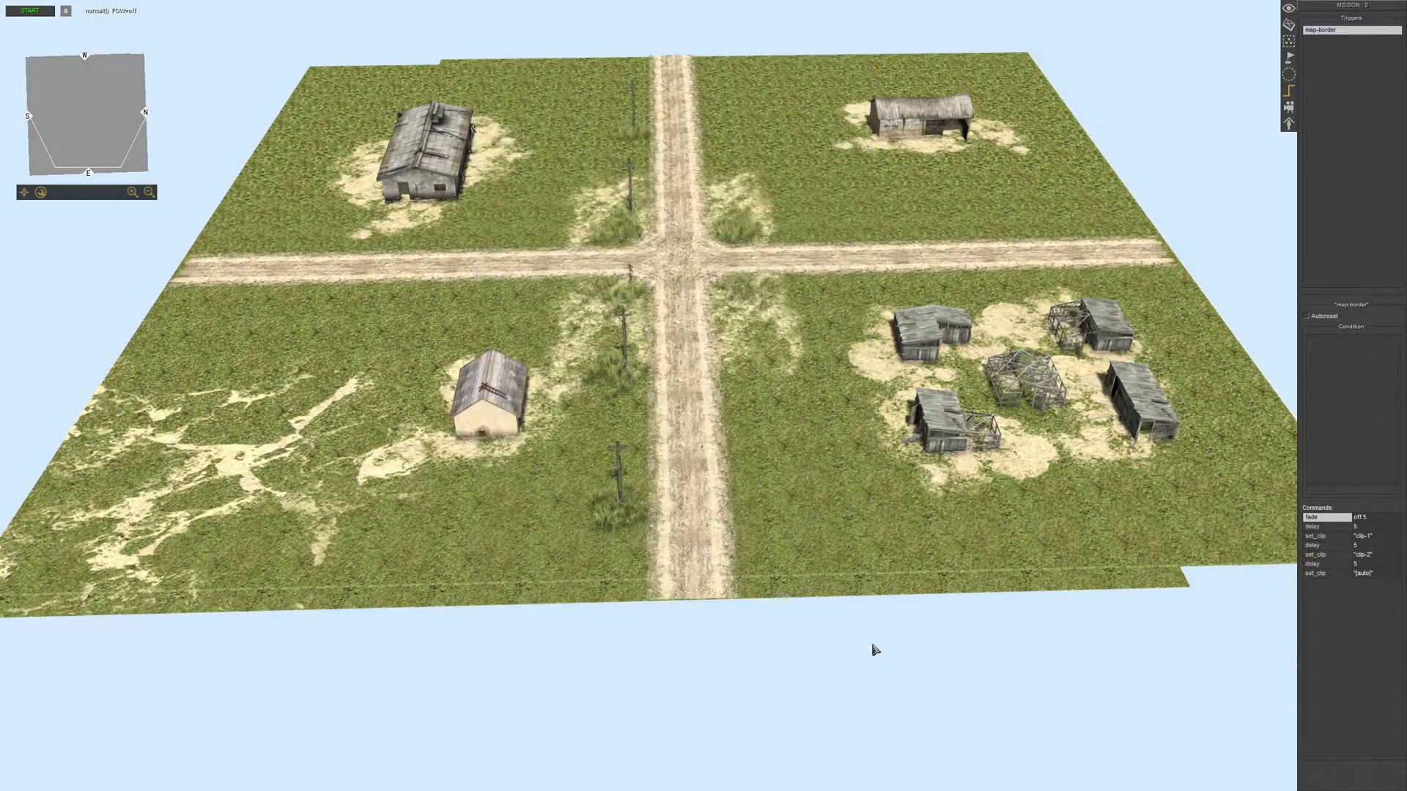
middle_click_drag(557, 117, 777, 374)
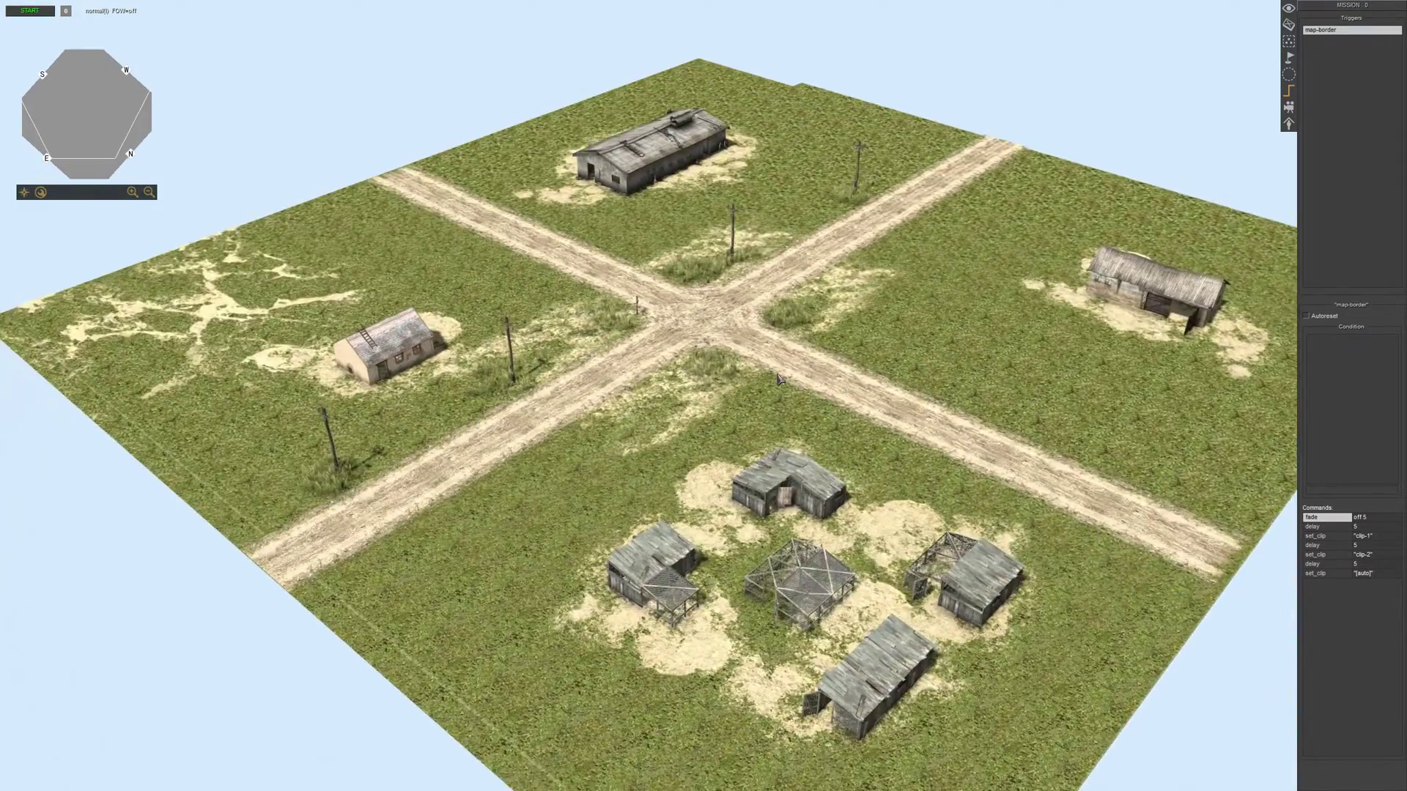
scroll(777, 374, "up", 3)
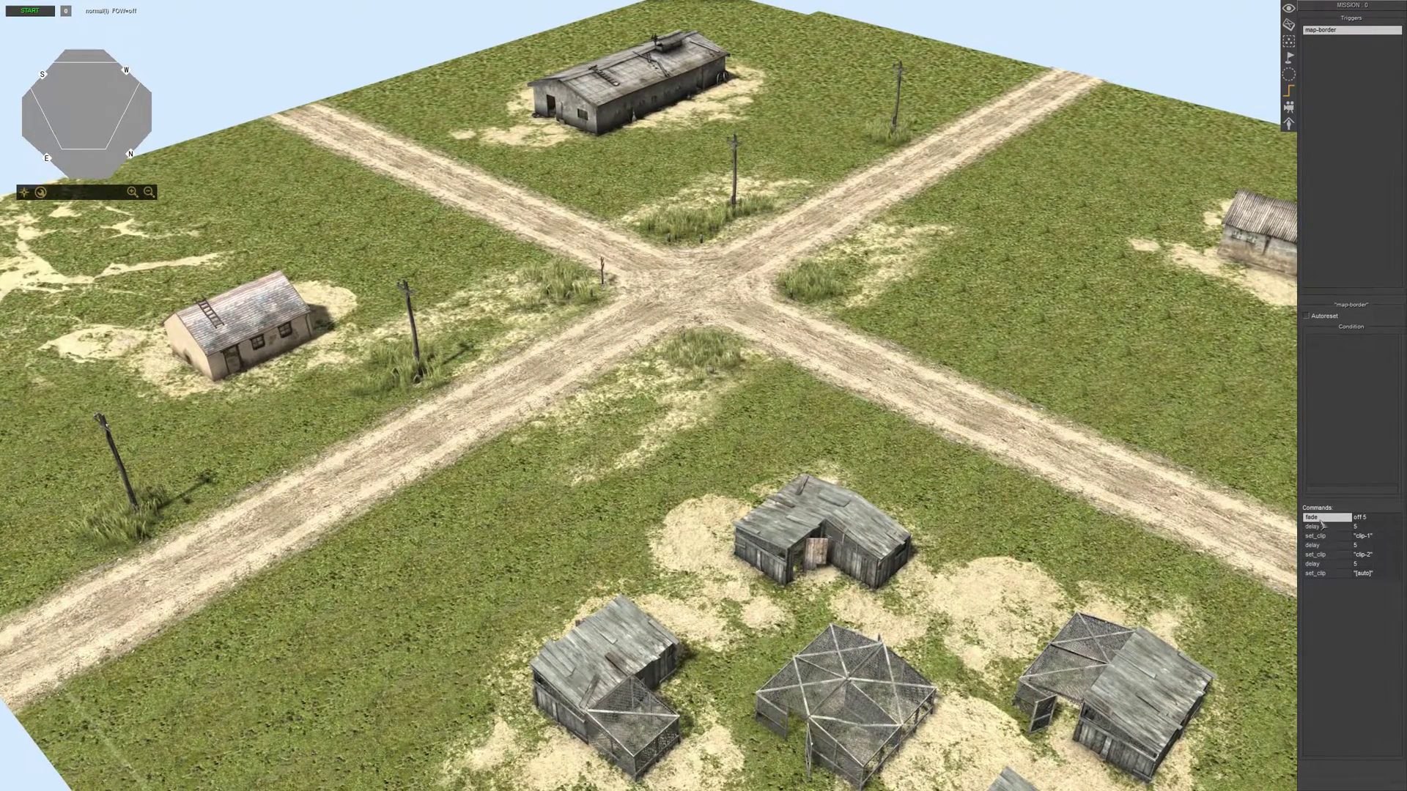
double_click(1323, 519)
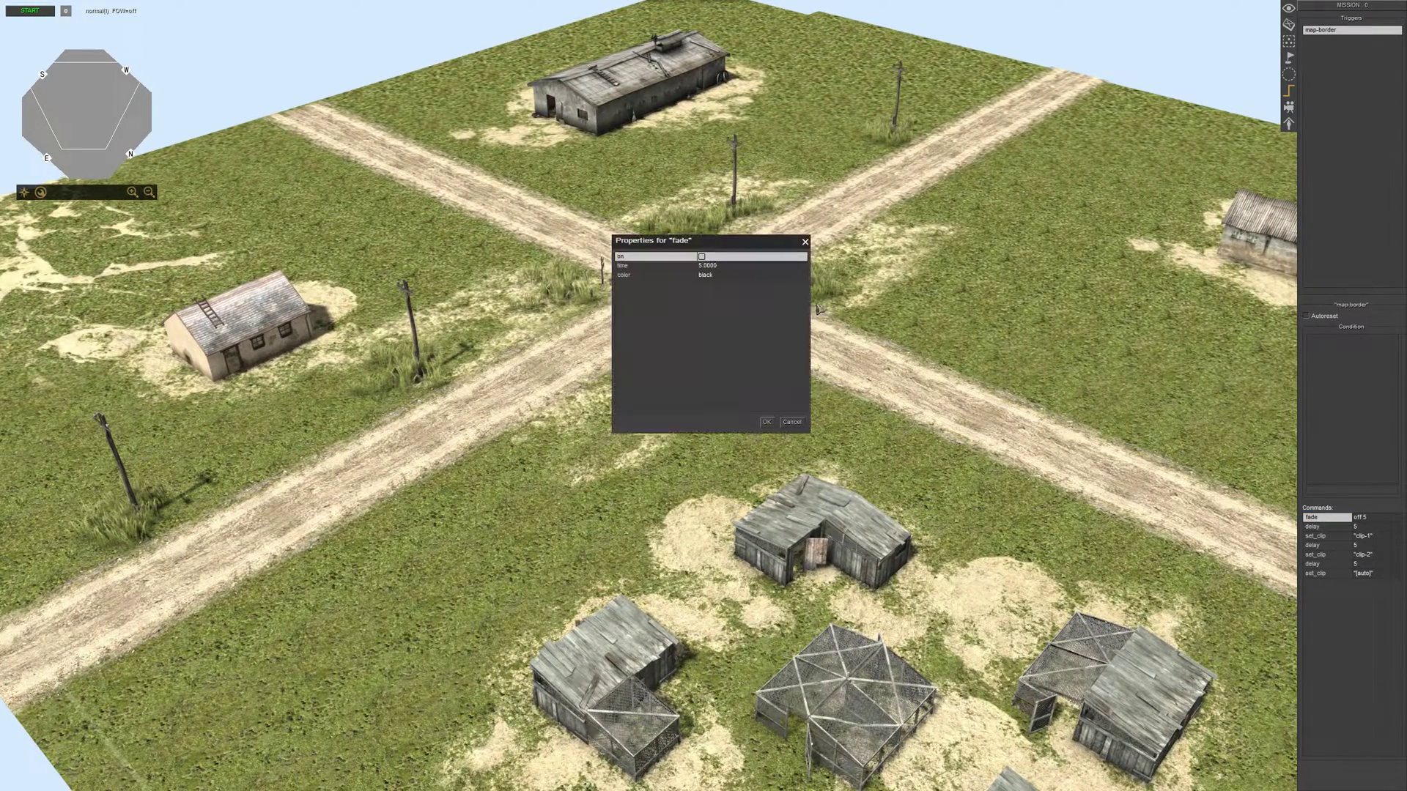
left_click(733, 269)
type("1")
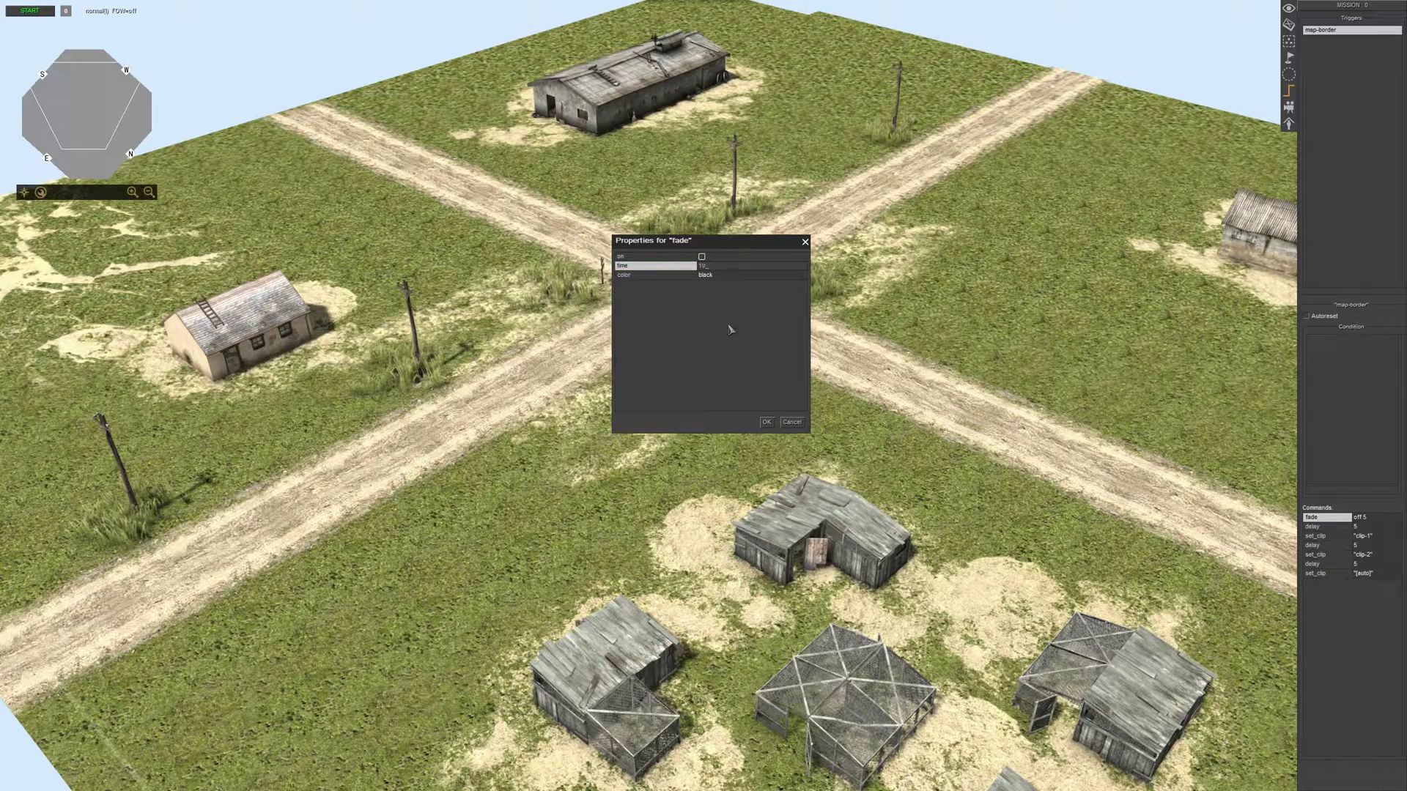
type("0")
key("Return")
left_click(767, 422)
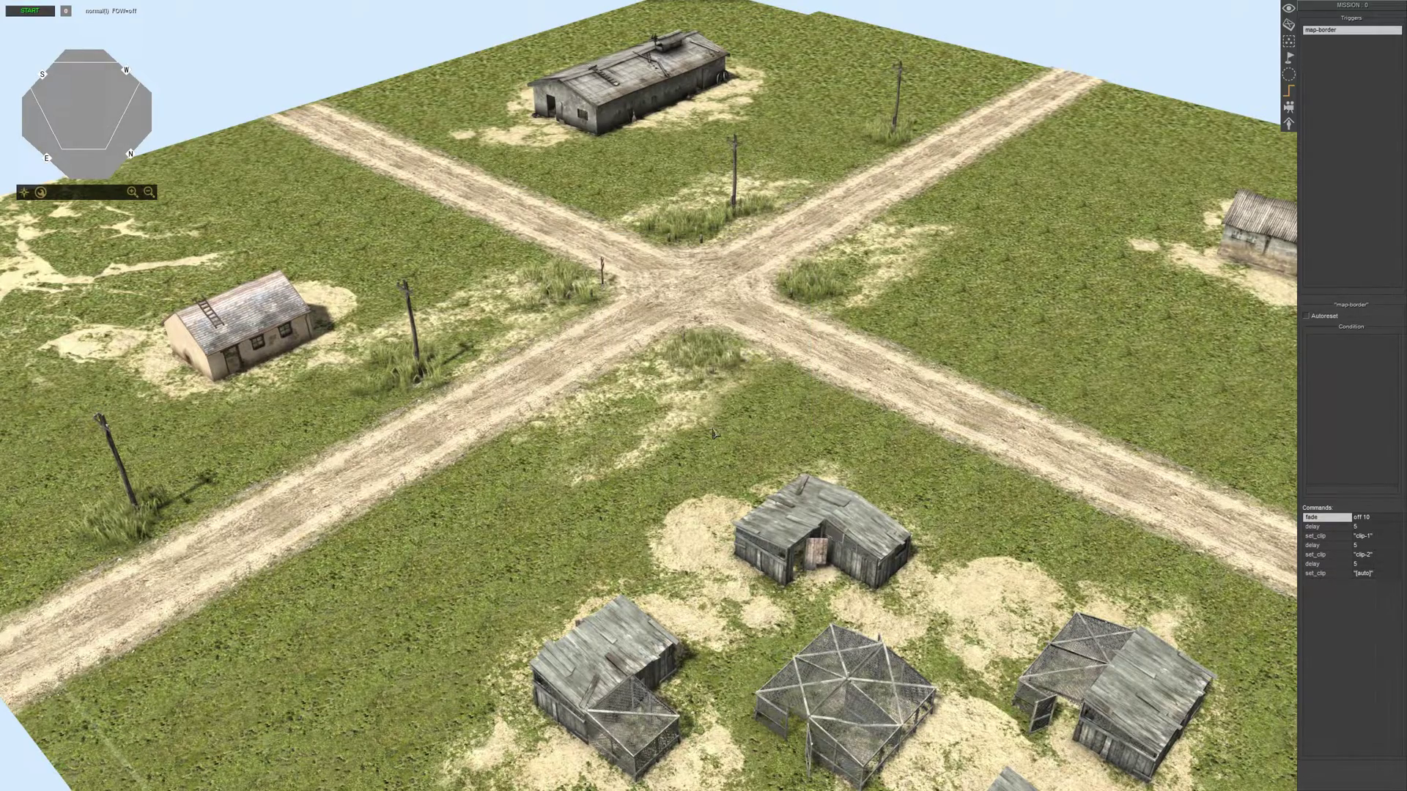
Set the time of the delay command directly after the fade to 3 and save the mission.
middle_click_drag(713, 433, 753, 414)
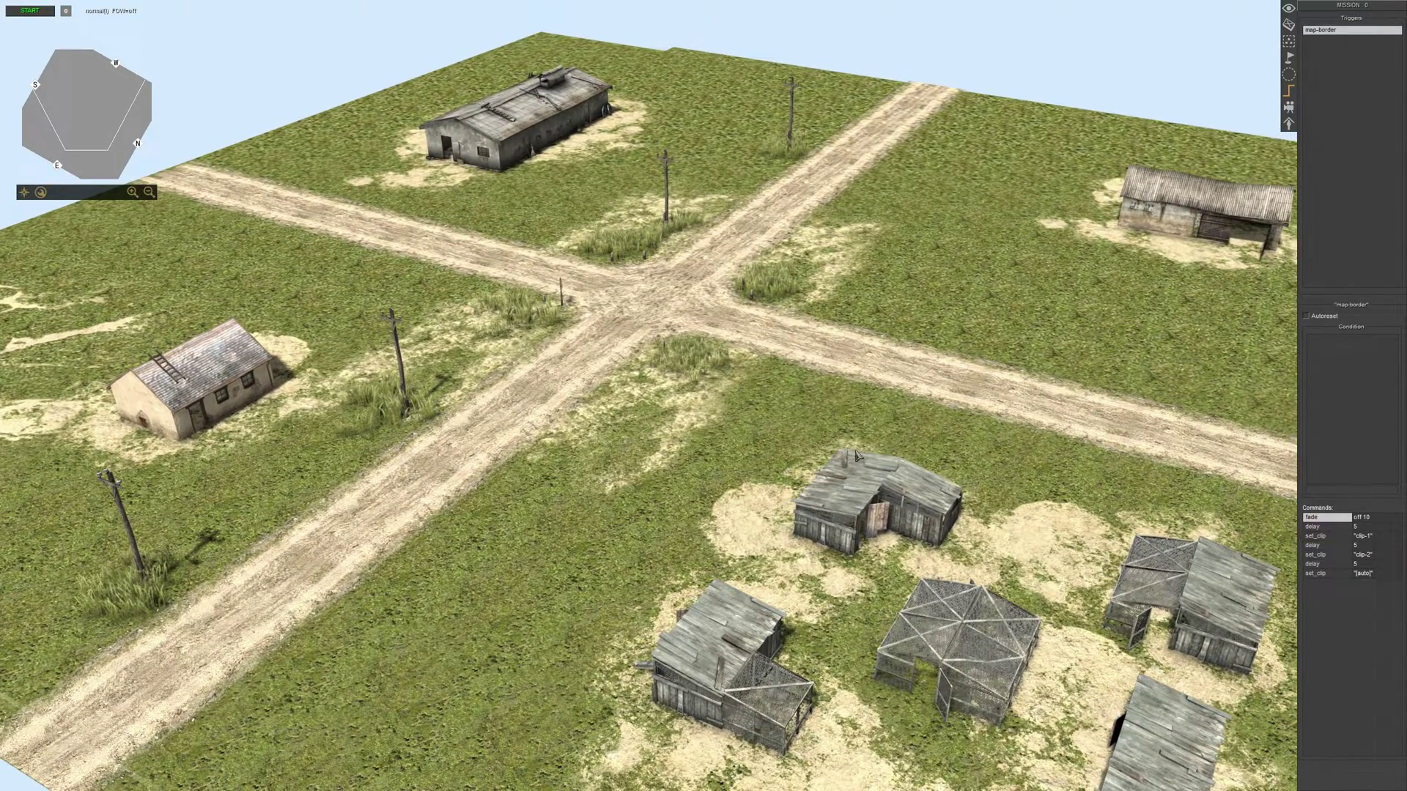
middle_click_drag(856, 456, 792, 435)
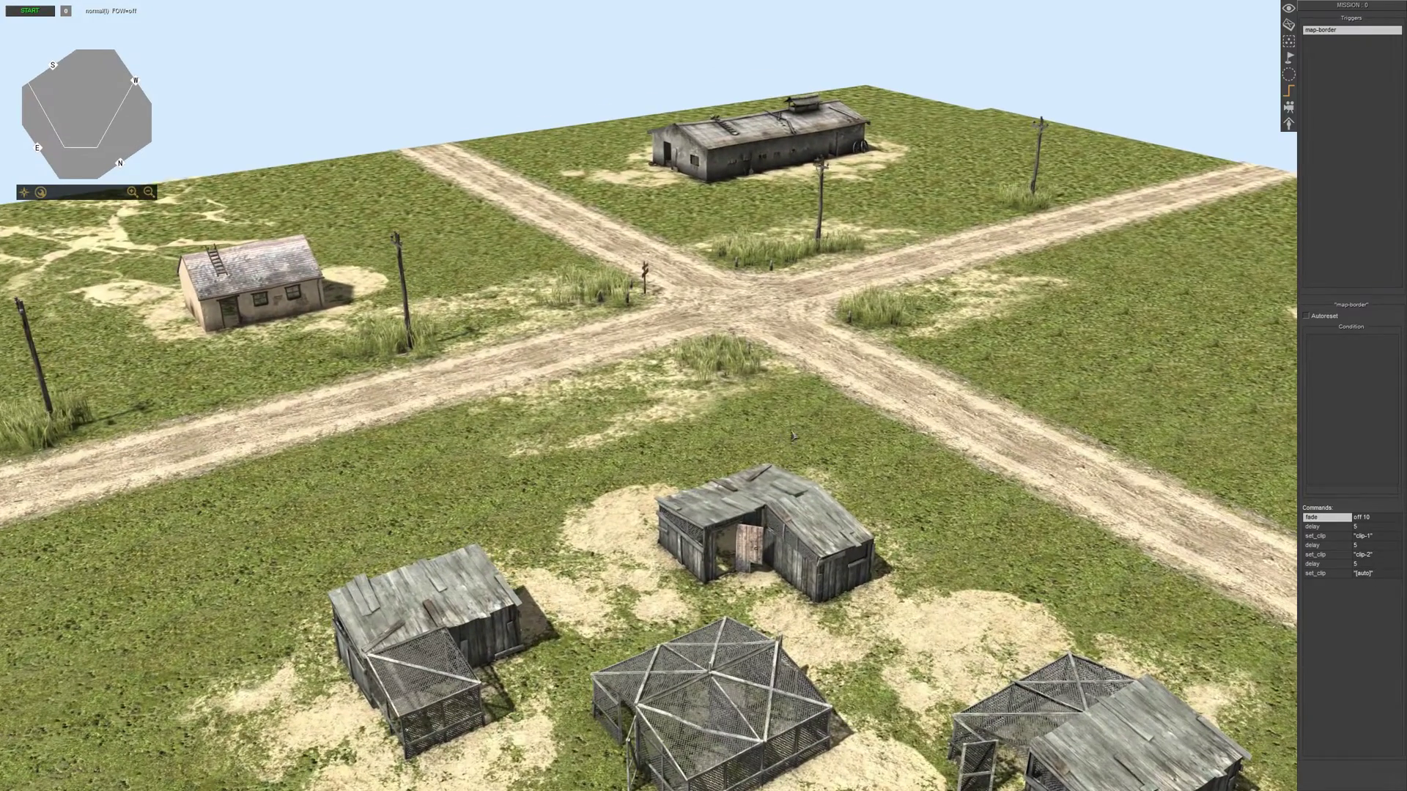
double_click(1316, 528)
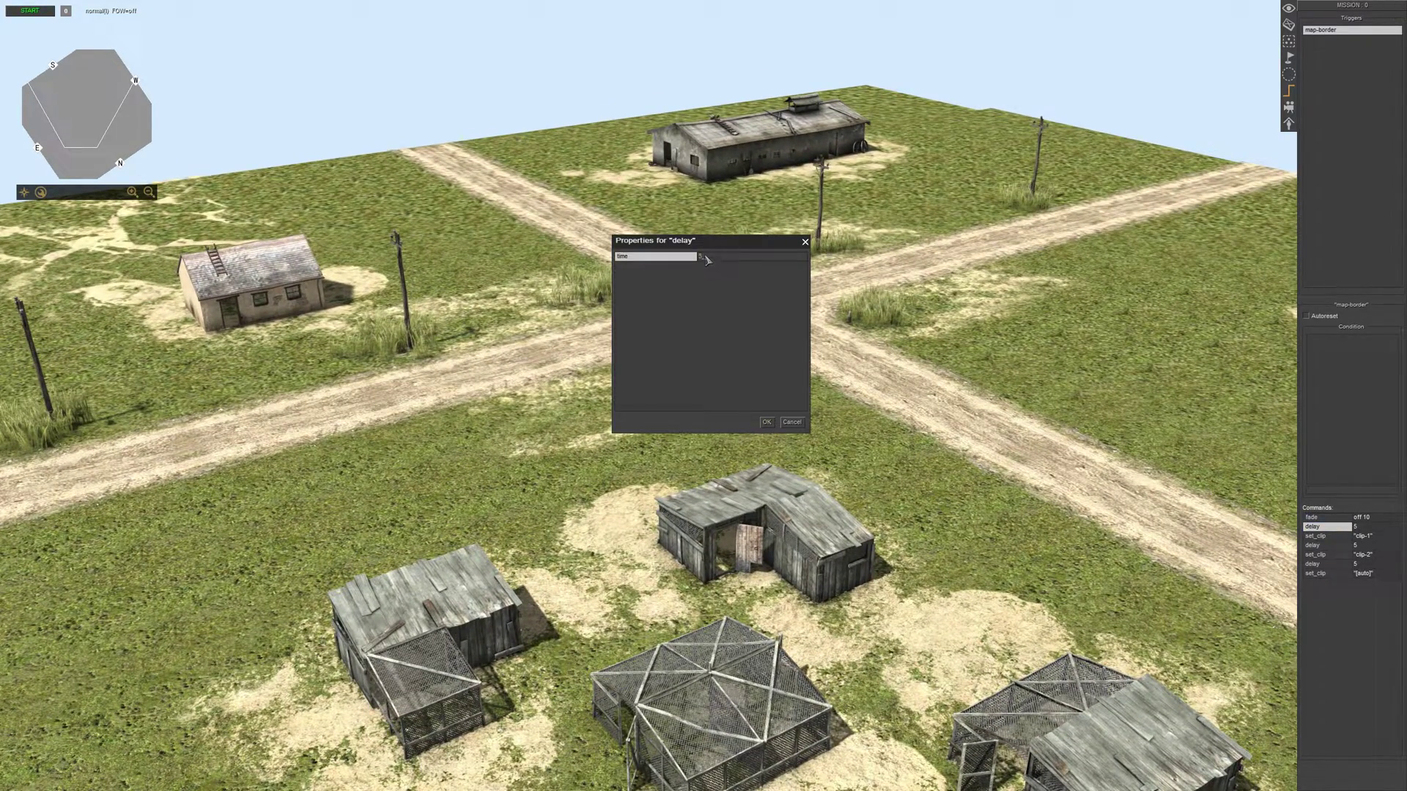
type("3")
key("Return")
key("Return")
middle_click_drag(764, 359, 772, 366)
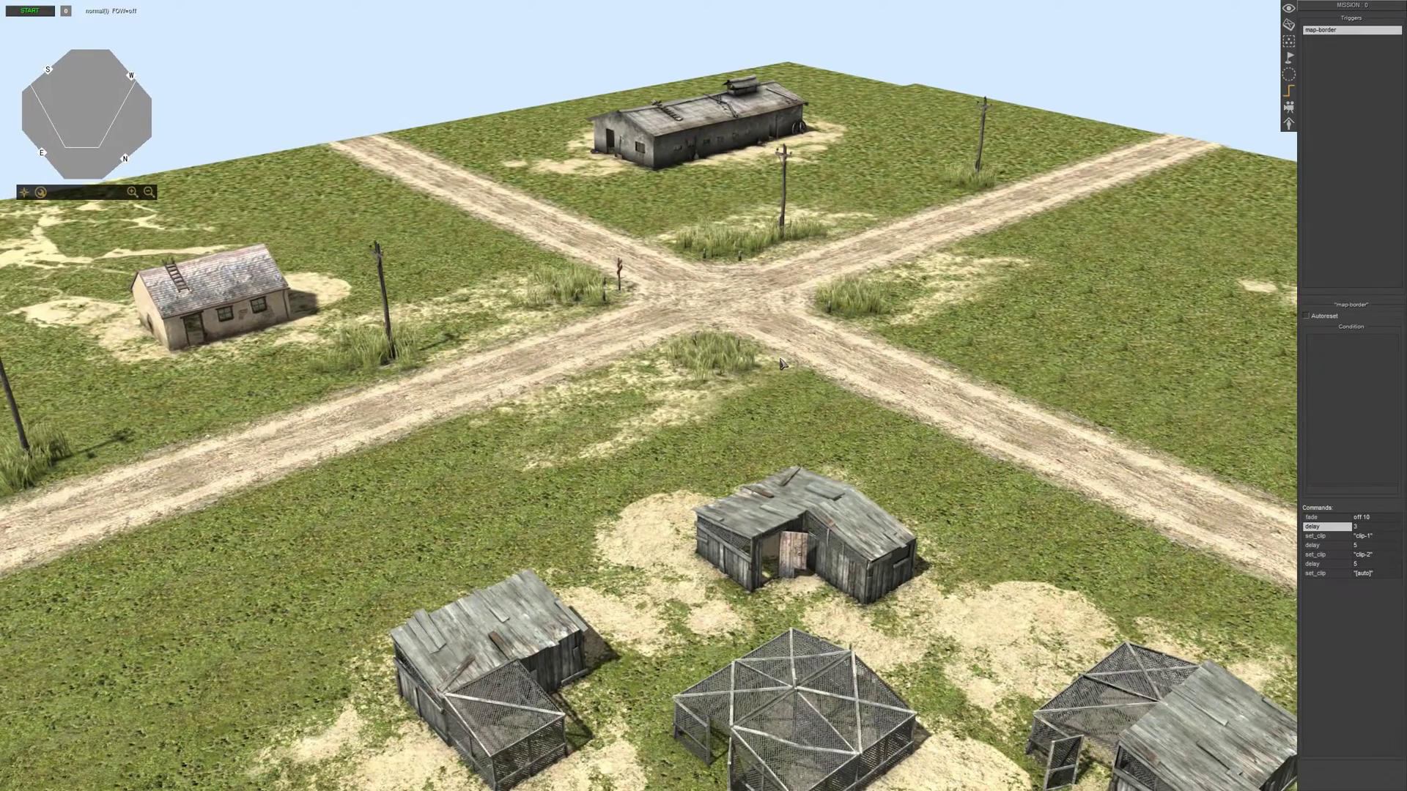
middle_click_drag(966, 355, 1200, 504)
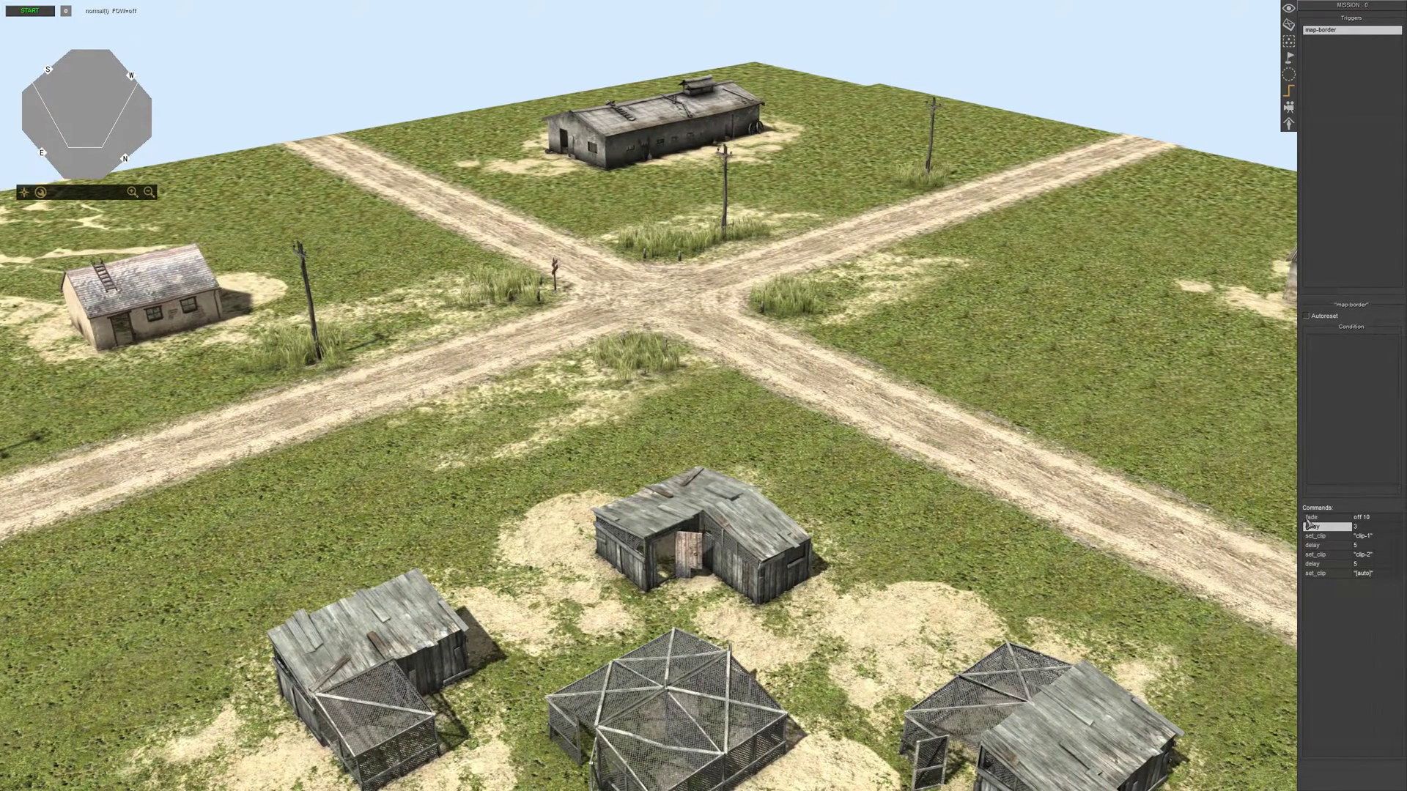
key("Escape")
left_click(705, 357)
Choose the player in the mission properties and save the mission.
key("e")
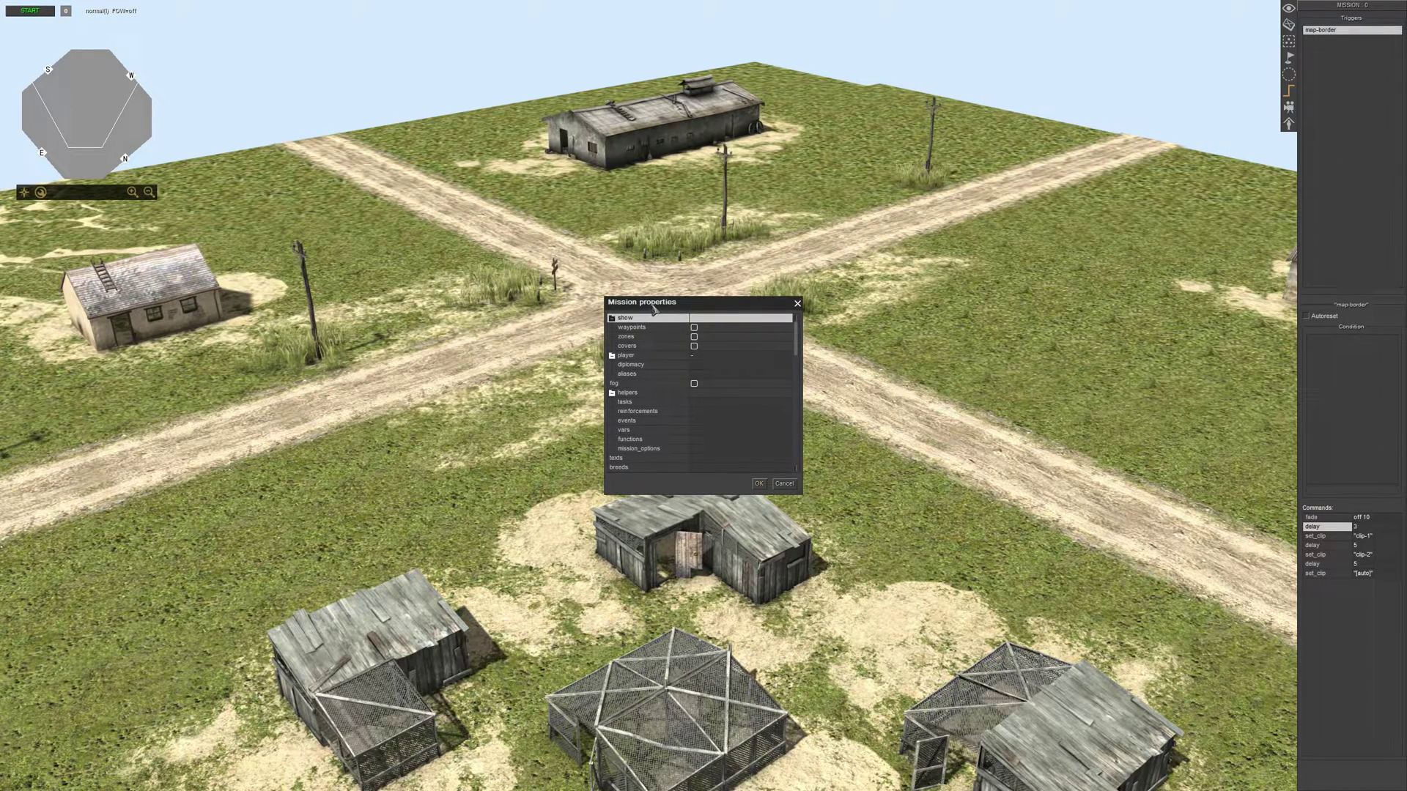
left_click_drag(652, 304, 672, 266)
left_click(722, 315)
left_click(723, 315)
left_click(731, 333)
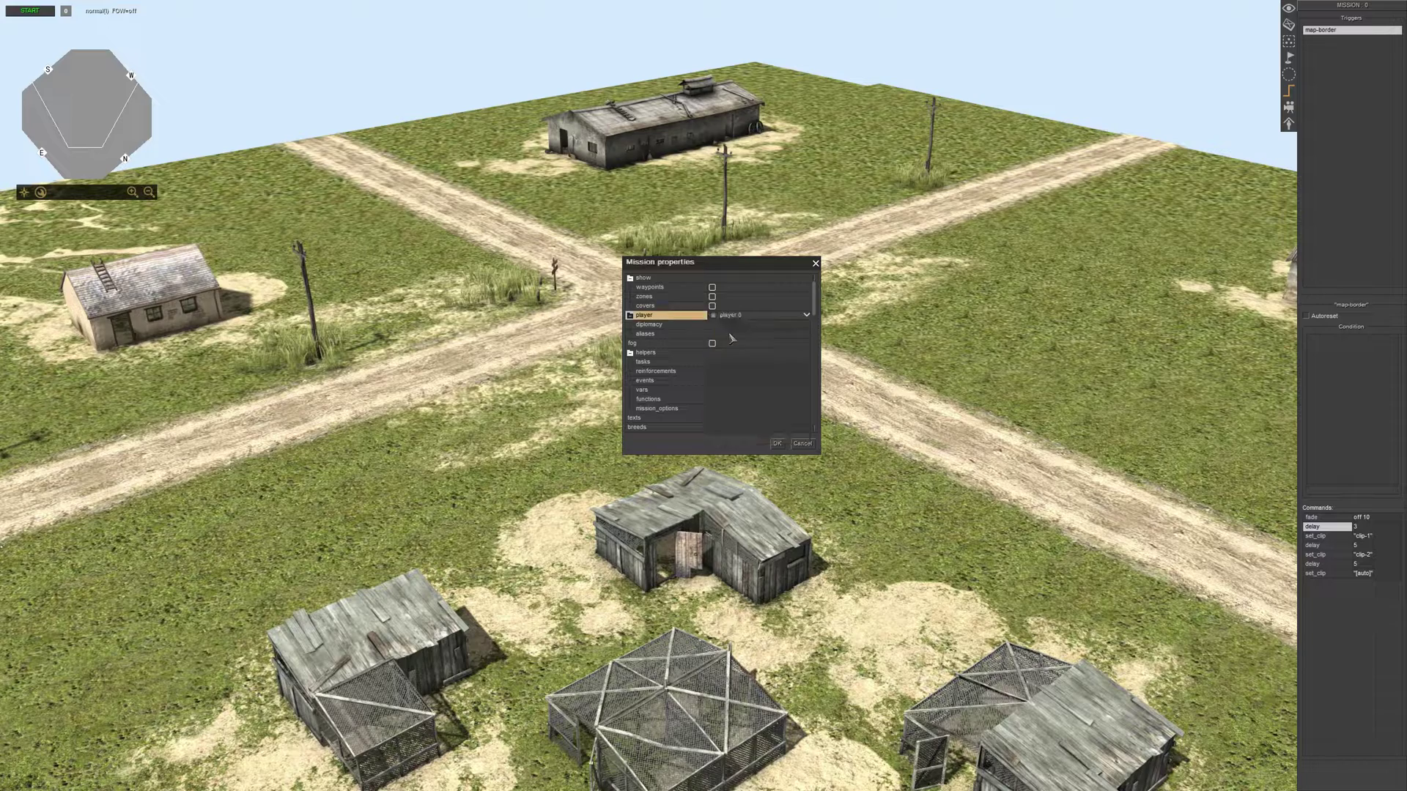
key("Return")
key("Escape")
left_click(698, 351)
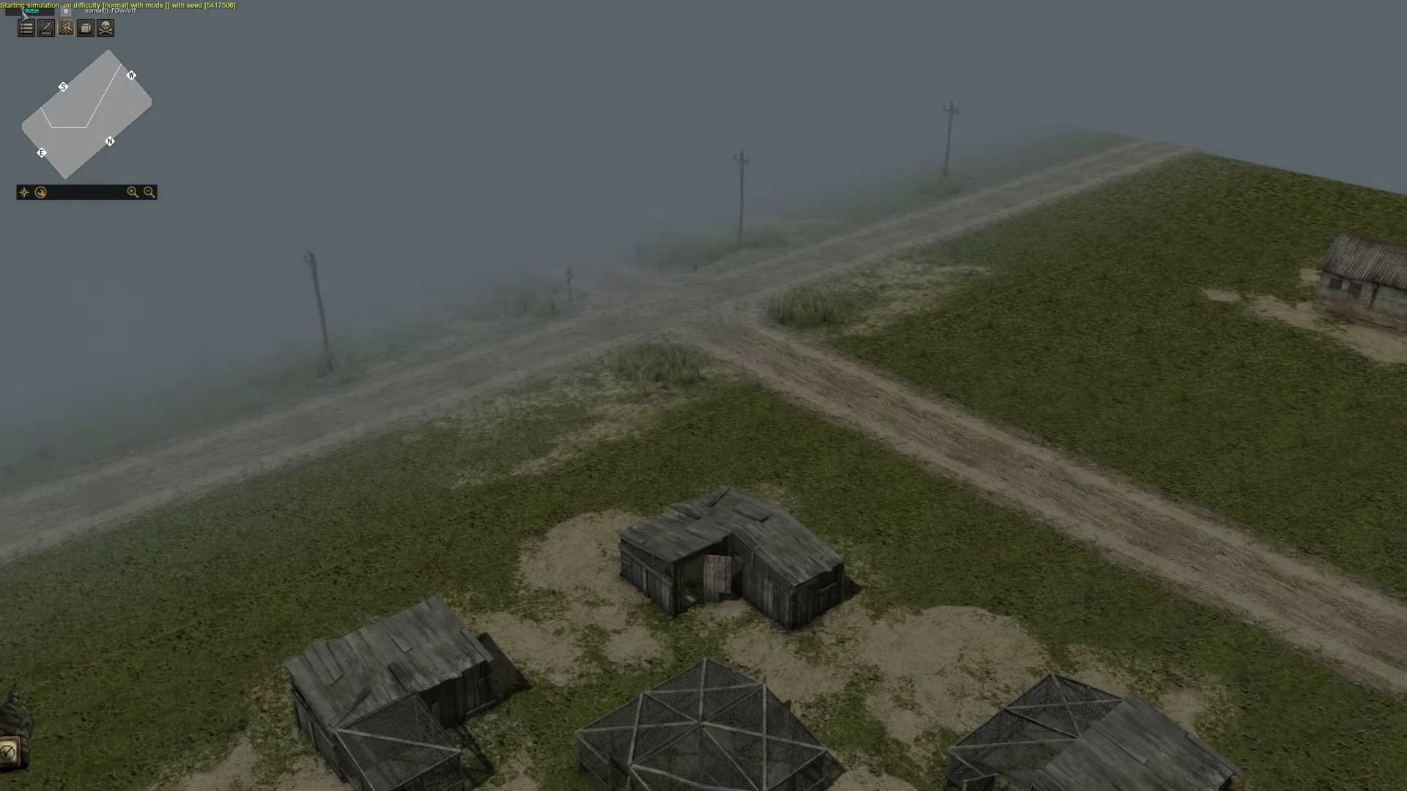
Test the 10-second fade from black in the mission simulation and end the run.
key("Escape")
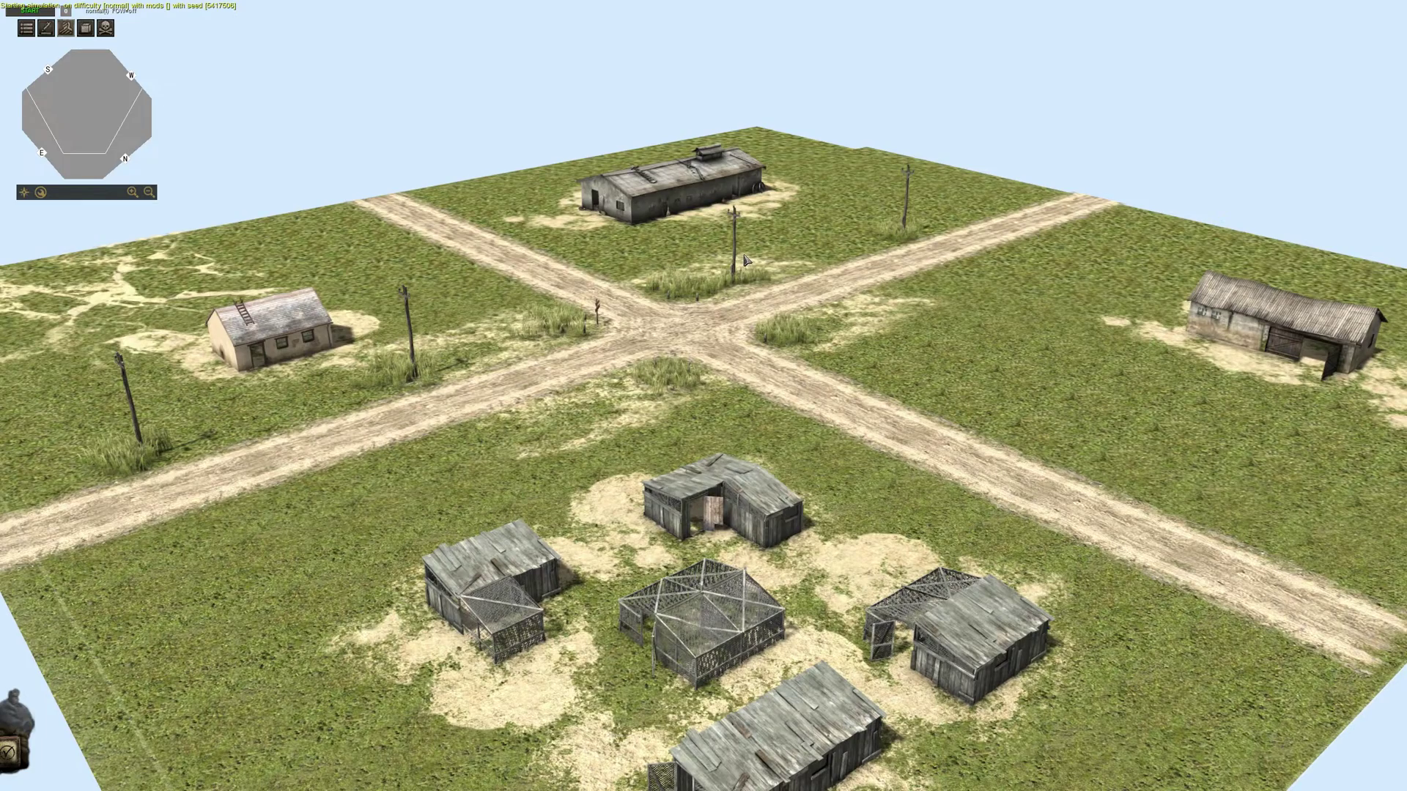
scroll(762, 297, "up", 2)
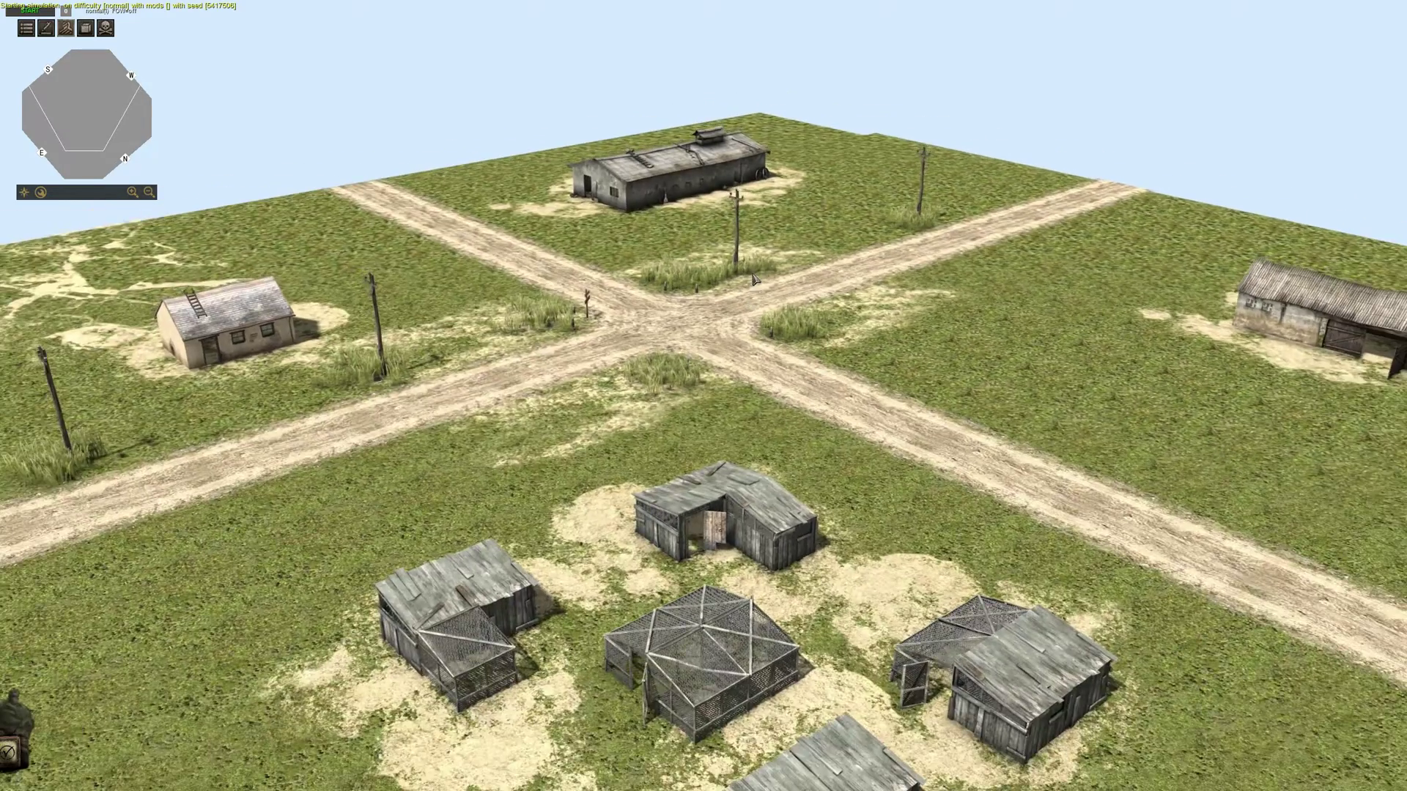
middle_click_drag(763, 297, 760, 310)
scroll(760, 309, "down", 2)
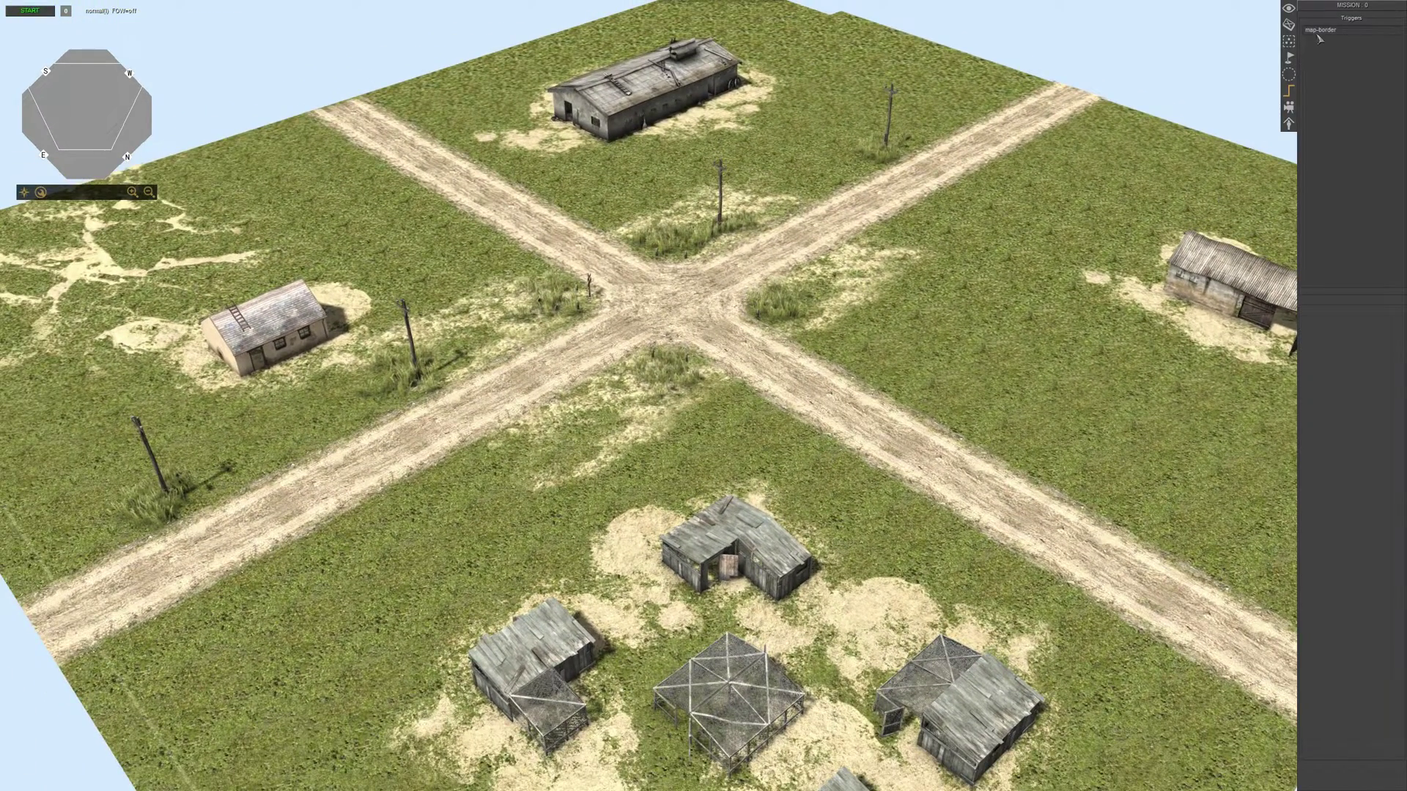
Switch the first fade command of the map-border trigger to on.
left_click(1318, 33)
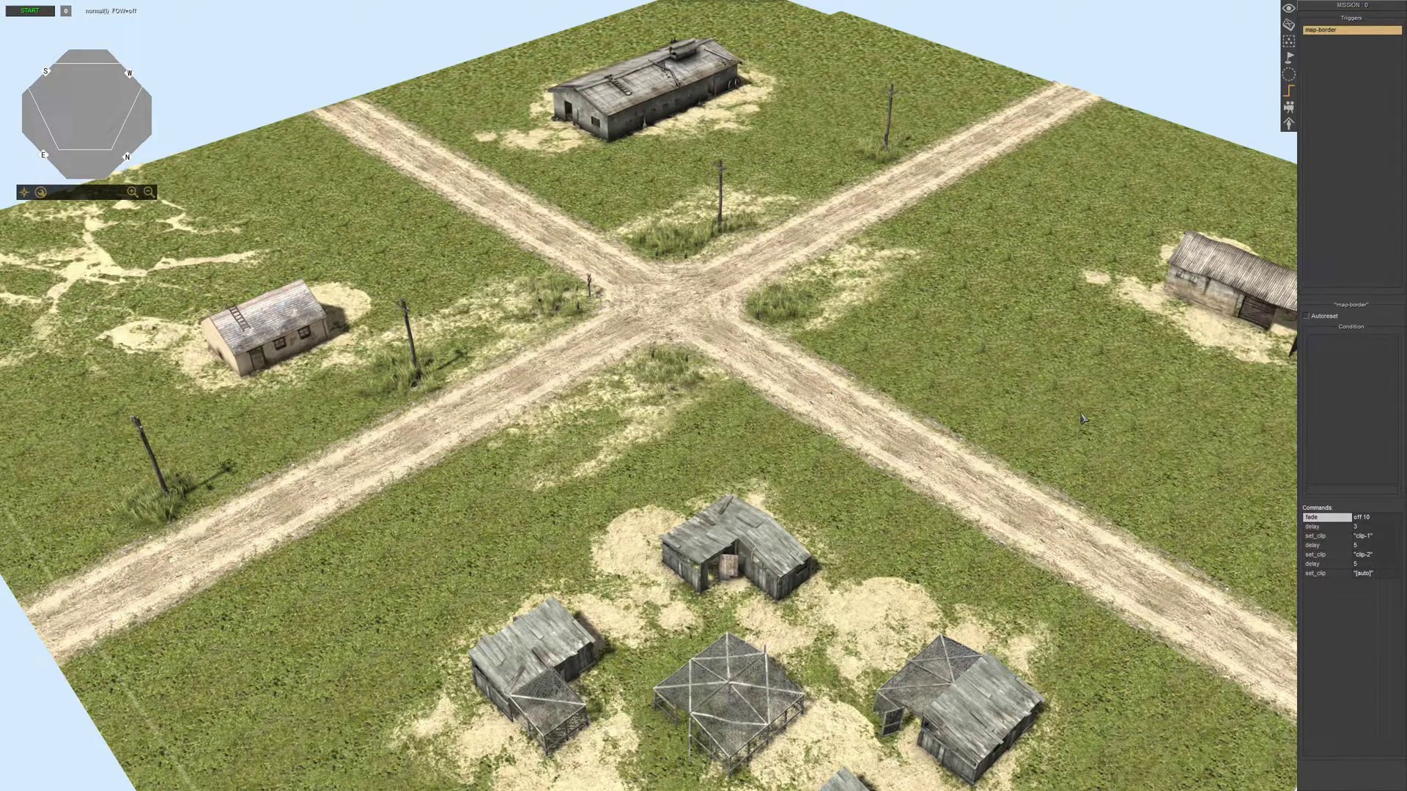
scroll(1202, 484, "down", 1)
double_click(1323, 522)
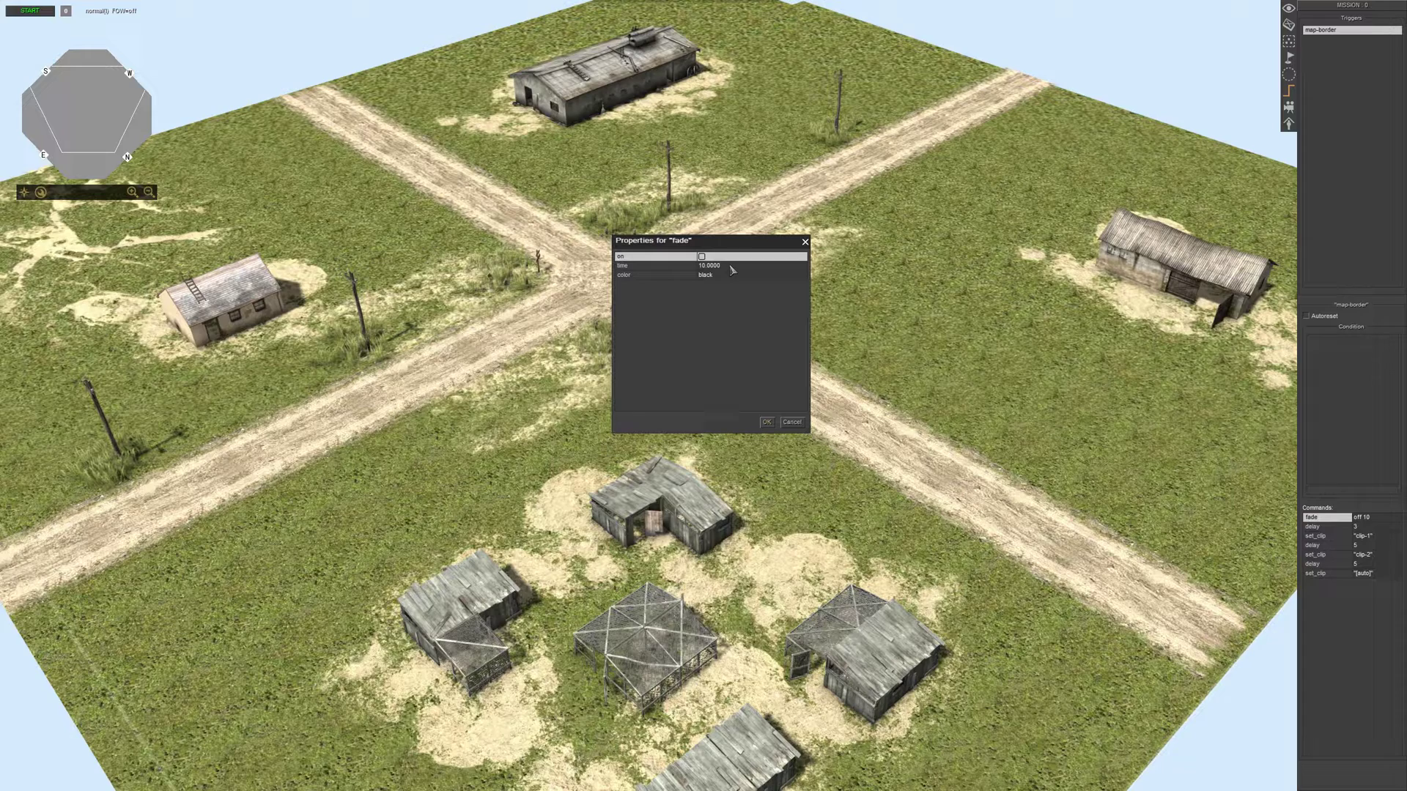
left_click(701, 258)
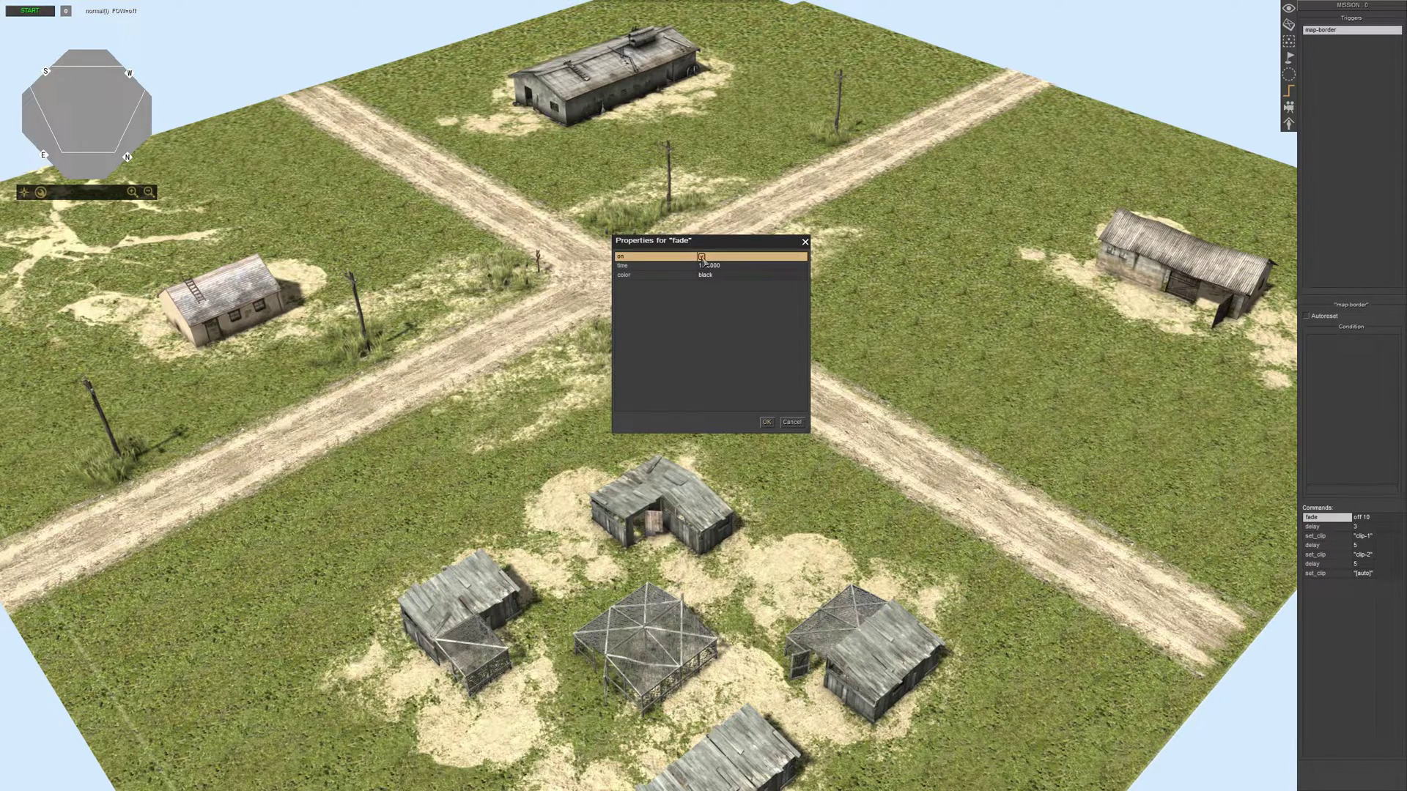
left_click(767, 422)
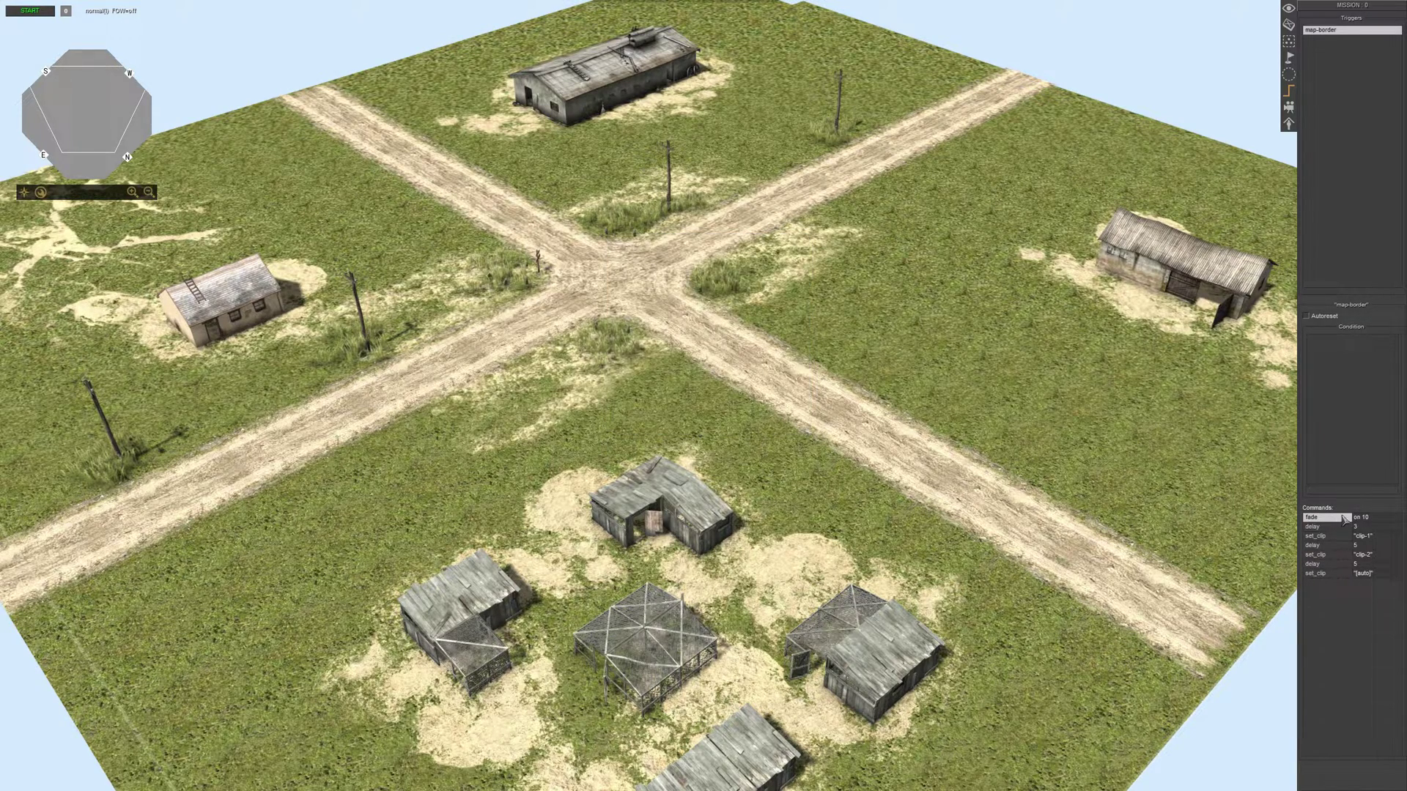
Add a second fade command to the map-border trigger, left off, with a time of 10.
left_click(1344, 518)
right_click(1323, 639)
left_click(1344, 644)
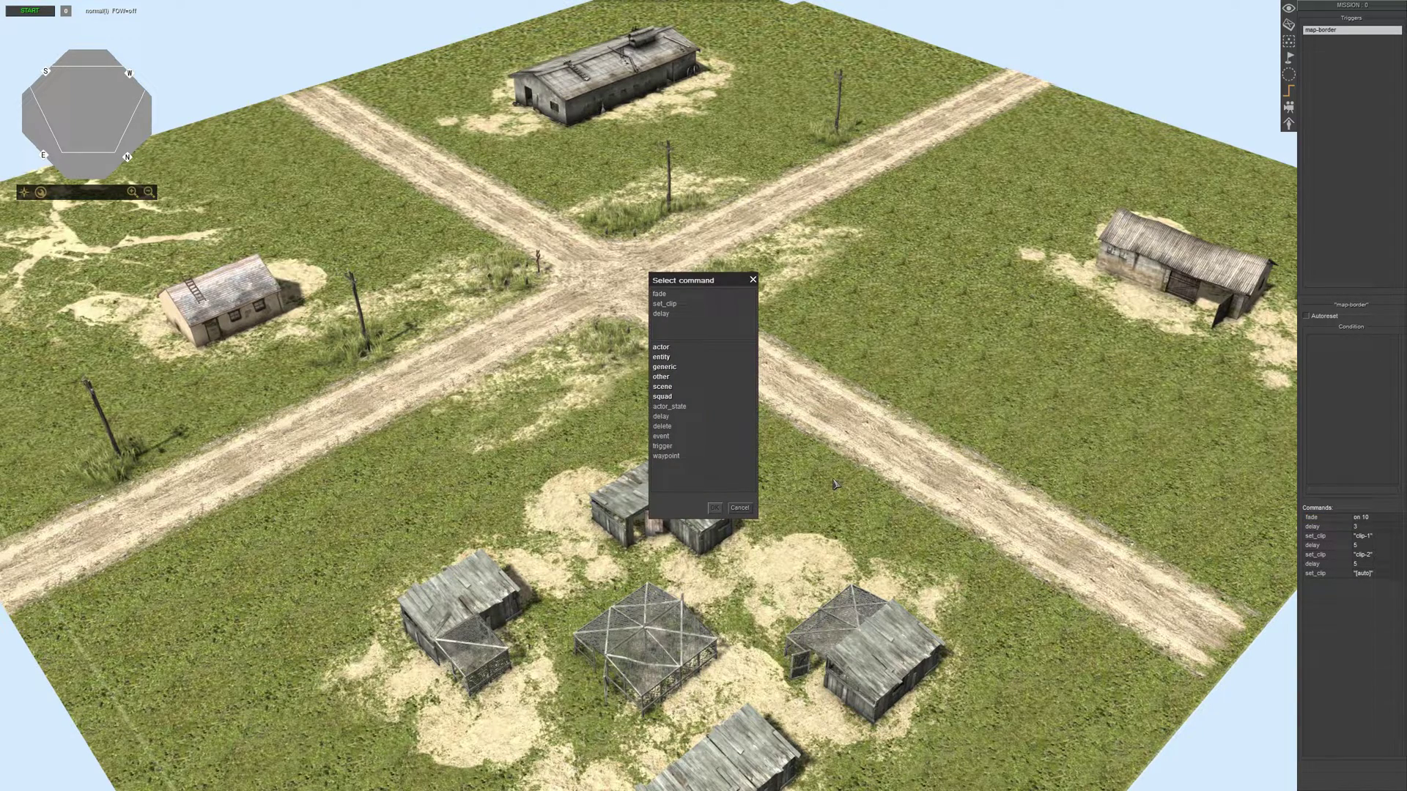
double_click(661, 293)
left_click(718, 267)
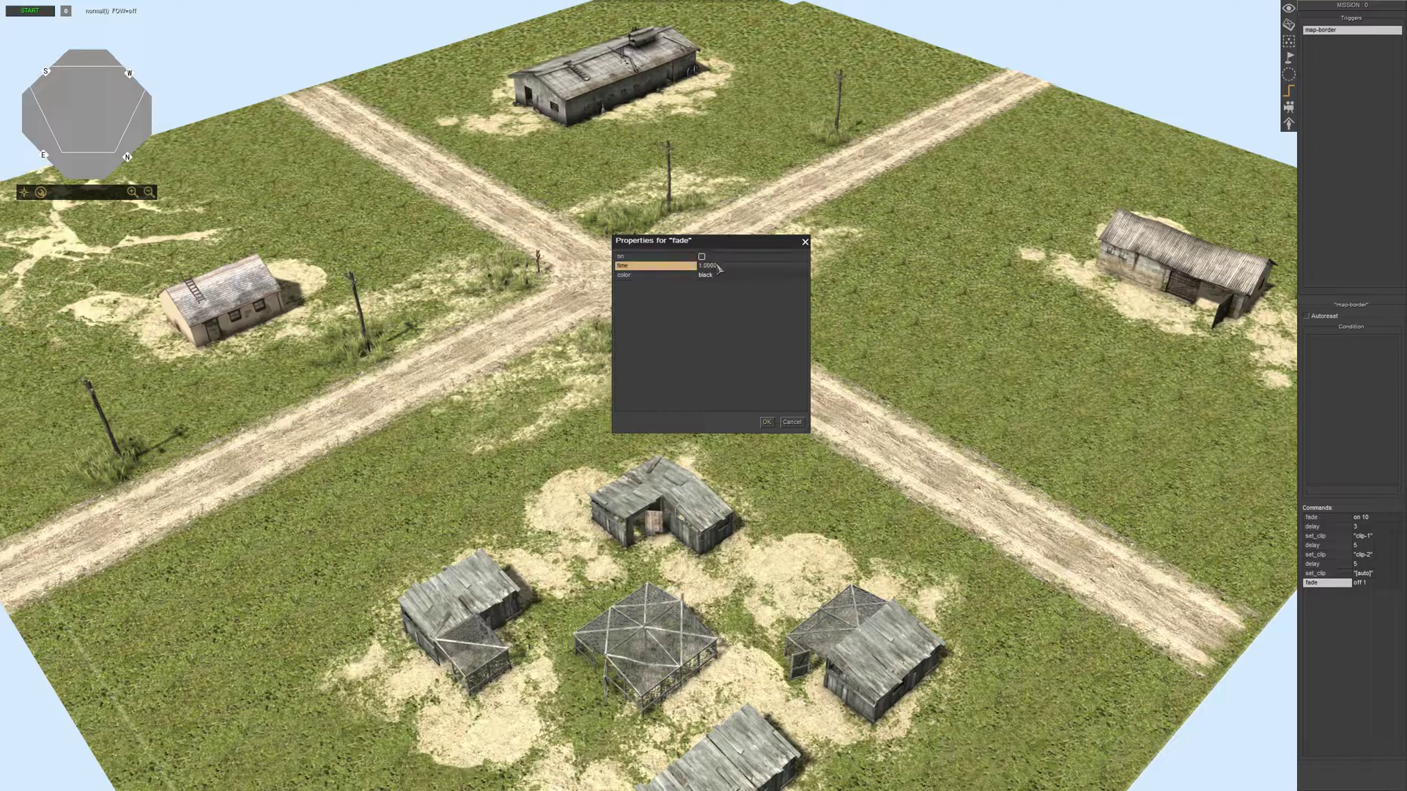
left_click(716, 267)
type("10")
left_click(766, 422)
Move the new fade off command up between the first delay and the set_clip clip-1 command.
left_click(1328, 584)
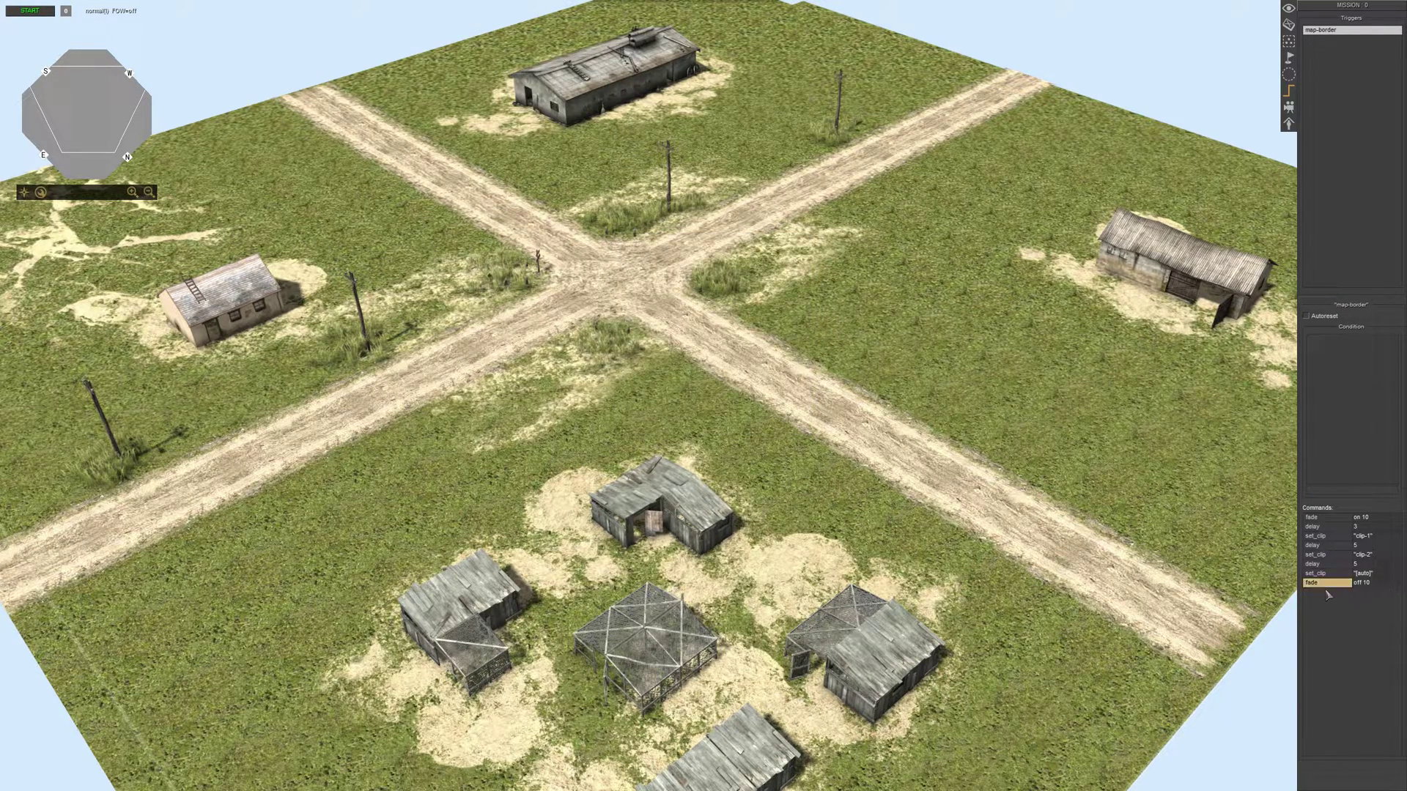
left_click_drag(1323, 578, 1312, 537)
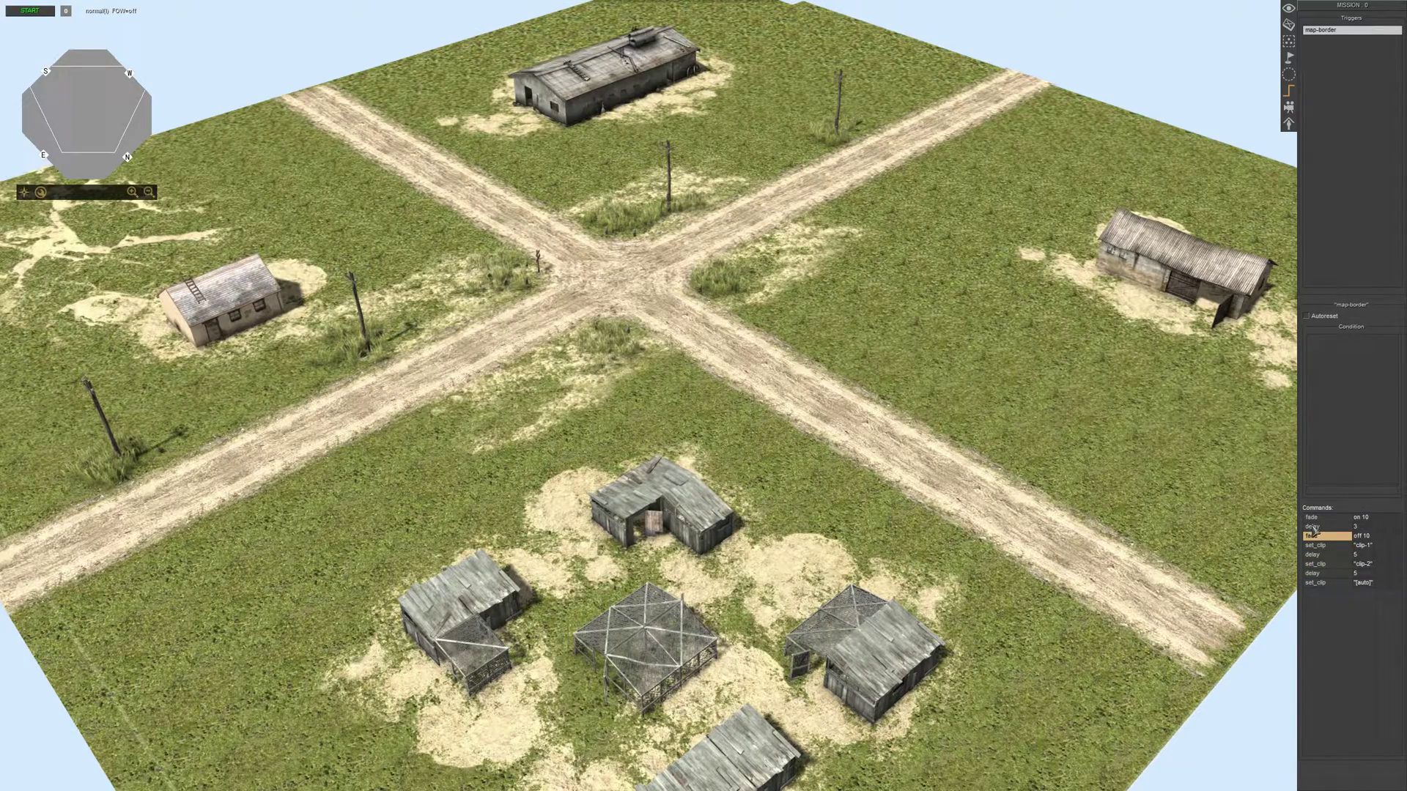
left_click(899, 423)
middle_click_drag(834, 427, 786, 204)
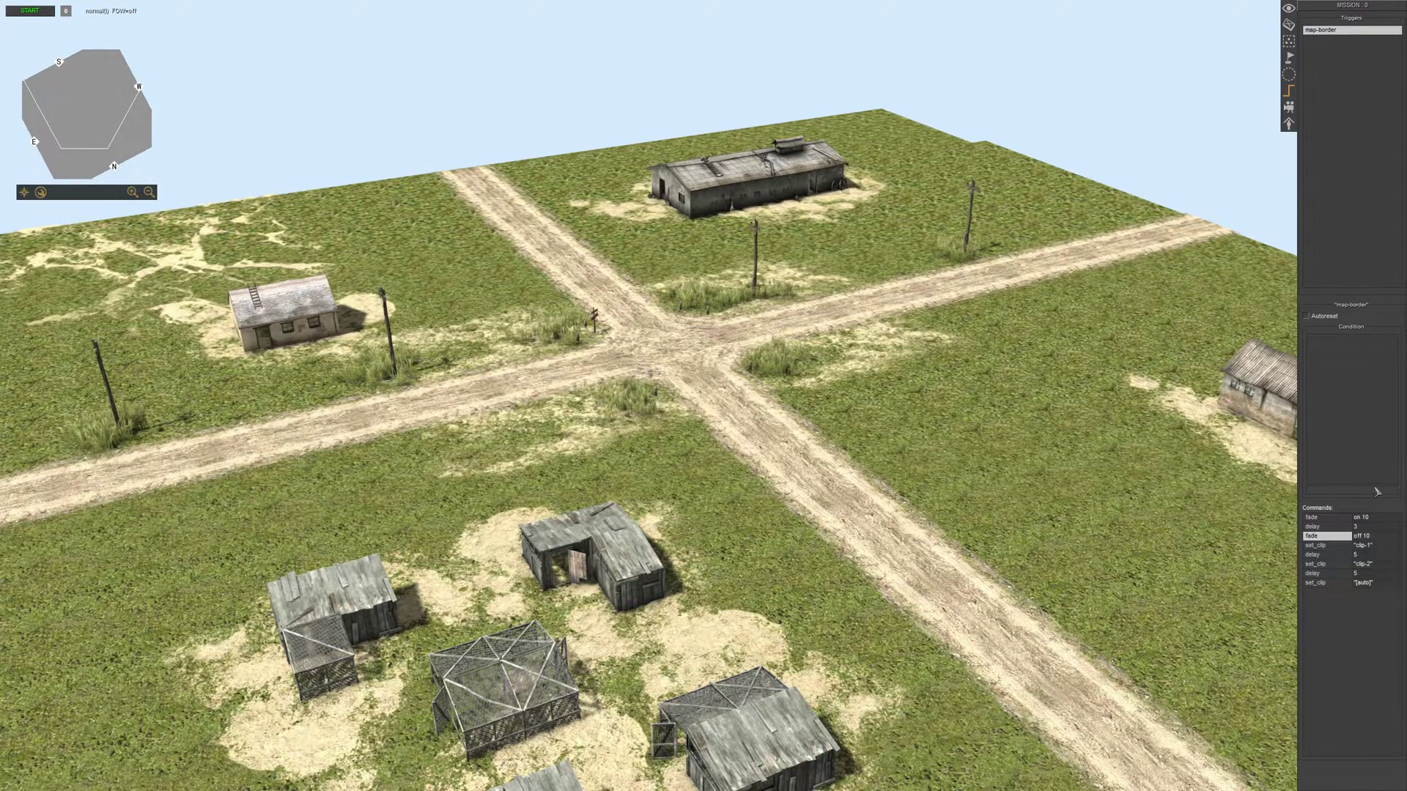
Review the properties of the fade on, delay and fade off commands at the start of the command list.
double_click(1323, 518)
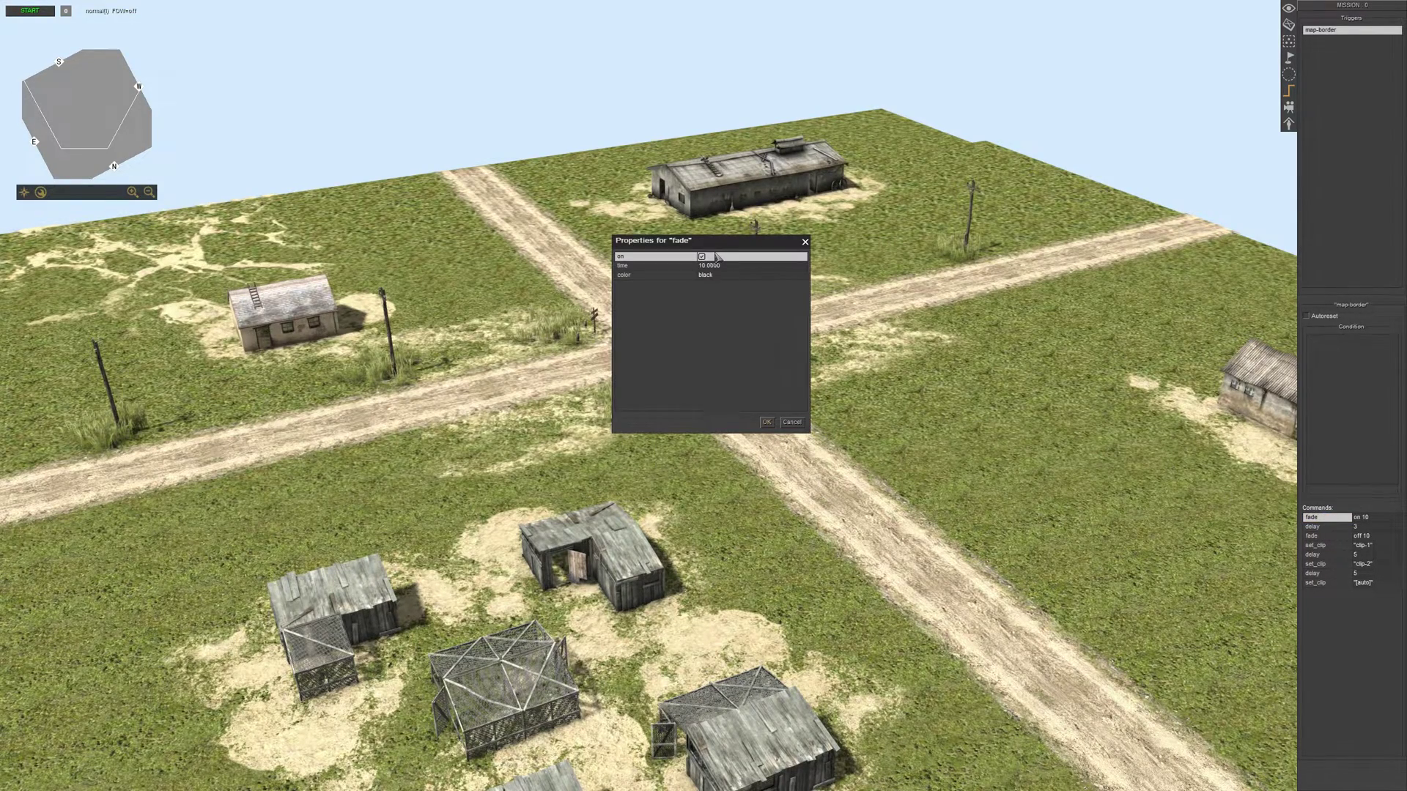
left_click(701, 256)
left_click(702, 257)
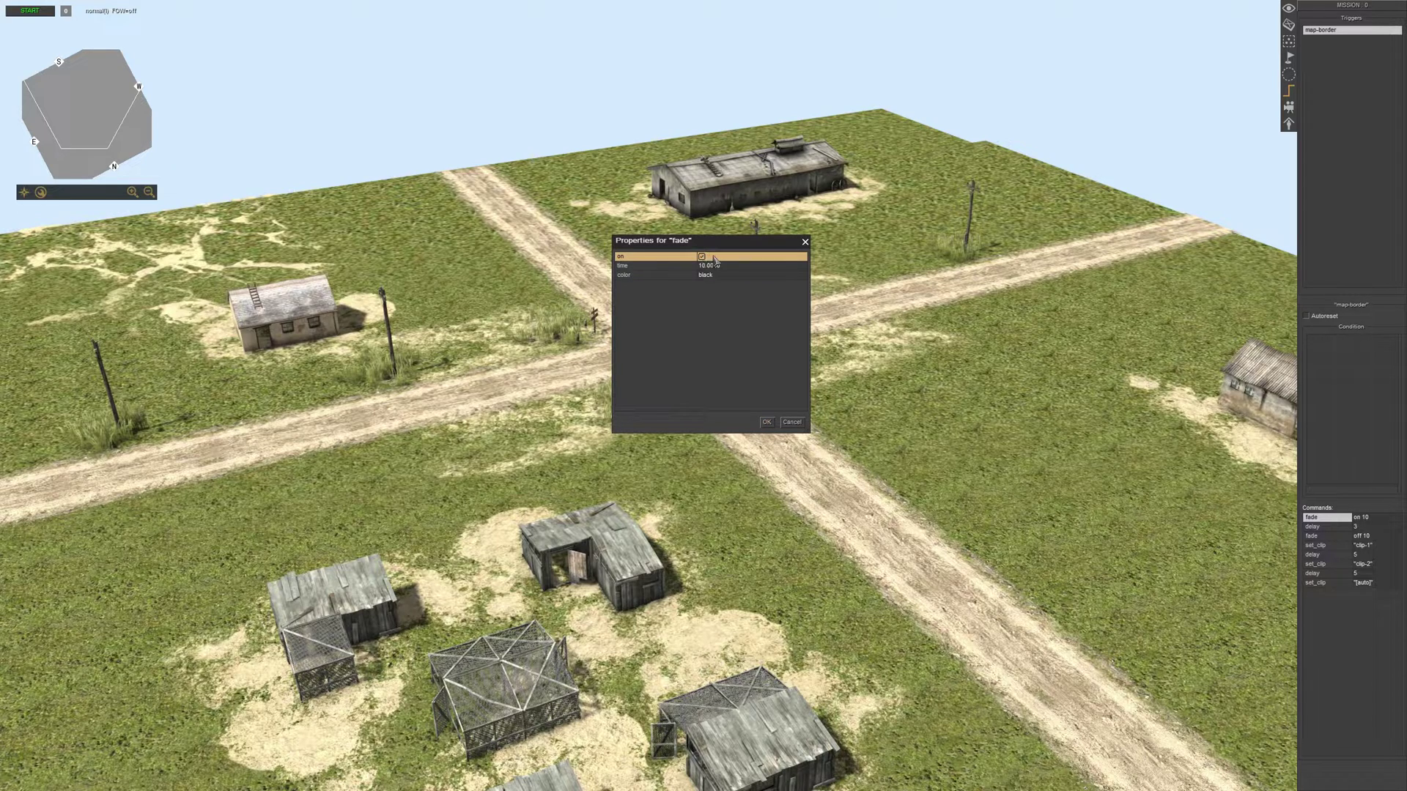
left_click(718, 266)
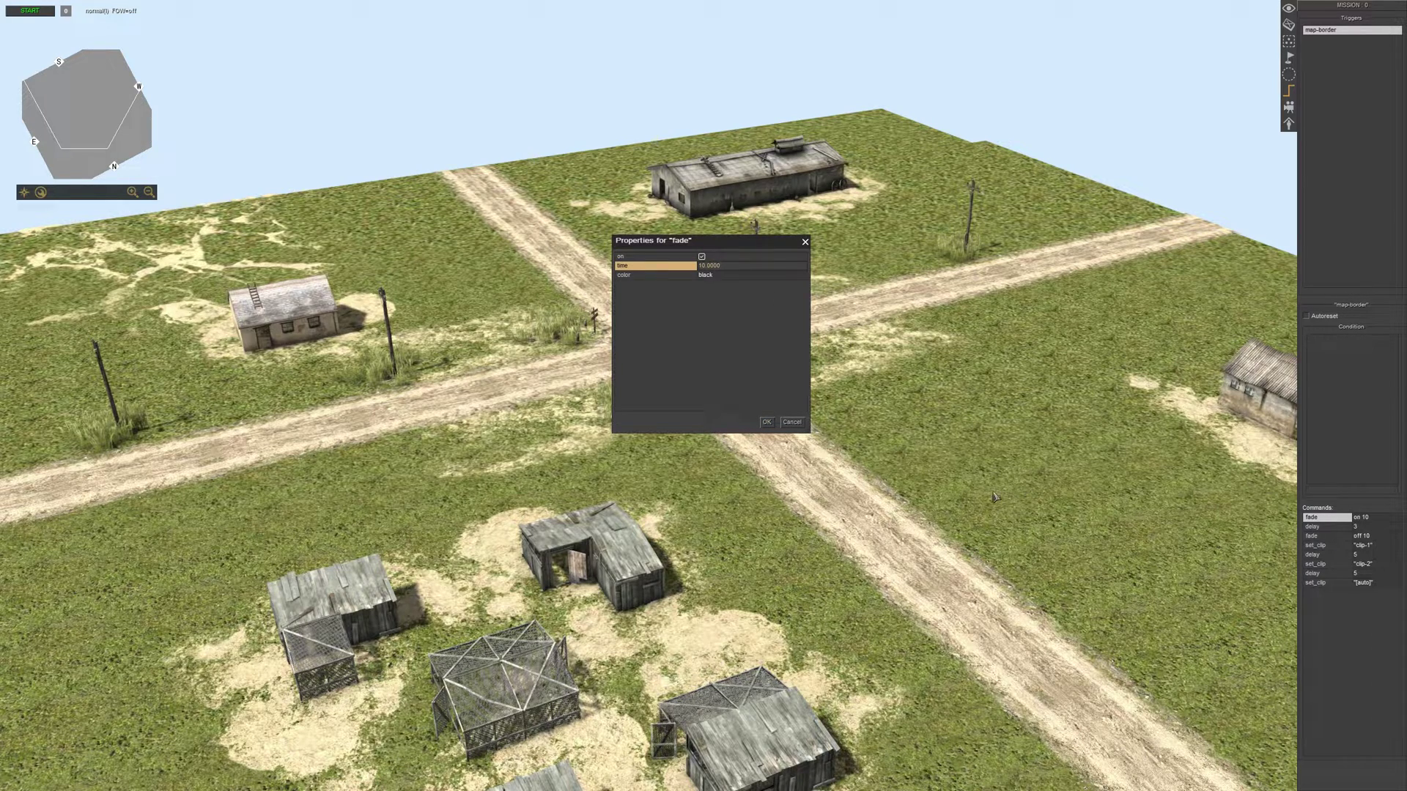
key("Escape")
double_click(1334, 528)
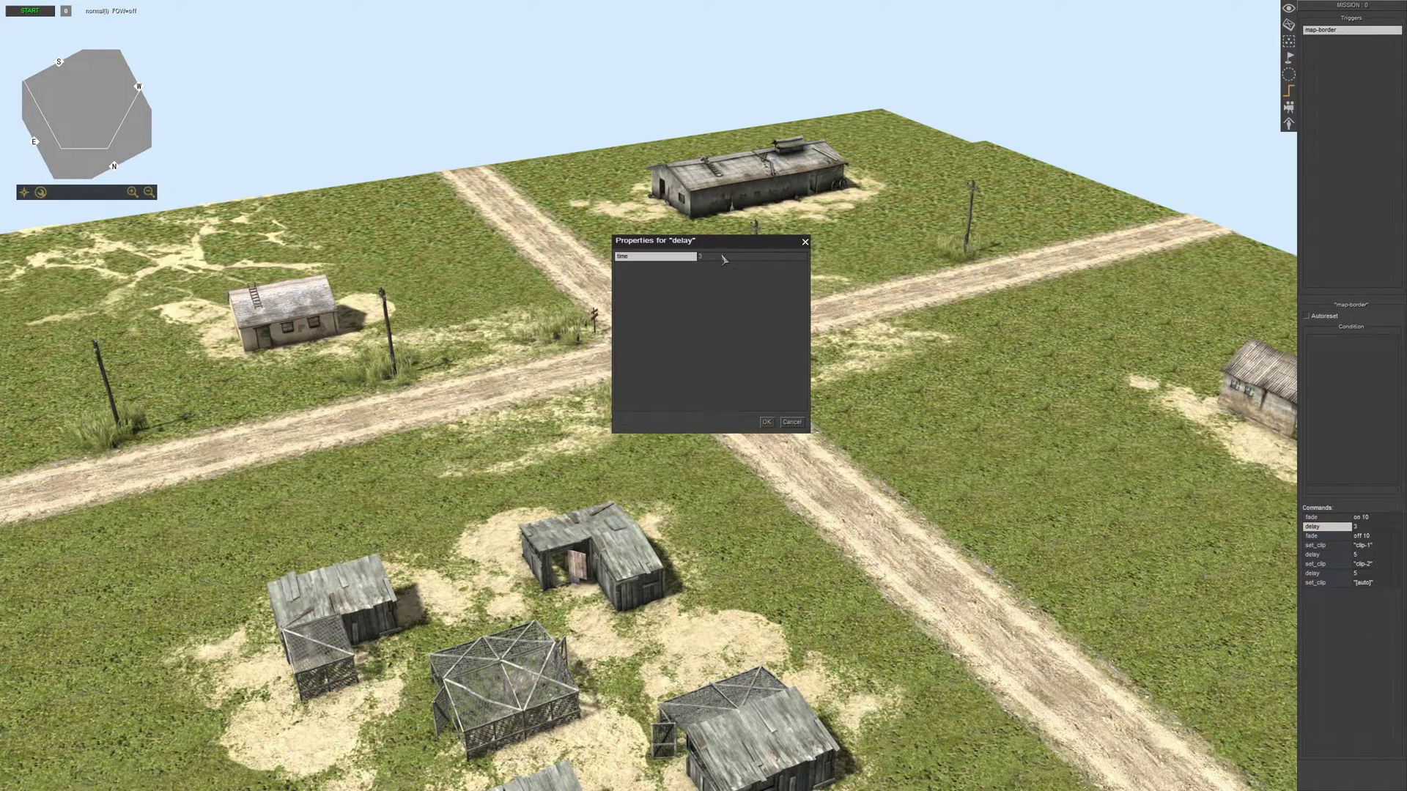
key("Return")
double_click(1323, 537)
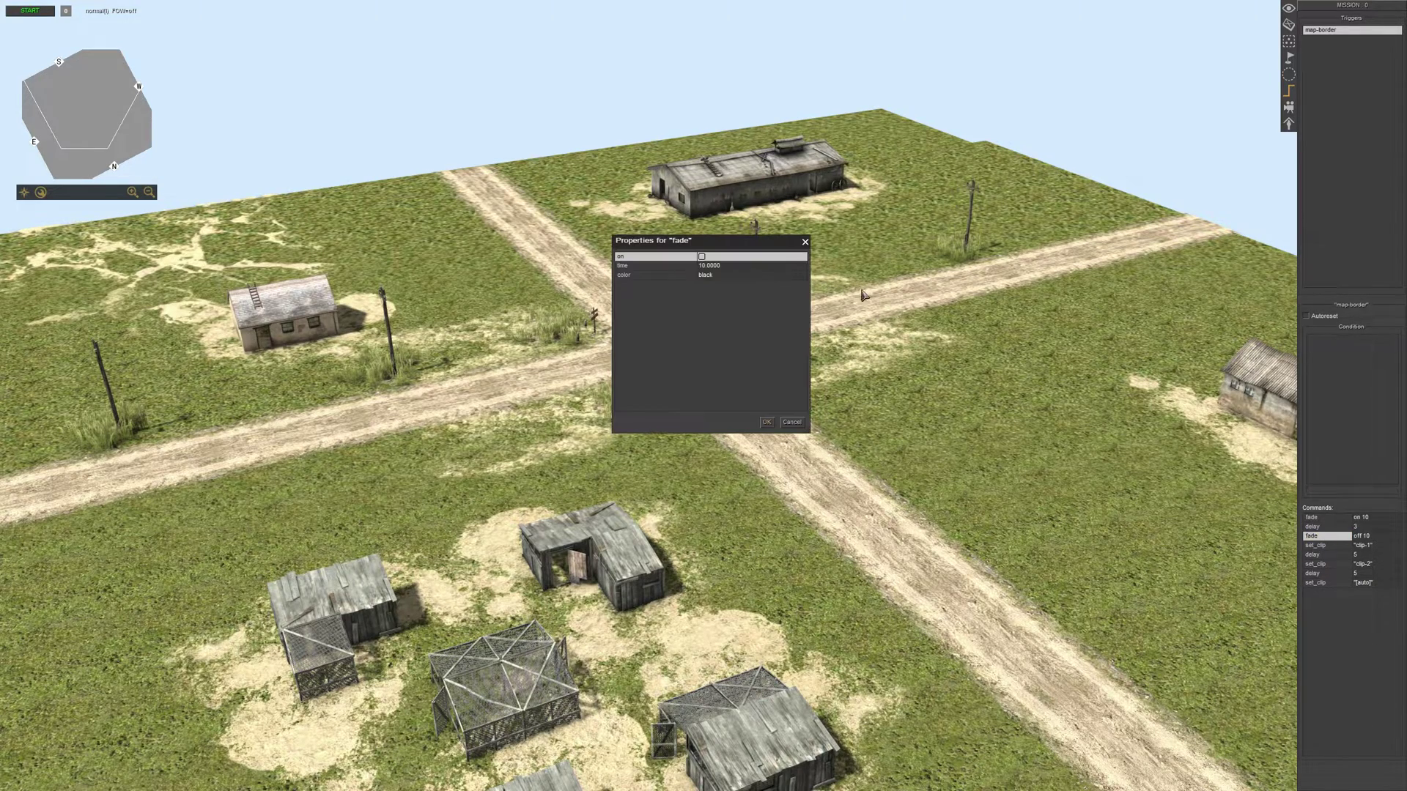
key("Escape")
Save the mission and run its simulation to examine the fade on and off sequence around the crossroads.
key("Escape")
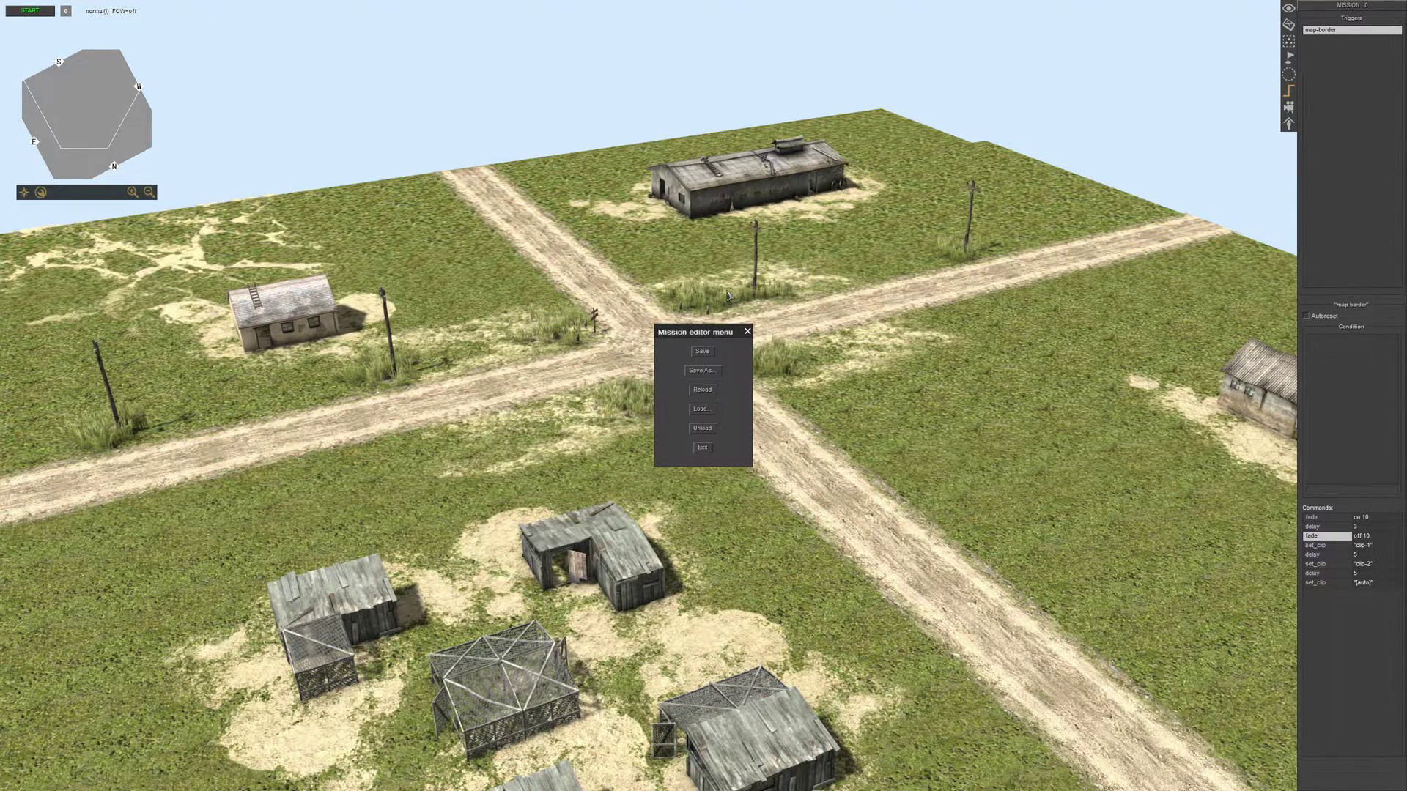
left_click(700, 354)
key("F1")
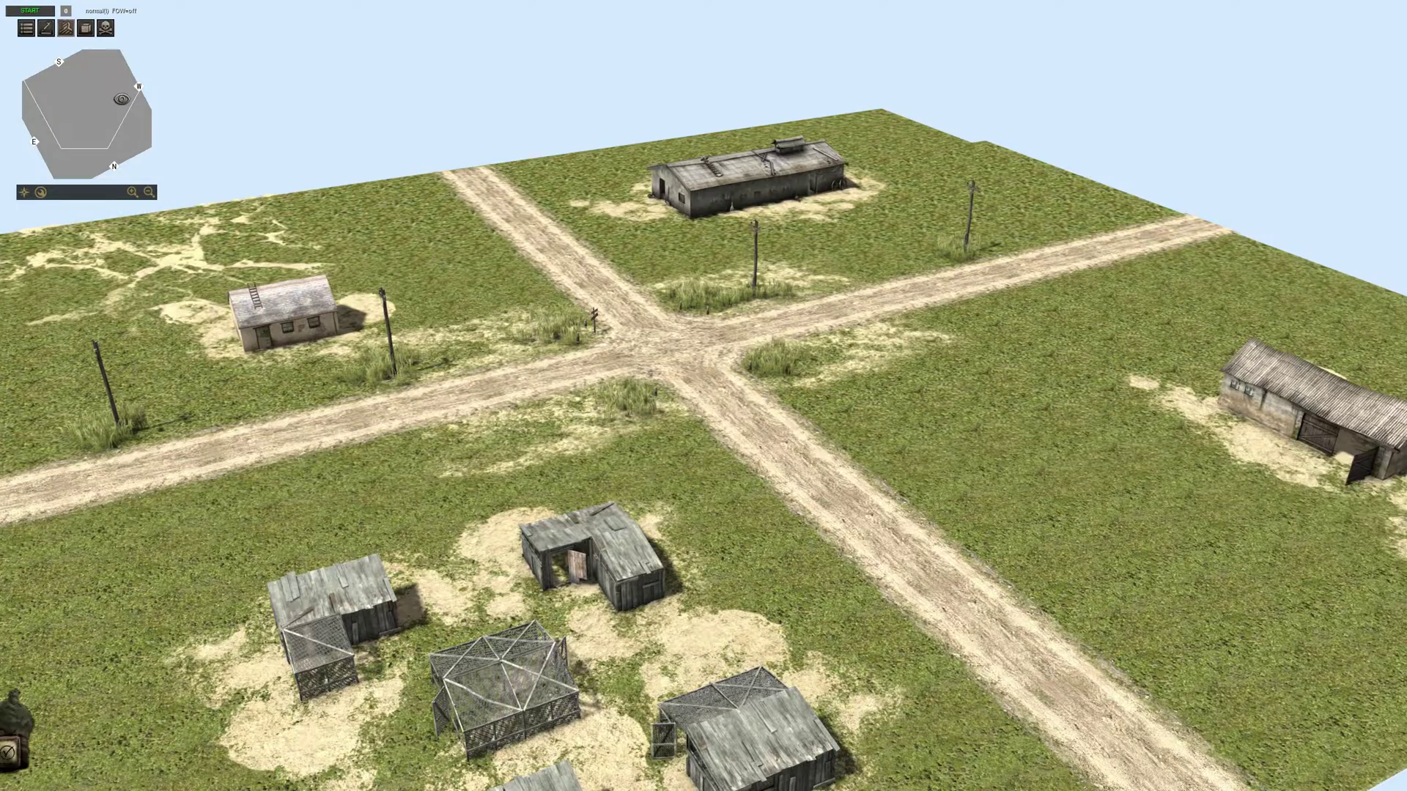
left_click(47, 14)
left_click(47, 14)
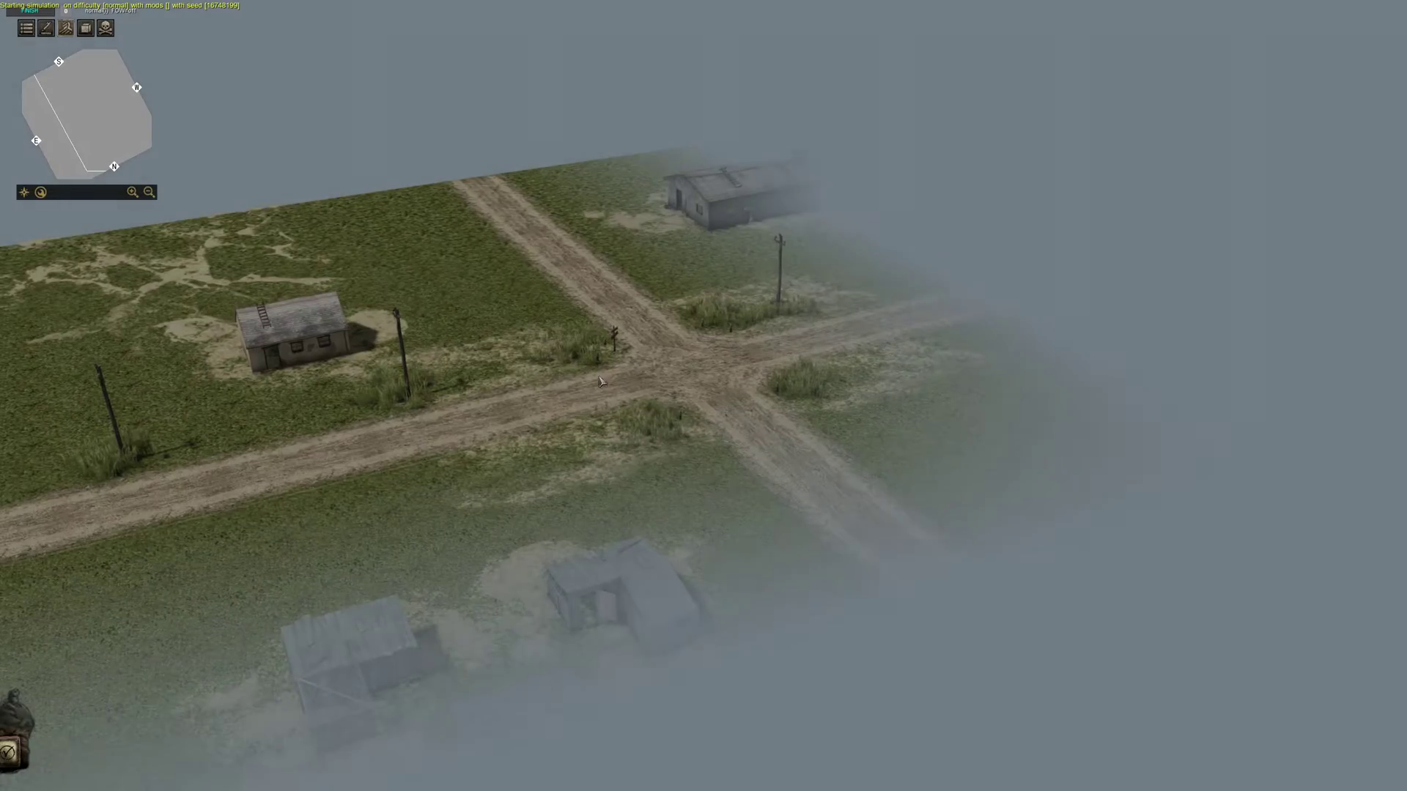
middle_click_drag(700, 363, 639, 285)
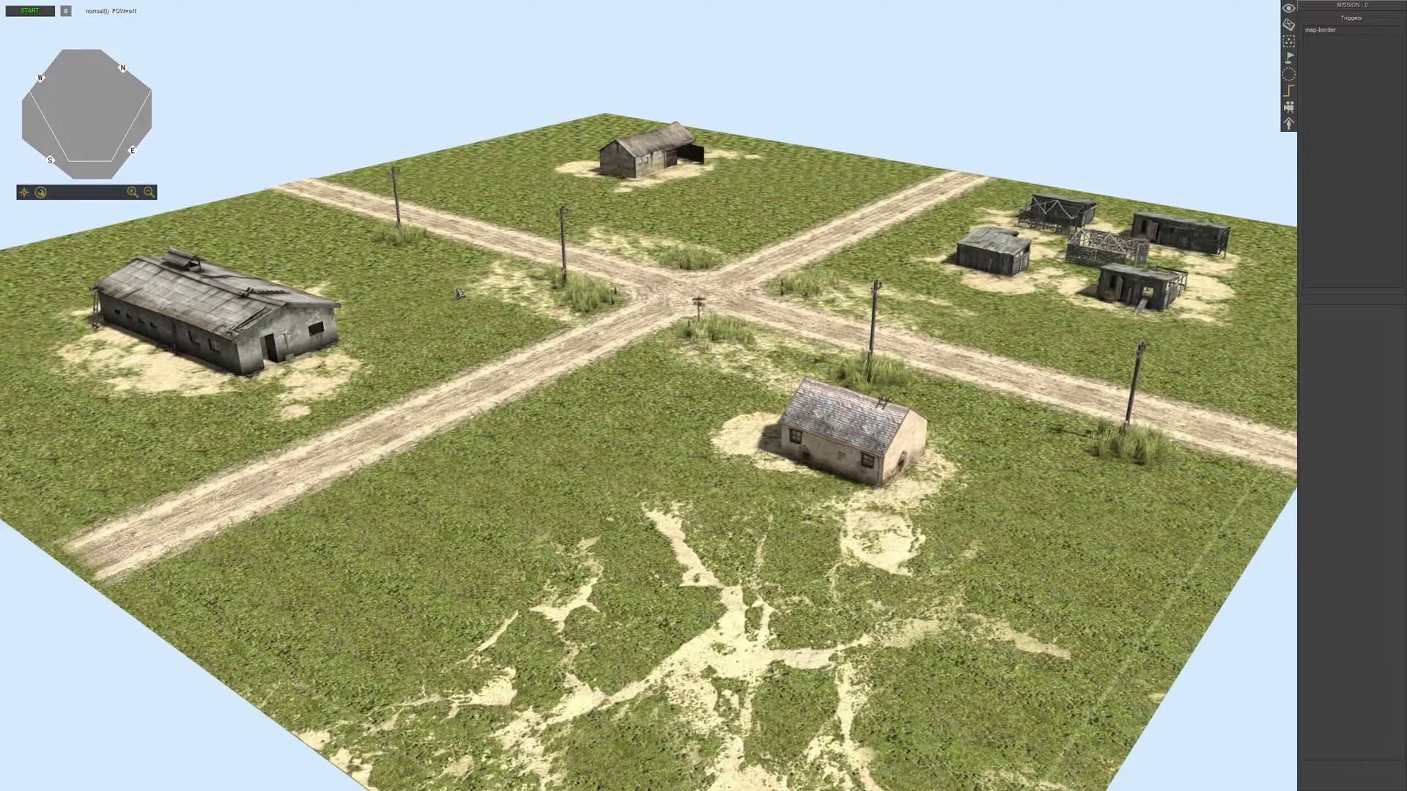
Delete all set_clip commands and the delays between them from the map-border trigger, keeping fade on, the first delay and fade off.
scroll(456, 289, "up", 1)
left_click(1334, 30)
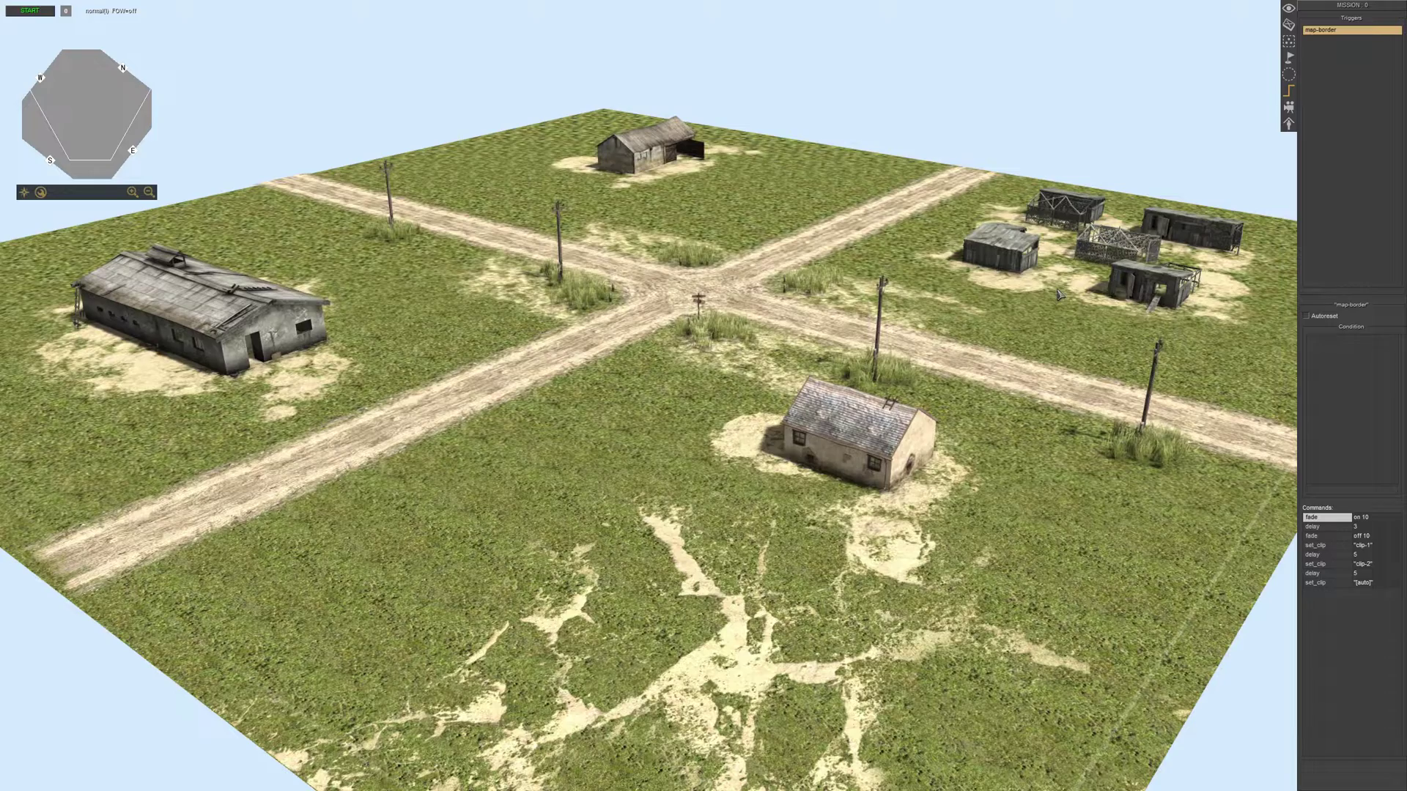
left_click(1322, 546)
key("Delete")
key("Return")
key("Delete")
key("Return")
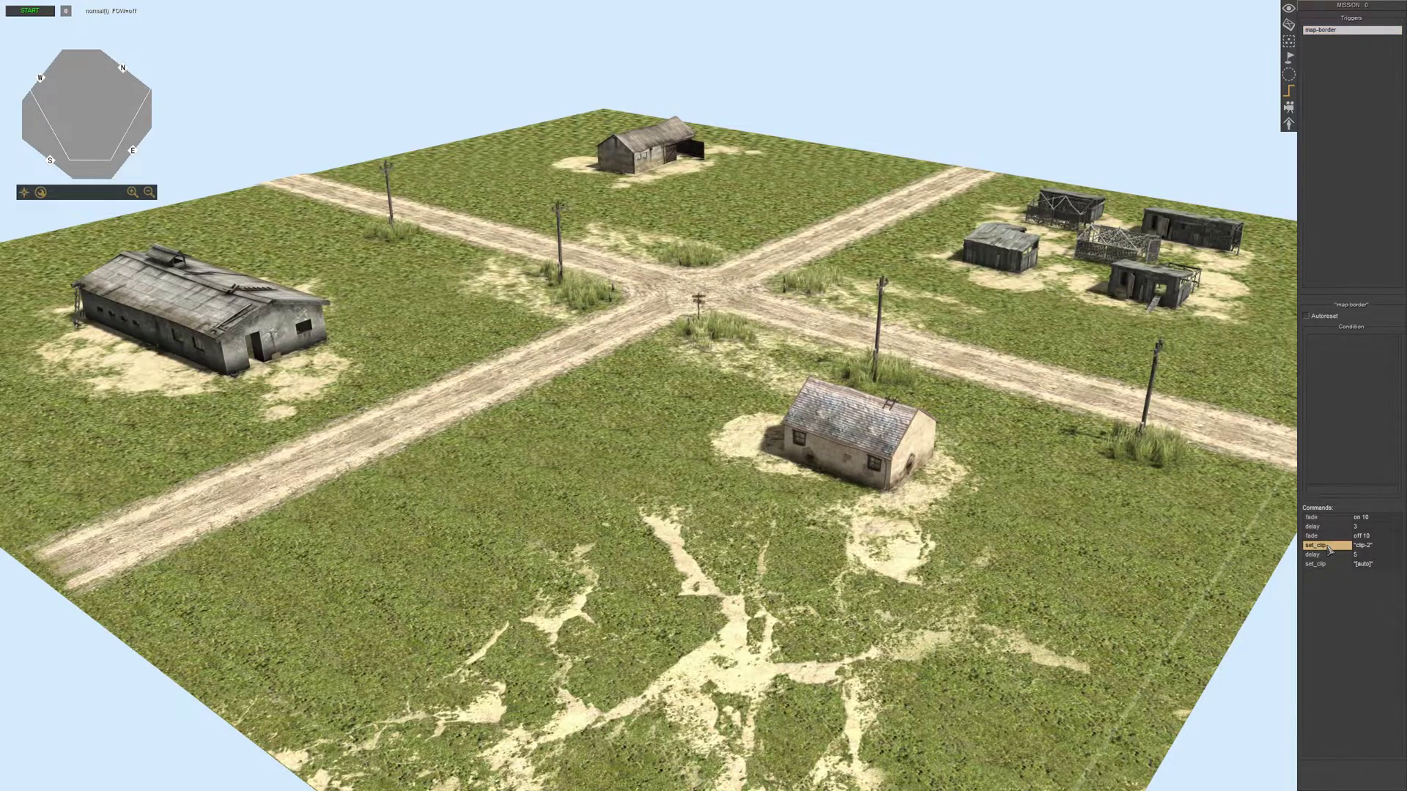
key("Delete")
key("Return")
key("Delete")
key("Return")
key("Delete")
key("Return")
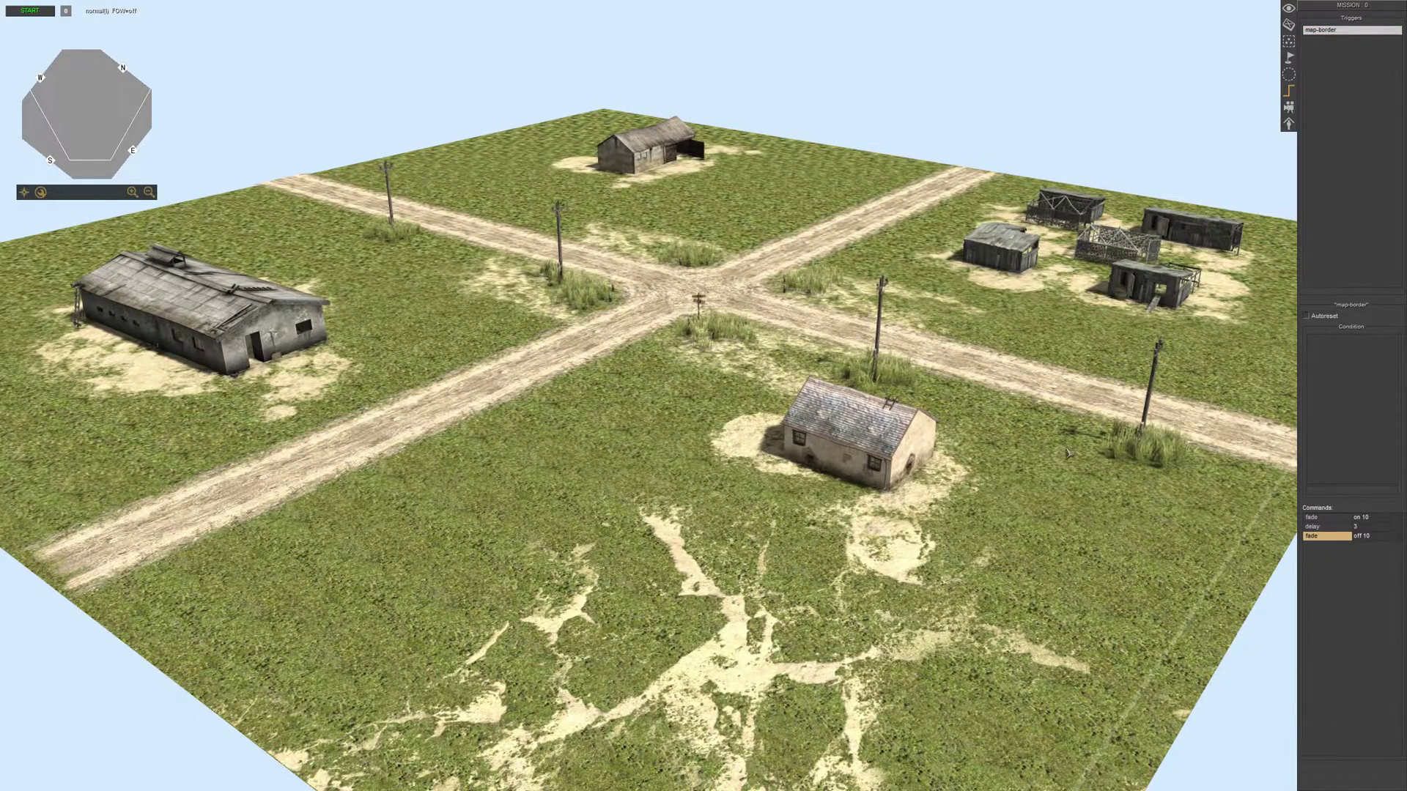
Set the time of the delay between the two fade commands to 10 and check the fade off command's properties.
scroll(847, 443, "down", 2)
double_click(1324, 527)
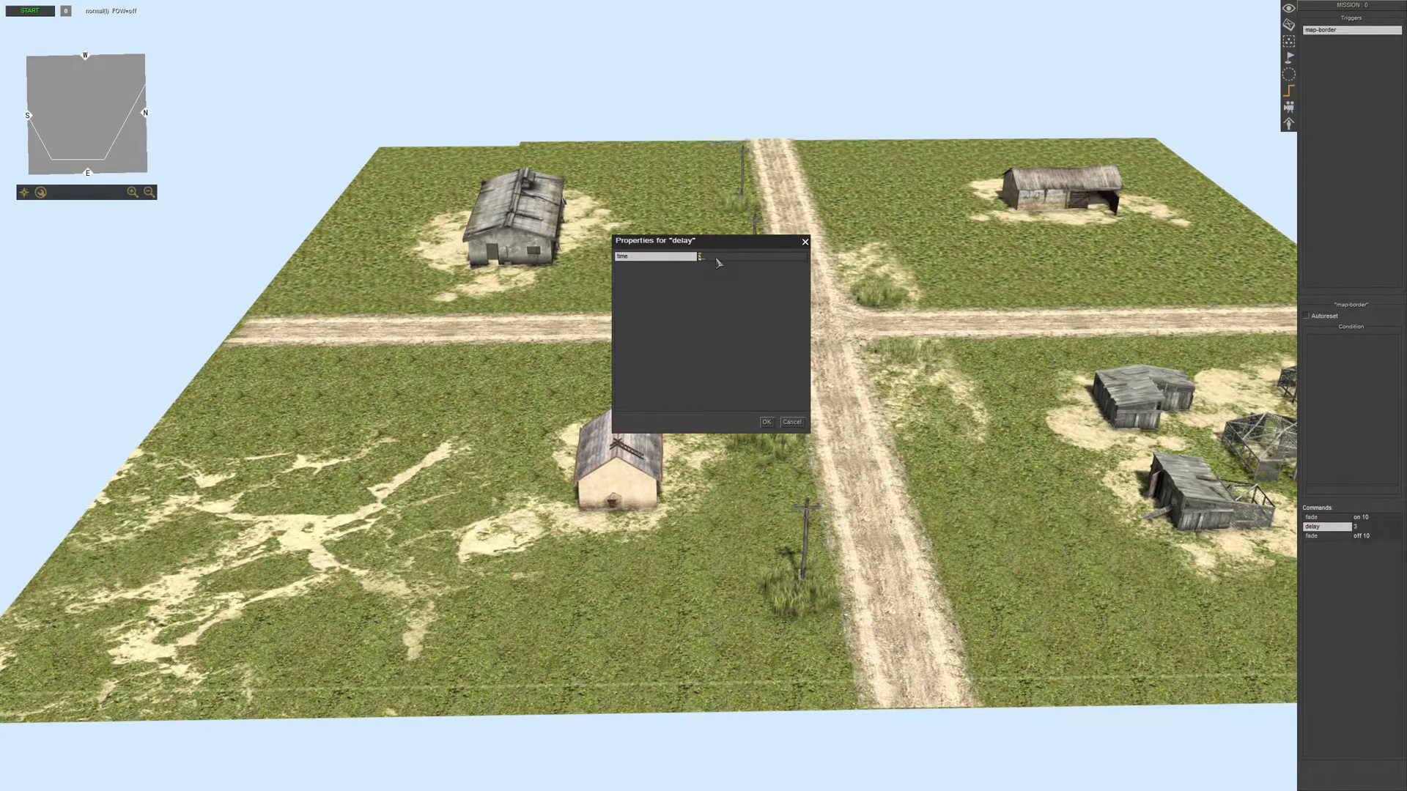
key("Escape")
double_click(1326, 518)
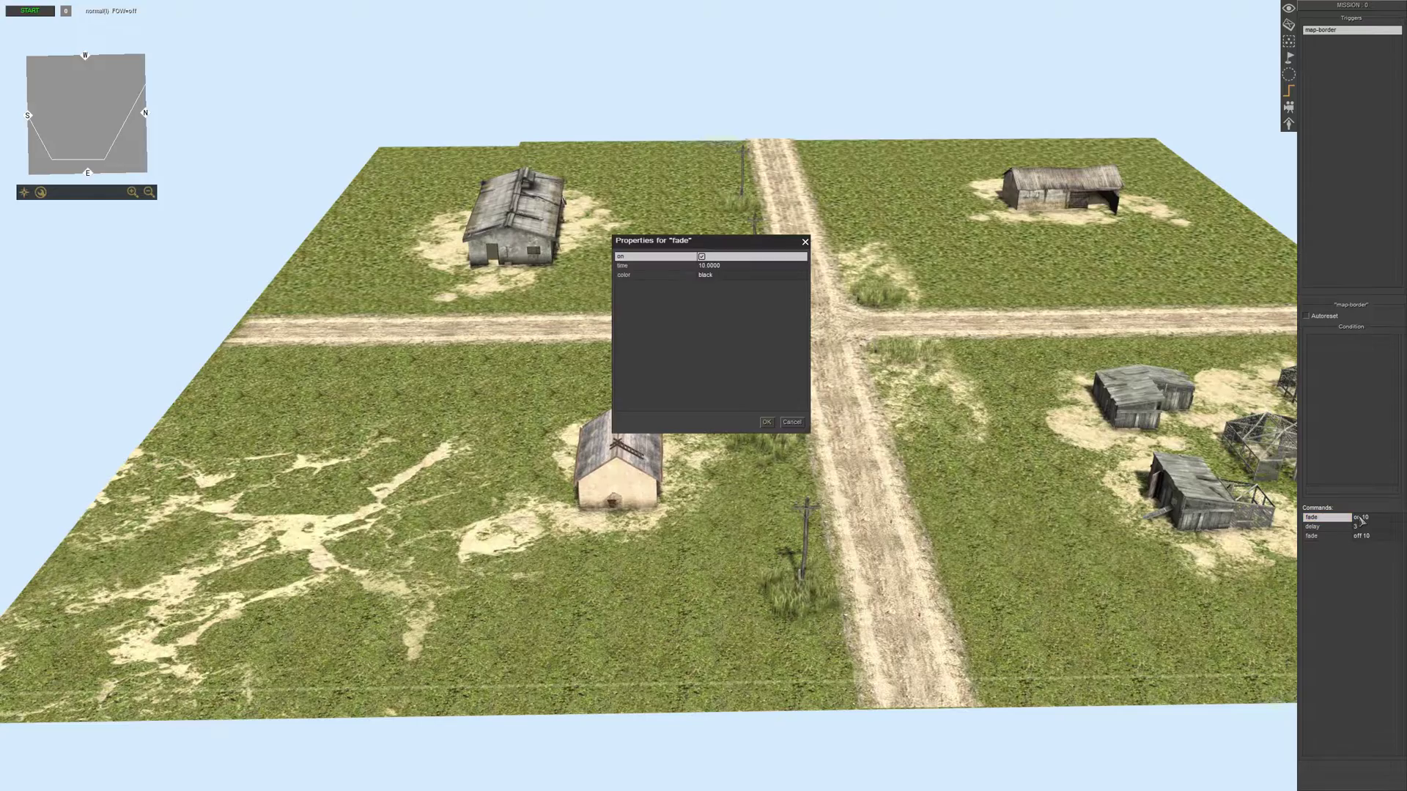
key("Escape")
double_click(1328, 527)
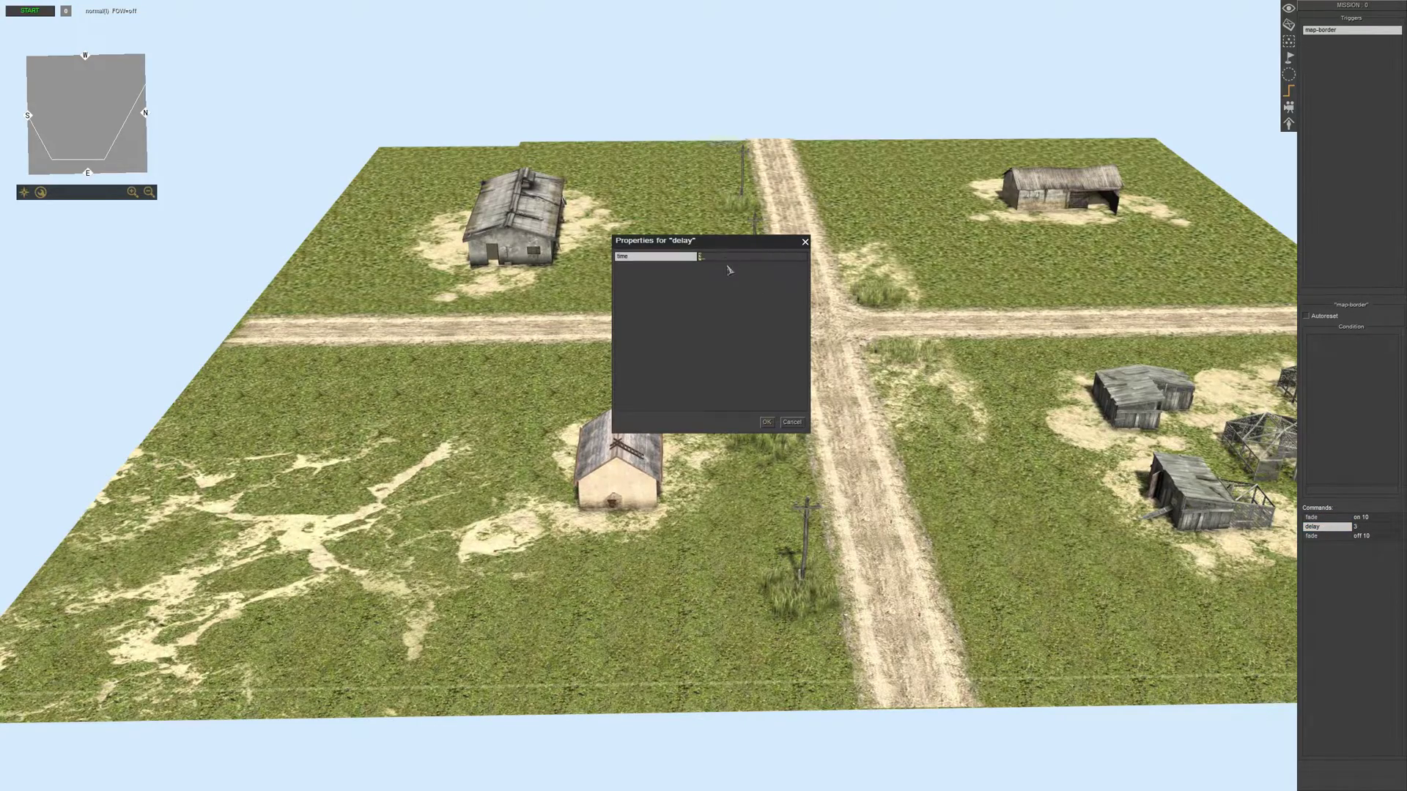
type("10")
key("Return")
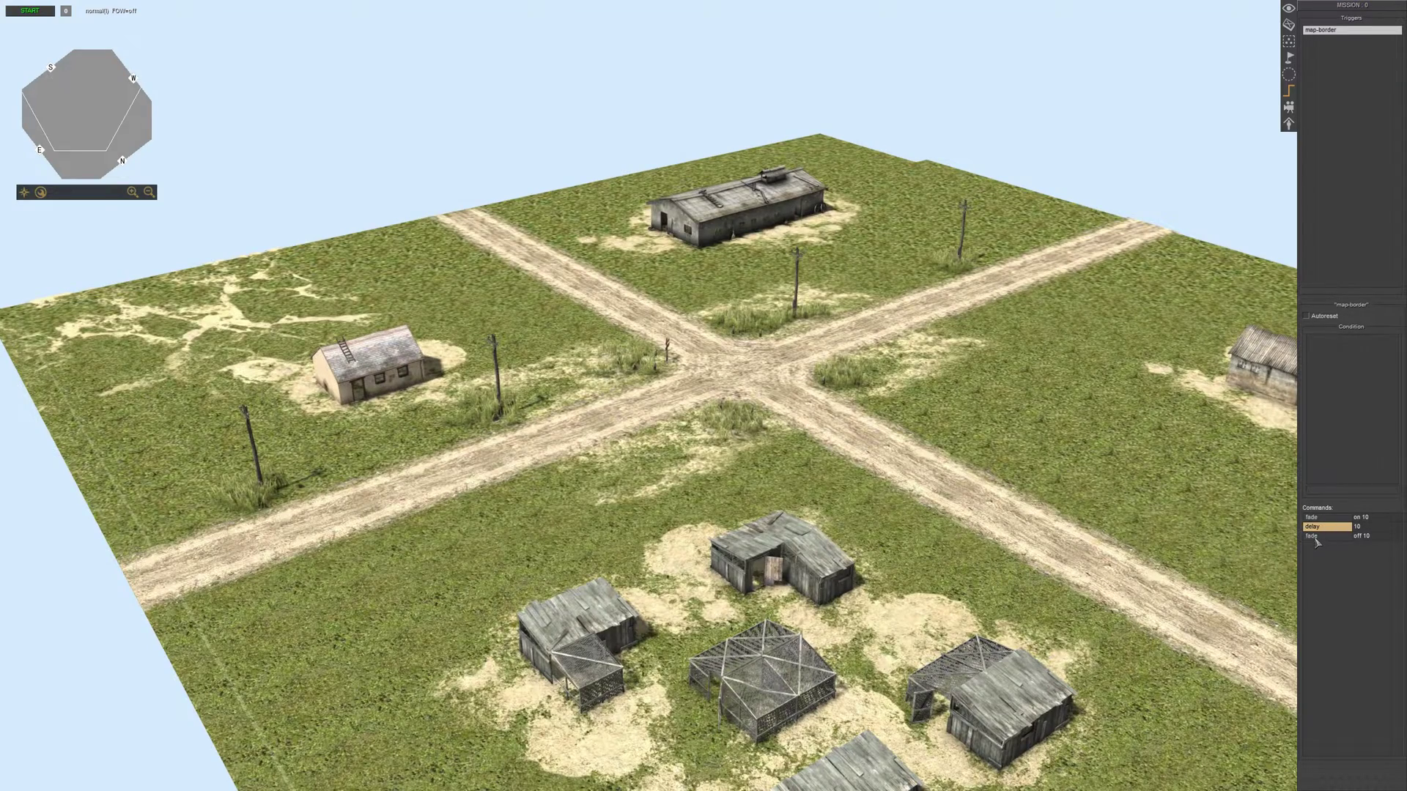
double_click(1317, 537)
key("Escape")
Save the mission, run its simulation to examine the fade sequence with the longer delay, and stop it.
key("Escape")
left_click(700, 354)
key("F1")
left_click(49, 12)
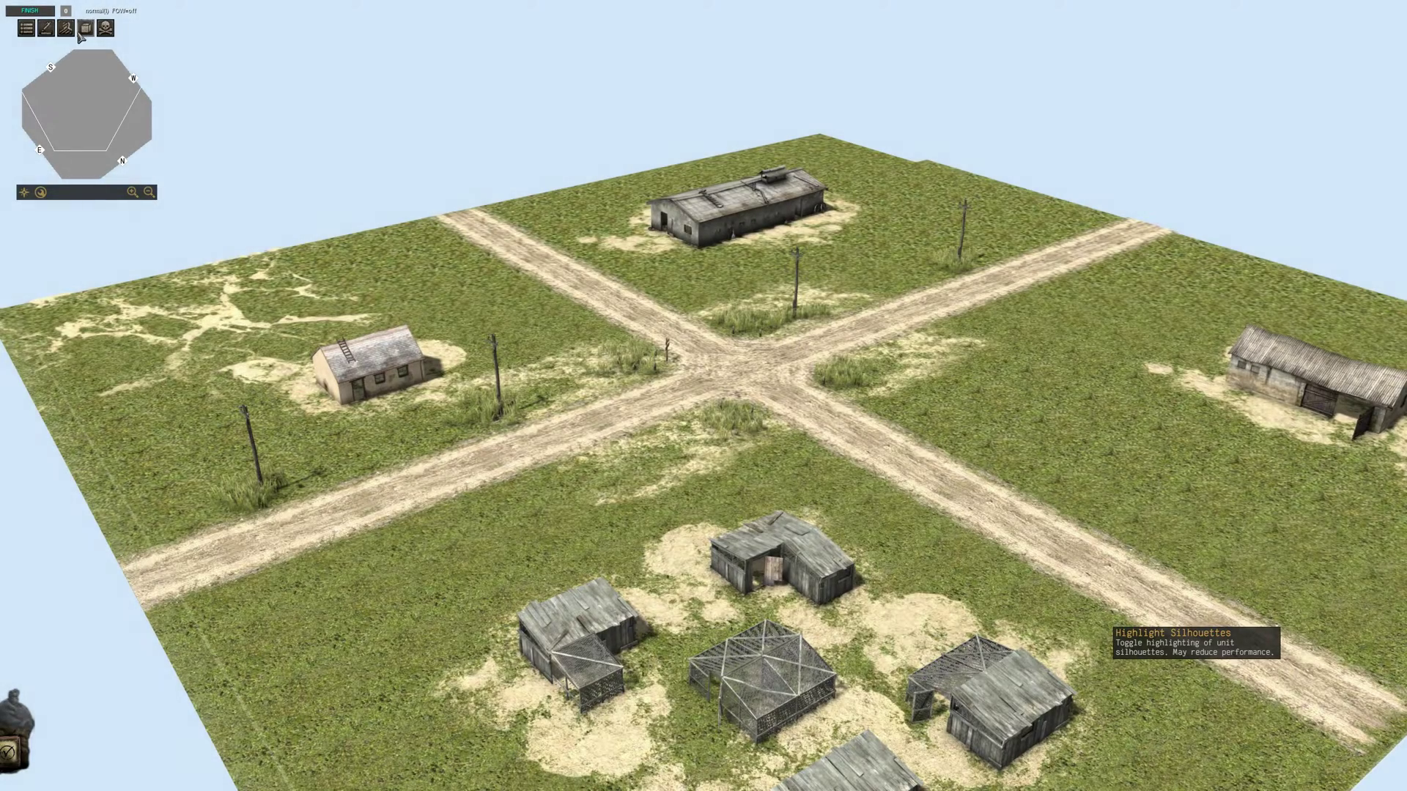
left_click(28, 11)
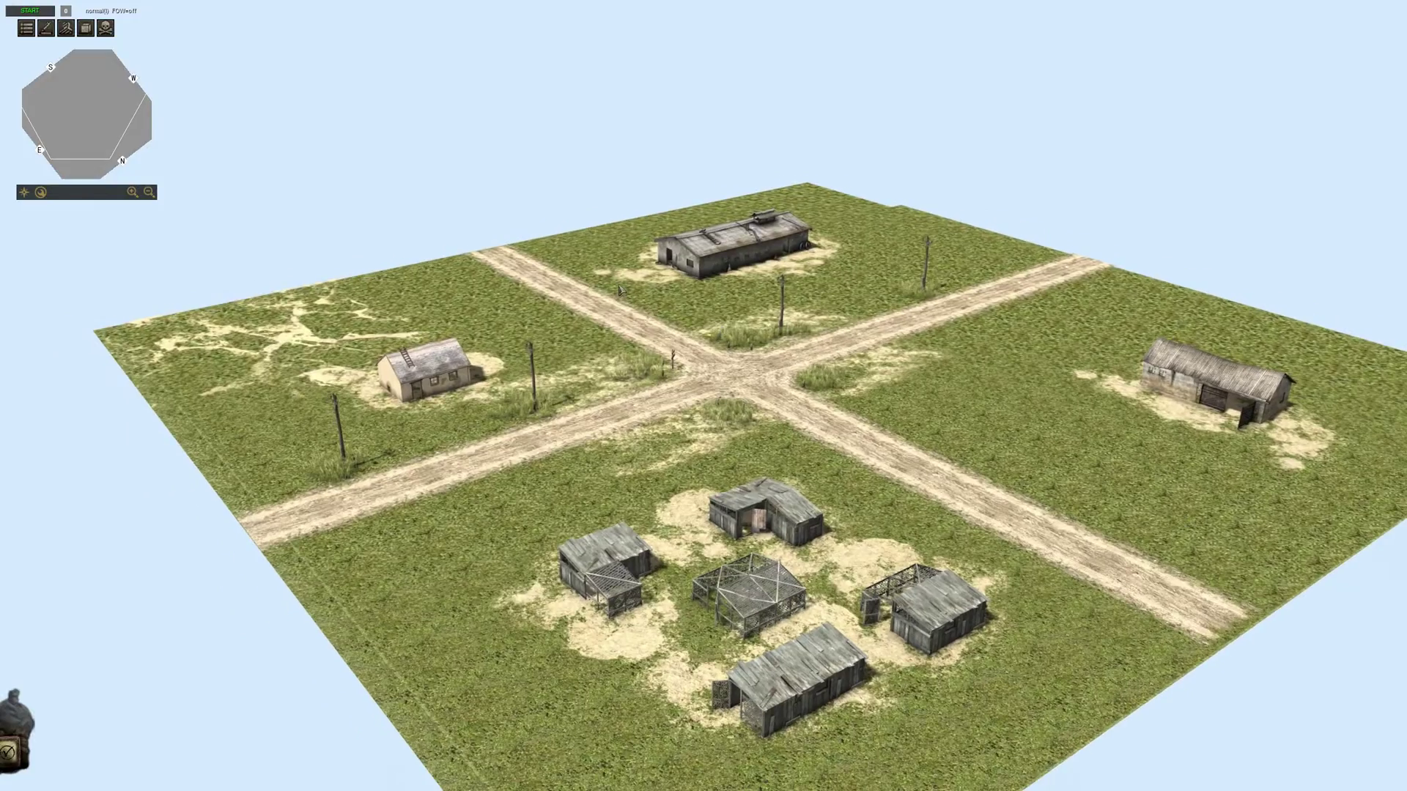
middle_click_drag(620, 288, 650, 294)
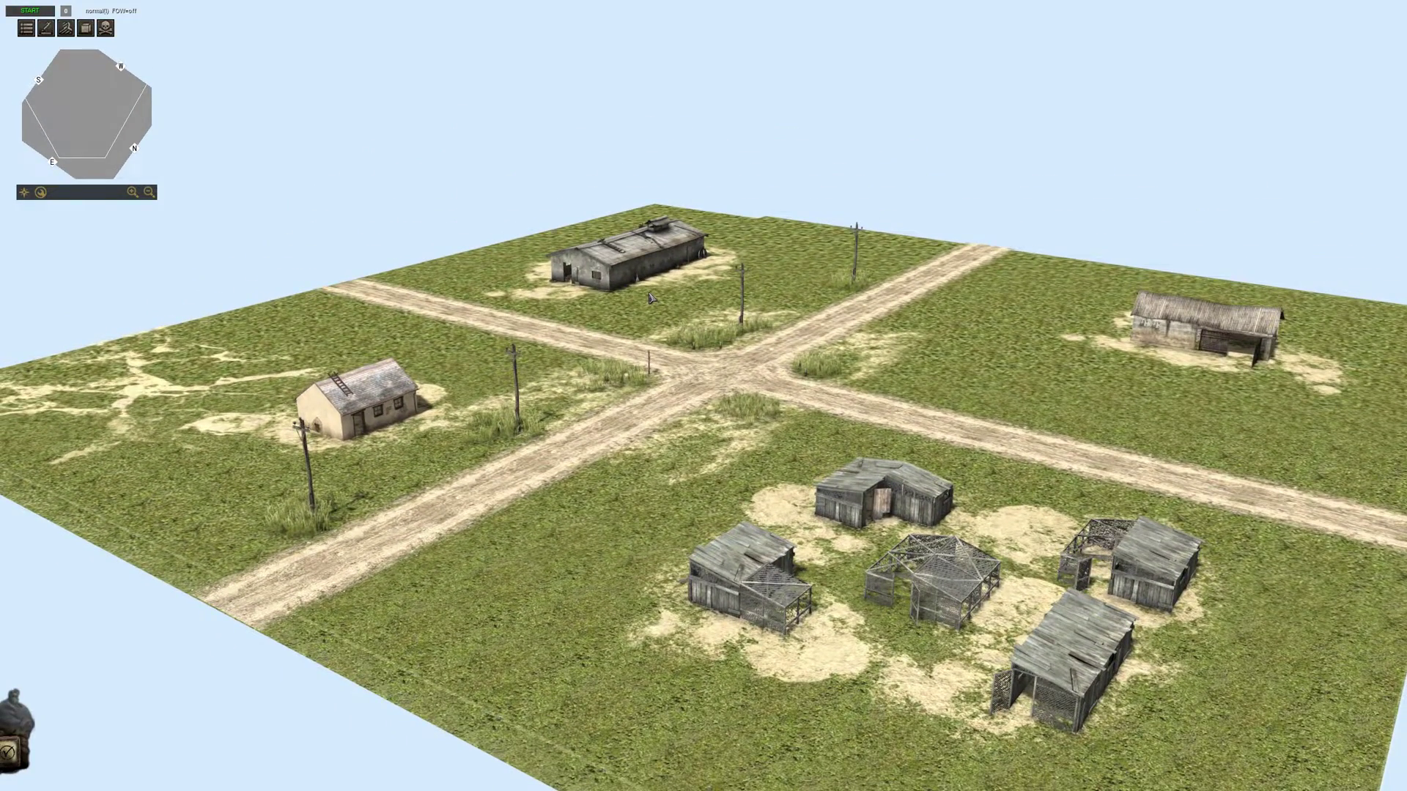
middle_click_drag(786, 283, 1090, 179)
middle_click_drag(813, 345, 782, 391)
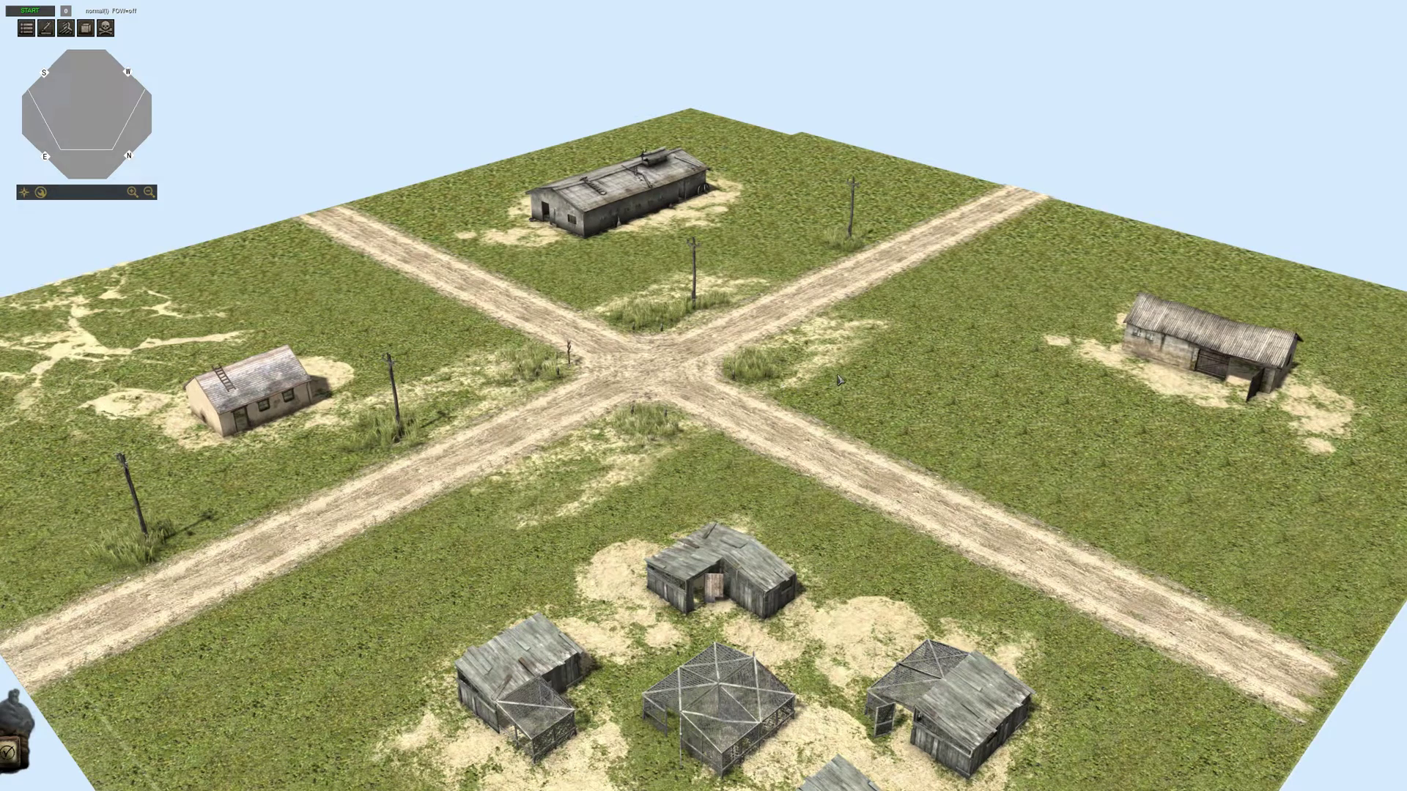
Reopen the map-border trigger and review the properties of its fade on, delay and fade off commands.
key("F3")
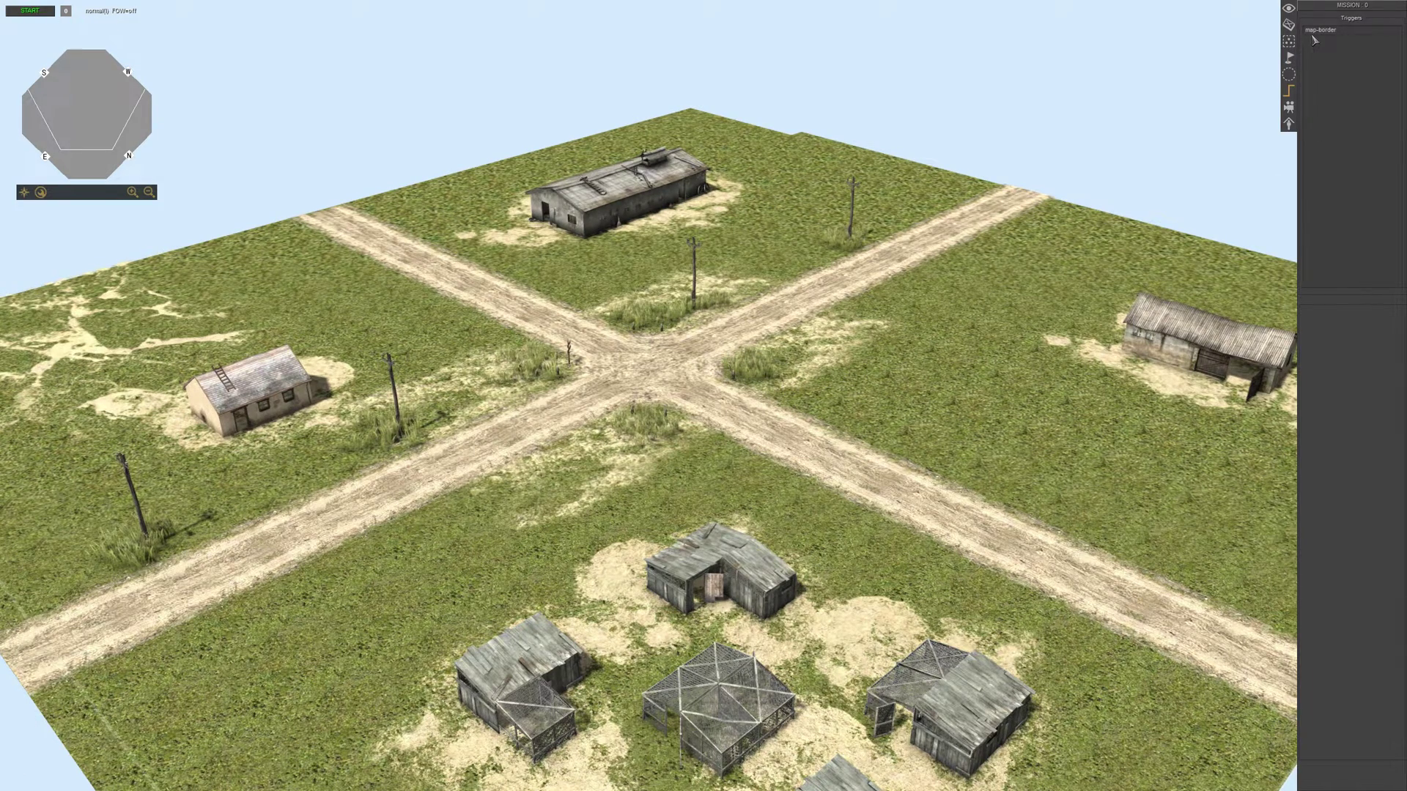
left_click(1319, 30)
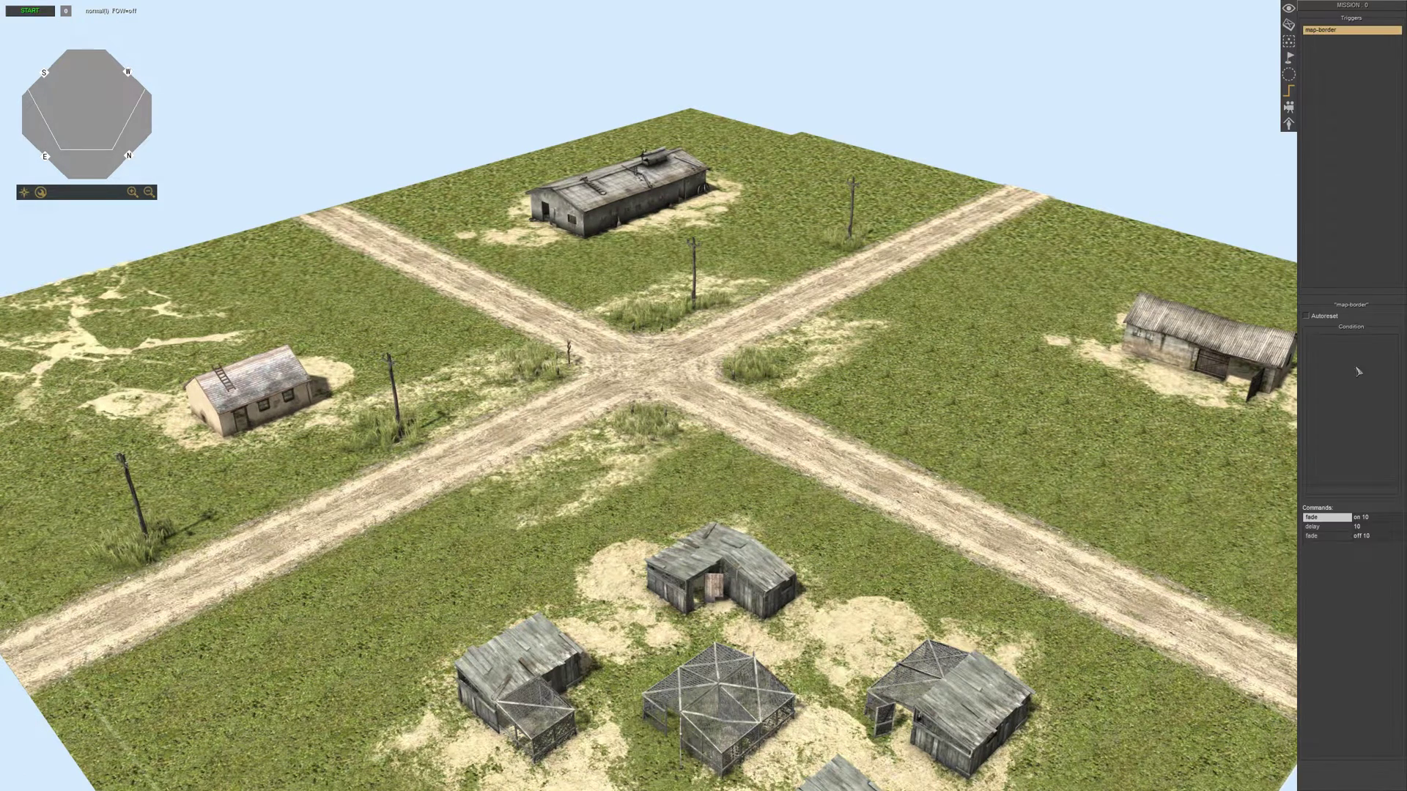
double_click(1344, 524)
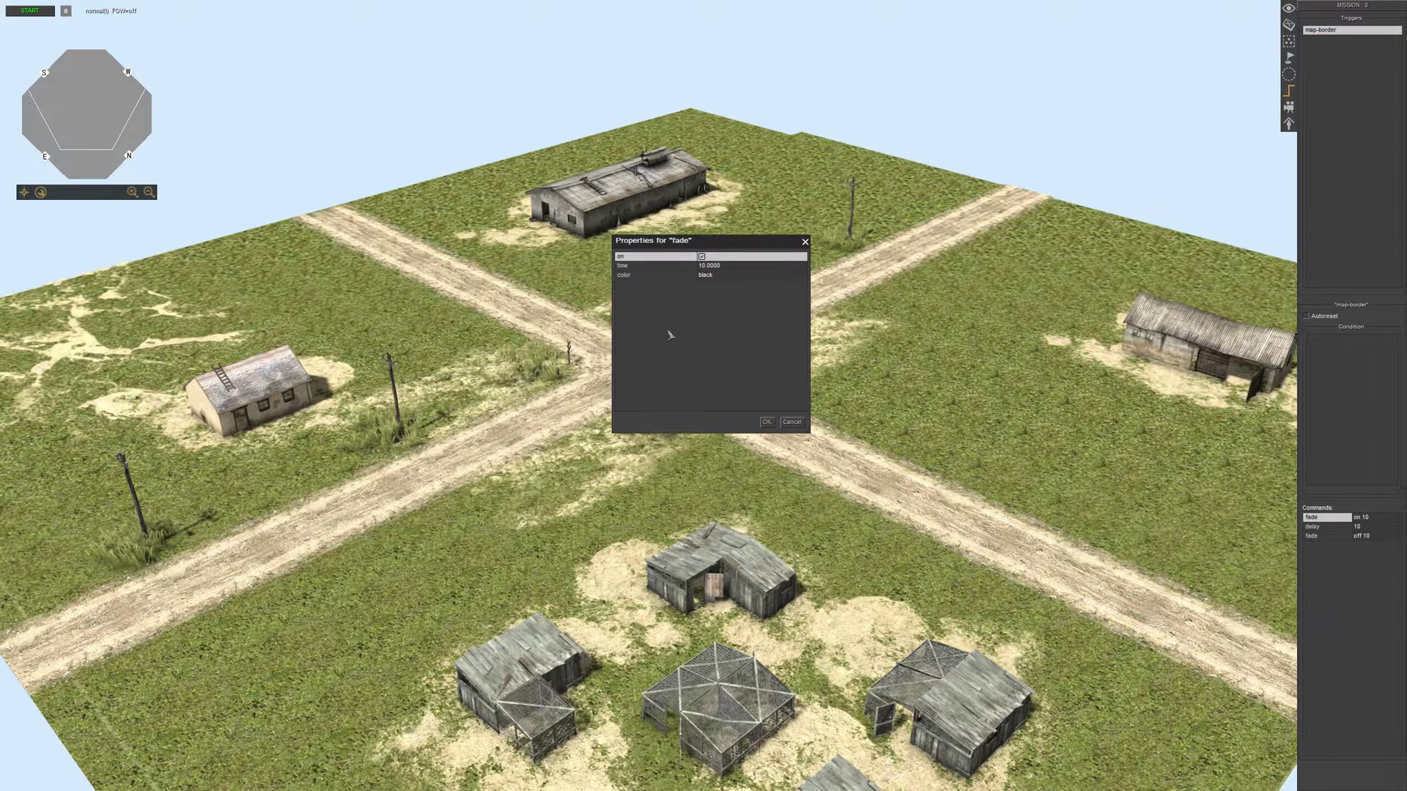
key("Escape")
double_click(1337, 529)
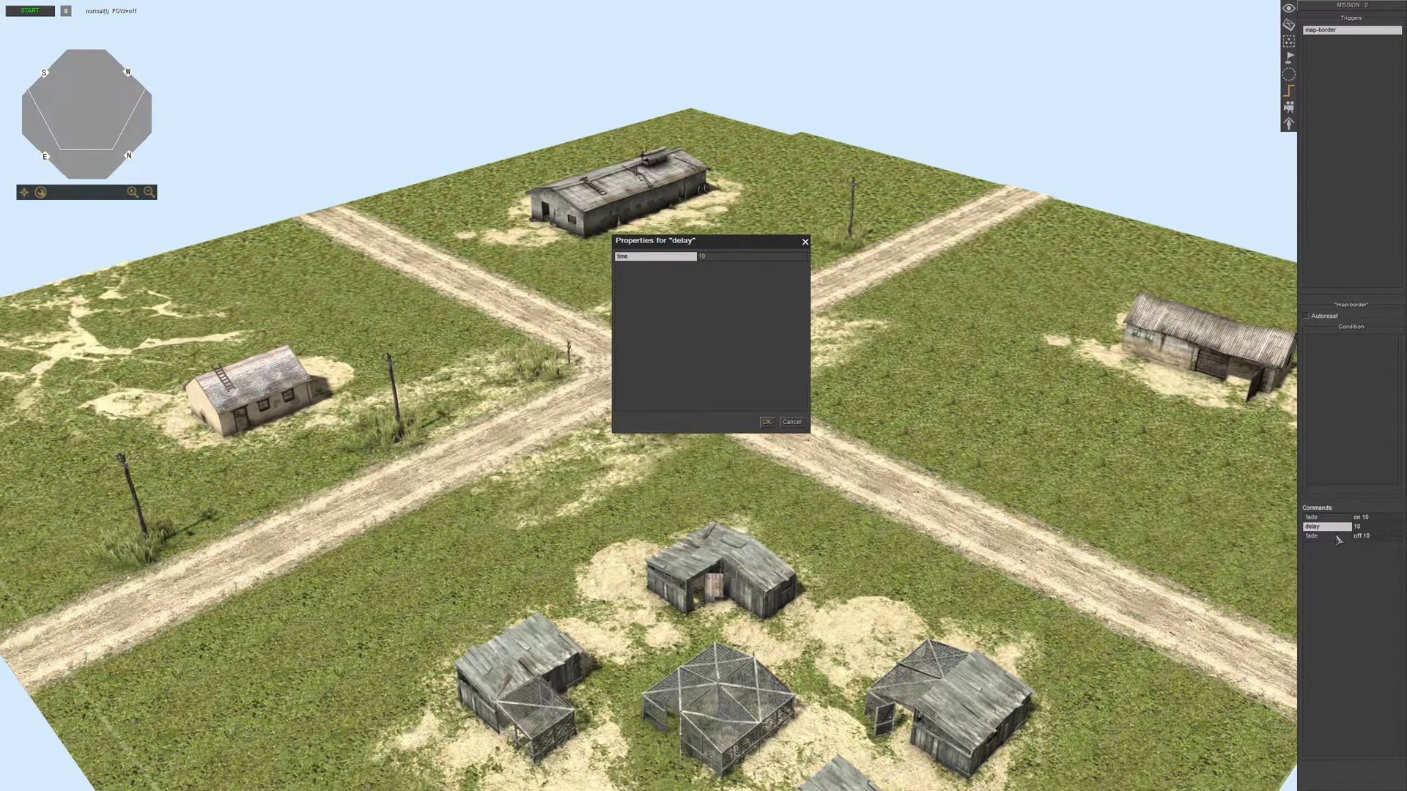
key("Escape")
double_click(1335, 537)
key("Escape")
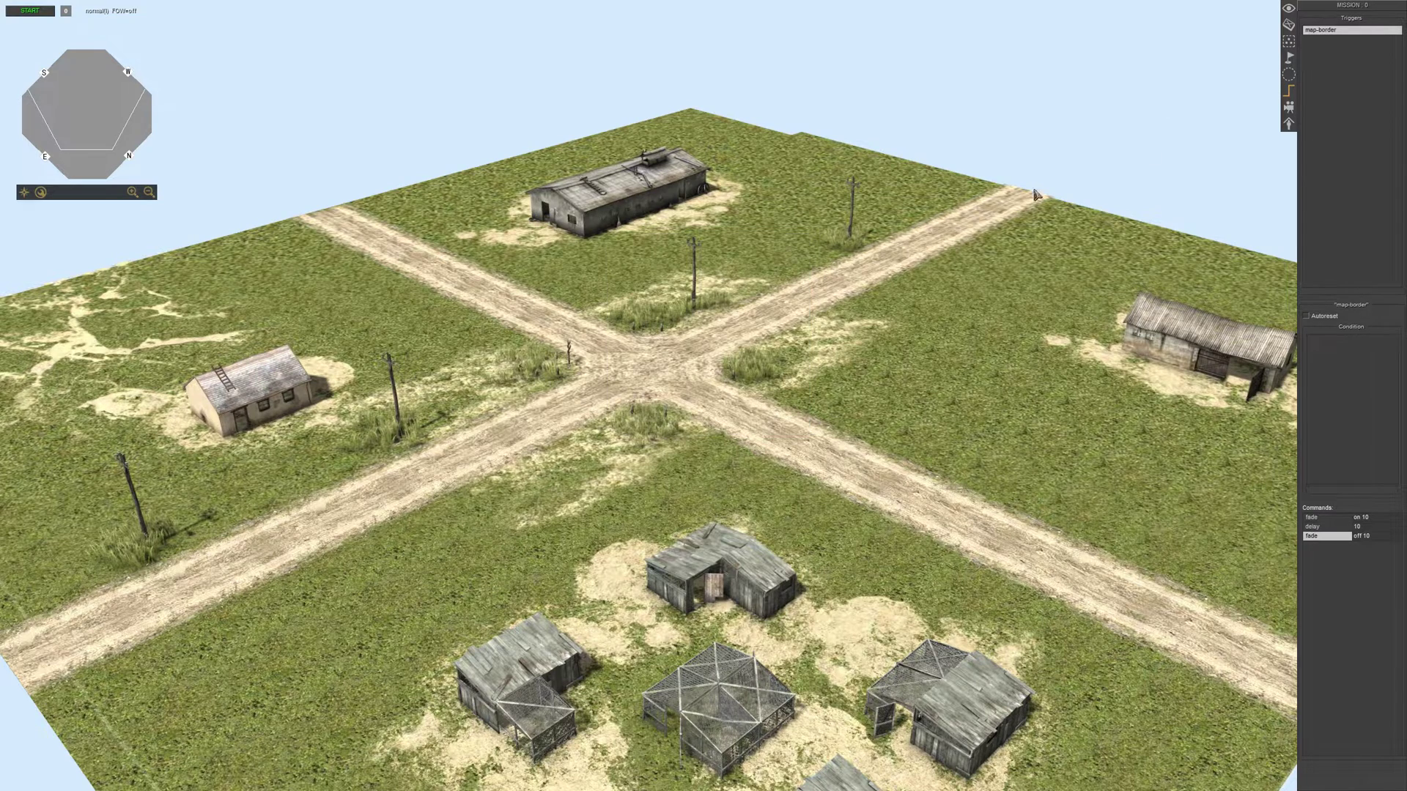